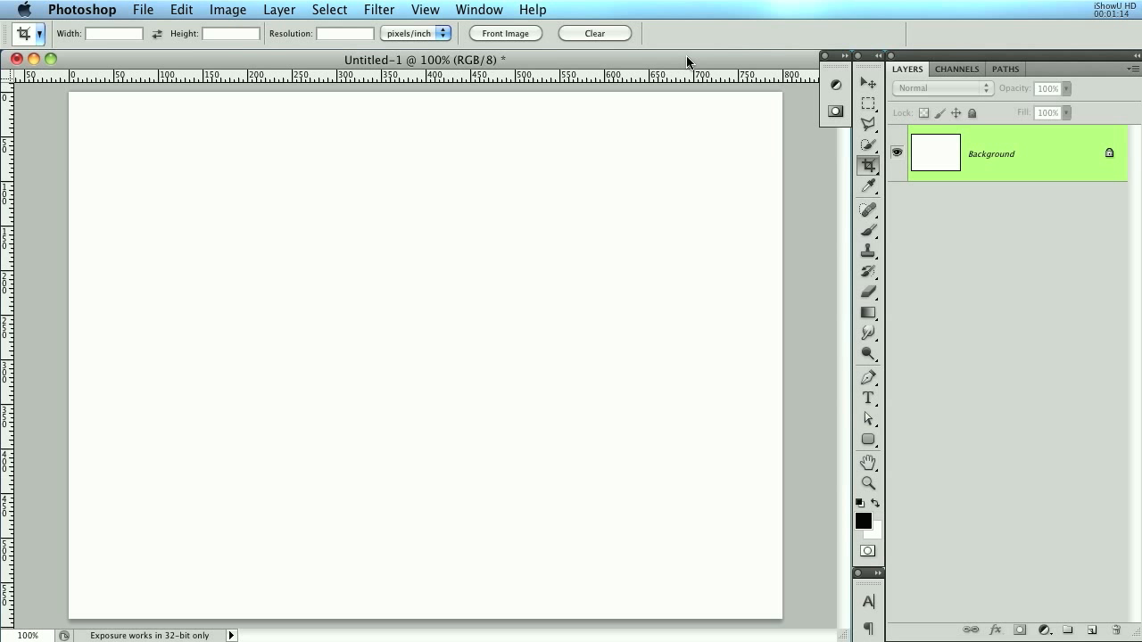
# - Convert the locked Background into a regular editable layer with the default name Layer 0
pyautogui.doubleClick(1074, 167)
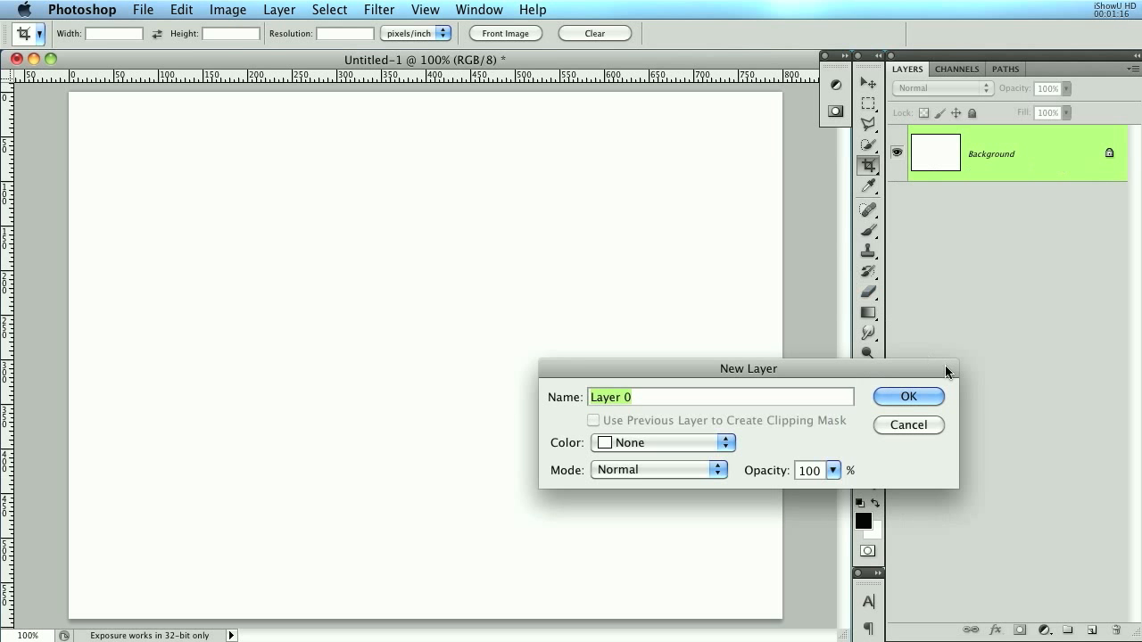
pyautogui.press('Return')
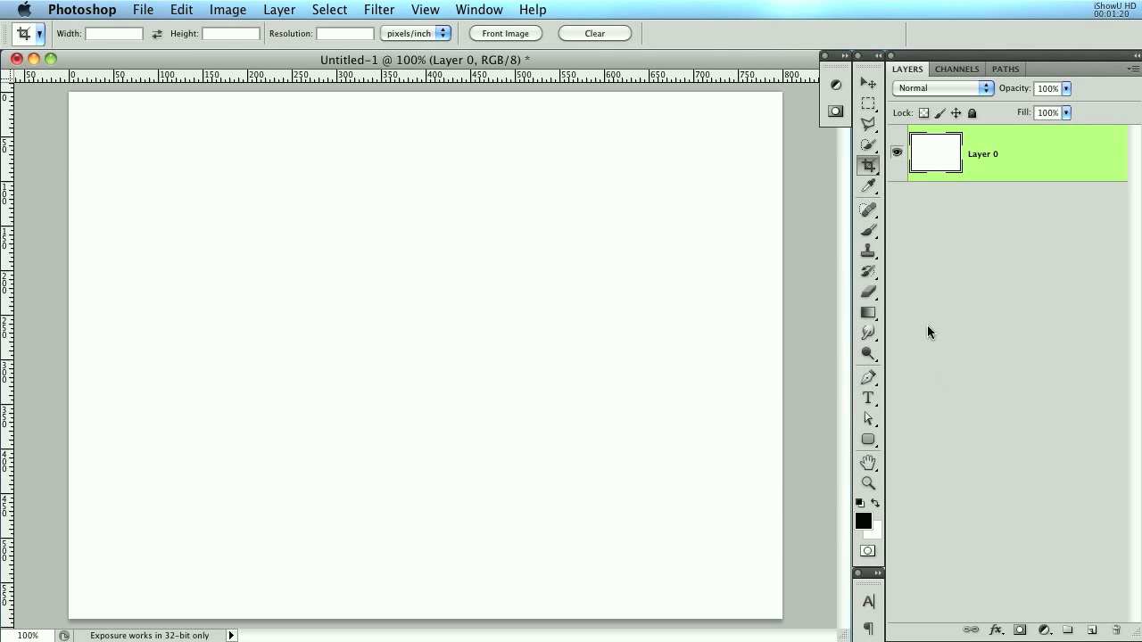
# - Set the foreground colour to muted green 47732a and fill Layer 0 with it
pyautogui.click(863, 521)
pyautogui.moveTo(1026, 255); pyautogui.dragTo(626, 255)
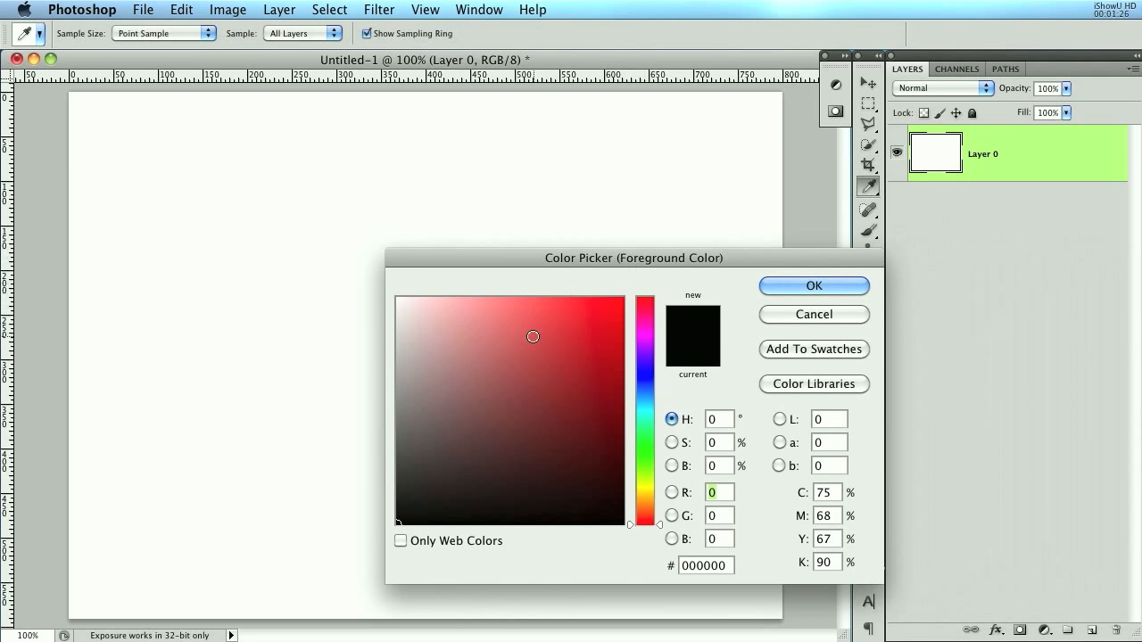
pyautogui.moveTo(532, 333); pyautogui.dragTo(772, 235)
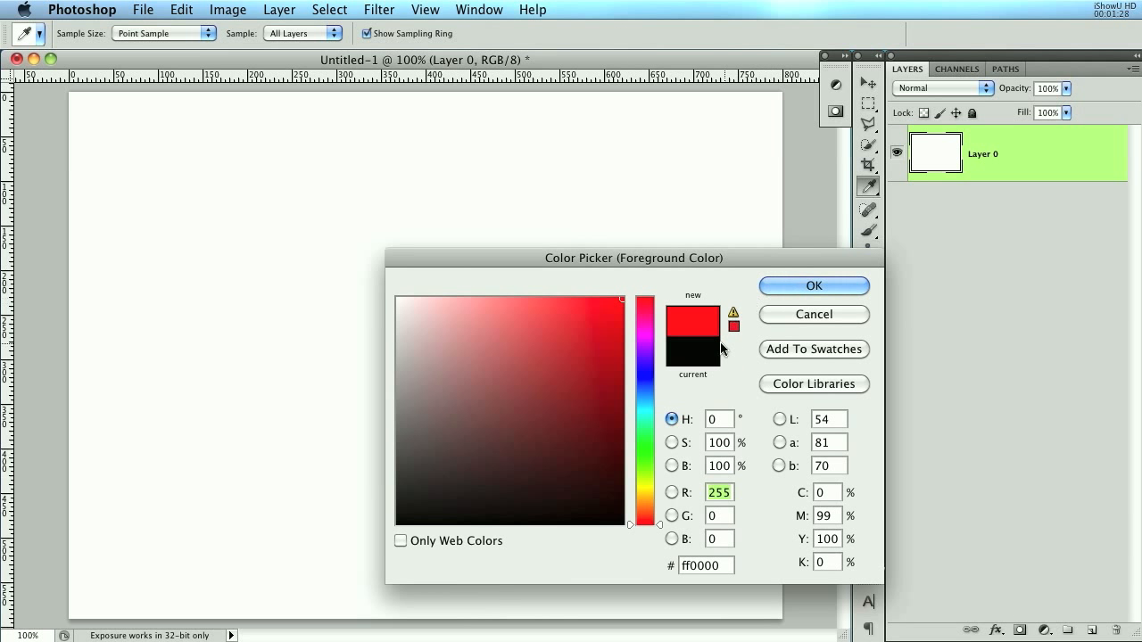
pyautogui.click(648, 462)
pyautogui.click(566, 439)
pyautogui.moveTo(566, 439)
pyautogui.mouseDown()
pyautogui.moveTo(542, 415)
pyautogui.moveTo(557, 412)
pyautogui.mouseUp()
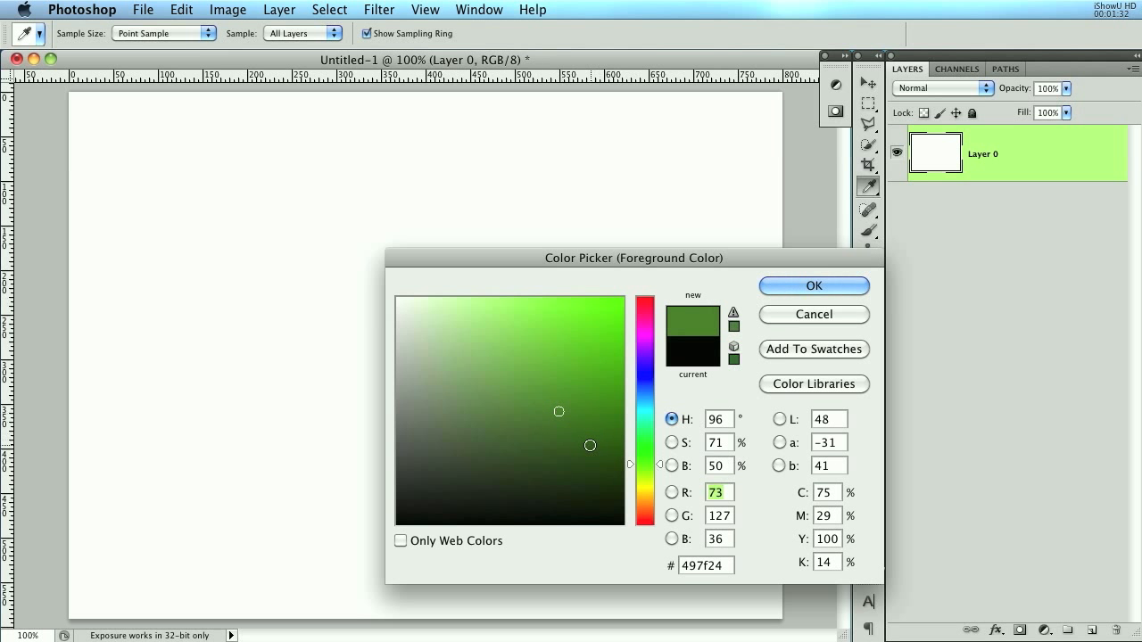
pyautogui.click(641, 460)
pyautogui.click(649, 462)
pyautogui.moveTo(533, 429); pyautogui.dragTo(541, 421)
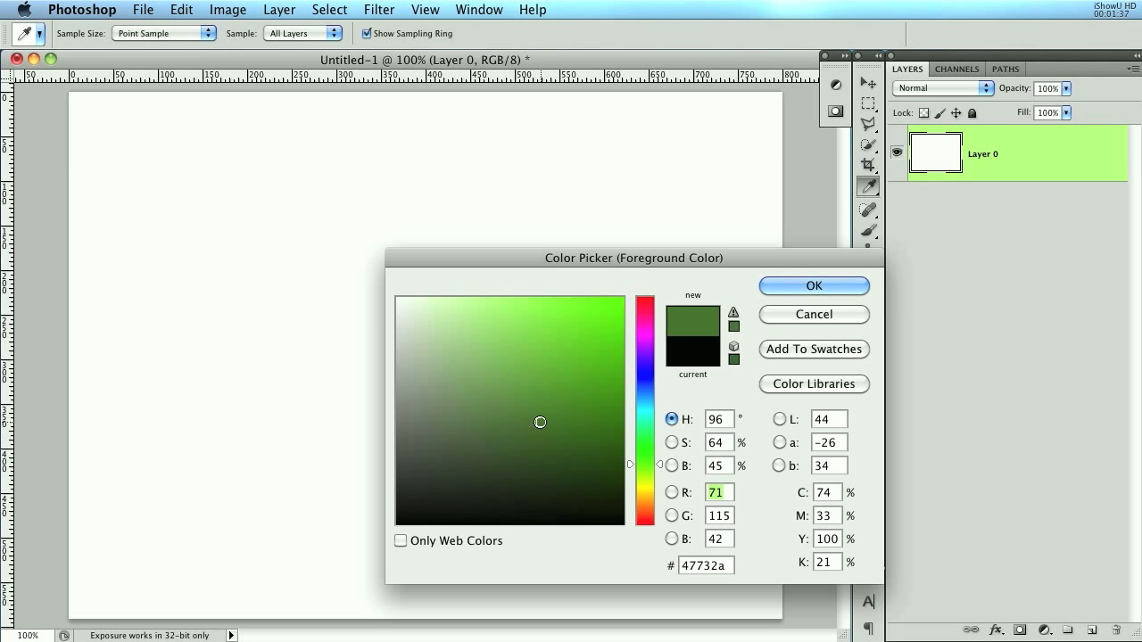
pyautogui.press('c')
pyautogui.click(783, 287)
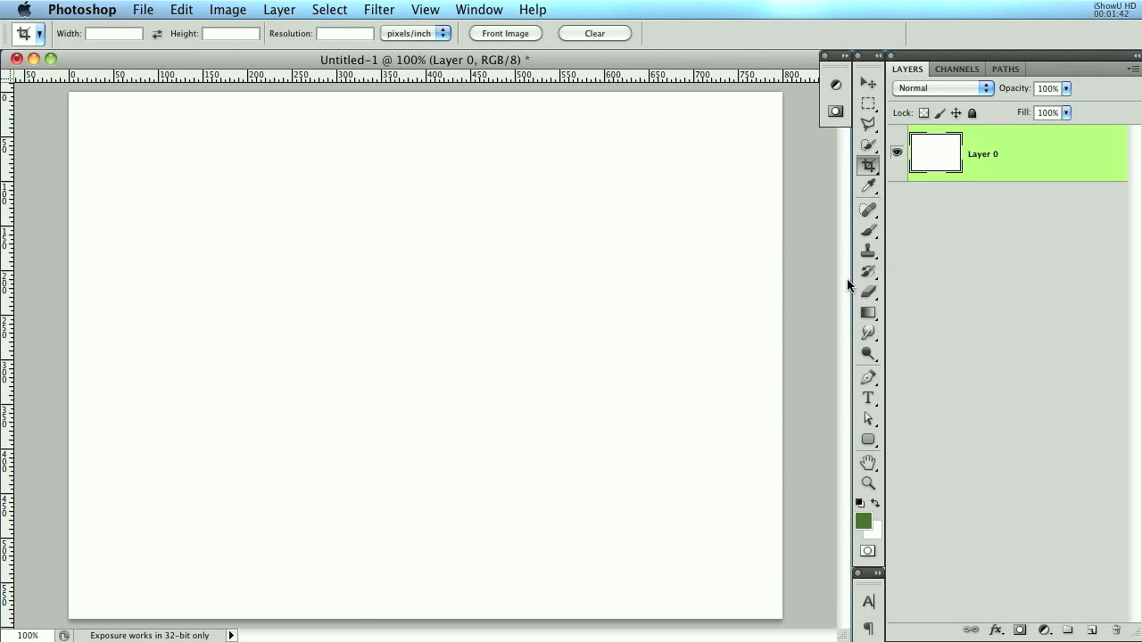
pyautogui.hotkey('alt', 'BackSpace')
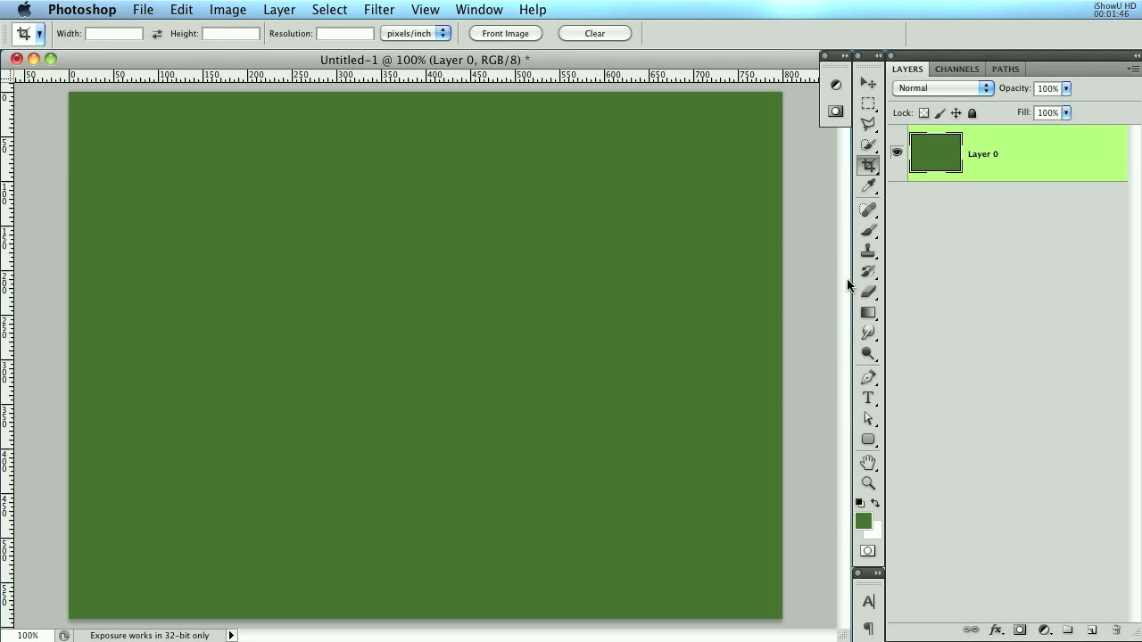
# - Try filling Layer 0 with the darker green 365b1e and undo that fill
pyautogui.click(864, 525)
pyautogui.click(550, 443)
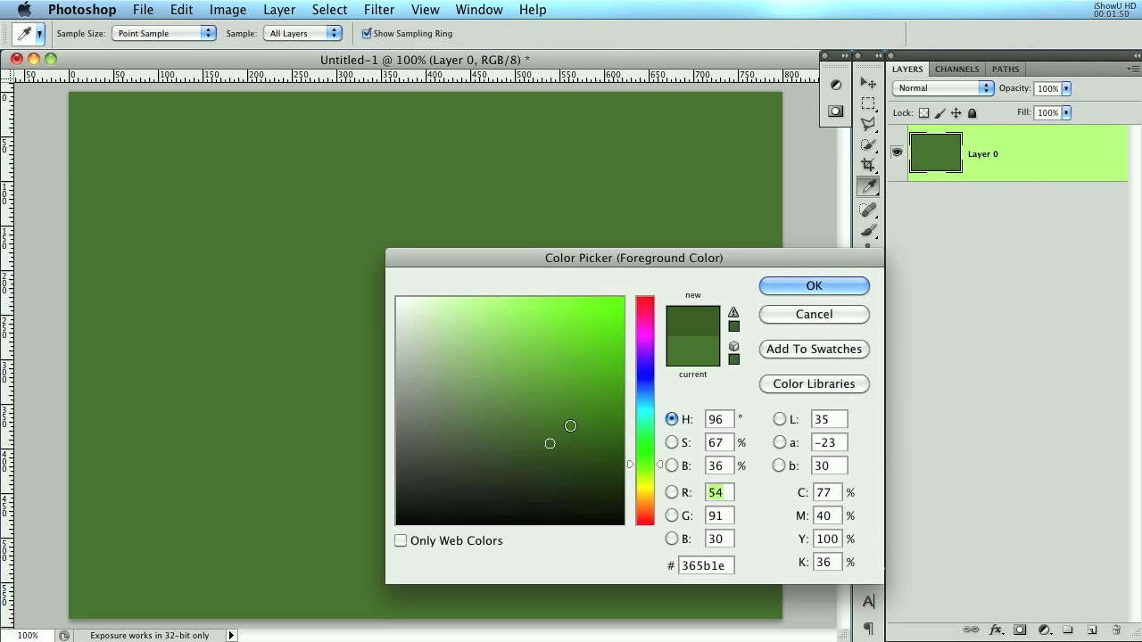
pyautogui.click(830, 288)
pyautogui.hotkey('alt', 'BackSpace')
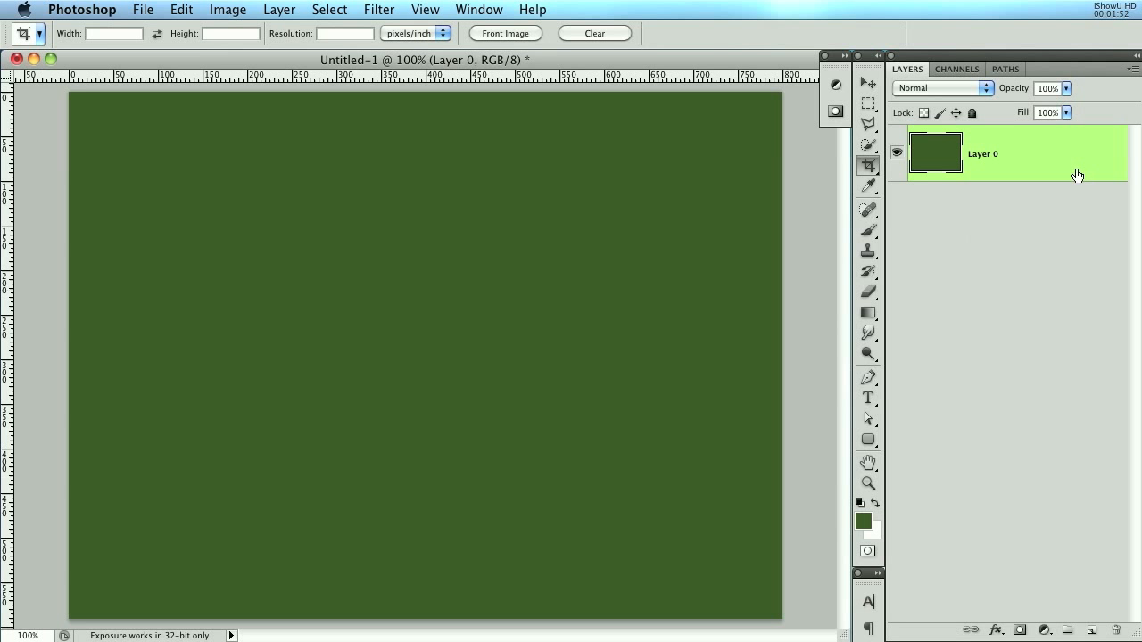
pyautogui.press('super+z')
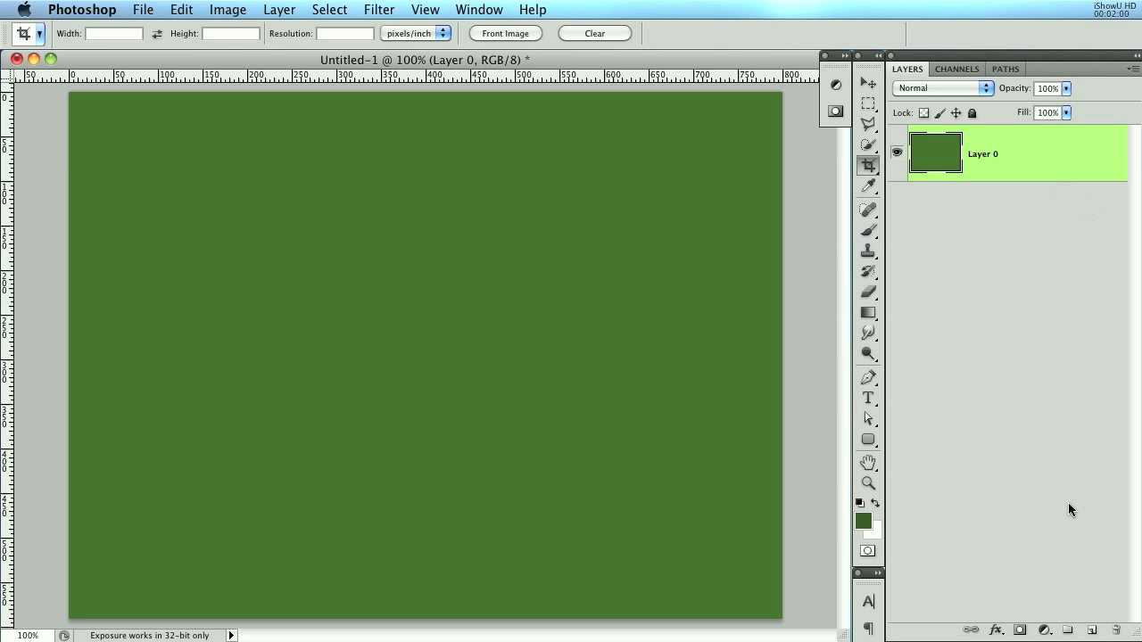
# - Add a new layer above the green layer and fill it with the white background colour
pyautogui.click(1091, 630)
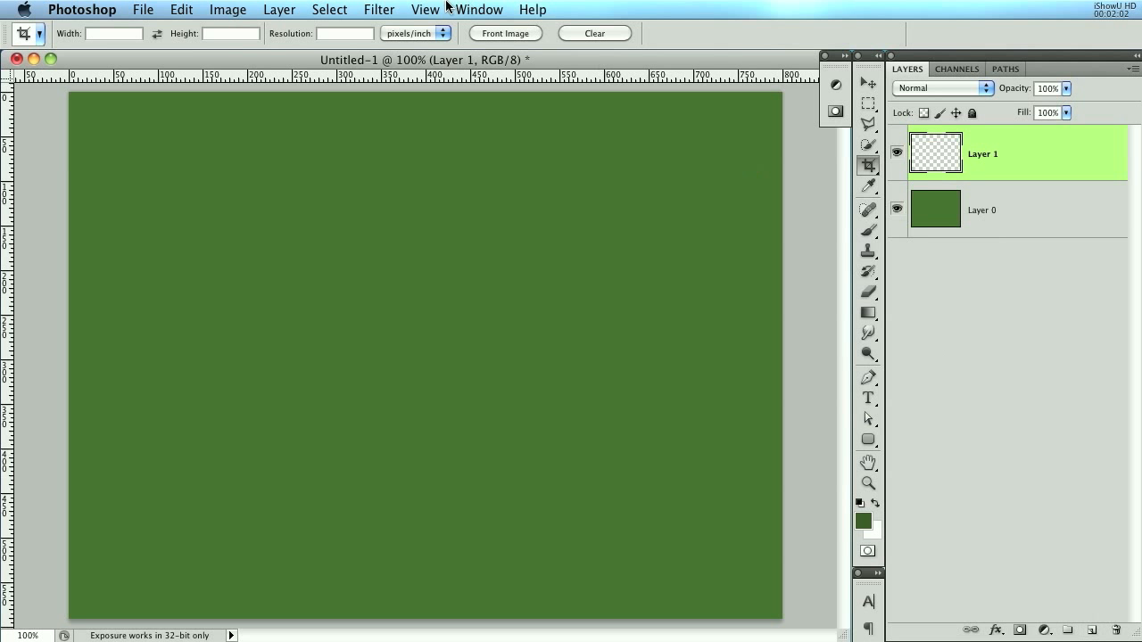
pyautogui.click(378, 10)
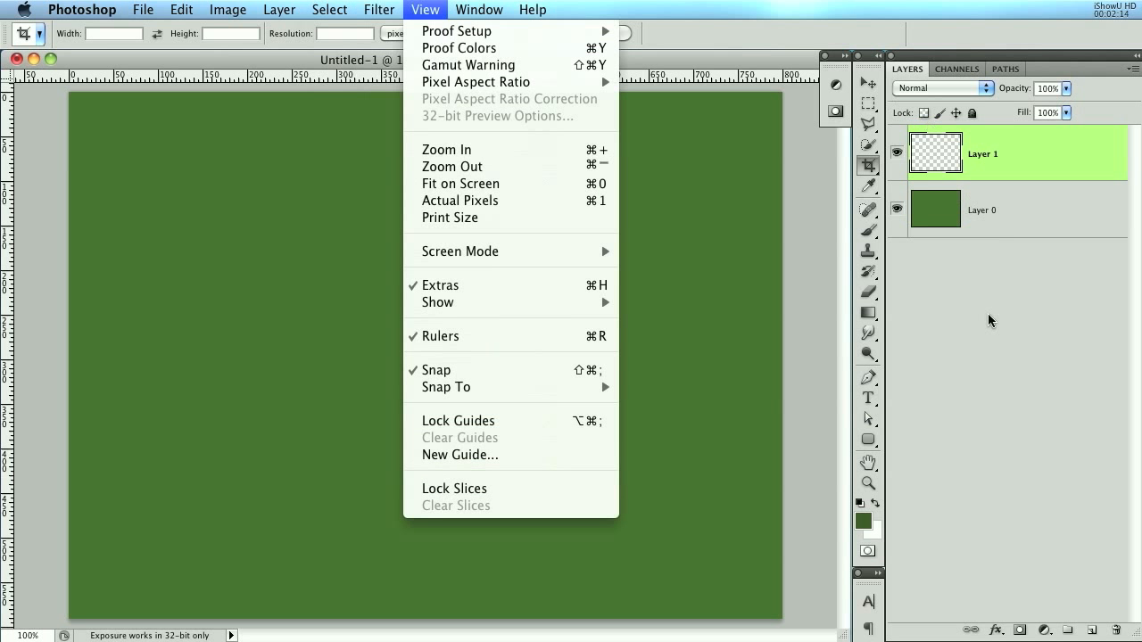
pyautogui.click(988, 313)
pyautogui.press('super+BackSpace')
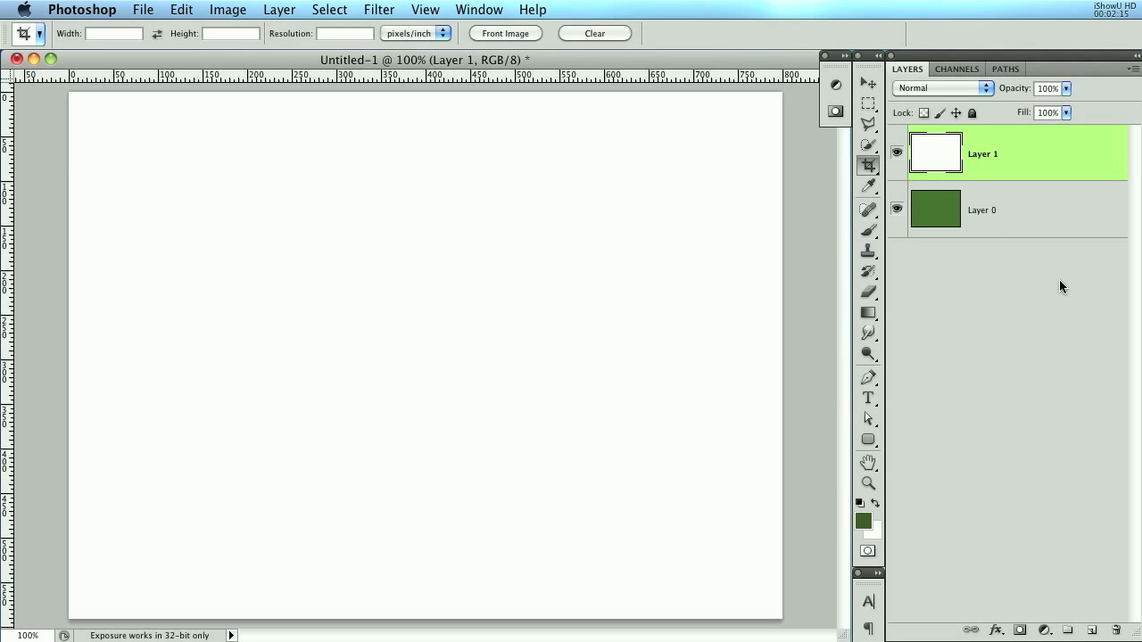
# - Apply the Add Noise filter to the white layer with Uniform distribution and Monochromatic enabled
pyautogui.click(385, 10)
pyautogui.moveTo(384, 251)
pyautogui.click(589, 259)
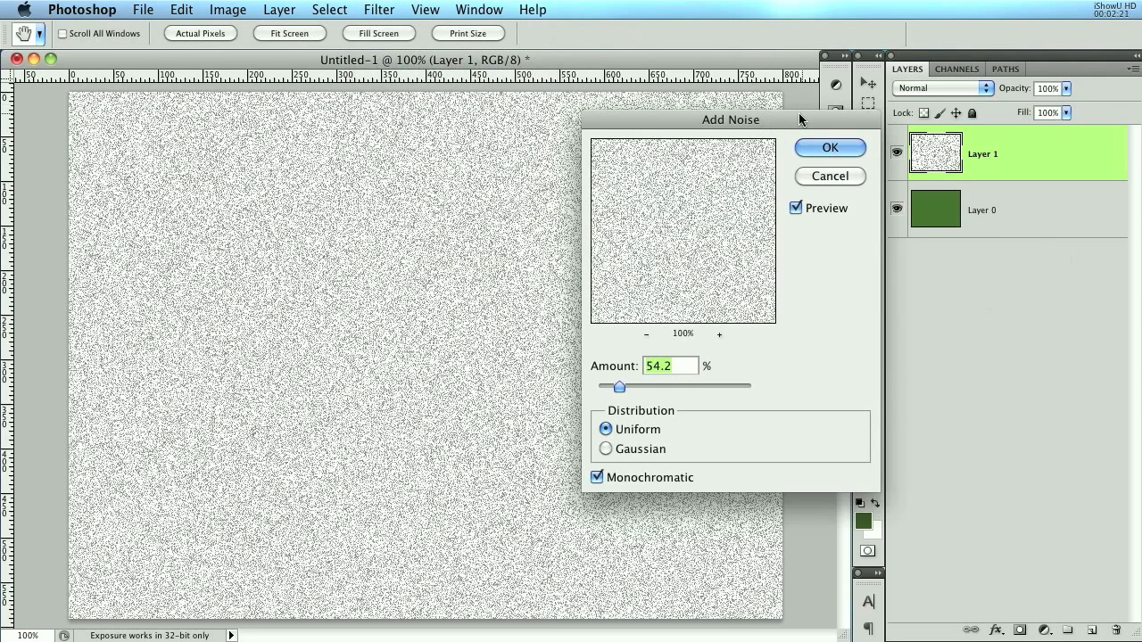
pyautogui.moveTo(801, 118); pyautogui.dragTo(769, 120)
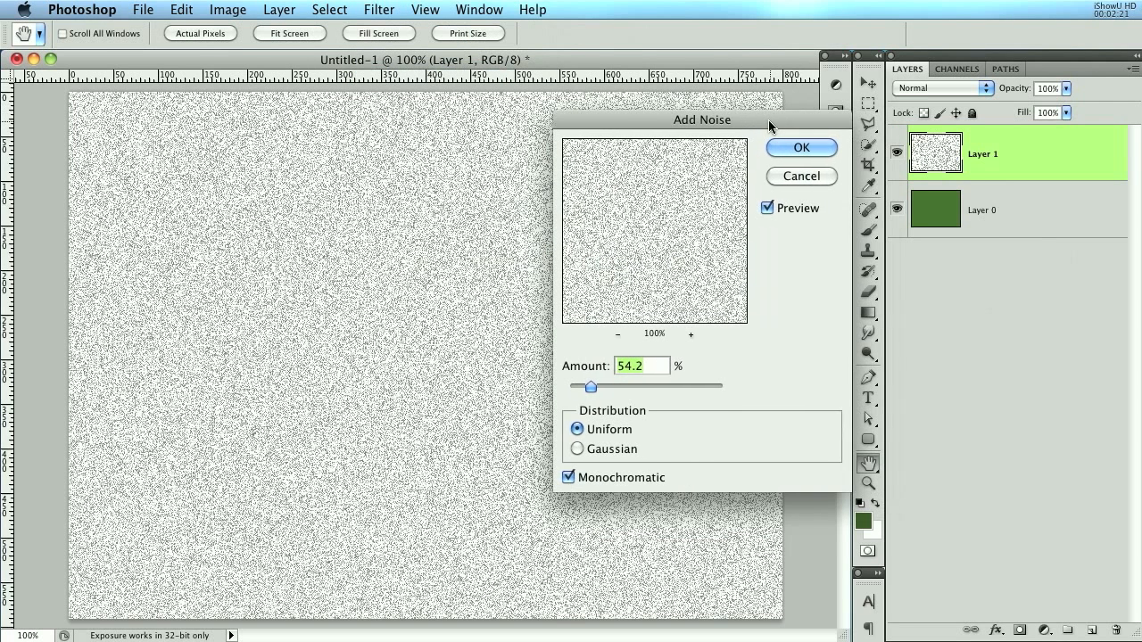
pyautogui.moveTo(590, 388); pyautogui.dragTo(588, 387)
pyautogui.click(801, 147)
pyautogui.press('c')
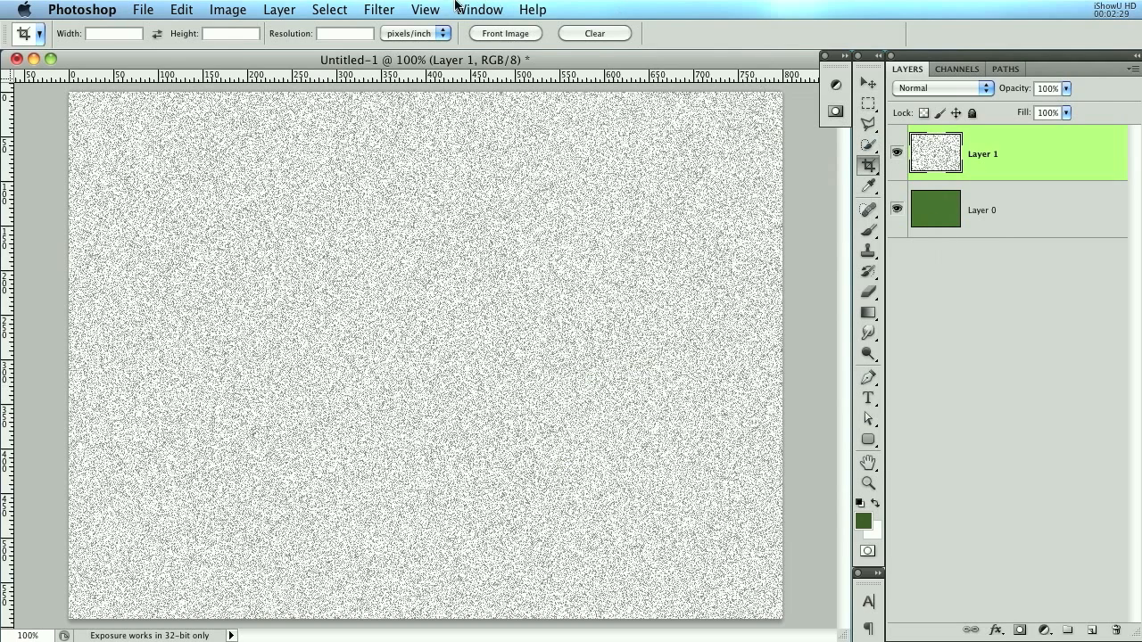
# - Soften the noise layer with a Gaussian Blur of 2.0 pixels radius
pyautogui.click(379, 9)
pyautogui.moveTo(431, 220)
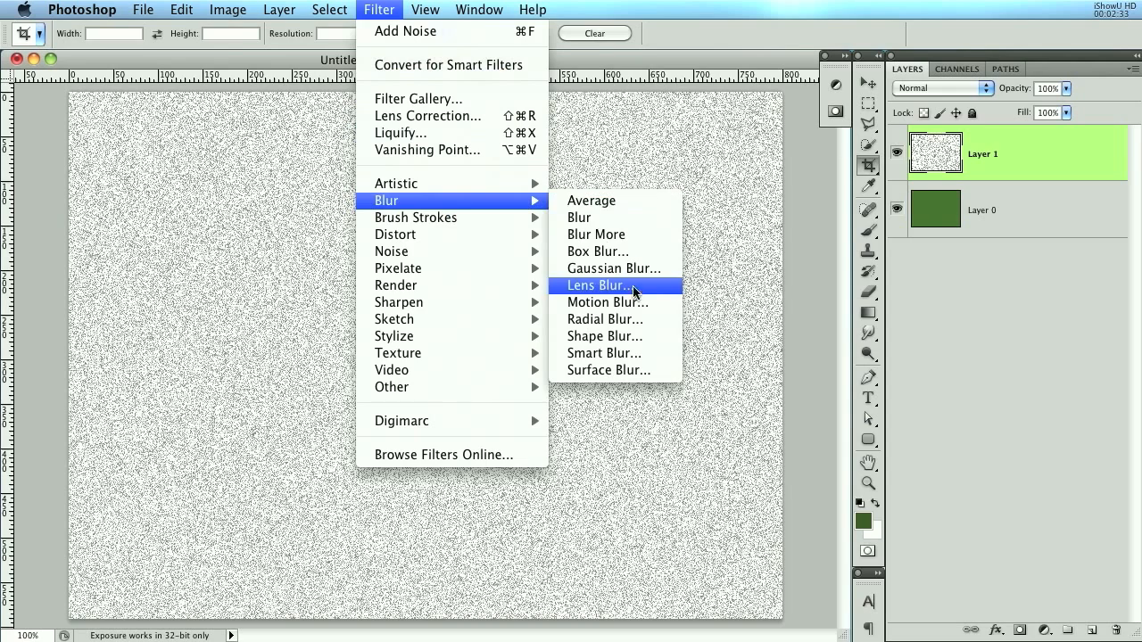
pyautogui.click(632, 268)
pyautogui.moveTo(908, 327); pyautogui.dragTo(832, 201)
pyautogui.moveTo(817, 471); pyautogui.dragTo(747, 465)
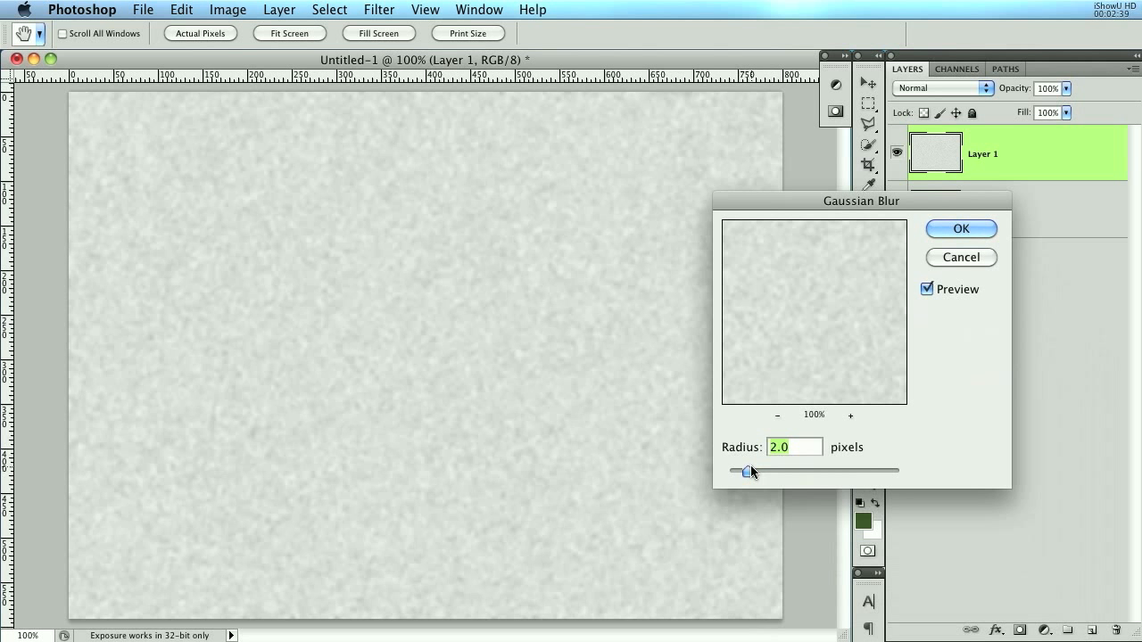
pyautogui.click(754, 465)
pyautogui.click(747, 466)
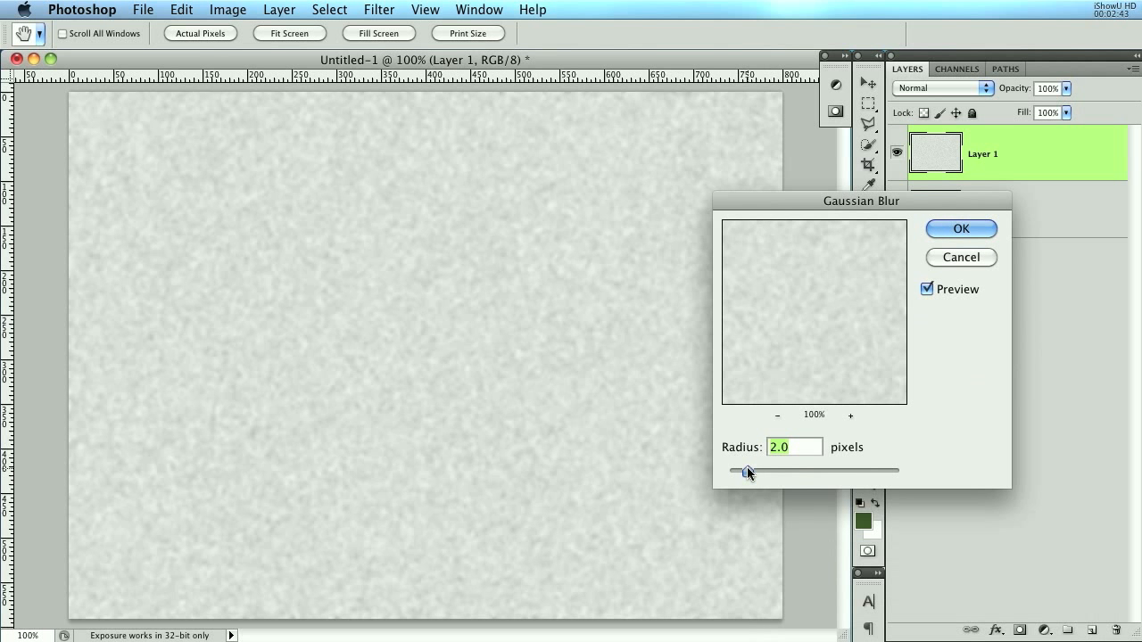
pyautogui.click(961, 230)
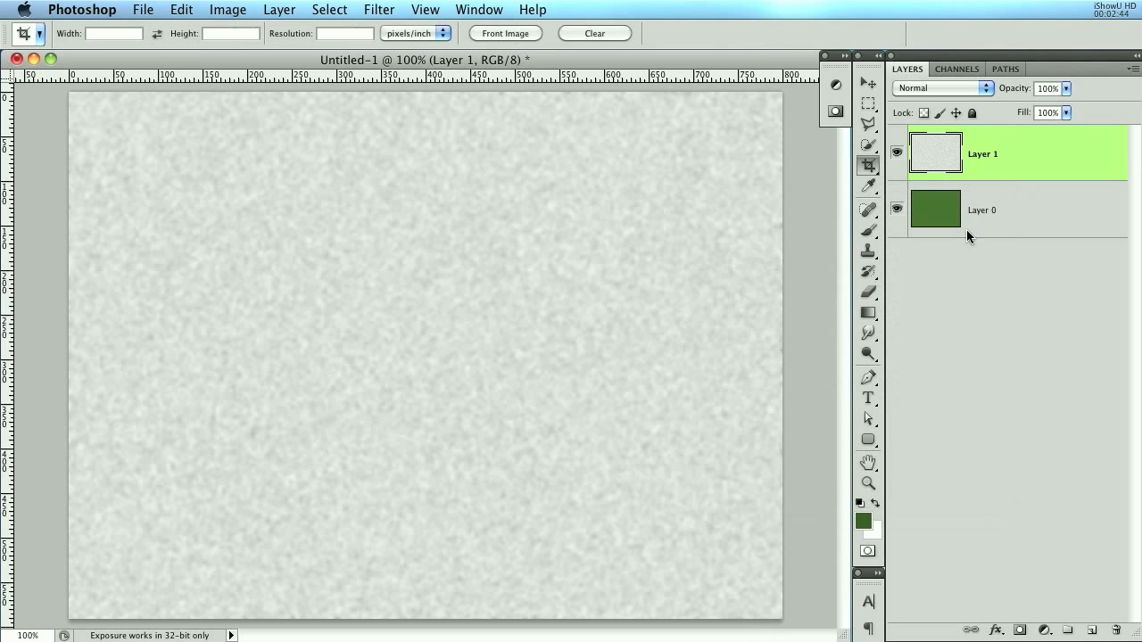
# - Set the blurred noise layer's blend mode to Multiply and its opacity to 29%
pyautogui.click(943, 85)
pyautogui.click(944, 134)
pyautogui.moveTo(1021, 91); pyautogui.dragTo(955, 101)
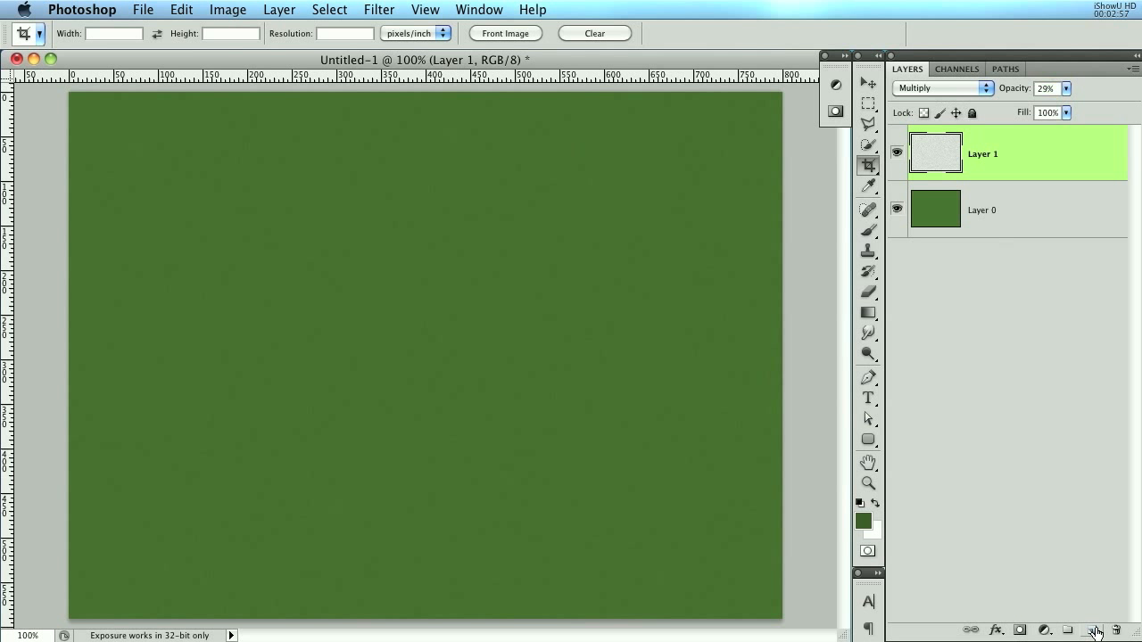
# - Add a Color Overlay layer style to Layer 0 in dark green, with Normal blending at 100% opacity
pyautogui.doubleClick(1032, 217)
pyautogui.moveTo(957, 272); pyautogui.dragTo(708, 134)
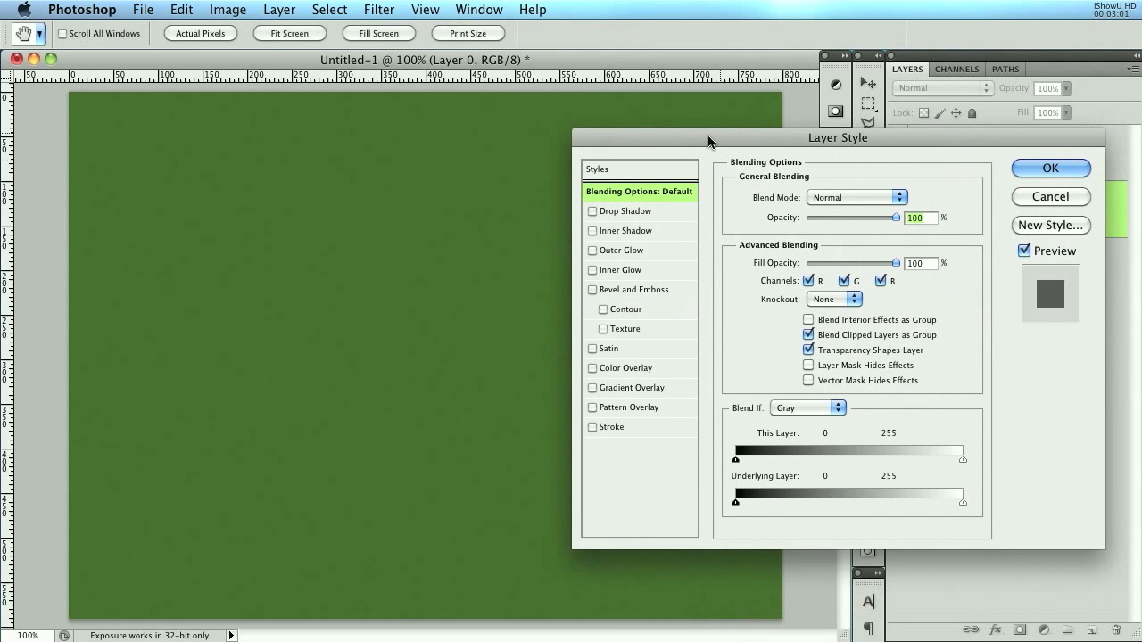
pyautogui.click(607, 369)
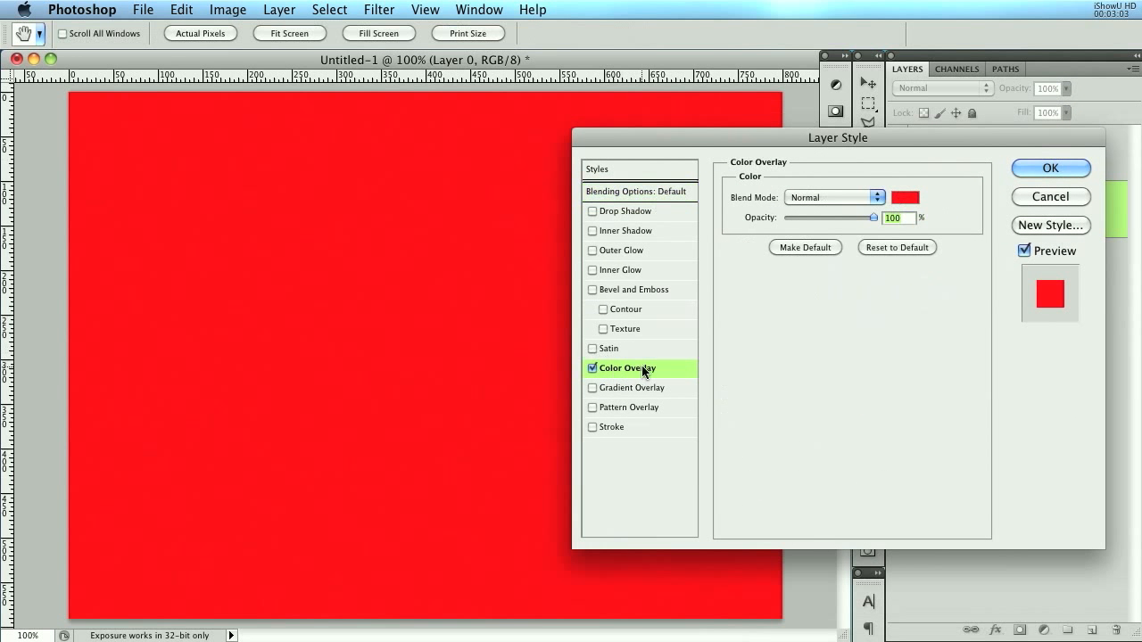
pyautogui.click(903, 197)
pyautogui.click(643, 466)
pyautogui.moveTo(641, 465); pyautogui.dragTo(641, 468)
pyautogui.moveTo(558, 453); pyautogui.dragTo(549, 447)
pyautogui.moveTo(721, 257); pyautogui.dragTo(890, 212)
pyautogui.click(981, 241)
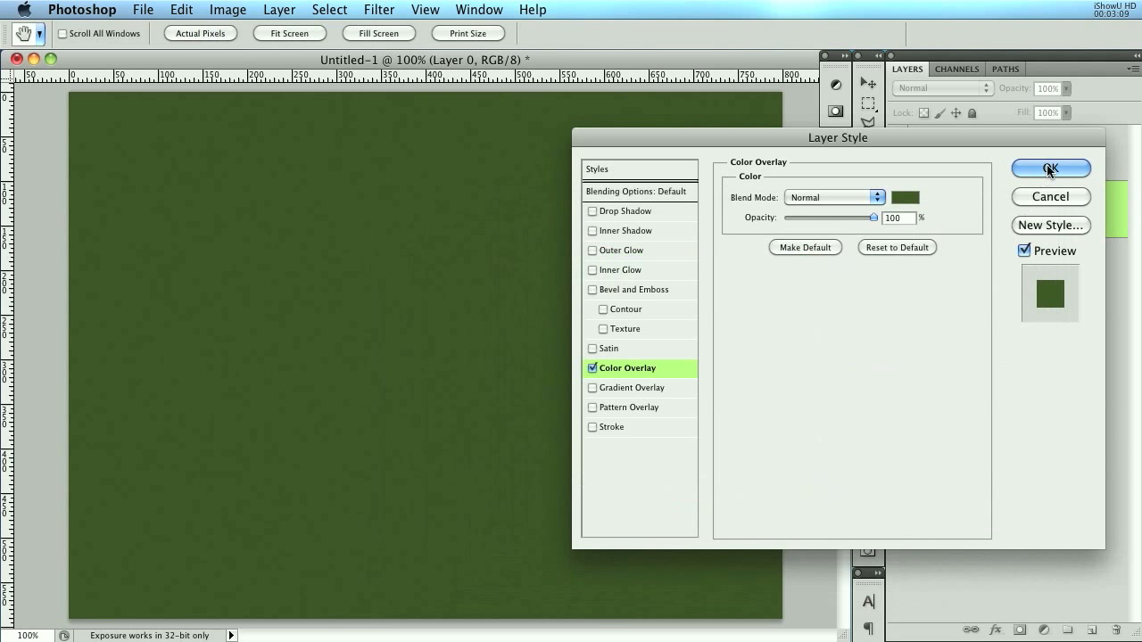
pyautogui.click(1050, 168)
pyautogui.press('c')
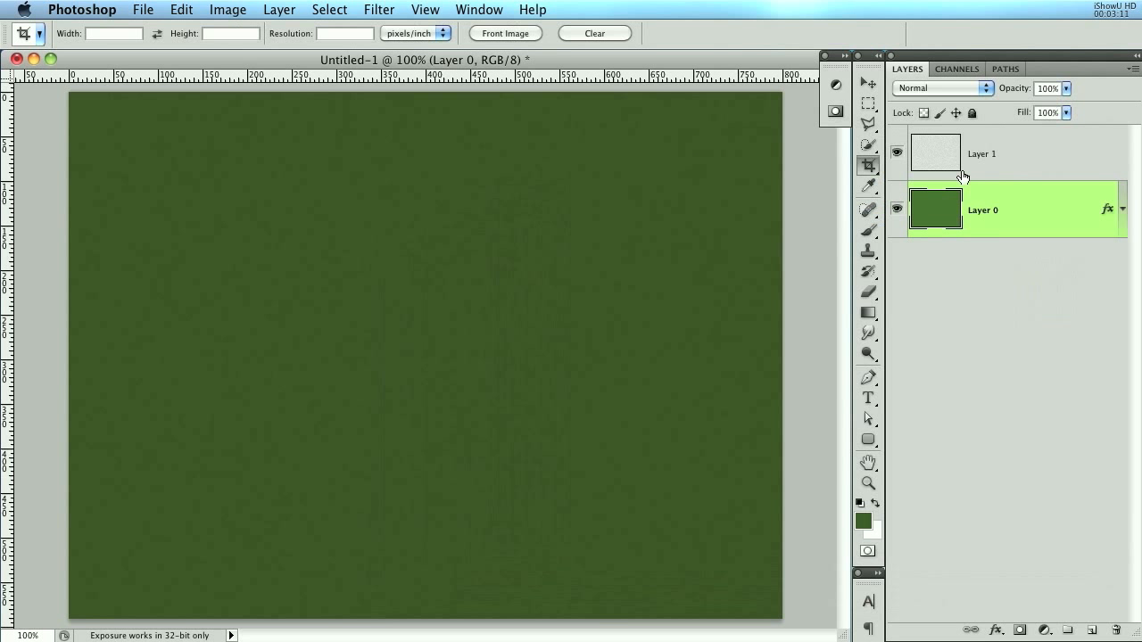
# - Add a new empty layer directly above the green Layer 0, beneath the noise layer
pyautogui.click(991, 159)
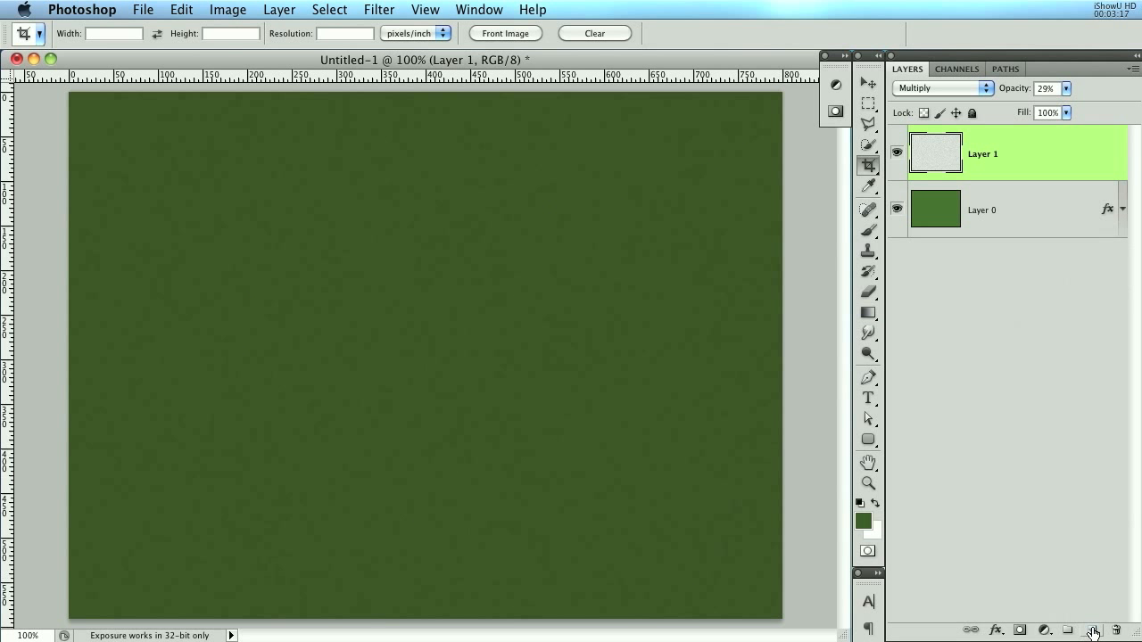
pyautogui.click(1070, 227)
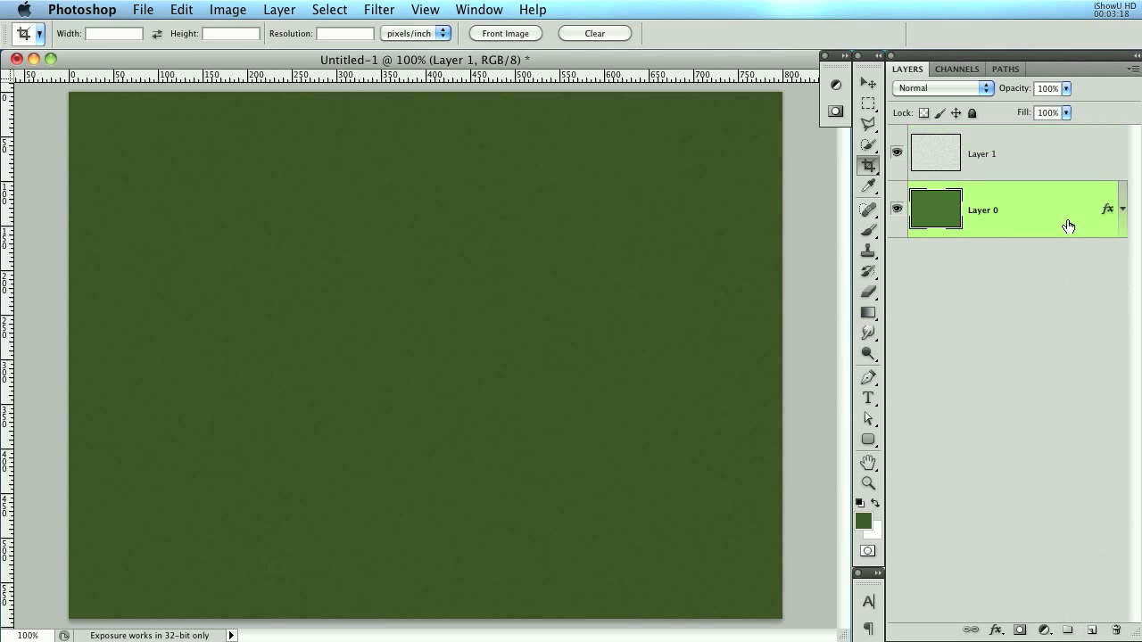
pyautogui.click(1092, 629)
# - Reduce the Brush tool's size to 300 pixels and try a dab at the canvas's right edge
pyautogui.click(868, 230)
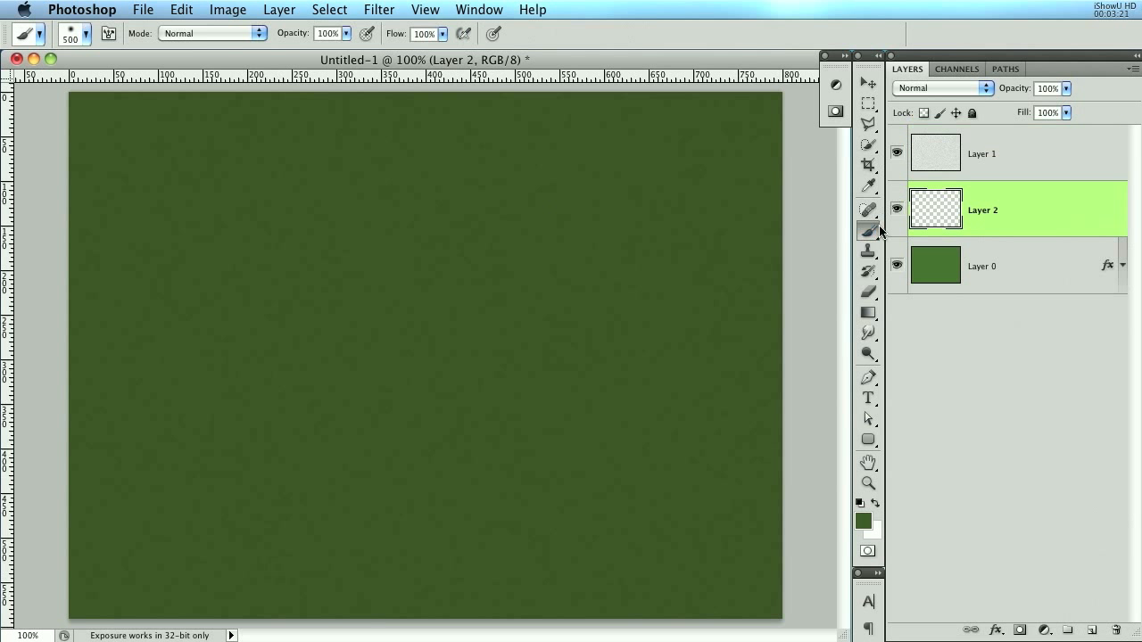
pyautogui.press('[')
pyautogui.press('[')
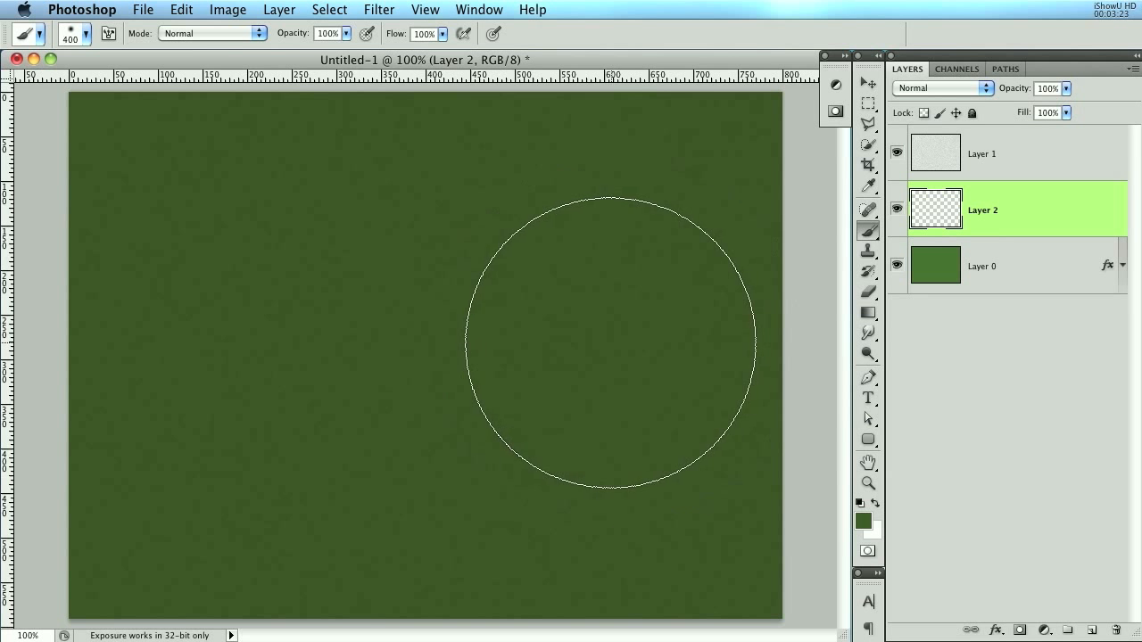
pyautogui.rightClick(571, 348)
pyautogui.click(806, 255)
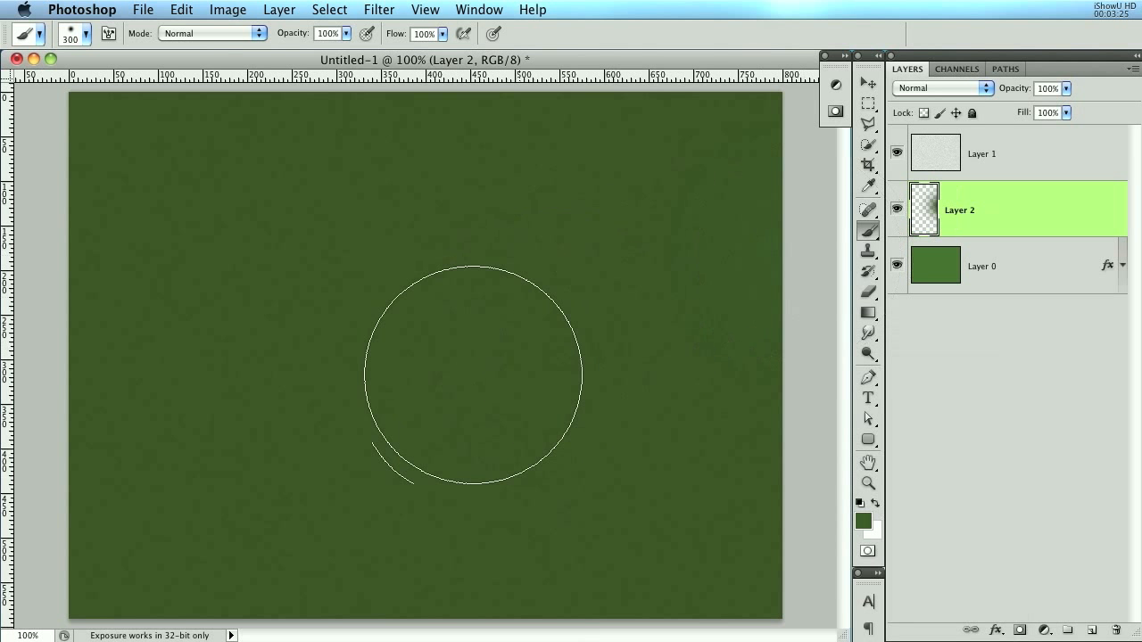
# - Set the foreground colour to yellow and paint a broad soft area across the lower part of the canvas on Layer 2
pyautogui.click(863, 521)
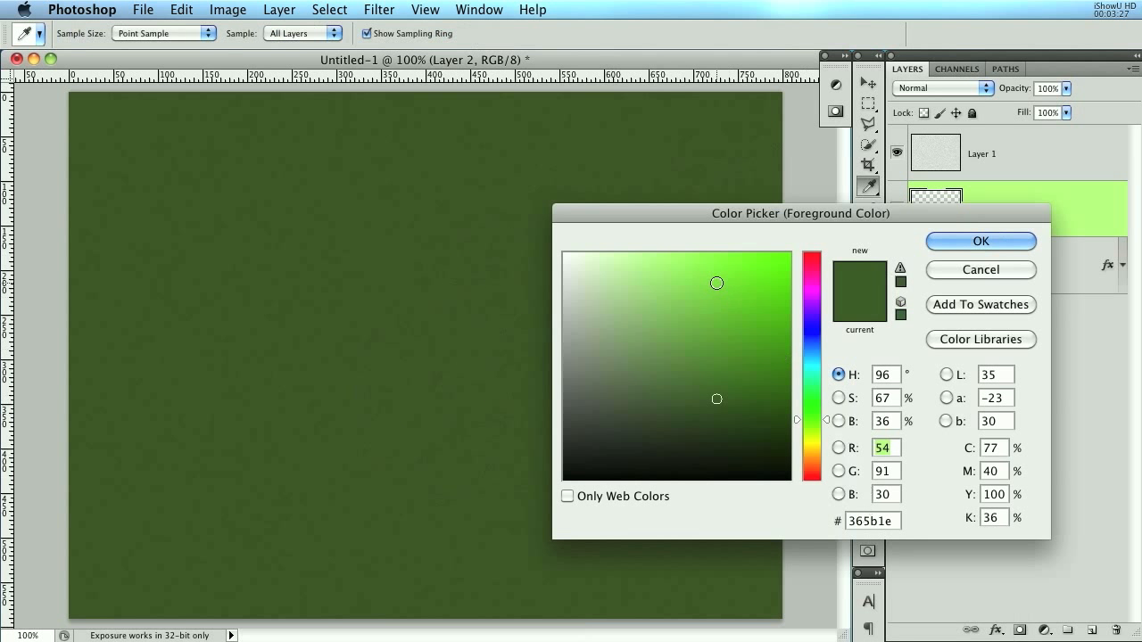
pyautogui.moveTo(812, 452); pyautogui.dragTo(812, 444)
pyautogui.moveTo(742, 272); pyautogui.dragTo(752, 294)
pyautogui.click(980, 242)
pyautogui.moveTo(120, 502)
pyautogui.mouseDown()
pyautogui.moveTo(543, 628)
pyautogui.moveTo(325, 640)
pyautogui.moveTo(18, 476)
pyautogui.mouseUp()
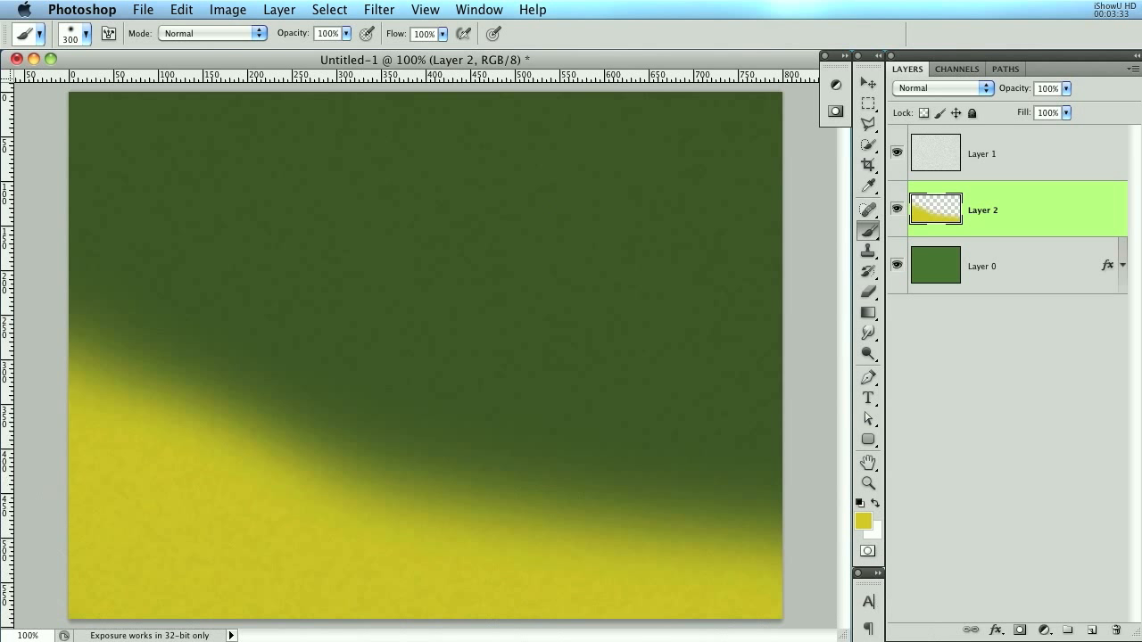
# - Add a new layer above Layer 2, set the foreground colour to red and paint a broad curved band across the canvas's lower half
pyautogui.click(1090, 630)
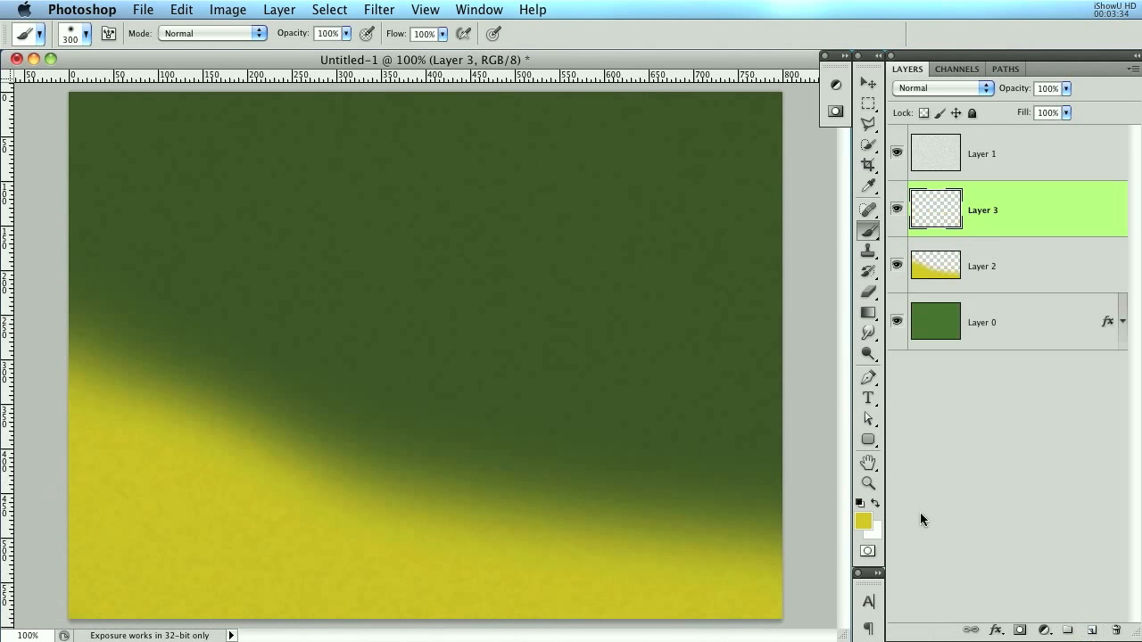
pyautogui.click(864, 523)
pyautogui.moveTo(811, 446); pyautogui.dragTo(812, 475)
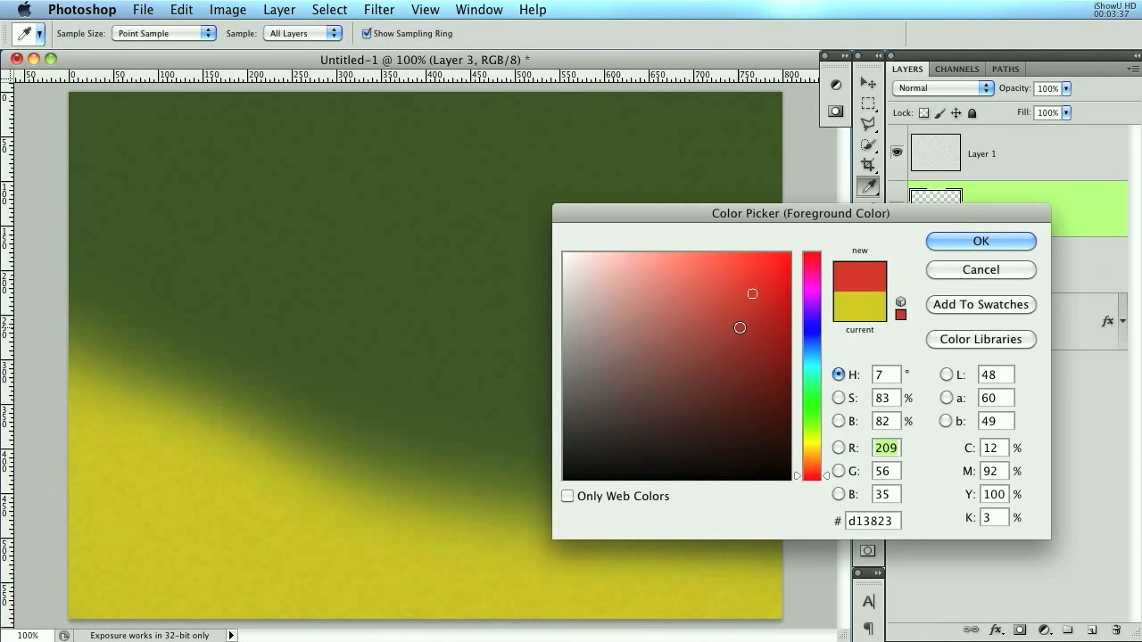
pyautogui.click(980, 241)
pyautogui.press('b')
pyautogui.moveTo(45, 429)
pyautogui.mouseDown()
pyautogui.moveTo(622, 533)
pyautogui.moveTo(679, 446)
pyautogui.moveTo(747, 490)
pyautogui.mouseUp()
# - Set the blending mode of both the red Layer 3 and the yellow Layer 2 to Overlay
pyautogui.click(955, 86)
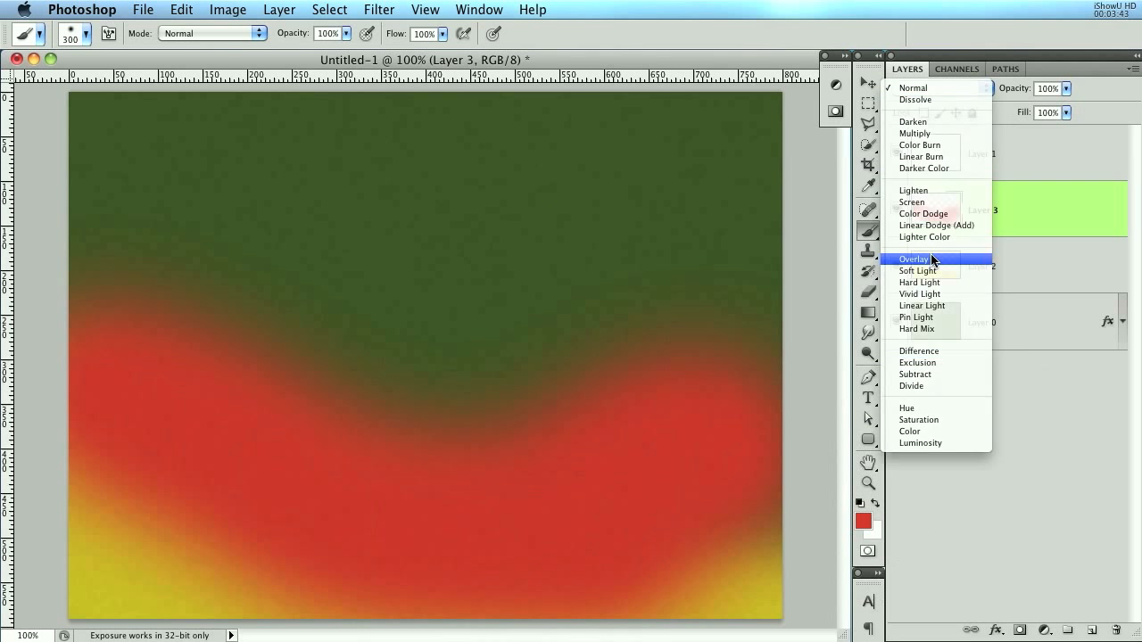
pyautogui.click(933, 260)
pyautogui.click(1055, 273)
pyautogui.click(962, 89)
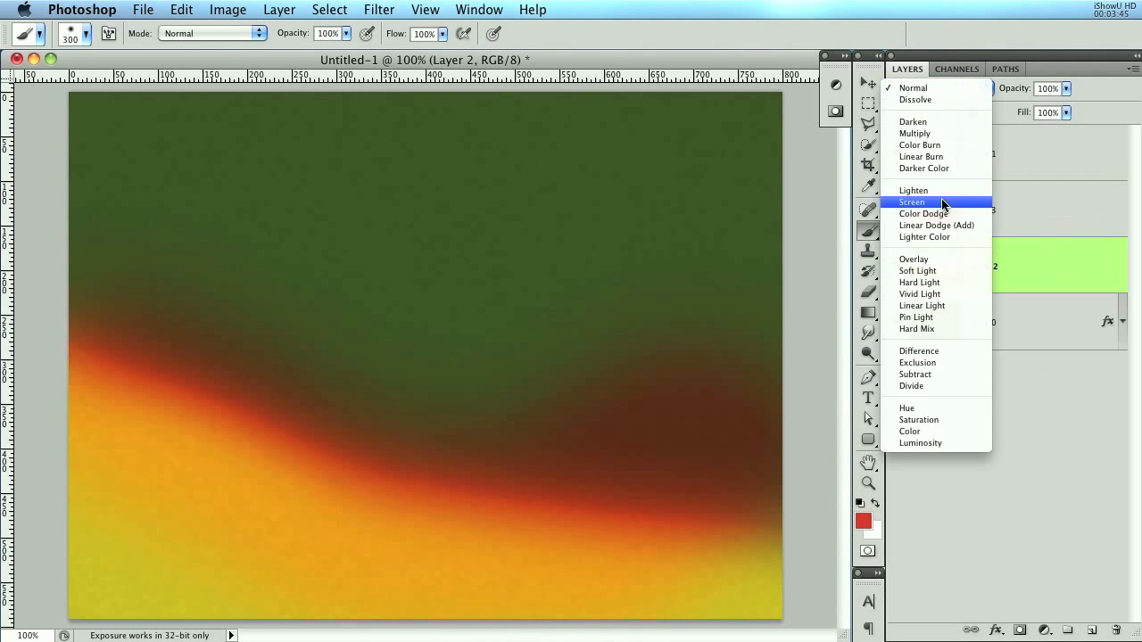
pyautogui.click(930, 257)
# - Lower Layer 2's opacity to 32% and Layer 3's to 35%, hiding Layer 3 temporarily to judge the yellow alone
pyautogui.moveTo(1021, 103)
pyautogui.mouseDown()
pyautogui.moveTo(992, 88)
pyautogui.moveTo(1014, 92)
pyautogui.moveTo(1001, 94)
pyautogui.mouseUp()
pyautogui.click(897, 211)
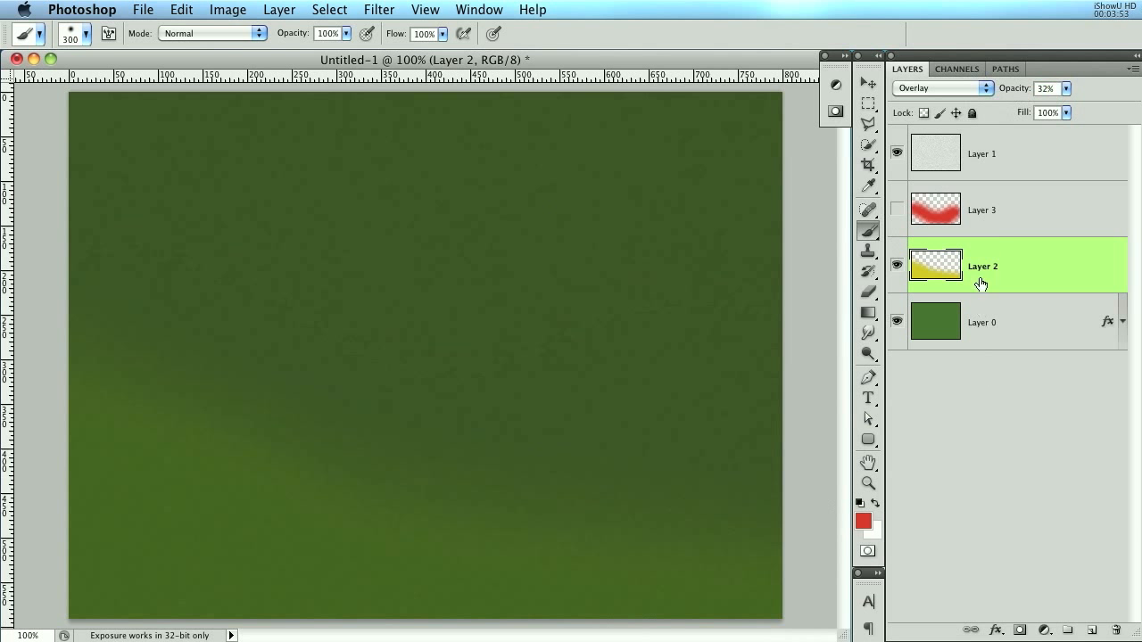
pyautogui.click(910, 212)
pyautogui.click(897, 210)
pyautogui.moveTo(1025, 93); pyautogui.dragTo(981, 96)
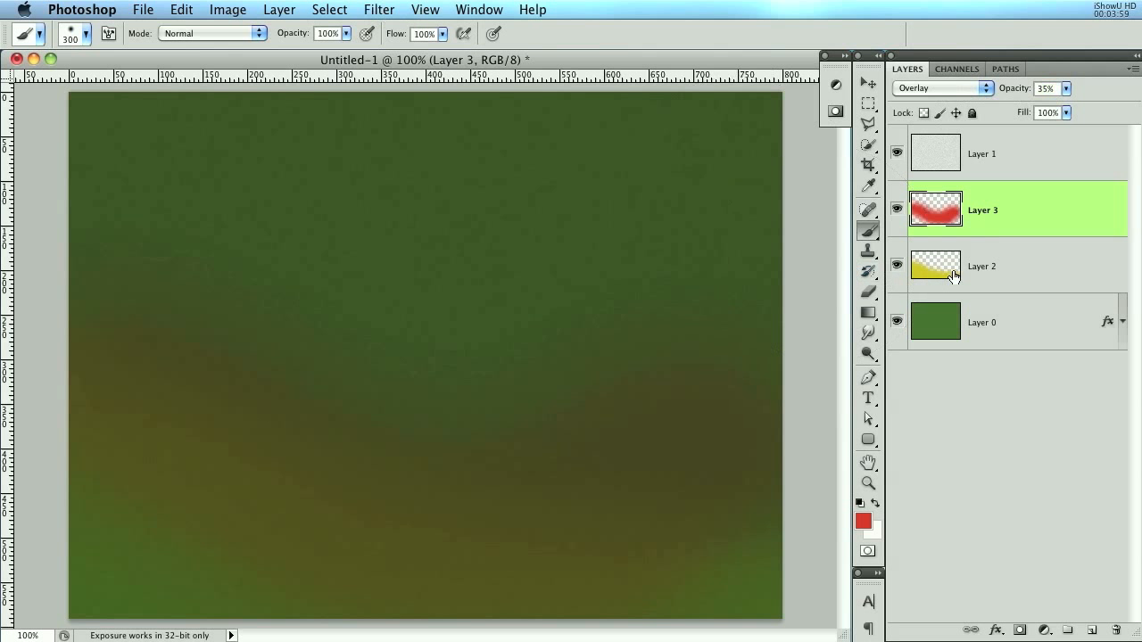
# - Merge Layer 3 and Layer 2 into a single layer
pyautogui.keyDown('shift'); pyautogui.click(1032, 266); pyautogui.keyUp('shift')
pyautogui.press('super+e')
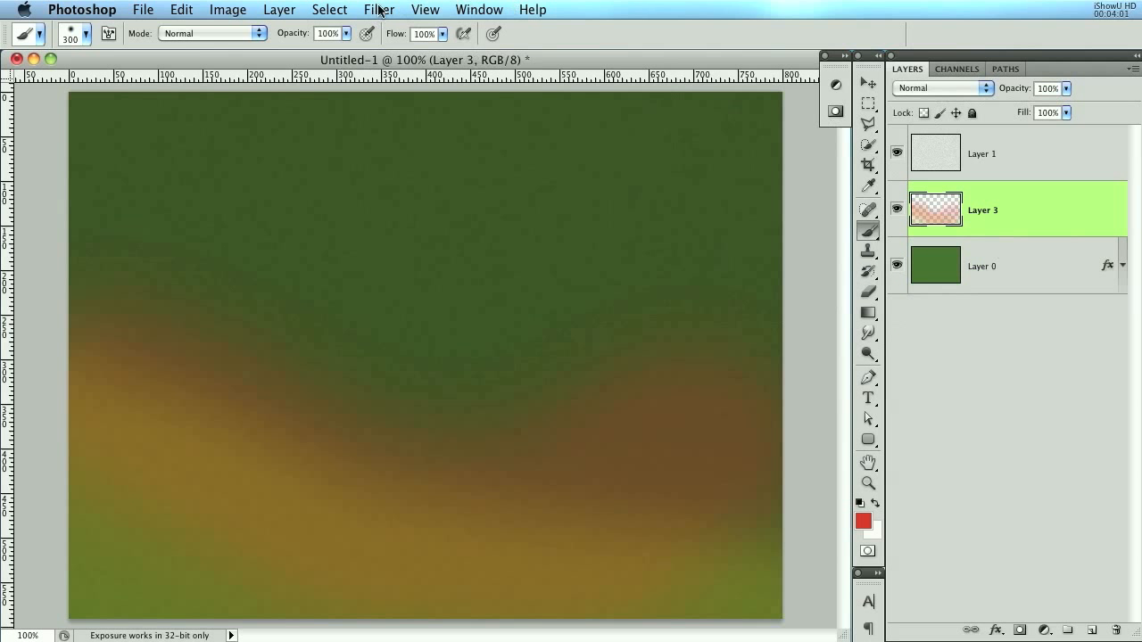
# - Apply a Gaussian Blur with a 9.5-pixel radius to the merged colour layer and reduce its opacity
pyautogui.click(378, 9)
pyautogui.moveTo(413, 202)
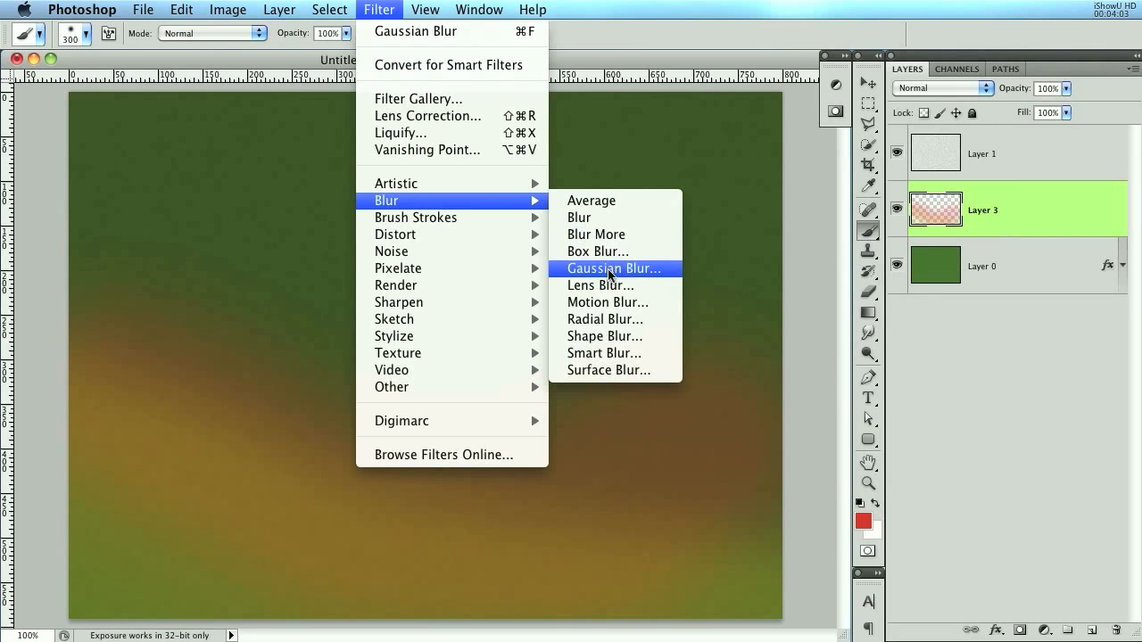
pyautogui.click(610, 269)
pyautogui.moveTo(754, 471); pyautogui.dragTo(796, 470)
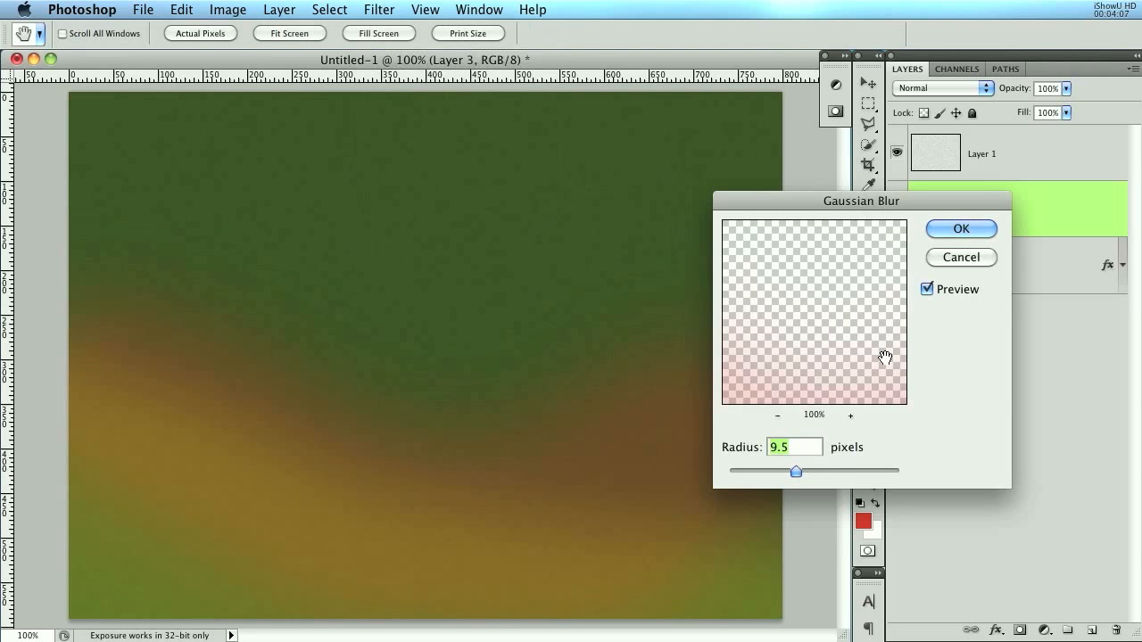
pyautogui.click(962, 230)
pyautogui.moveTo(1014, 92); pyautogui.dragTo(979, 90)
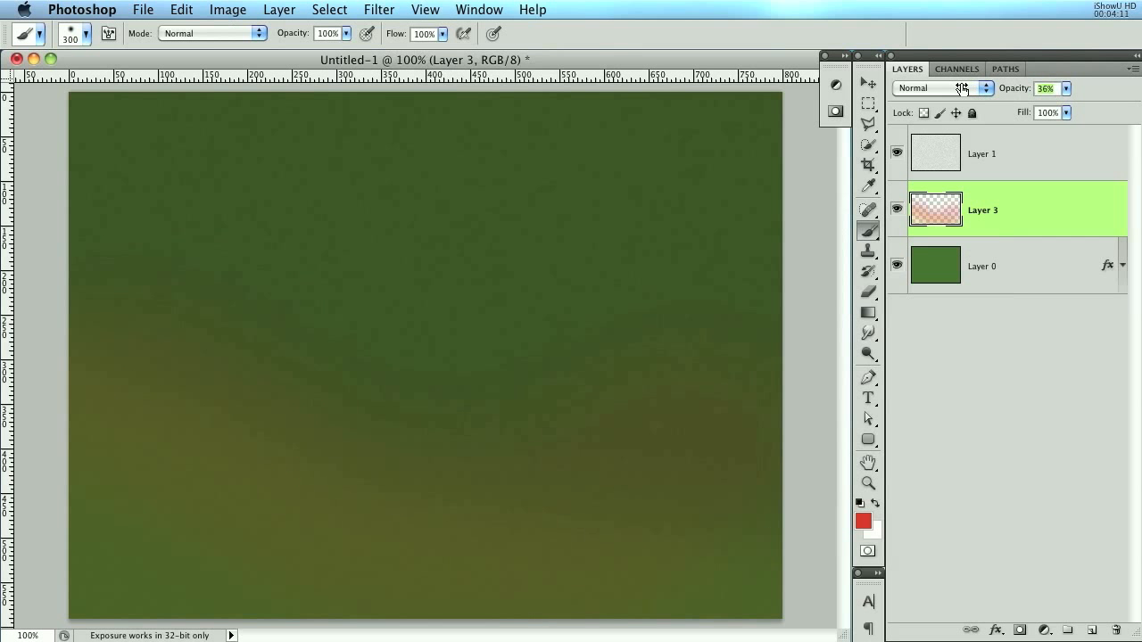
pyautogui.moveTo(961, 88); pyautogui.dragTo(957, 87)
# - Paint soft black shading around the canvas edges with a 250-pixel brush on a new layer above Layer 3, and set that layer's opacity to 29%
pyautogui.click(1091, 630)
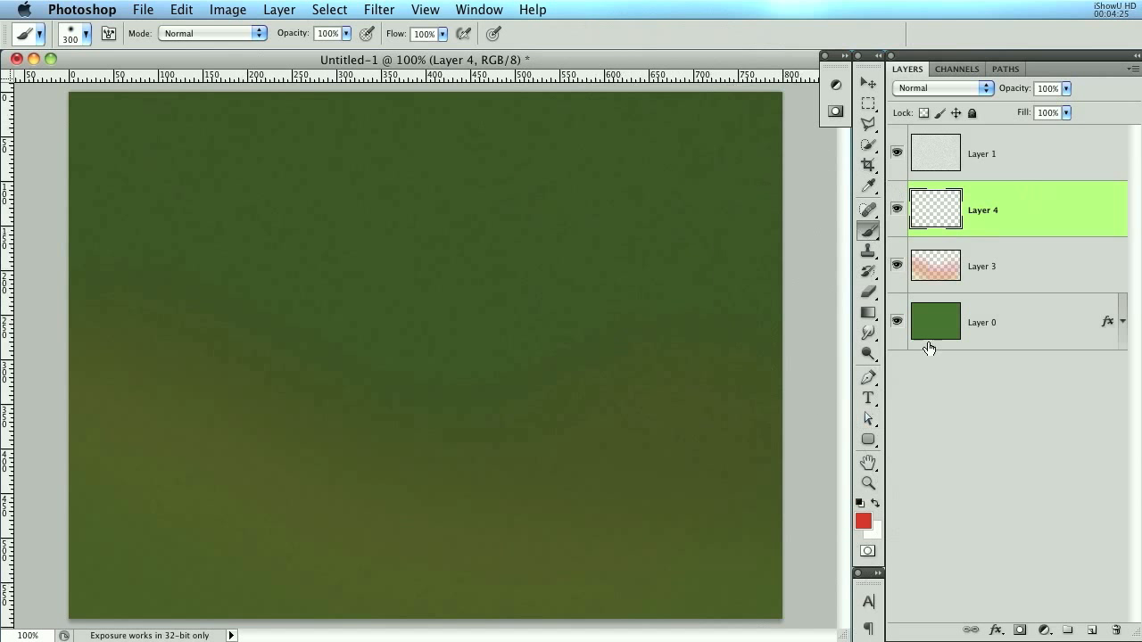
pyautogui.press('d')
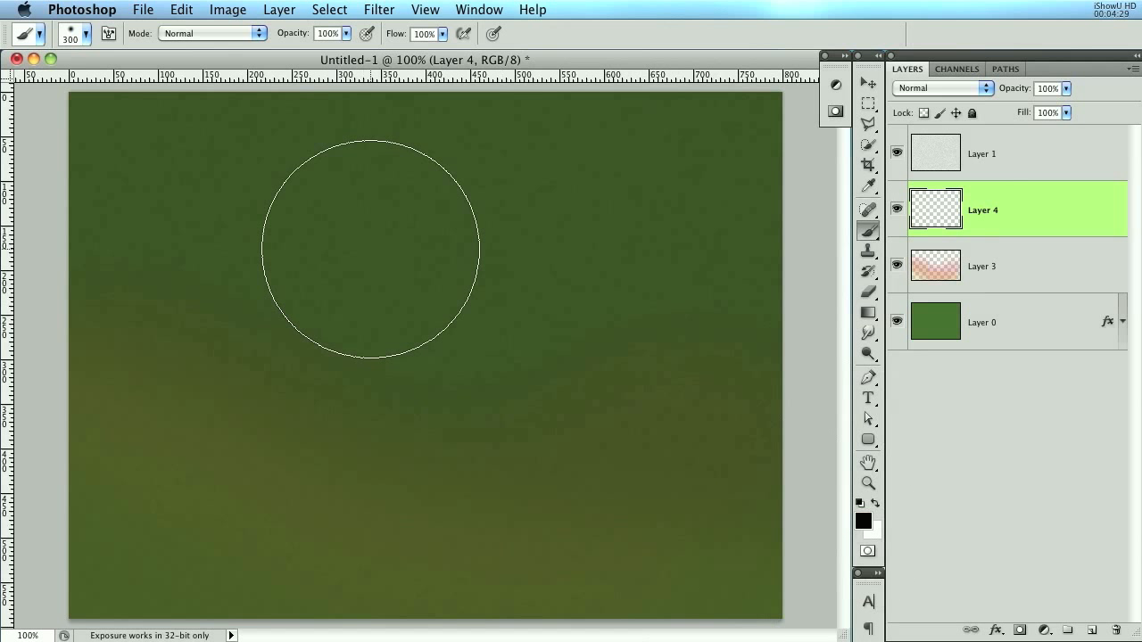
pyautogui.press('super+minus')
pyautogui.press('super+minus')
pyautogui.press('[')
pyautogui.moveTo(652, 248)
pyautogui.mouseDown()
pyautogui.moveTo(650, 209)
pyautogui.moveTo(524, 124)
pyautogui.moveTo(649, 175)
pyautogui.moveTo(468, 163)
pyautogui.moveTo(612, 175)
pyautogui.moveTo(273, 180)
pyautogui.moveTo(602, 173)
pyautogui.moveTo(331, 165)
pyautogui.moveTo(190, 182)
pyautogui.moveTo(201, 209)
pyautogui.moveTo(148, 314)
pyautogui.moveTo(135, 374)
pyautogui.moveTo(189, 308)
pyautogui.moveTo(170, 324)
pyautogui.moveTo(183, 491)
pyautogui.moveTo(168, 432)
pyautogui.moveTo(180, 325)
pyautogui.moveTo(193, 438)
pyautogui.moveTo(170, 462)
pyautogui.moveTo(233, 531)
pyautogui.moveTo(289, 558)
pyautogui.moveTo(366, 549)
pyautogui.moveTo(278, 534)
pyautogui.moveTo(543, 549)
pyautogui.moveTo(611, 545)
pyautogui.moveTo(478, 545)
pyautogui.moveTo(647, 545)
pyautogui.moveTo(681, 530)
pyautogui.moveTo(616, 546)
pyautogui.moveTo(637, 513)
pyautogui.moveTo(650, 515)
pyautogui.moveTo(676, 439)
pyautogui.moveTo(672, 331)
pyautogui.moveTo(664, 457)
pyautogui.moveTo(658, 280)
pyautogui.moveTo(657, 363)
pyautogui.moveTo(619, 522)
pyautogui.moveTo(439, 547)
pyautogui.moveTo(312, 545)
pyautogui.mouseUp()
pyautogui.press('super+plus')
pyautogui.press('super+plus')
pyautogui.press('super+plus')
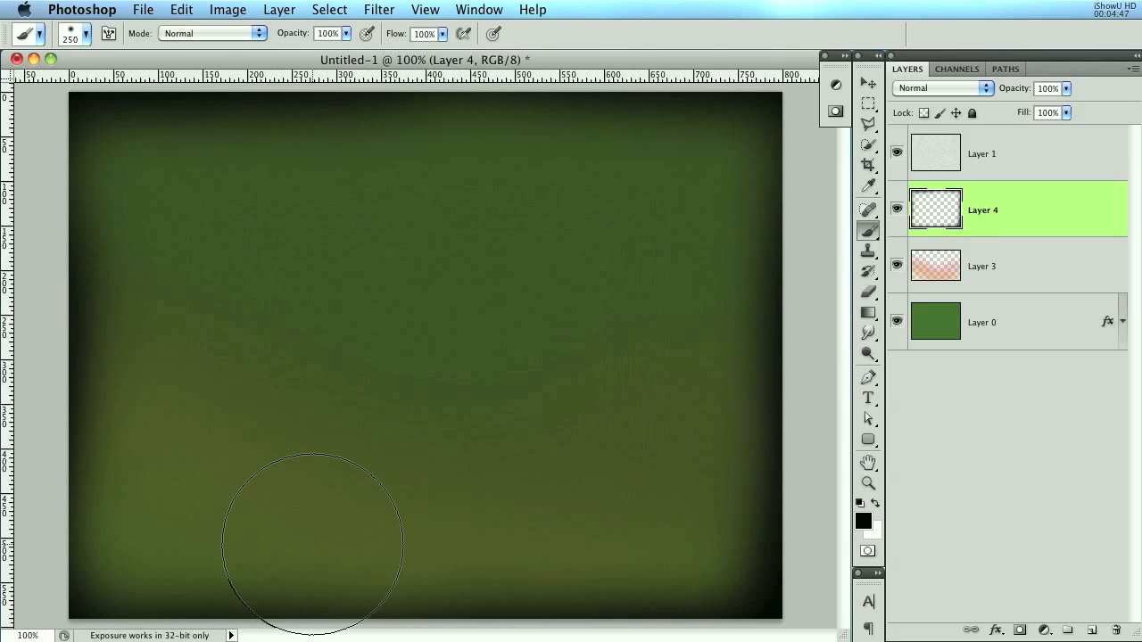
pyautogui.moveTo(1017, 96); pyautogui.dragTo(962, 91)
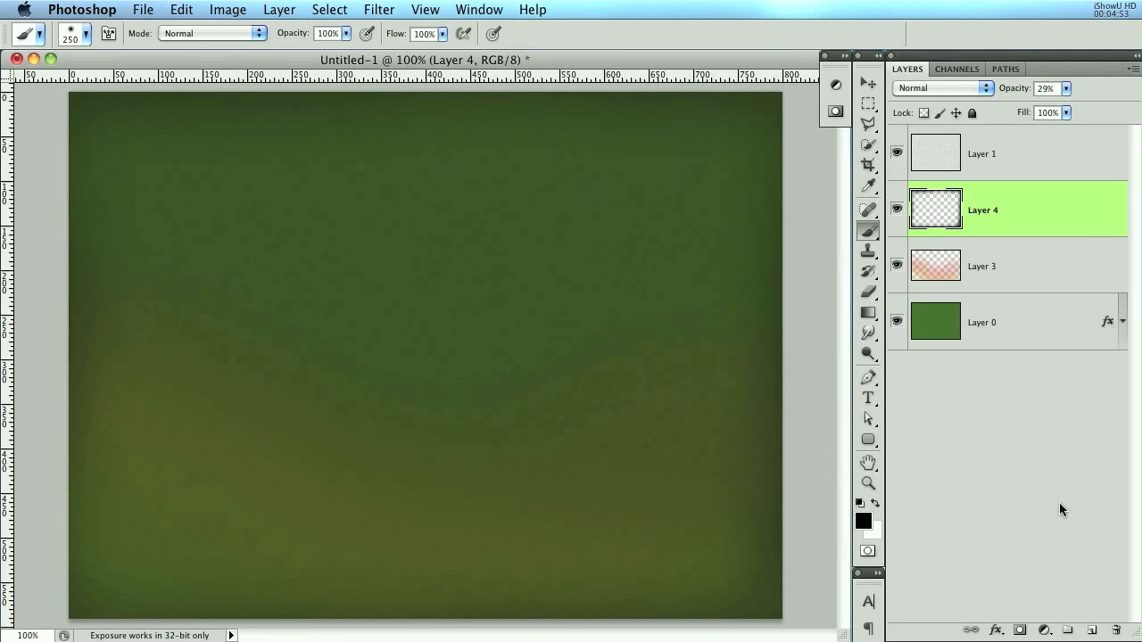
# - Add a new layer above the noise Layer 1 and select a full-width rectangle about 180 pixels tall along the canvas's lower edge
pyautogui.click(1006, 174)
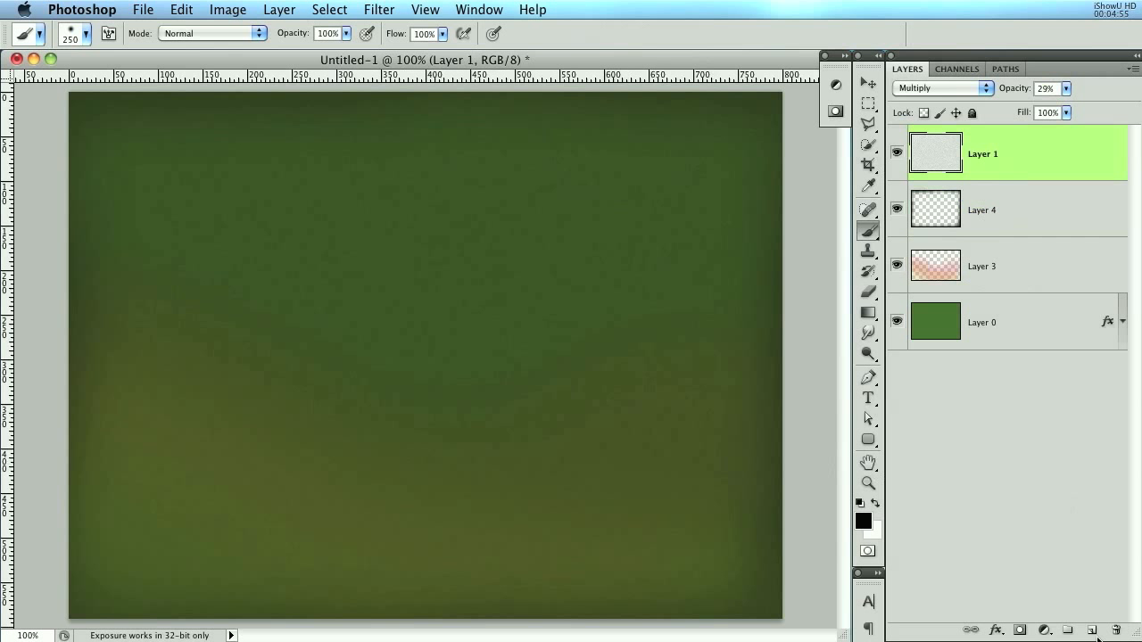
pyautogui.click(1092, 630)
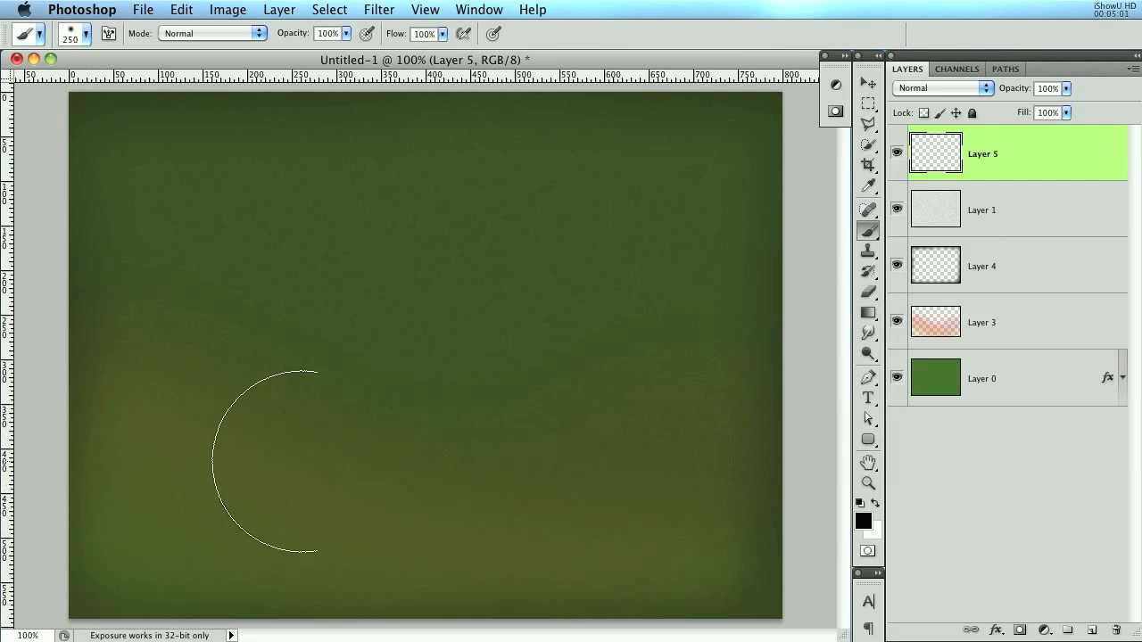
pyautogui.click(866, 105)
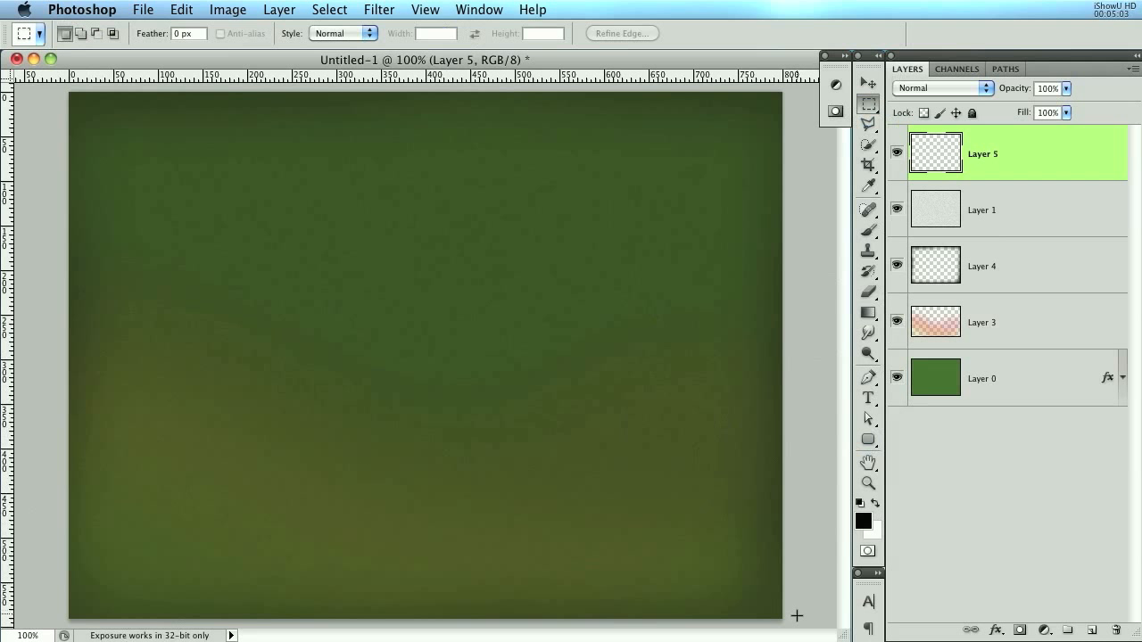
pyautogui.moveTo(803, 627); pyautogui.dragTo(727, 611)
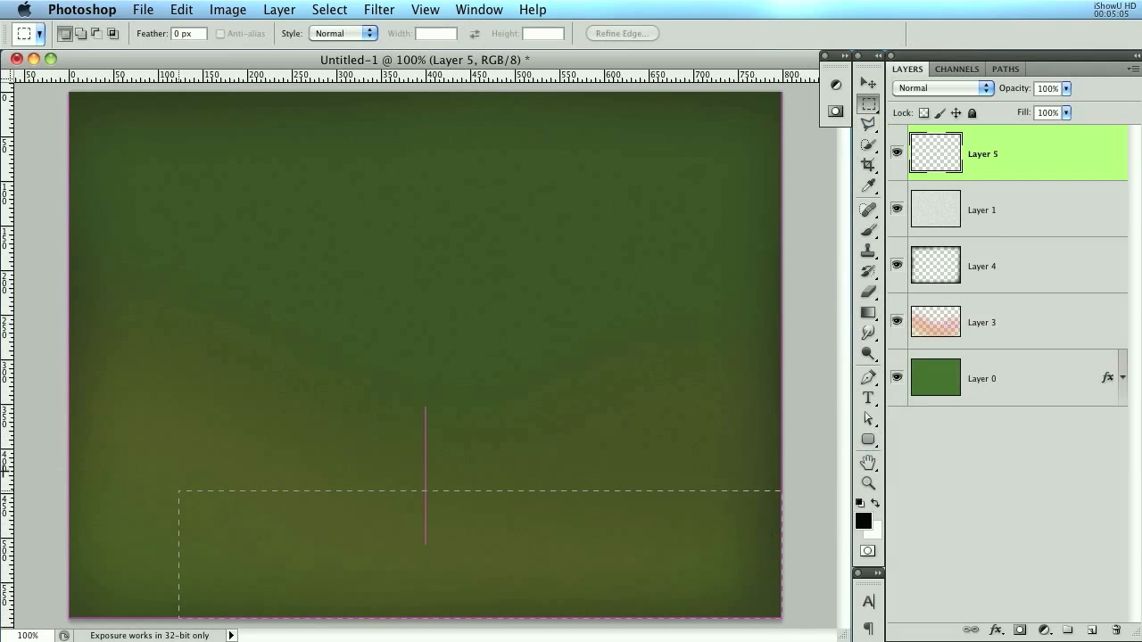
pyautogui.moveTo(426, 463); pyautogui.dragTo(426, 457)
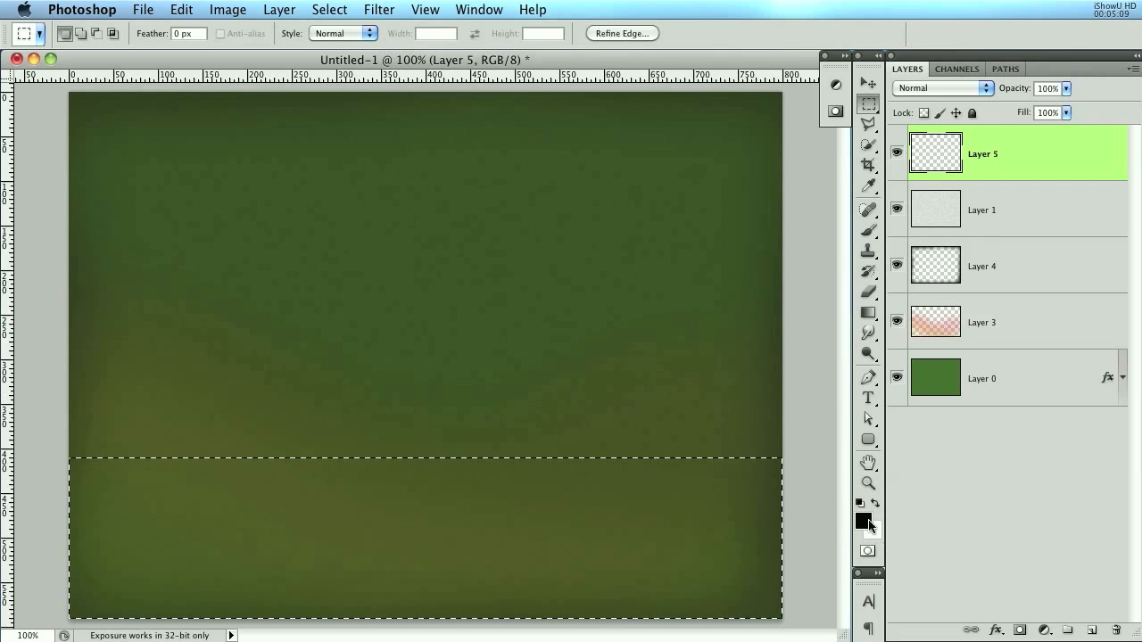
# - Try filling the rectangular selection with reddish brown #6c3c1c, and undo the fill
pyautogui.click(865, 522)
pyautogui.click(811, 460)
pyautogui.click(752, 384)
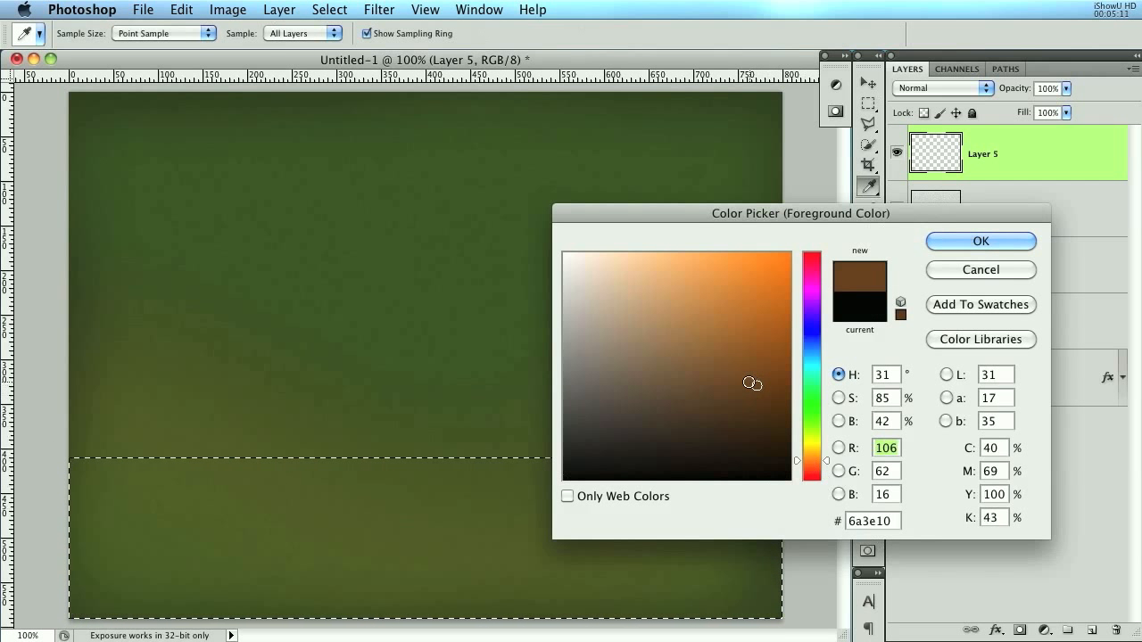
pyautogui.click(732, 383)
pyautogui.moveTo(808, 460); pyautogui.dragTo(808, 465)
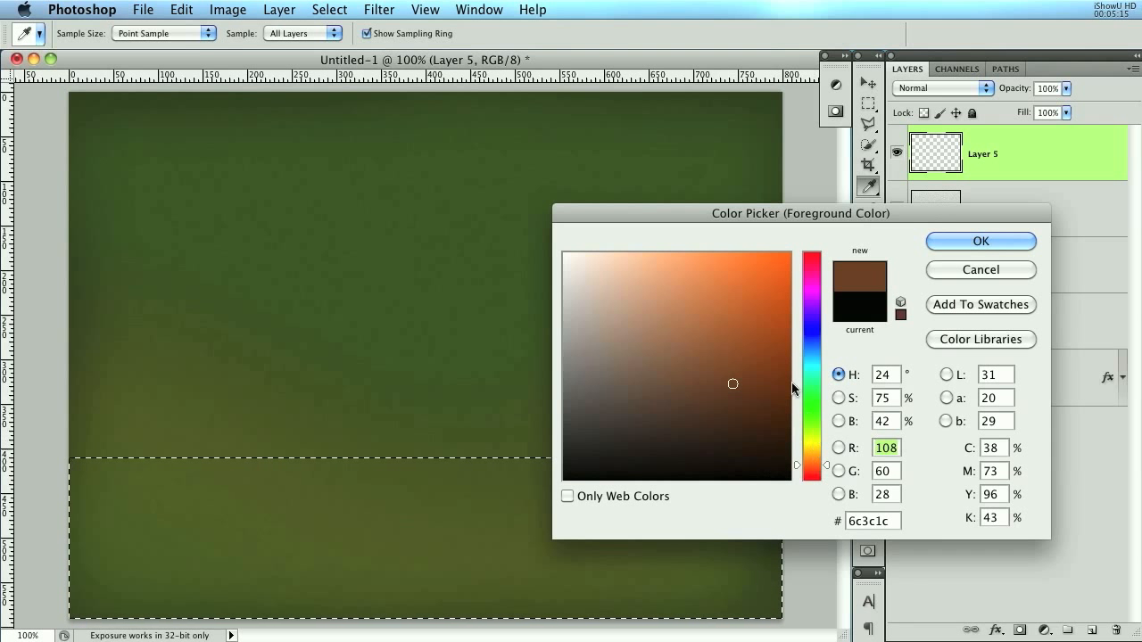
pyautogui.click(981, 241)
pyautogui.press('m')
pyautogui.hotkey('alt', 'BackSpace')
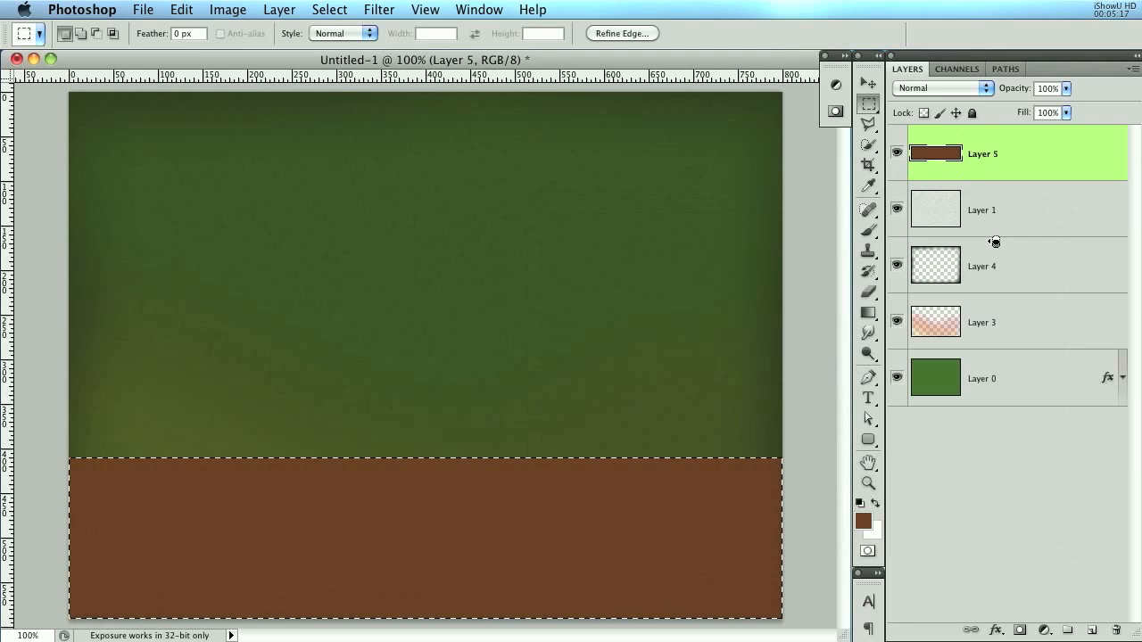
pyautogui.hotkey('ctrl', 'z')
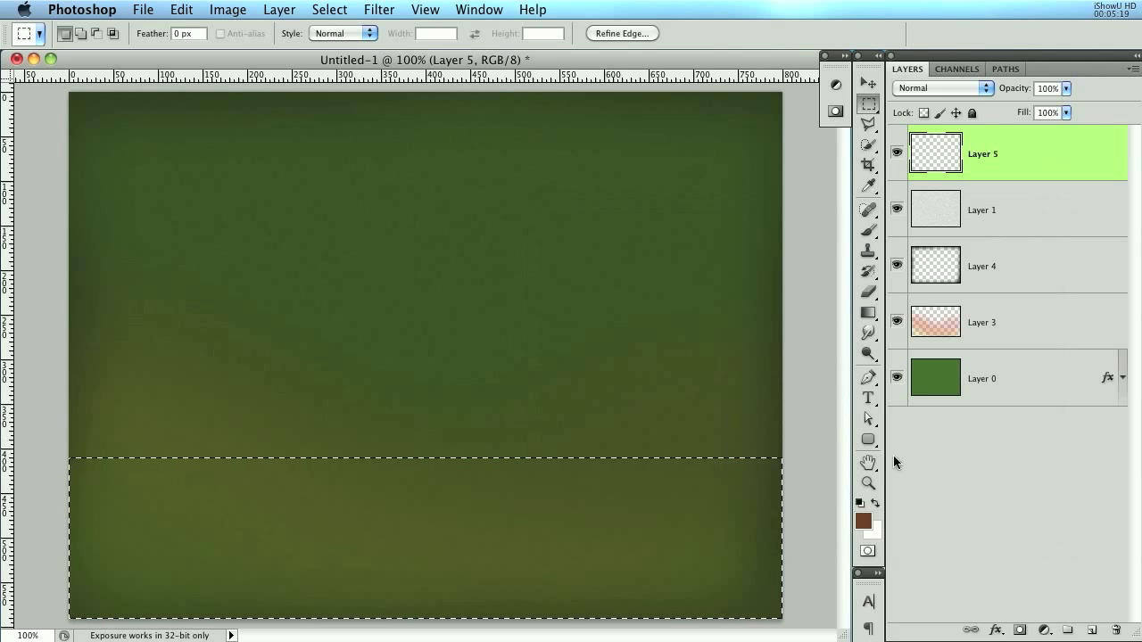
# - Set the foreground colour to a darker, less reddish brown, fill the selected strip on Layer 5 with it and deselect
pyautogui.click(864, 526)
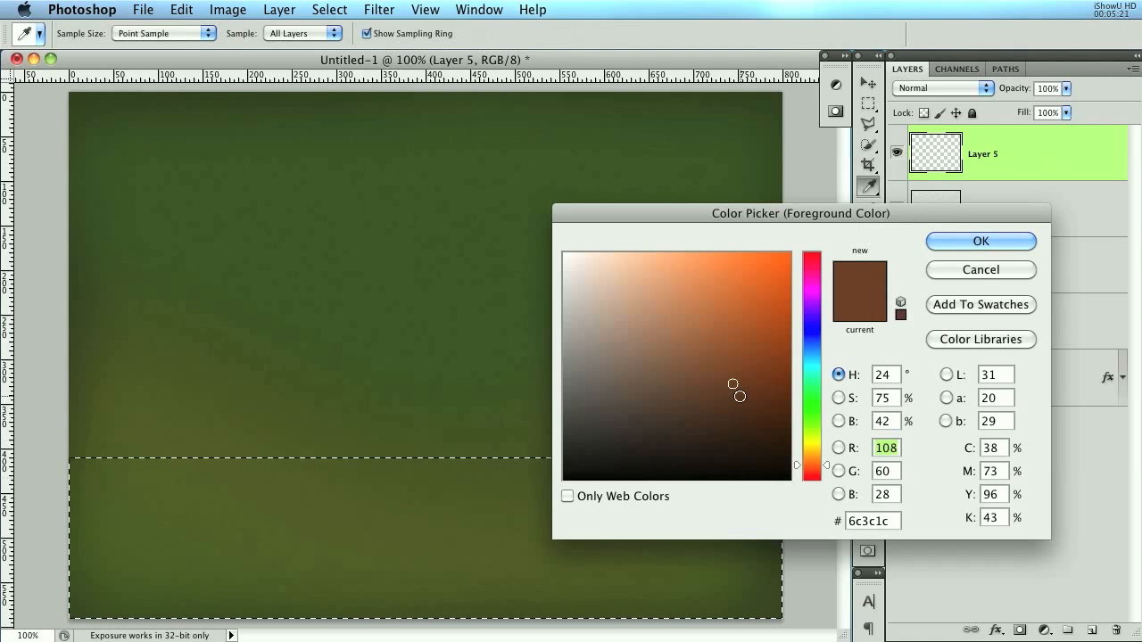
pyautogui.click(808, 462)
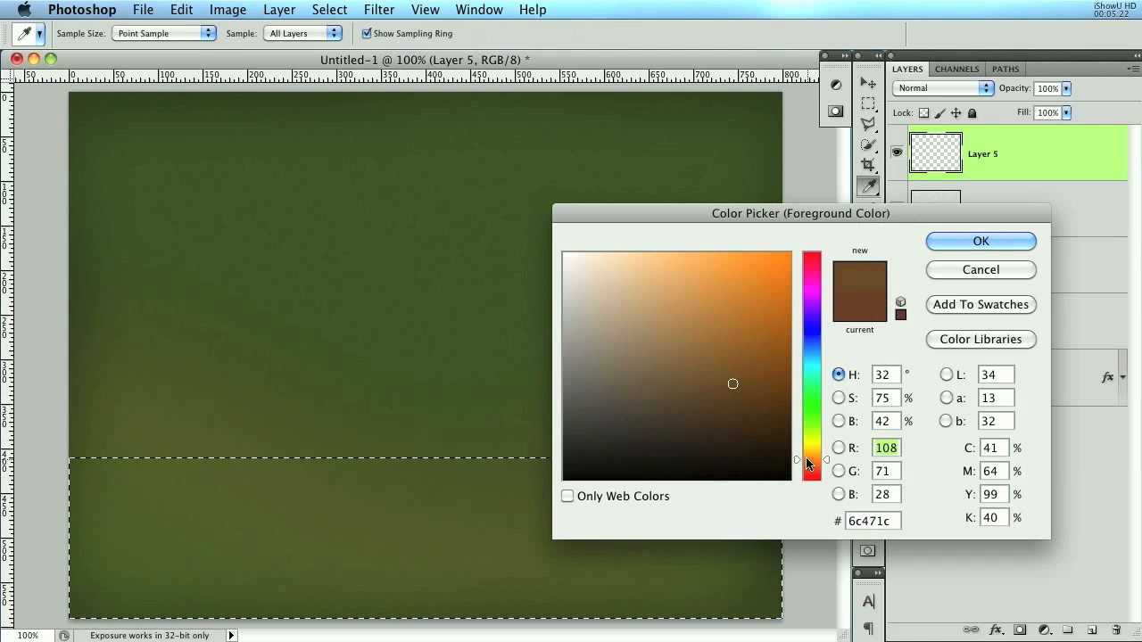
pyautogui.click(741, 398)
pyautogui.click(967, 243)
pyautogui.press('m')
pyautogui.hotkey('alt', 'BackSpace')
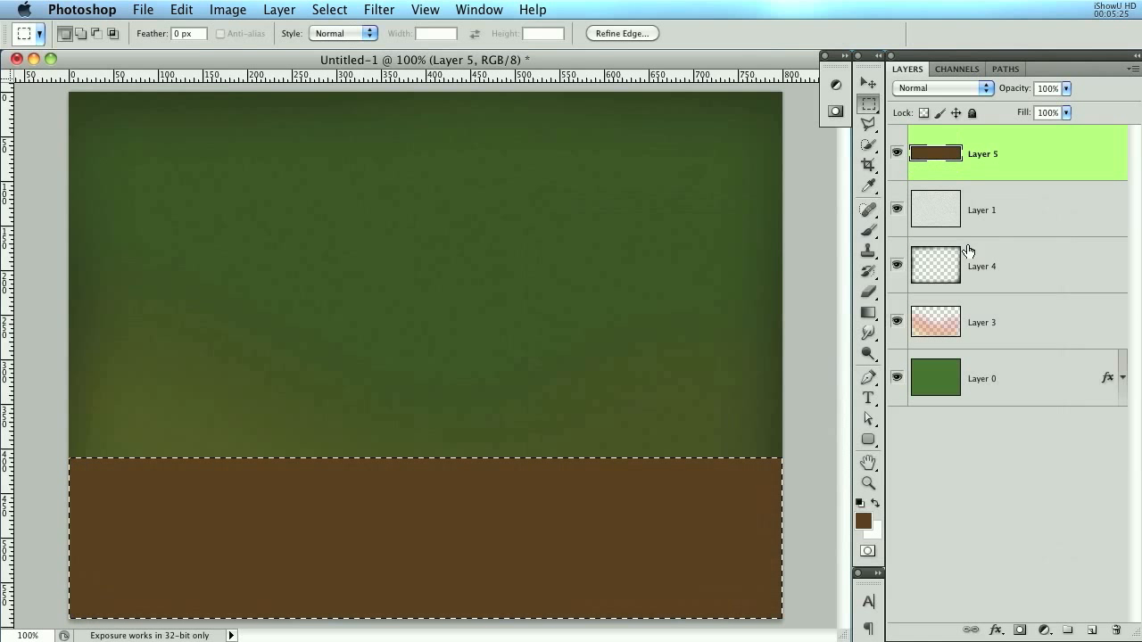
pyautogui.press('super+d')
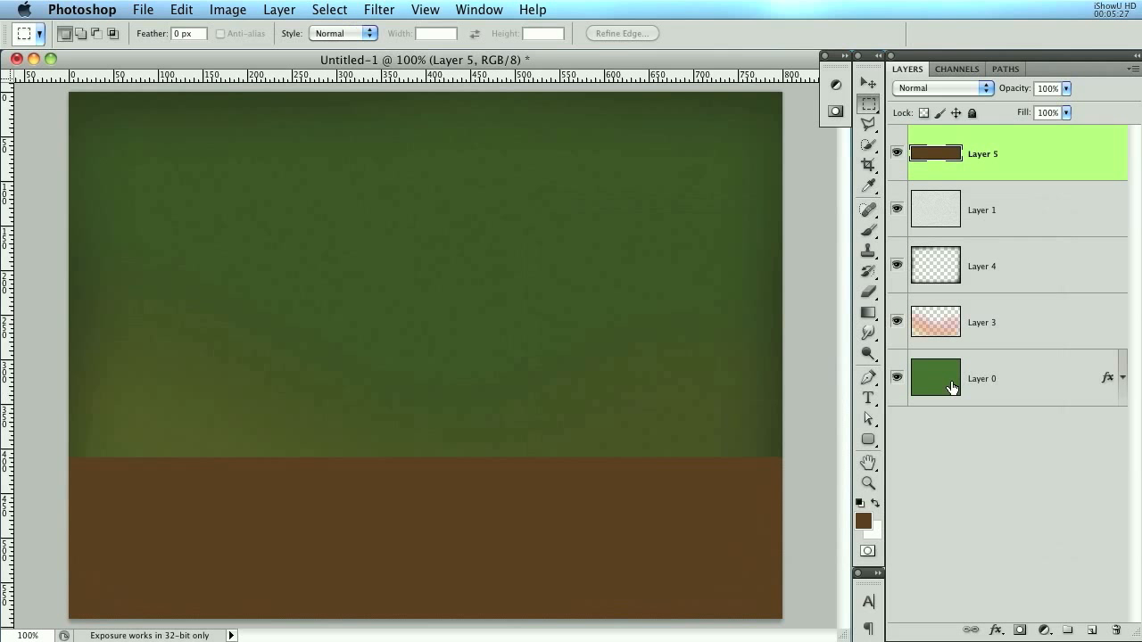
# - Add a new layer above the brown strip and fill it with the white background colour
pyautogui.click(1092, 630)
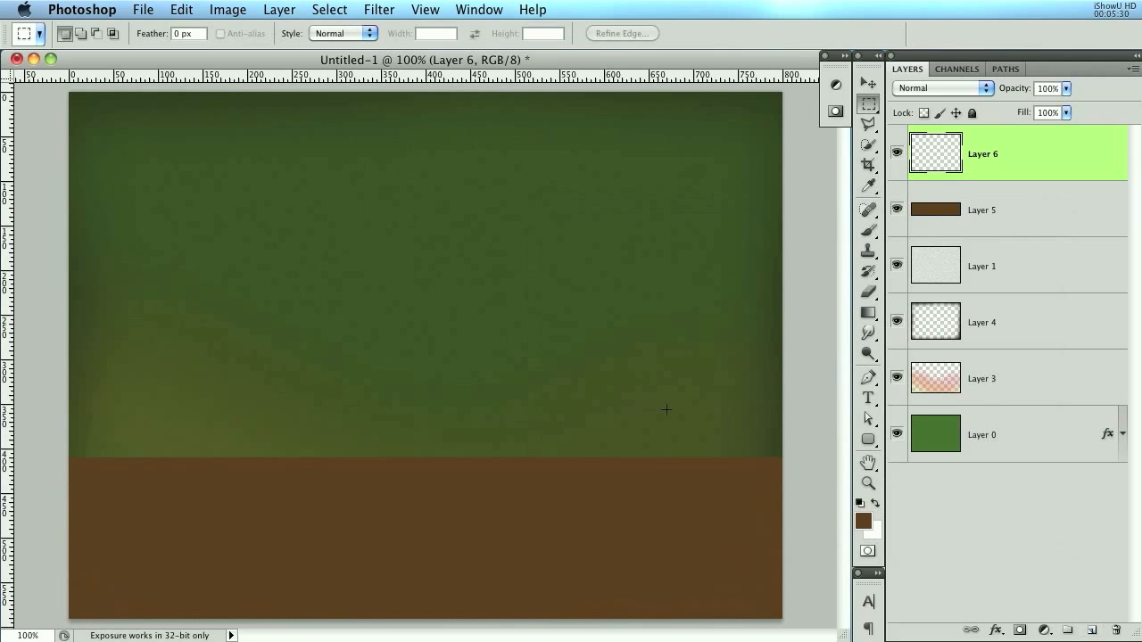
pyautogui.click(377, 10)
pyautogui.moveTo(425, 254)
pyautogui.click(781, 73)
pyautogui.press('super+BackSpace')
# - Apply Add Noise to the white Layer 6 with Uniform distribution and Monochromatic on, lowering the amount slightly
pyautogui.click(394, 9)
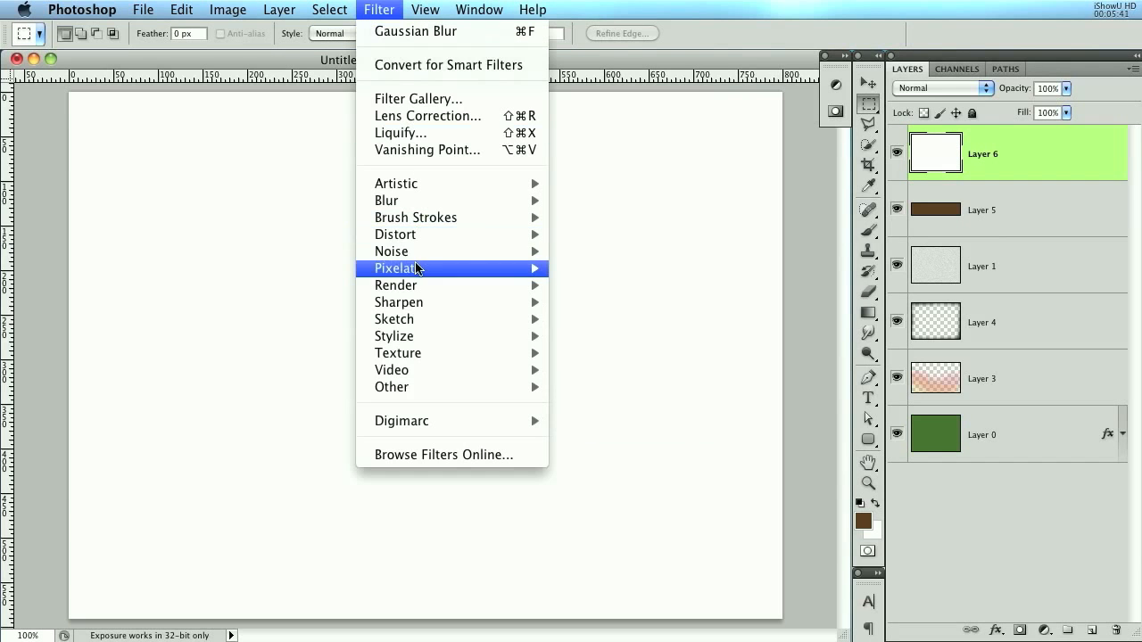
pyautogui.moveTo(434, 252)
pyautogui.click(578, 252)
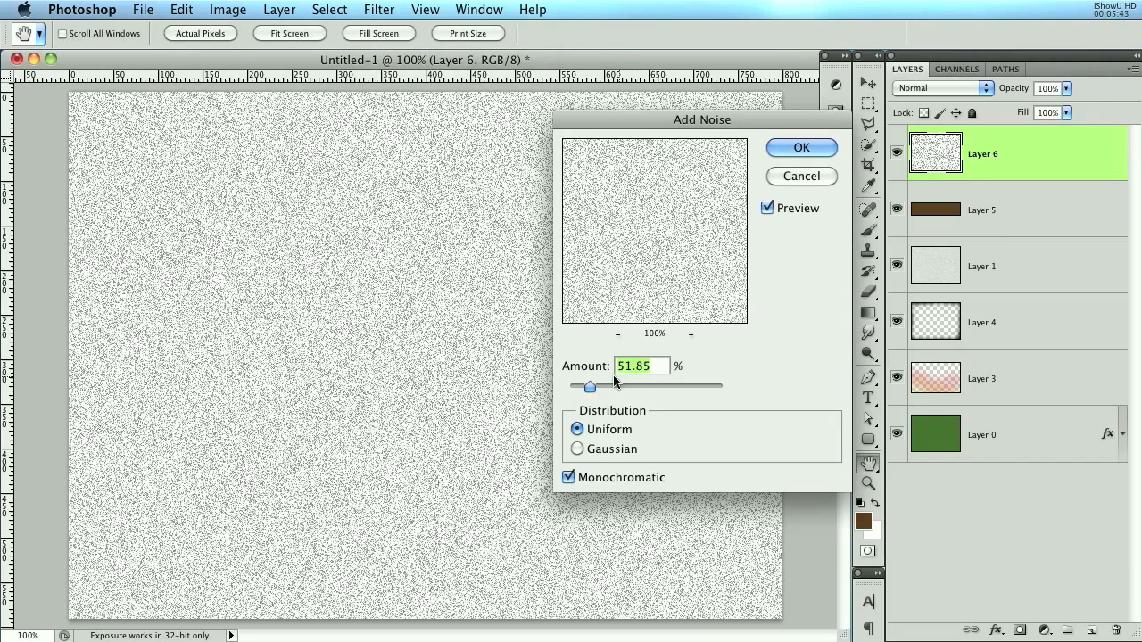
pyautogui.moveTo(589, 389); pyautogui.dragTo(586, 389)
pyautogui.click(821, 153)
# - Apply a Motion Blur to the noise on Layer 6 with an angle of -90° and a distance of 17 pixels
pyautogui.click(393, 13)
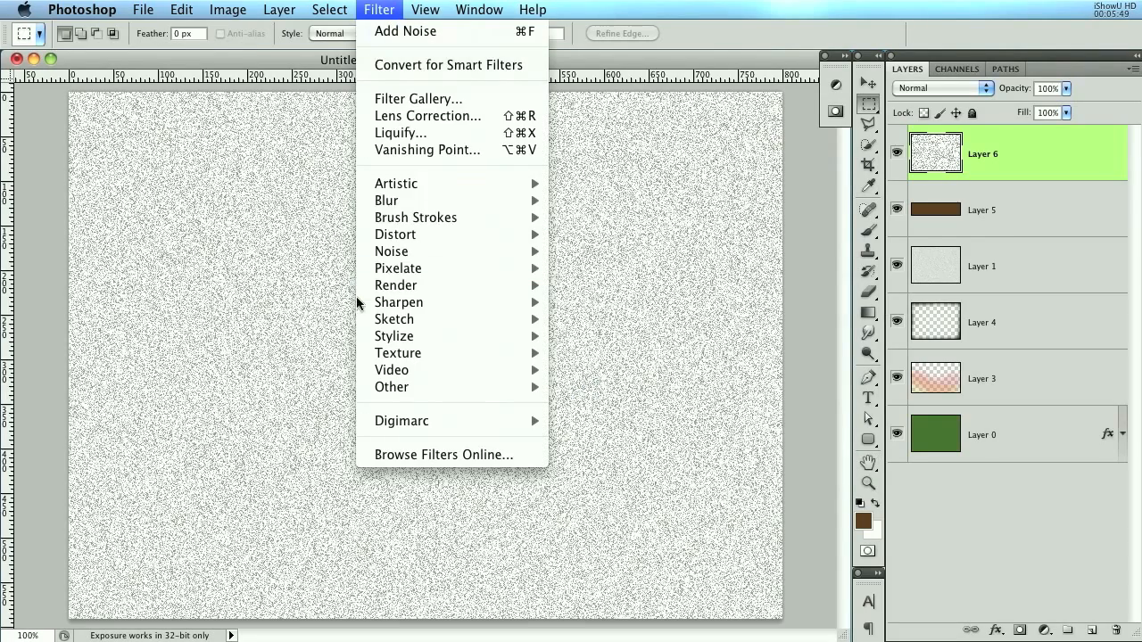
pyautogui.moveTo(387, 201)
pyautogui.click(593, 308)
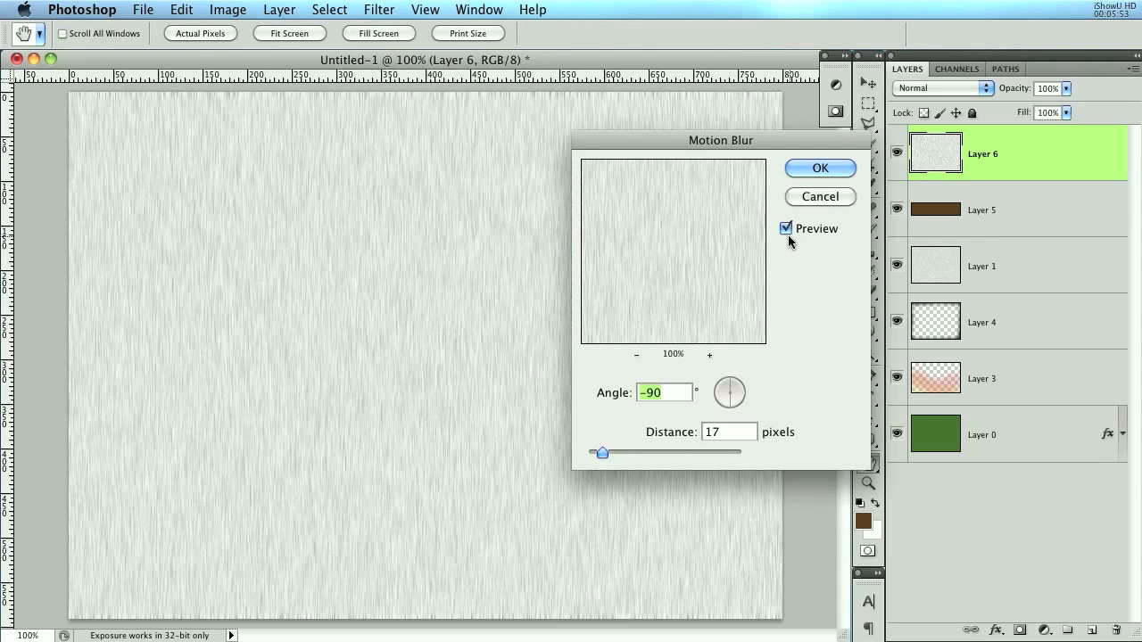
pyautogui.click(817, 171)
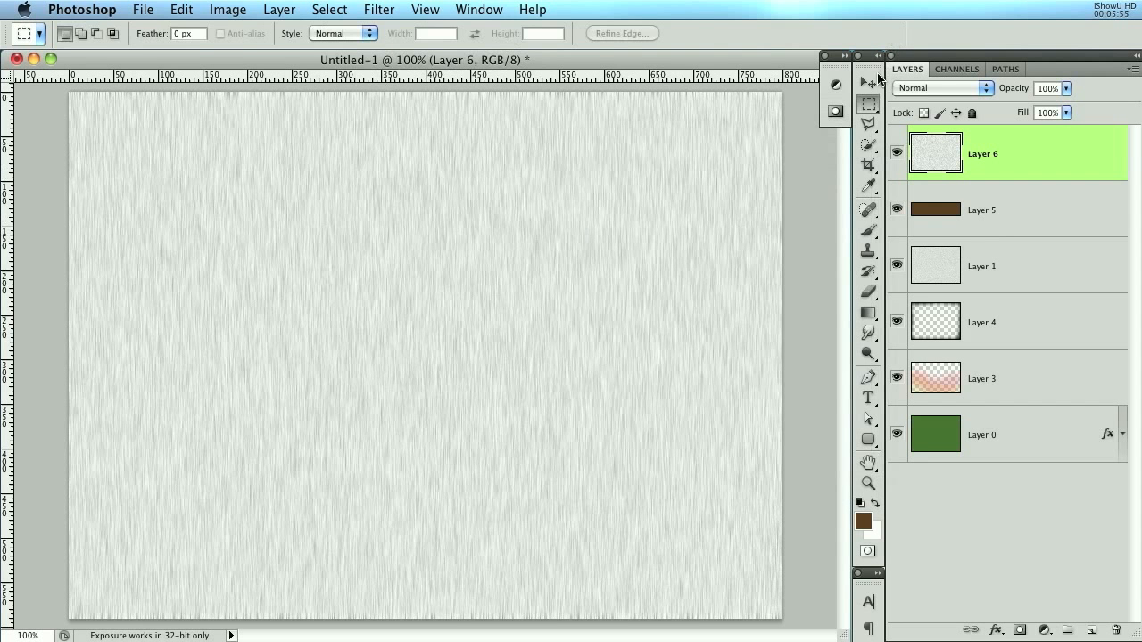
# - Move the streaked Layer 6 down about 70 pixels and clip it to the brown strip on Layer 5
pyautogui.click(870, 81)
pyautogui.moveTo(574, 290); pyautogui.dragTo(578, 330)
pyautogui.rightClick(1033, 161)
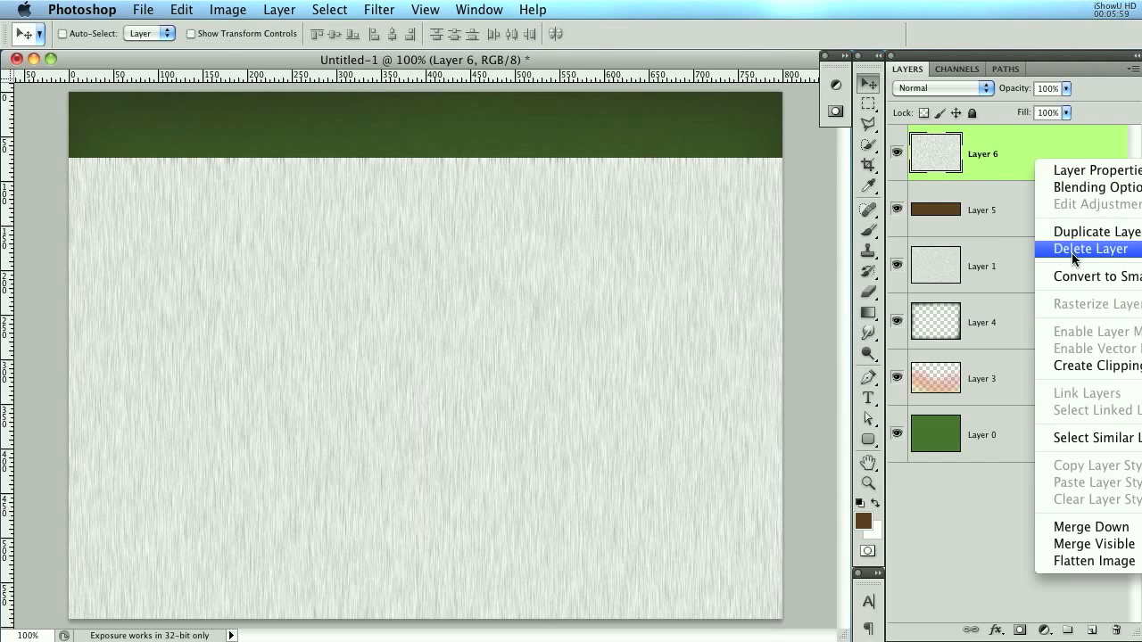
pyautogui.click(1102, 368)
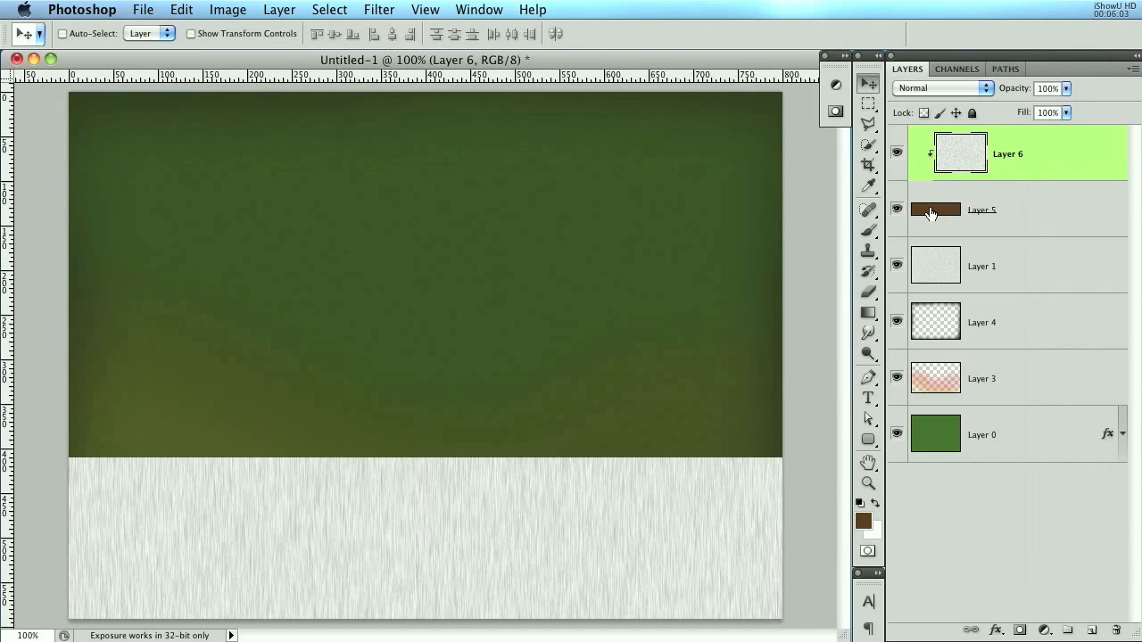
# - Set the streaked Layer 6 to Multiply blending at 55% opacity
pyautogui.click(974, 89)
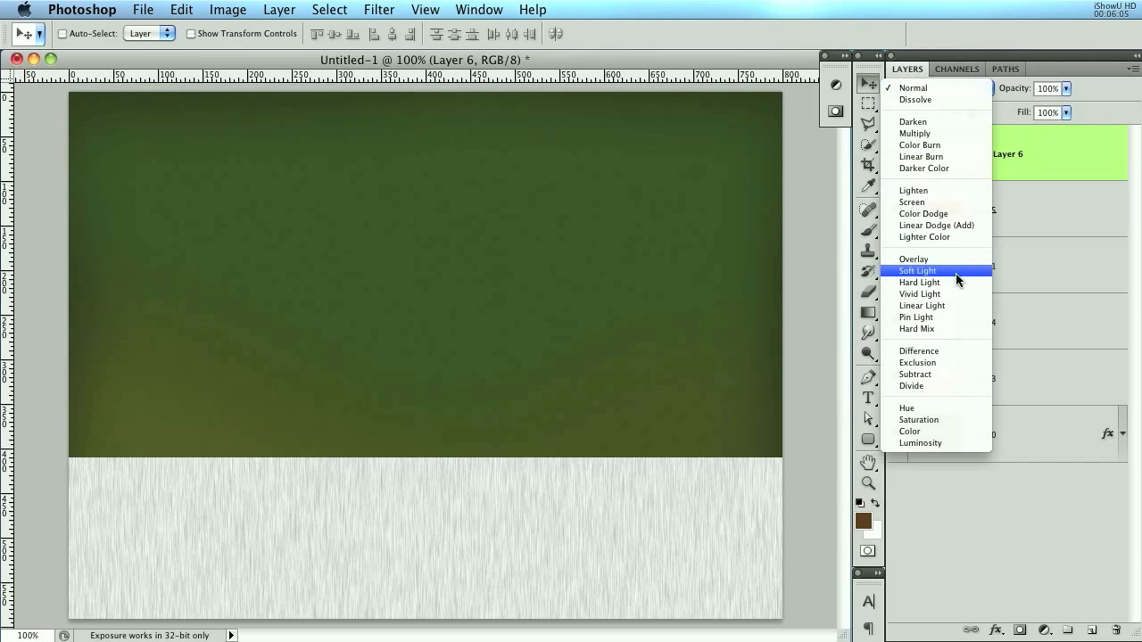
pyautogui.click(916, 134)
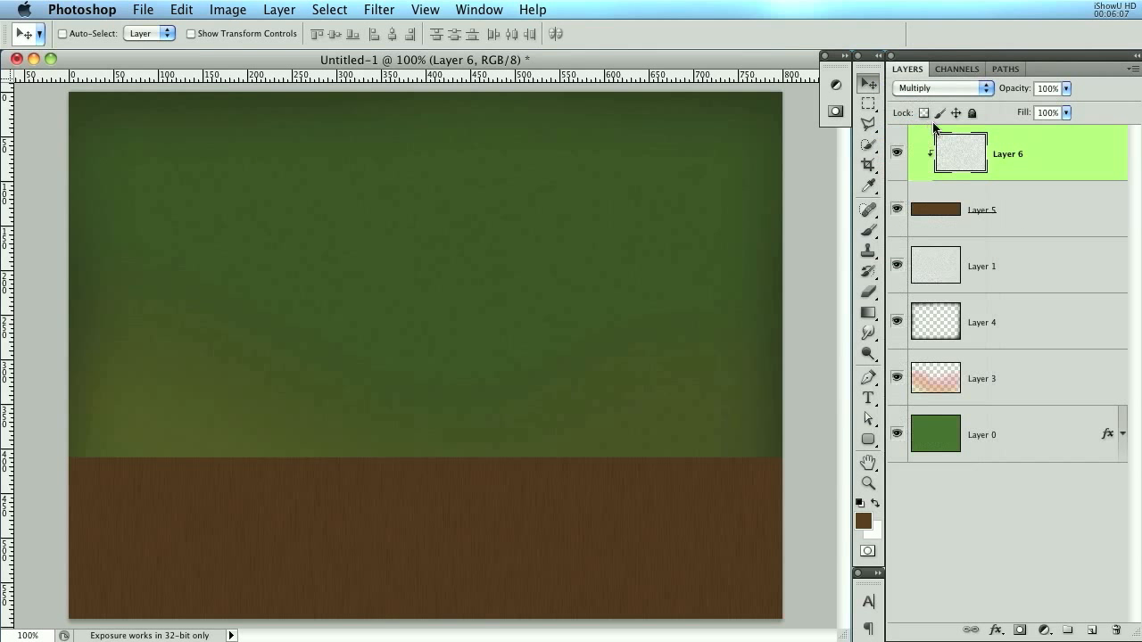
pyautogui.moveTo(1006, 88); pyautogui.dragTo(982, 86)
# - Fill a band about 27 px tall along the brown strip's upper edge with the brown foreground colour on a new layer
pyautogui.keyDown('super'); pyautogui.click(935, 214); pyautogui.keyUp('super')
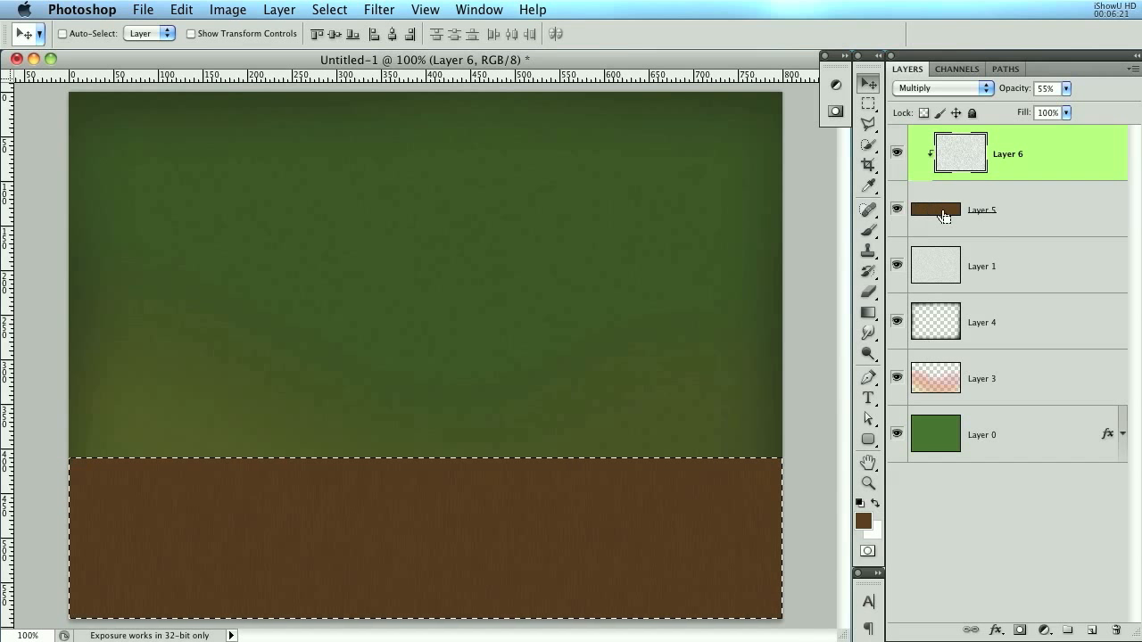
pyautogui.click(867, 103)
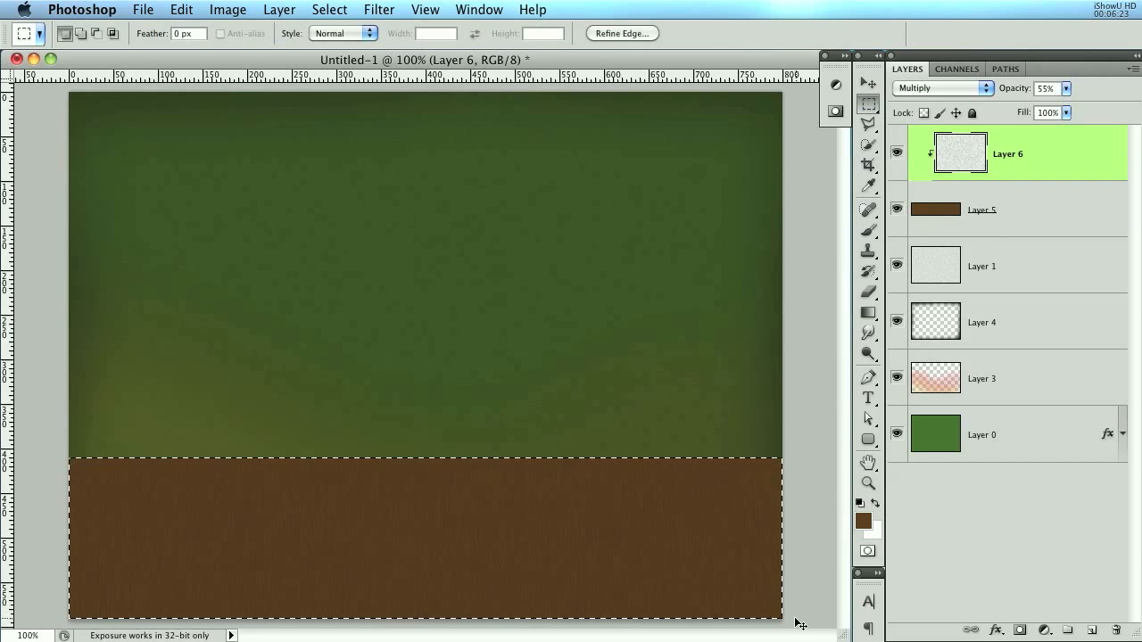
pyautogui.moveTo(798, 623); pyautogui.dragTo(6, 482)
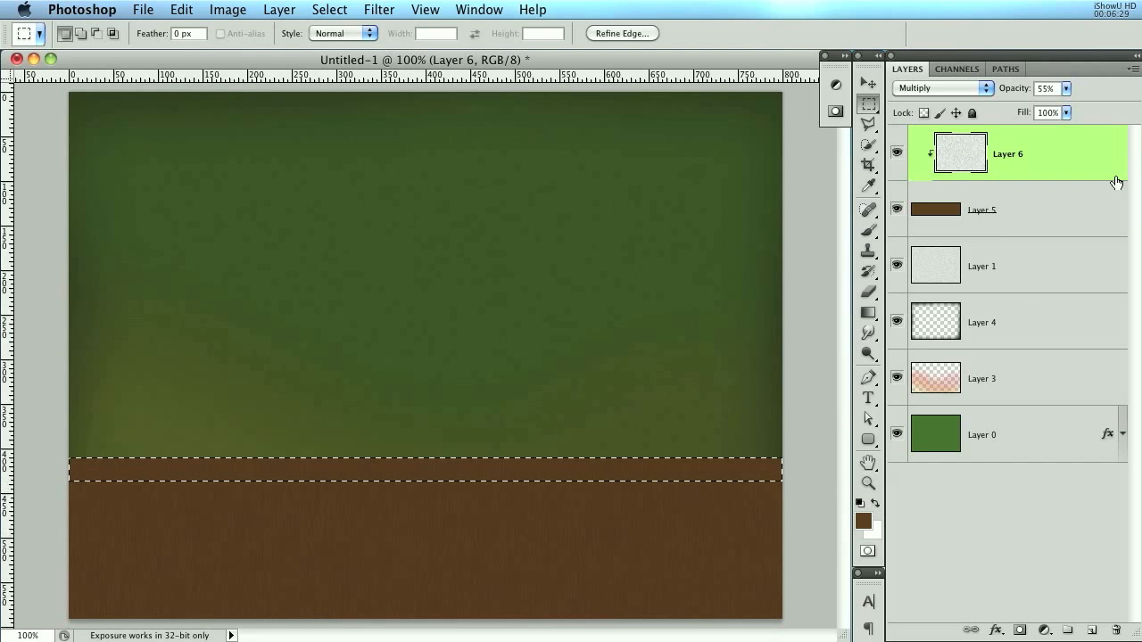
pyautogui.click(1091, 630)
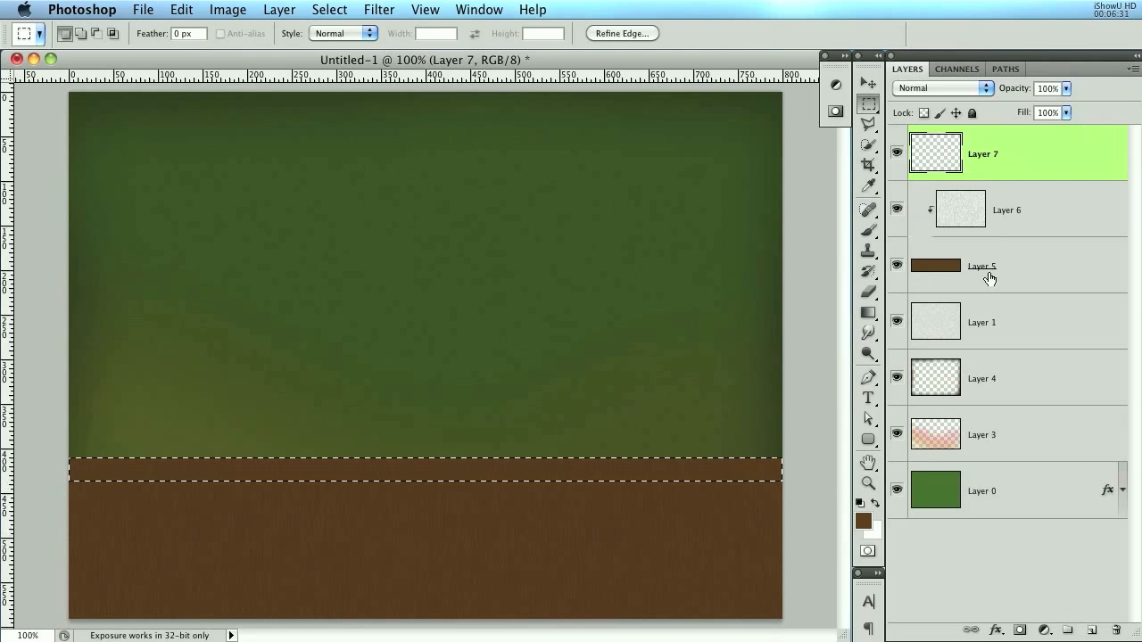
pyautogui.hotkey('alt', 'BackSpace')
pyautogui.press('super+d')
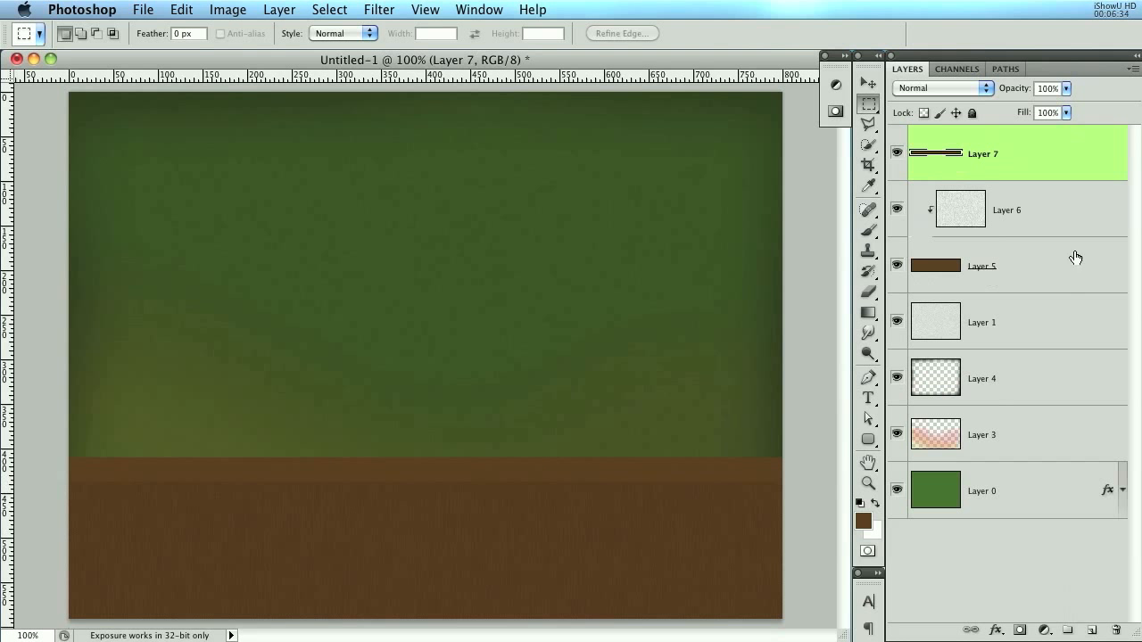
# - Set Layer 7's fill opacity to 40% and add a Gradient Overlay in Overlay blend mode
pyautogui.doubleClick(1062, 164)
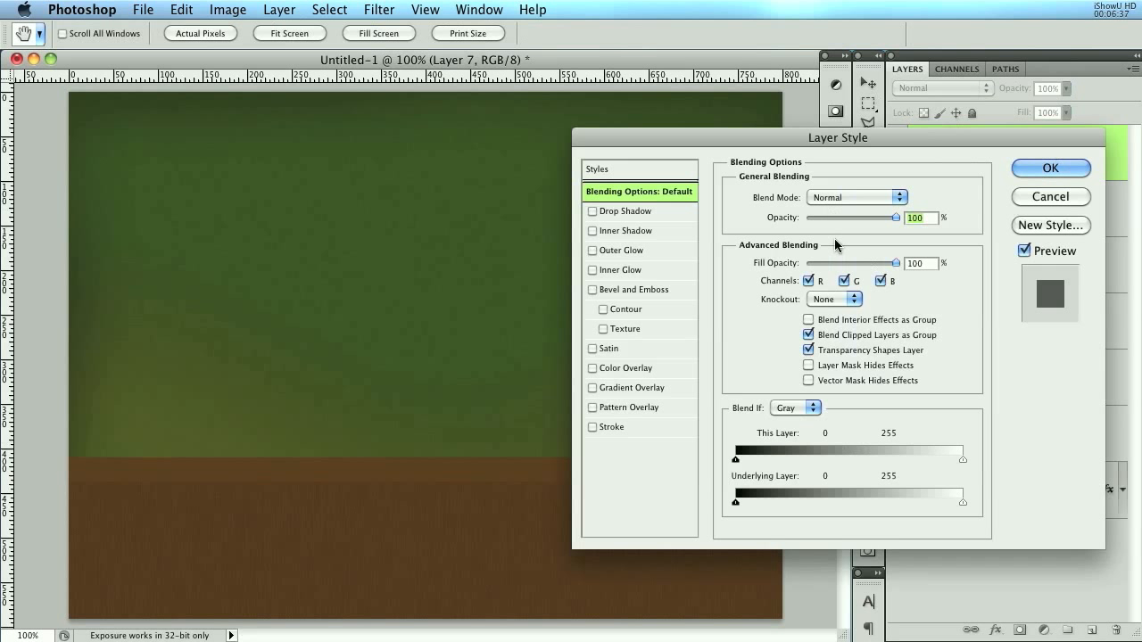
pyautogui.click(842, 264)
pyautogui.click(643, 390)
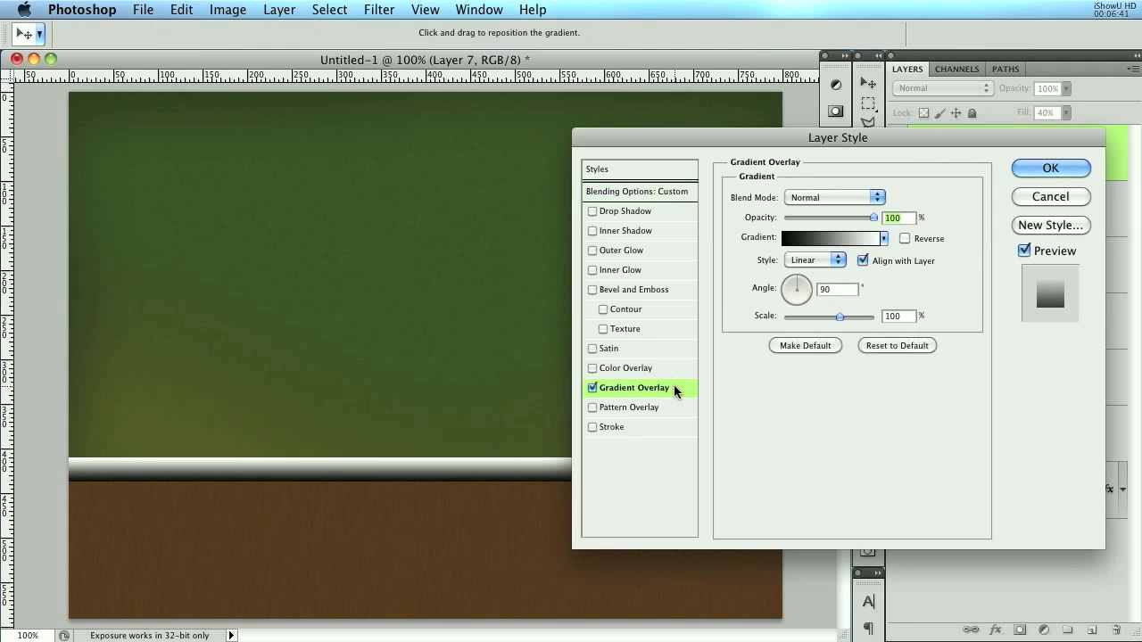
pyautogui.click(834, 197)
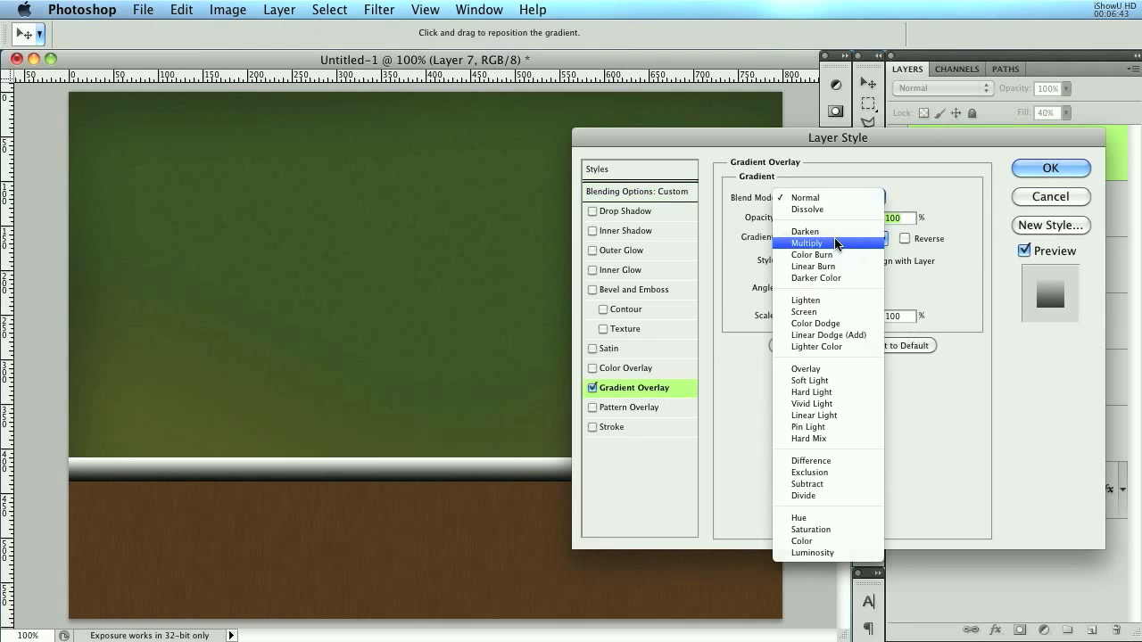
pyautogui.click(829, 232)
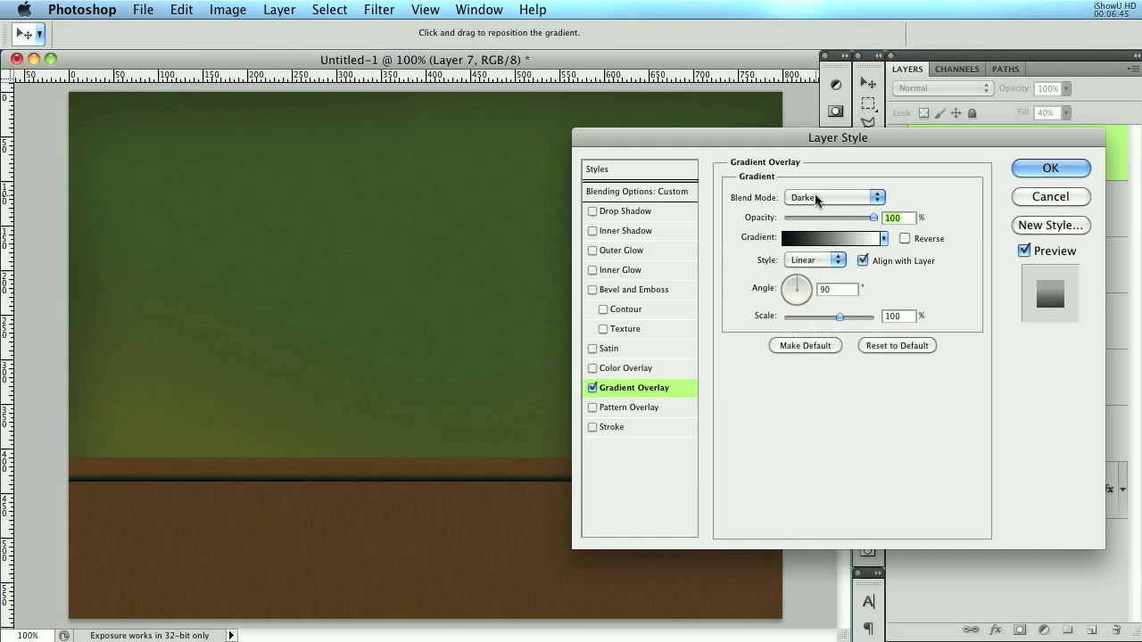
pyautogui.click(815, 195)
pyautogui.click(806, 335)
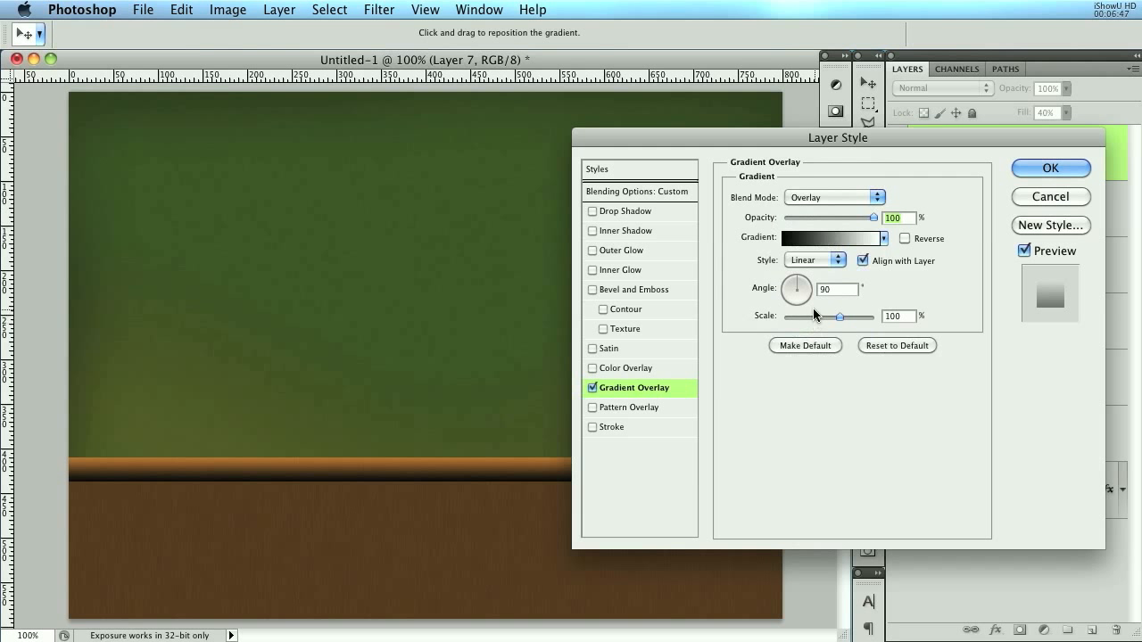
# - Edit the overlay's black-to-white gradient by moving the black stop to 84%
pyautogui.click(827, 244)
pyautogui.moveTo(1140, 398); pyautogui.dragTo(931, 157)
pyautogui.moveTo(682, 467); pyautogui.dragTo(979, 474)
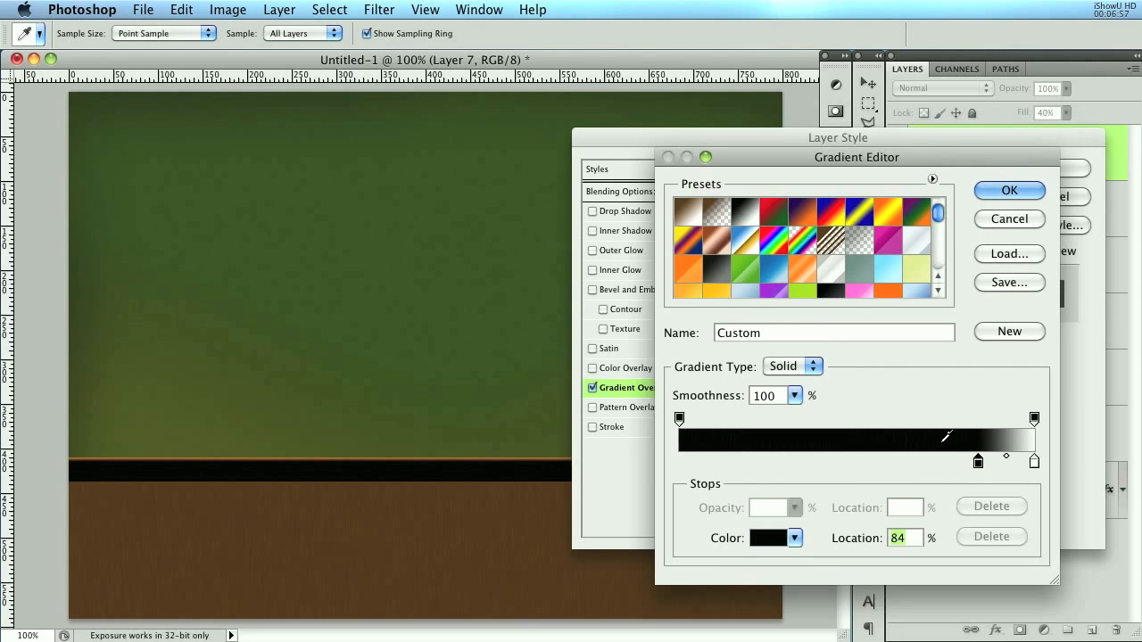
pyautogui.moveTo(920, 159); pyautogui.dragTo(864, 128)
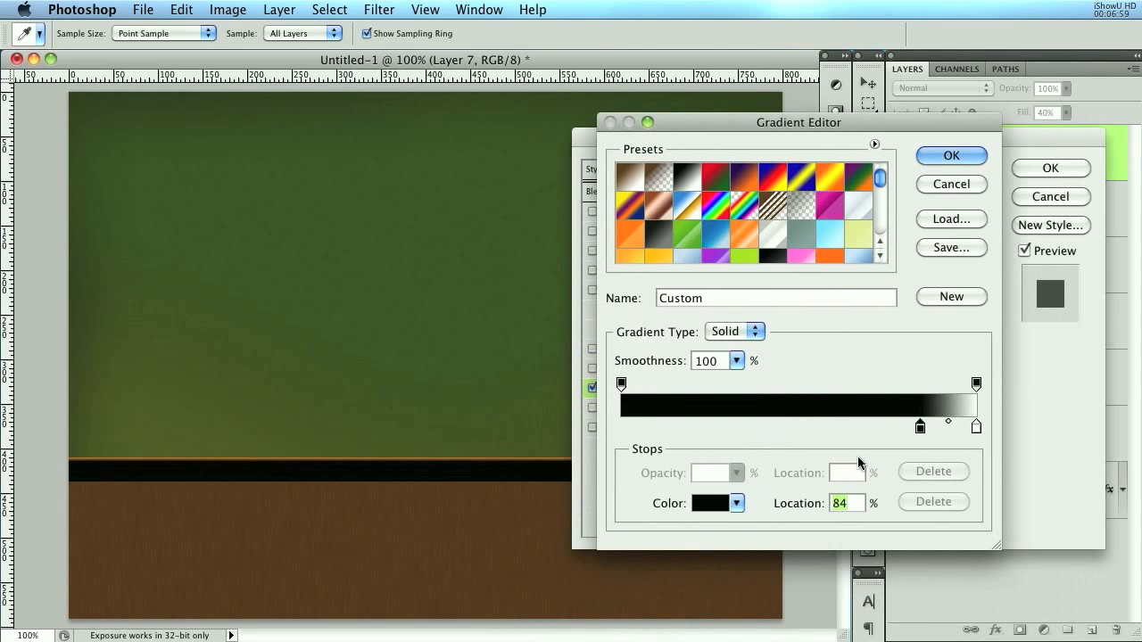
pyautogui.click(954, 155)
# - Lower the Gradient Overlay's opacity until the band is only slightly darkened, and apply the layer style to Layer 7
pyautogui.moveTo(830, 217); pyautogui.dragTo(804, 210)
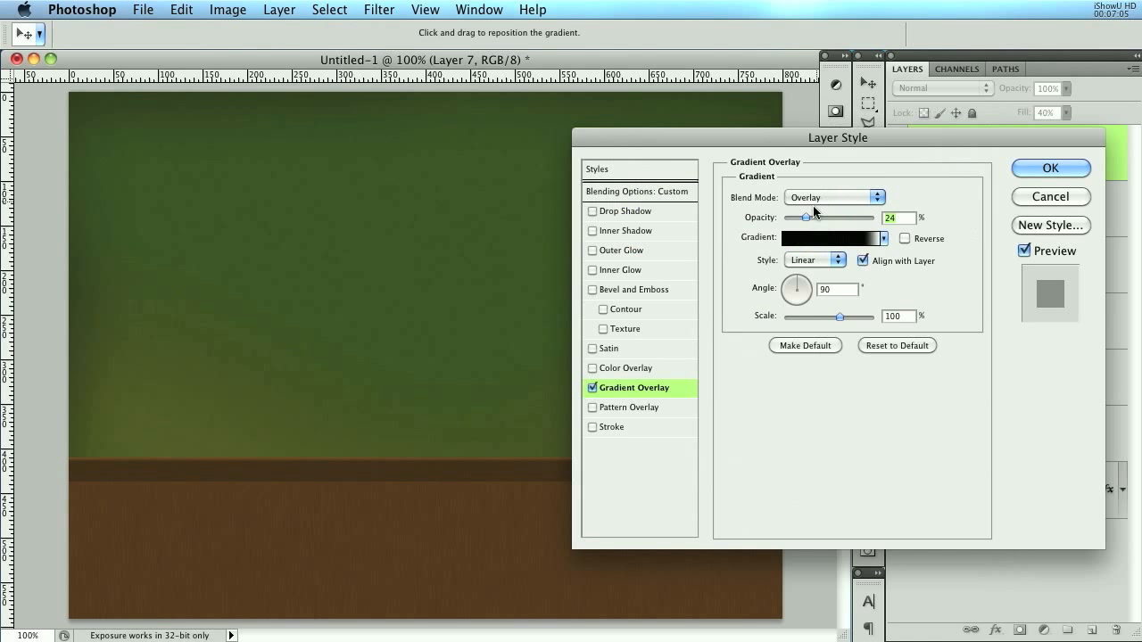
pyautogui.moveTo(806, 218); pyautogui.dragTo(802, 219)
pyautogui.moveTo(888, 137)
pyautogui.mouseDown()
pyautogui.moveTo(915, 583)
pyautogui.moveTo(896, 150)
pyautogui.mouseUp()
pyautogui.click(1061, 182)
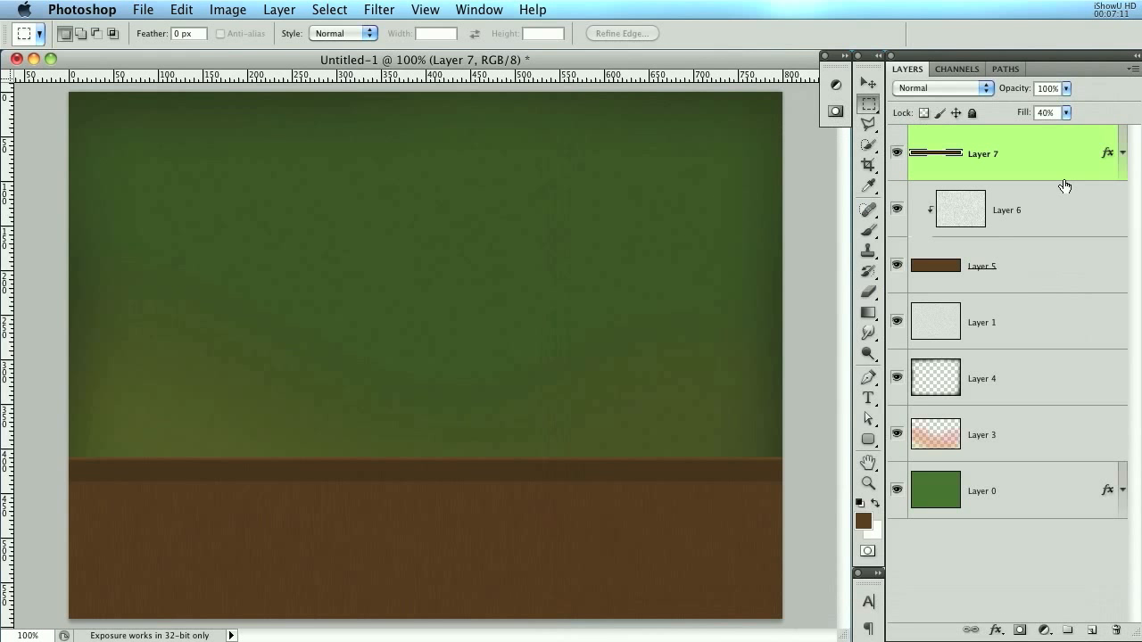
# - On a new layer, paint dark red around the brown strip's side and lower edges with a soft 300 px brush
pyautogui.click(1091, 630)
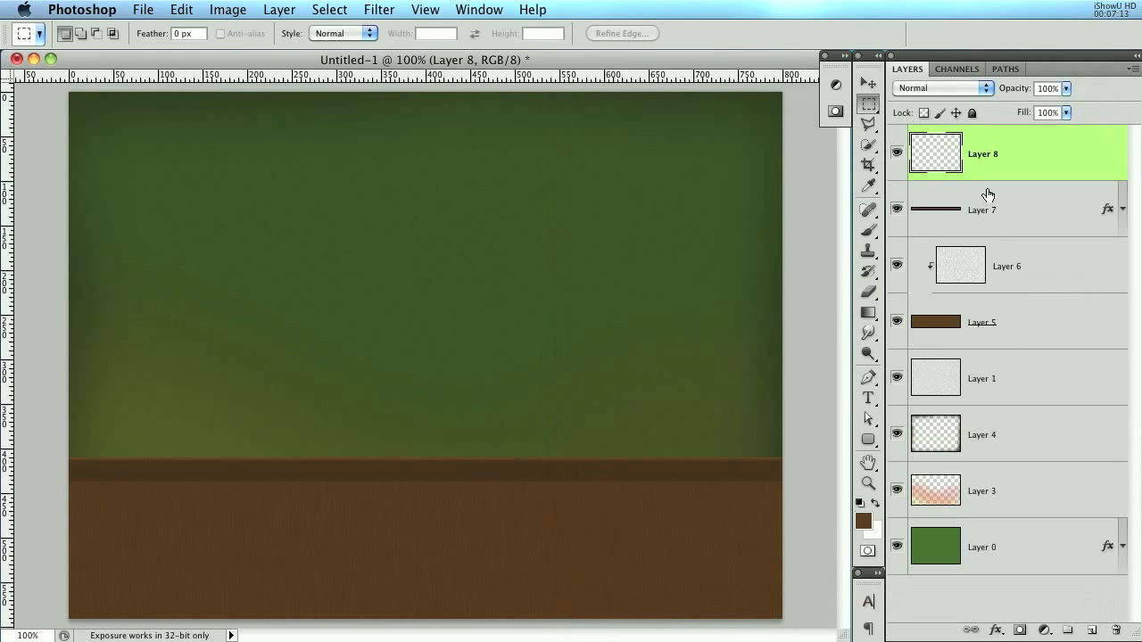
pyautogui.click(868, 230)
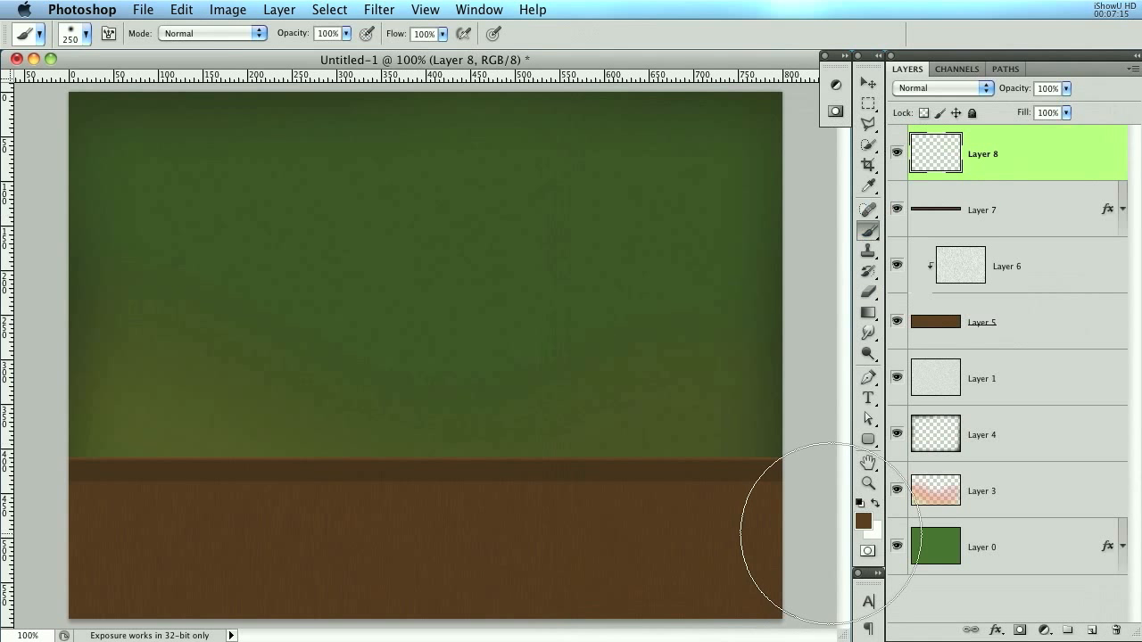
pyautogui.click(863, 526)
pyautogui.moveTo(812, 459); pyautogui.dragTo(812, 472)
pyautogui.click(981, 241)
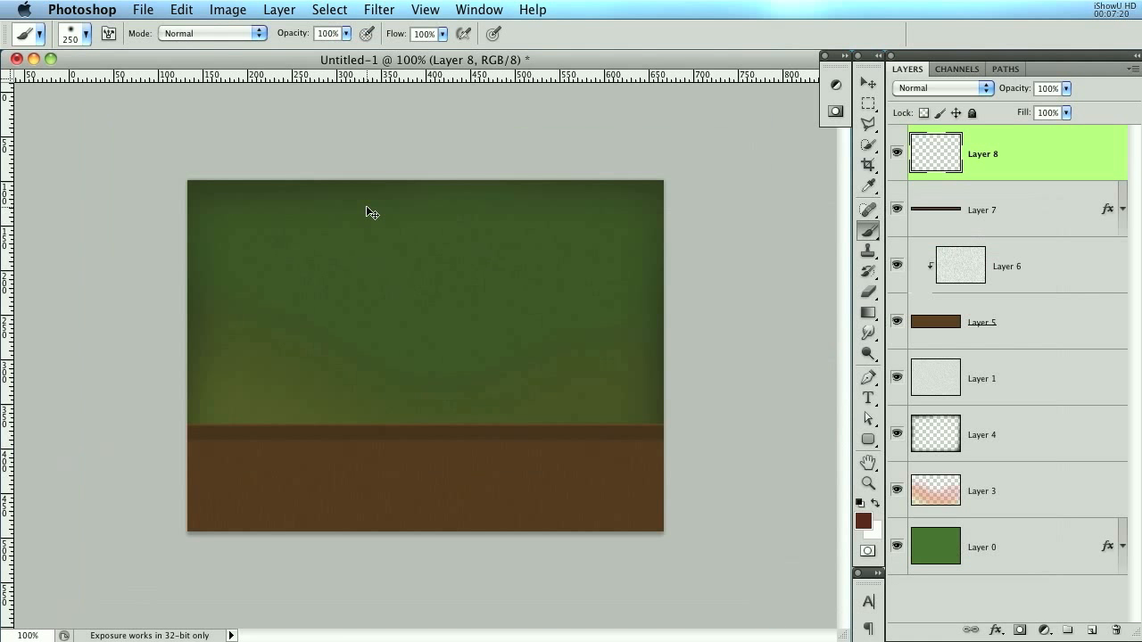
pyautogui.press(']')
pyautogui.moveTo(168, 385)
pyautogui.mouseDown()
pyautogui.moveTo(121, 509)
pyautogui.moveTo(204, 541)
pyautogui.moveTo(574, 566)
pyautogui.moveTo(727, 497)
pyautogui.moveTo(716, 367)
pyautogui.moveTo(703, 351)
pyautogui.mouseUp()
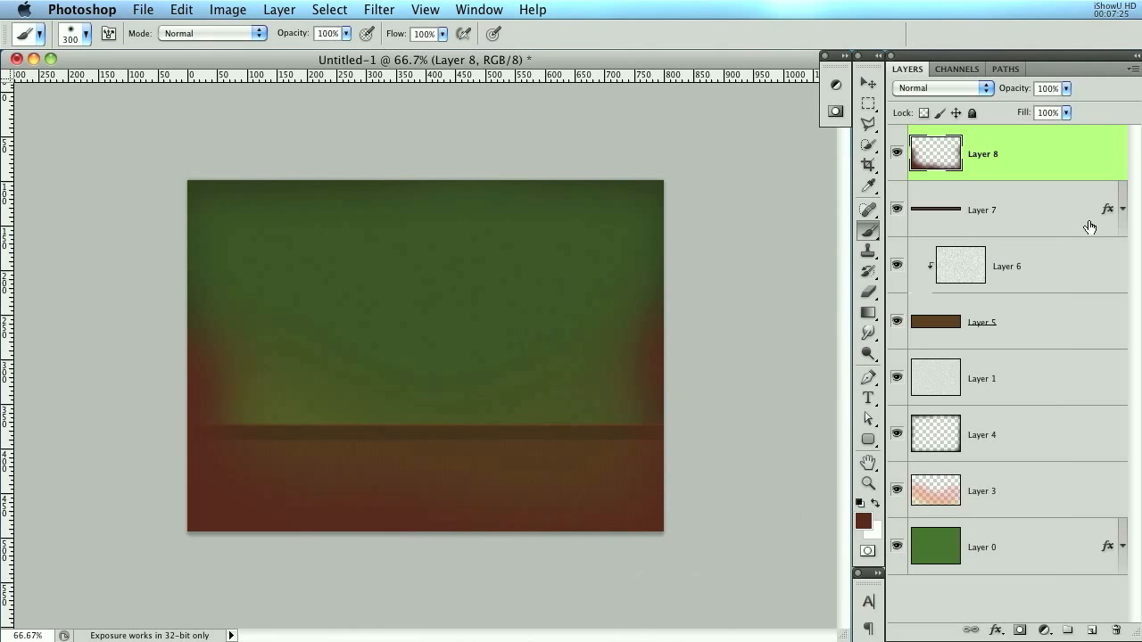
# - Delete the red paint on Layer 8 that lies outside the brown strip, using Layer 5's outline as the selection
pyautogui.keyDown('super'); pyautogui.click(945, 328); pyautogui.keyUp('super')
pyautogui.click(330, 9)
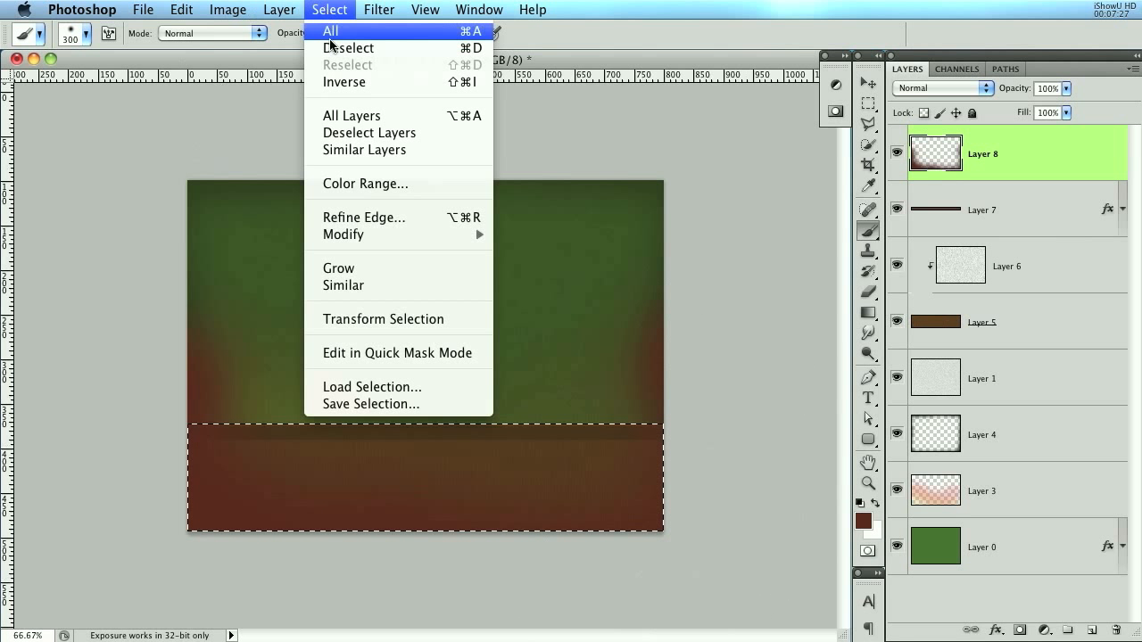
pyautogui.click(336, 83)
pyautogui.press('BackSpace')
pyautogui.press('super+d')
pyautogui.press('super+1')
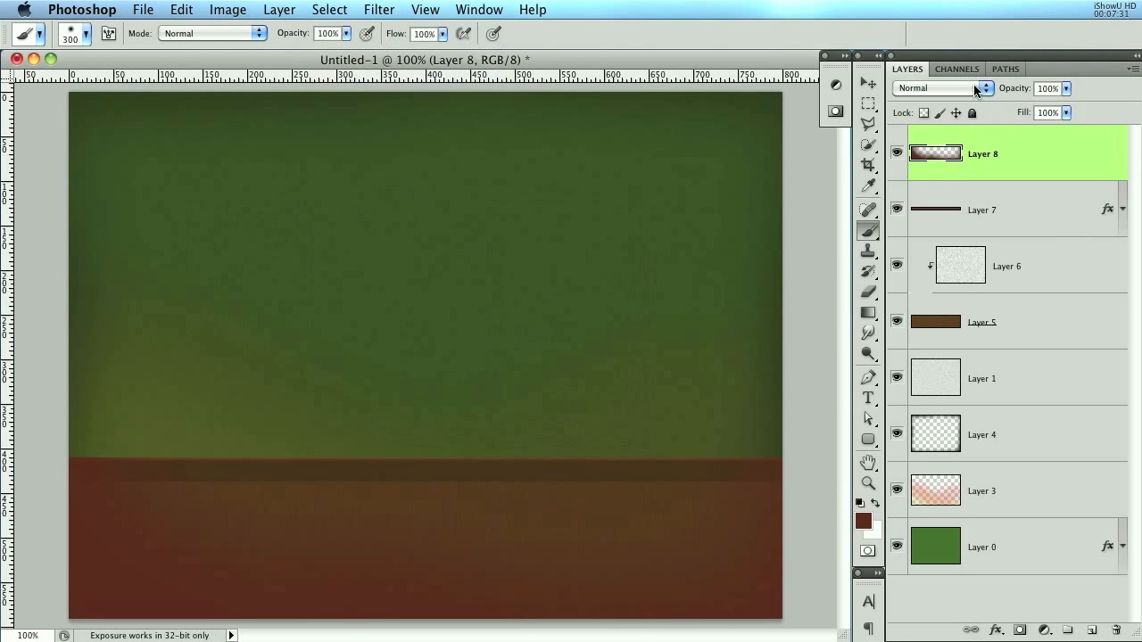
# - Set Layer 8 to Overlay blending at 38% opacity and erase its red from the strip's middle with a soft 400 px eraser
pyautogui.click(975, 87)
pyautogui.click(950, 352)
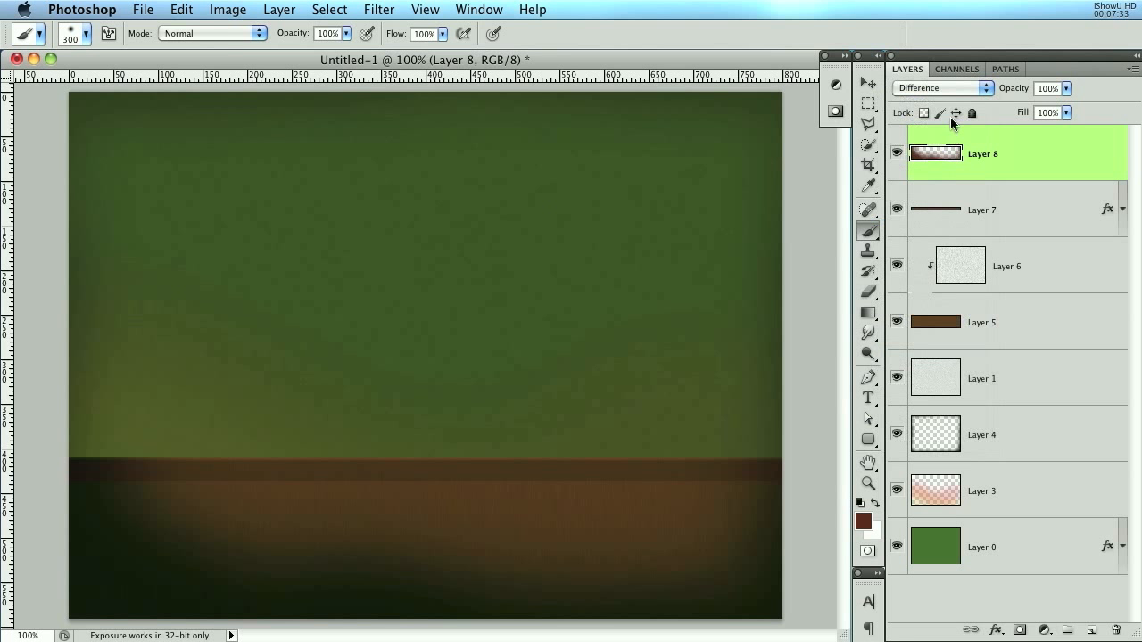
pyautogui.click(949, 91)
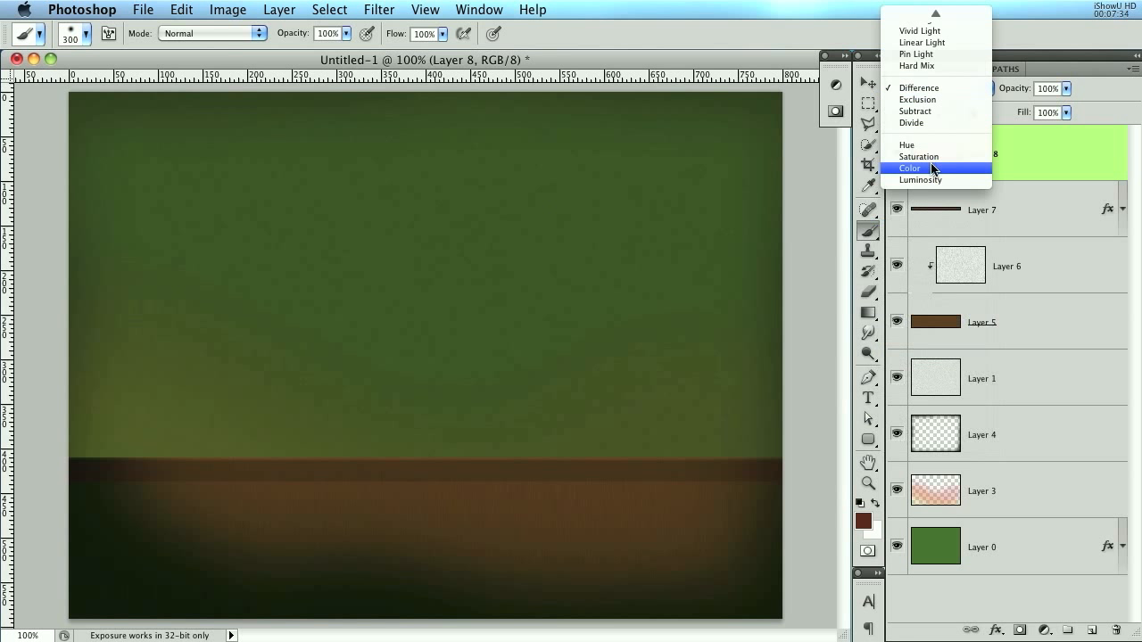
pyautogui.click(934, 97)
pyautogui.click(934, 93)
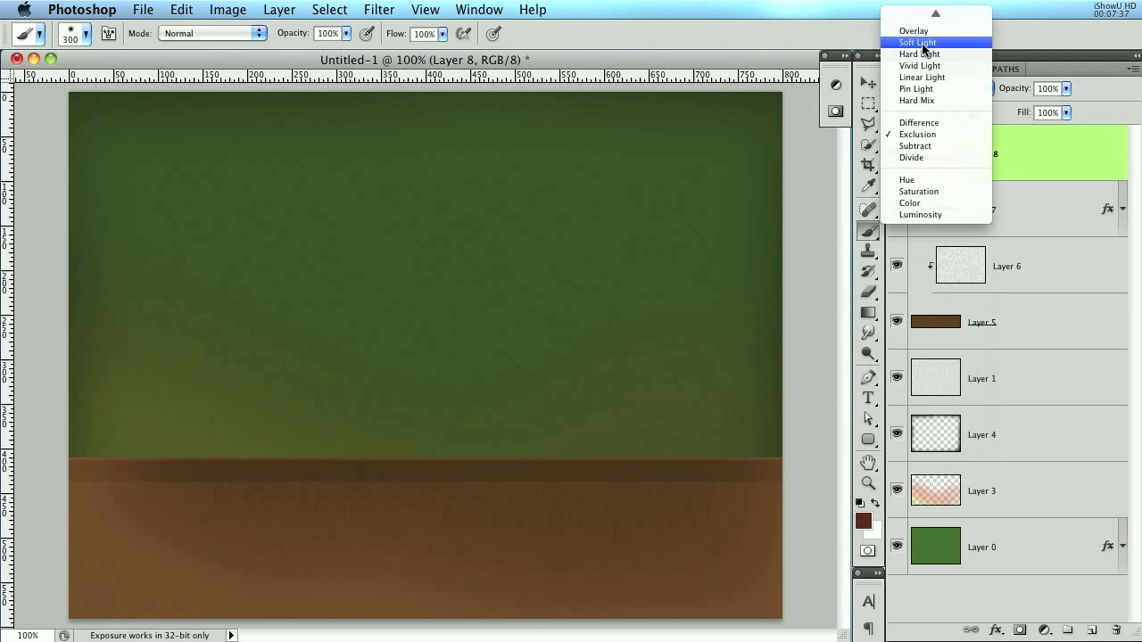
pyautogui.click(924, 40)
pyautogui.moveTo(1017, 89); pyautogui.dragTo(965, 92)
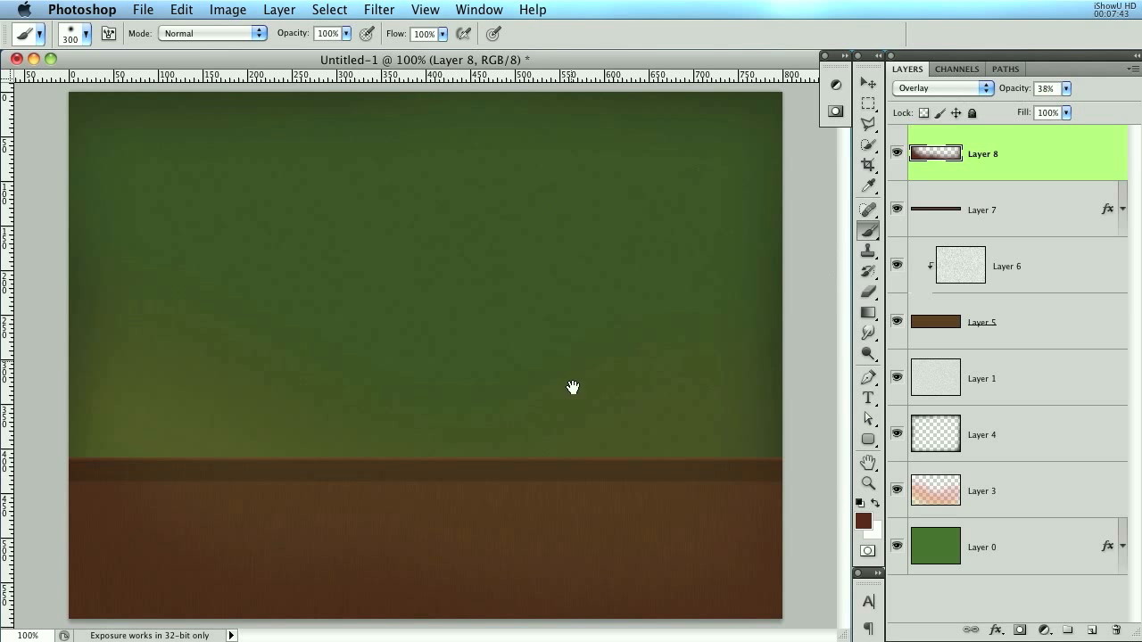
pyautogui.click(867, 292)
pyautogui.click(232, 466)
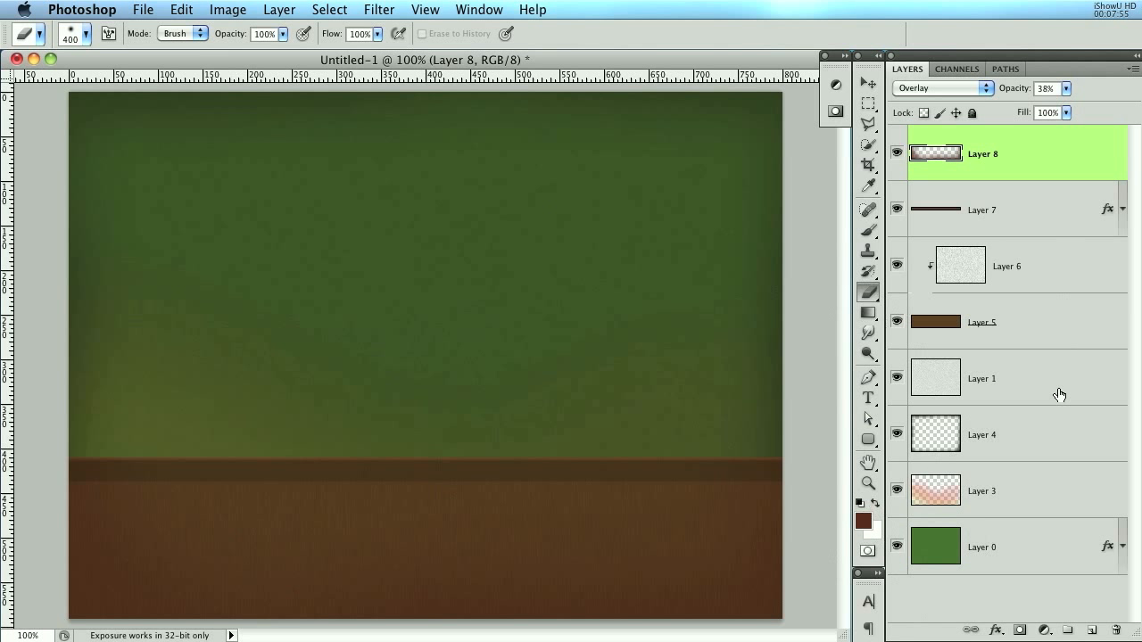
# - Move the edge-darkening Layer 4 to the top of the layer stack and compare the image with it hidden and shown
pyautogui.moveTo(1054, 443); pyautogui.dragTo(1040, 130)
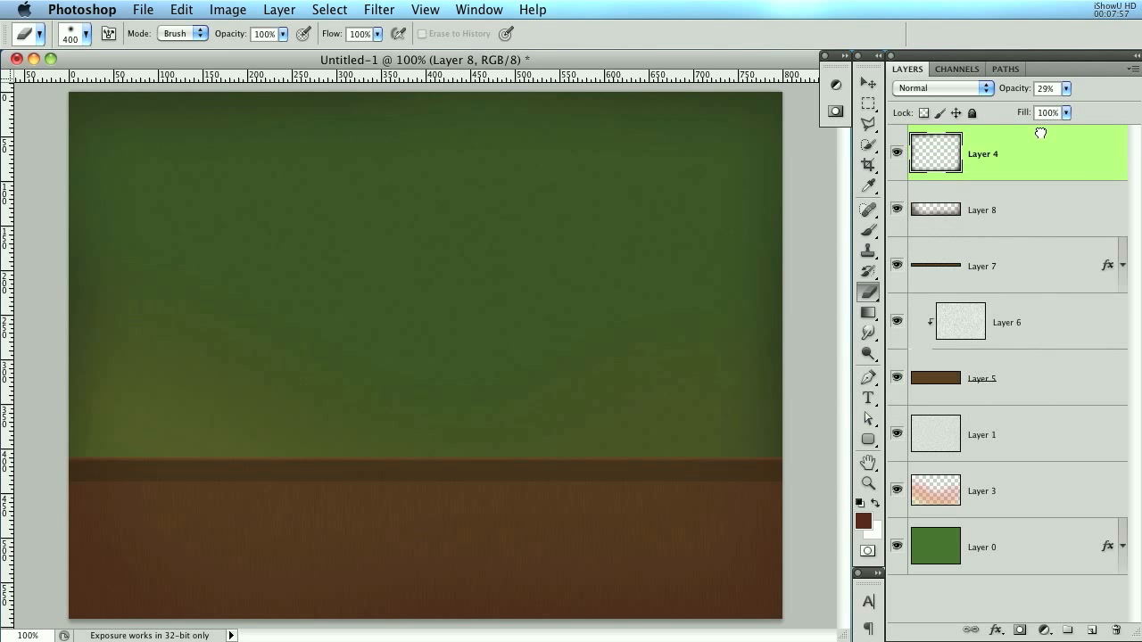
pyautogui.click(898, 154)
pyautogui.click(897, 154)
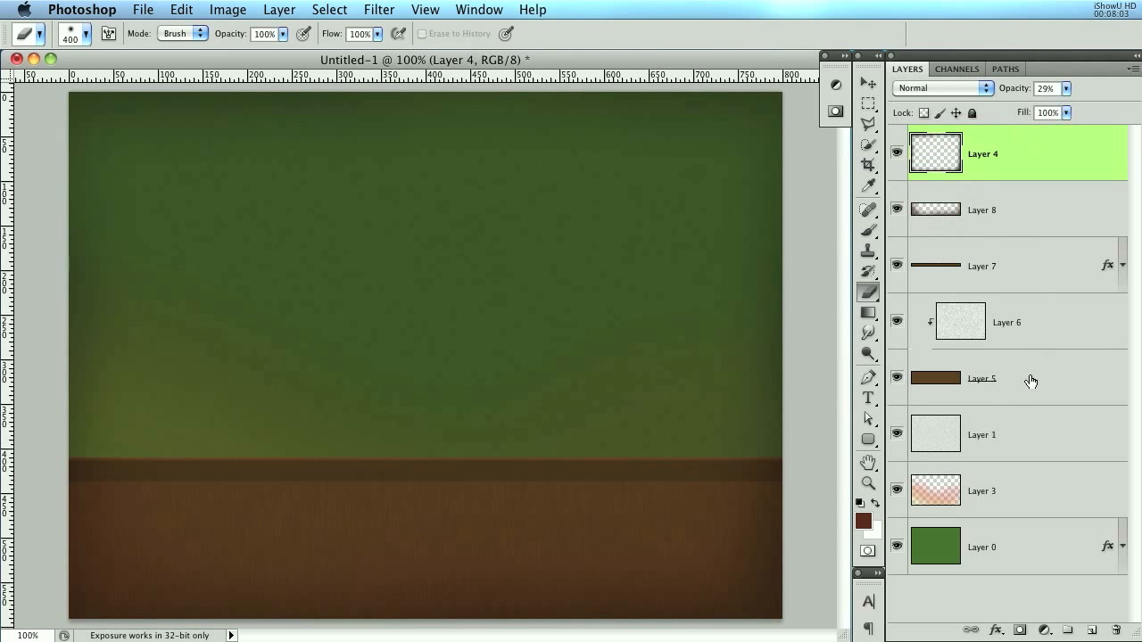
# - Add a Color Overlay effect to Layer 5 and pick the dark brown #3c2308 as its colour
pyautogui.click(1067, 383)
pyautogui.click(898, 377)
pyautogui.click(897, 377)
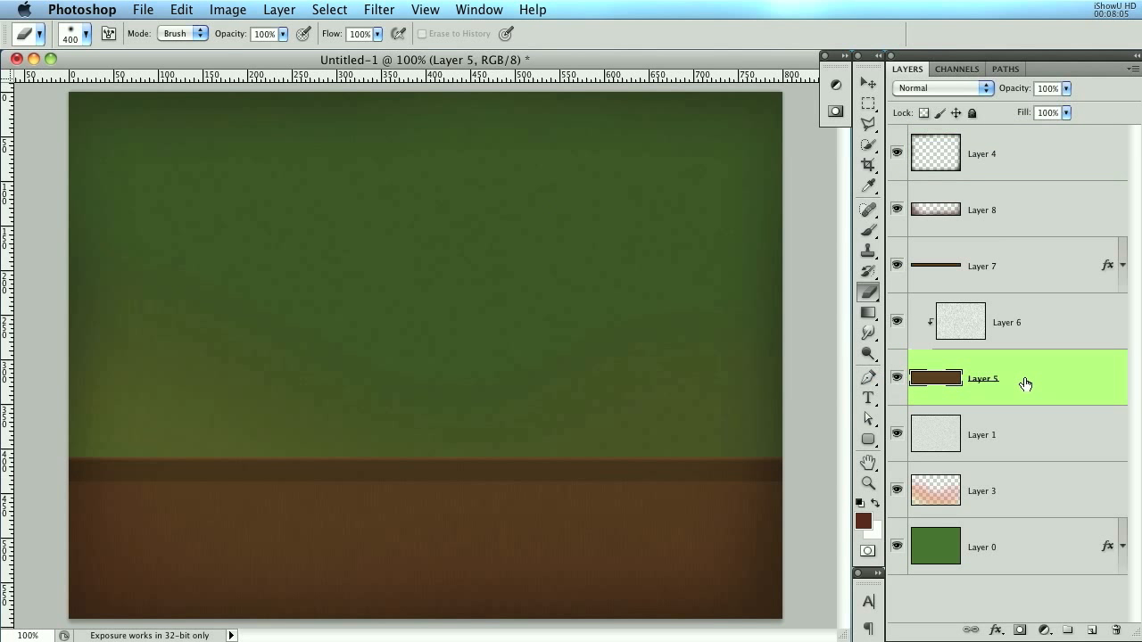
pyautogui.press('h')
pyautogui.doubleClick(1027, 382)
pyautogui.click(634, 379)
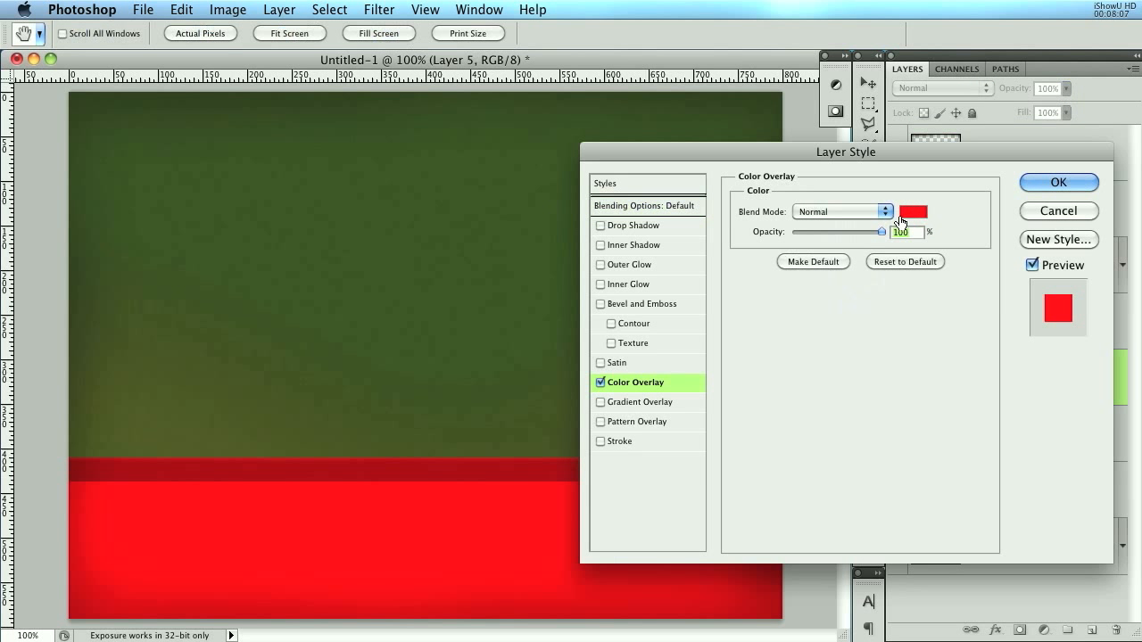
pyautogui.click(917, 212)
pyautogui.click(803, 467)
pyautogui.click(767, 429)
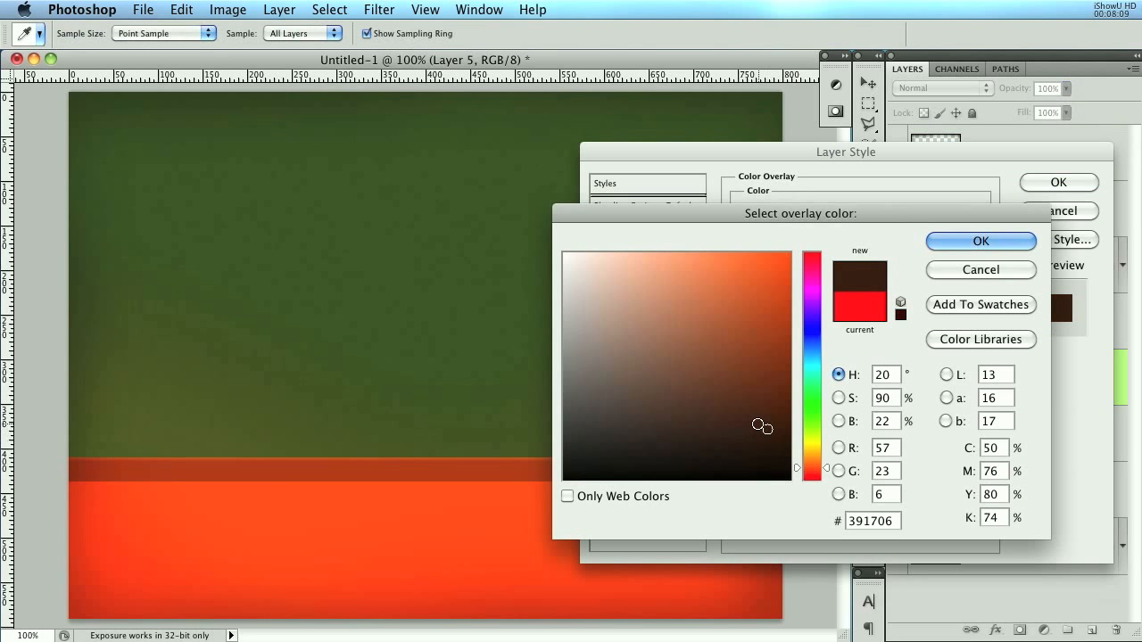
pyautogui.moveTo(736, 417); pyautogui.dragTo(743, 400)
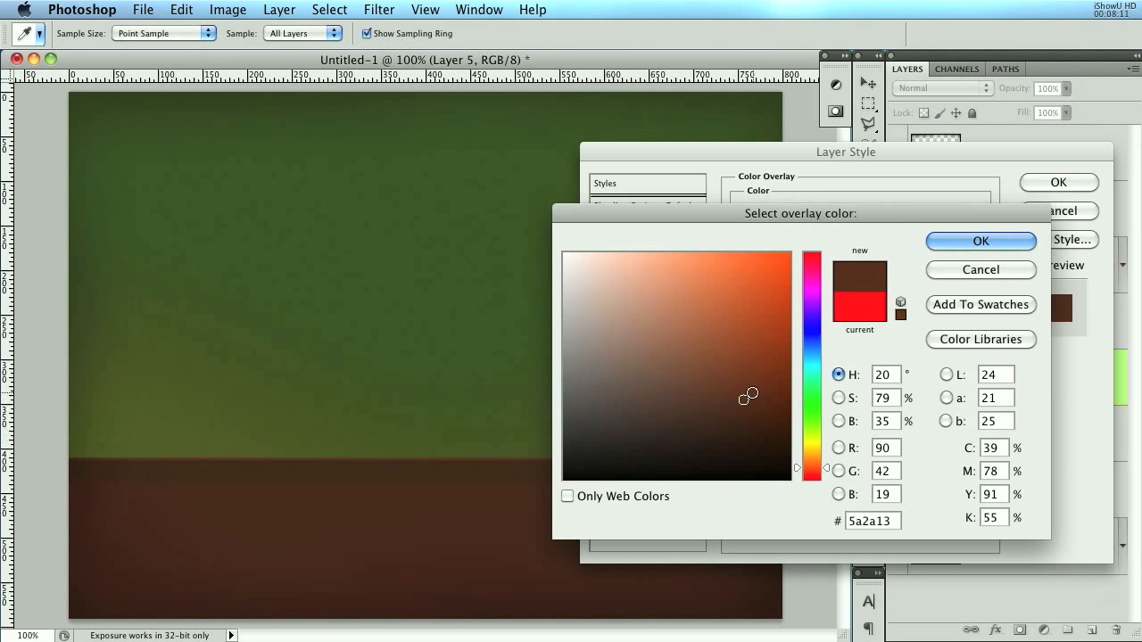
pyautogui.click(812, 462)
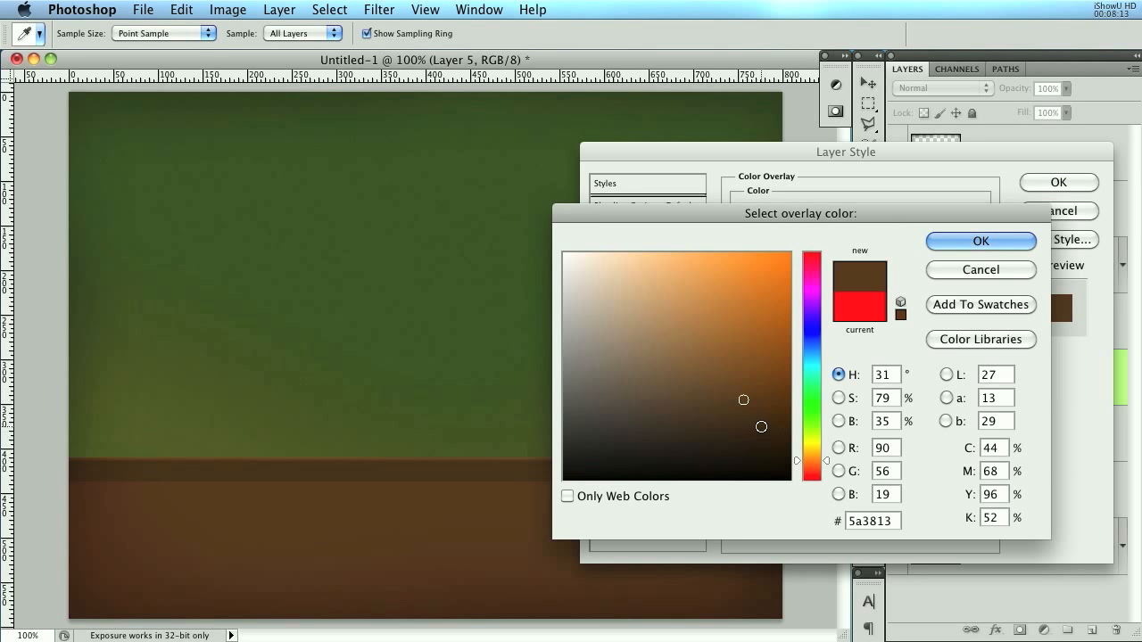
pyautogui.click(761, 427)
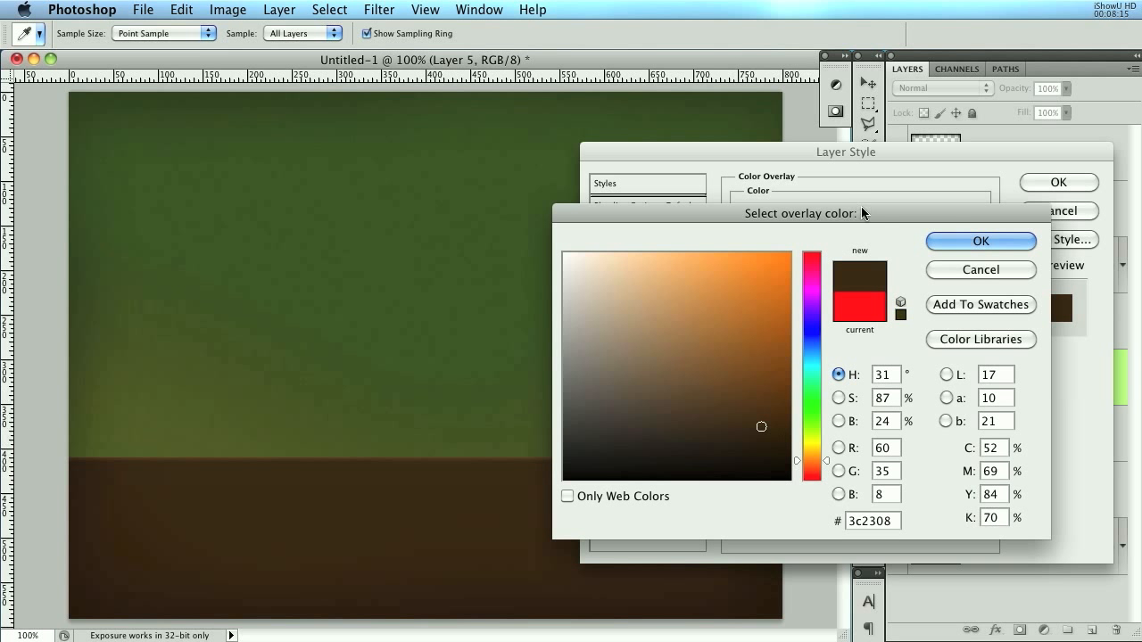
# - Copy the overlay colour's hex code 3c2308 and accept the Color Overlay on Layer 5
pyautogui.click(980, 241)
pyautogui.moveTo(919, 641); pyautogui.dragTo(870, 131)
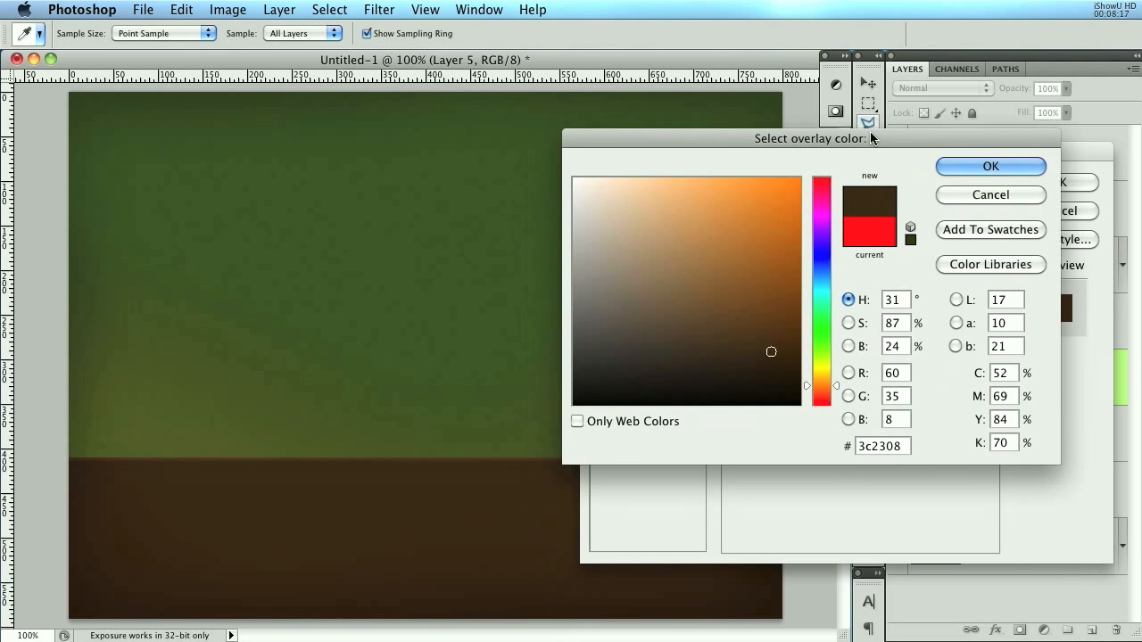
pyautogui.moveTo(903, 443); pyautogui.dragTo(757, 434)
pyautogui.press('super+c')
pyautogui.press('Return')
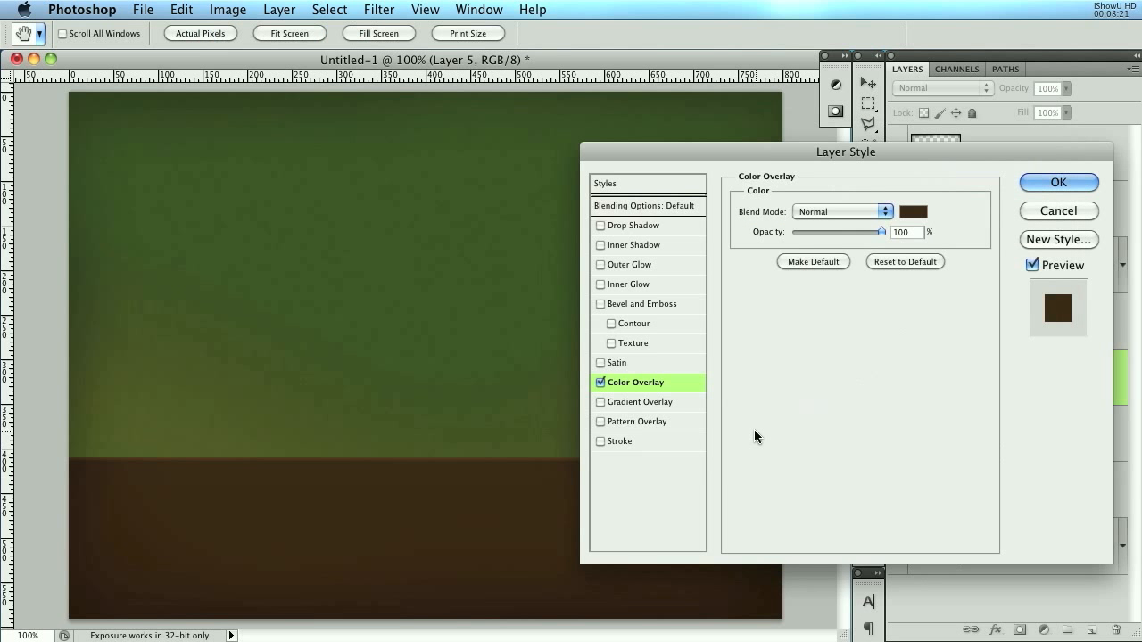
pyautogui.press('Return')
# - Remove Layer 5's Color Overlay and try filling the strip's outline selection with #3c2308 as the foreground colour
pyautogui.press('e')
pyautogui.moveTo(1110, 382); pyautogui.dragTo(1116, 629)
pyautogui.keyDown('super'); pyautogui.click(934, 382); pyautogui.keyUp('super')
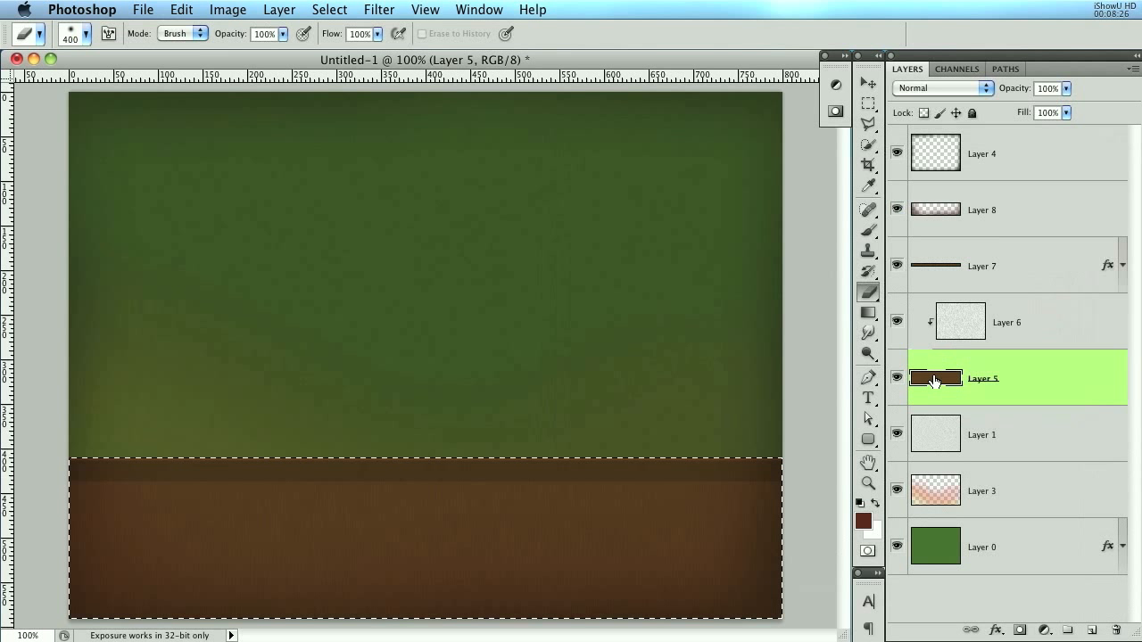
pyautogui.click(860, 524)
pyautogui.moveTo(902, 445); pyautogui.dragTo(719, 456)
pyautogui.press('super+v')
pyautogui.press('Return')
pyautogui.press('BackSpace')
pyautogui.press('super+d')
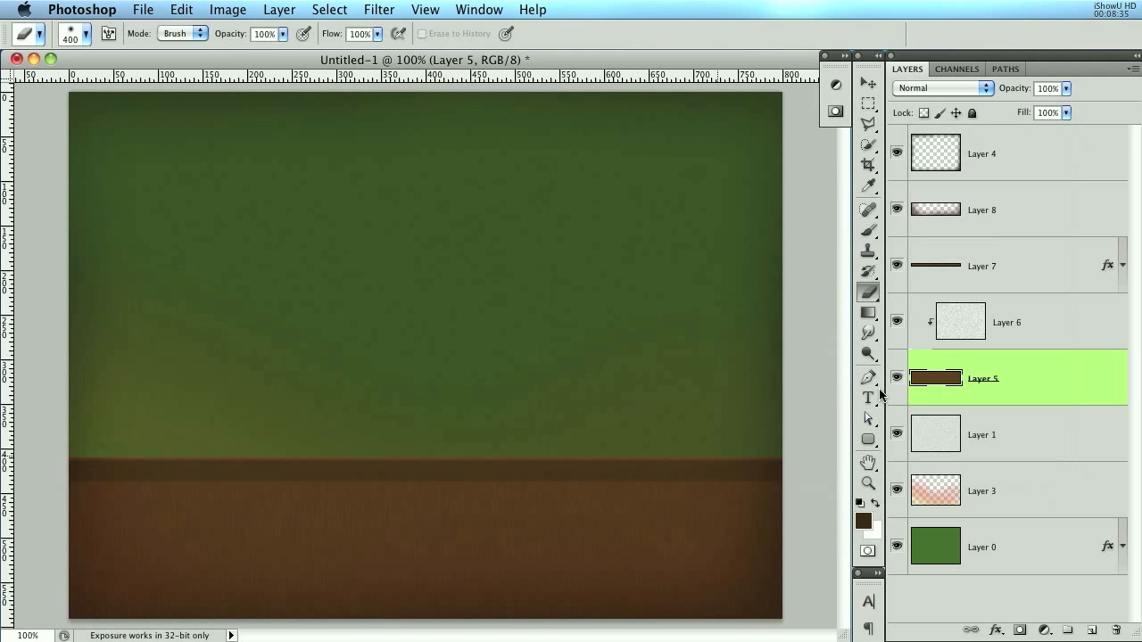
# - Apply a Color Overlay to Layer 5 using the copied hex code 3c2308
pyautogui.doubleClick(1027, 398)
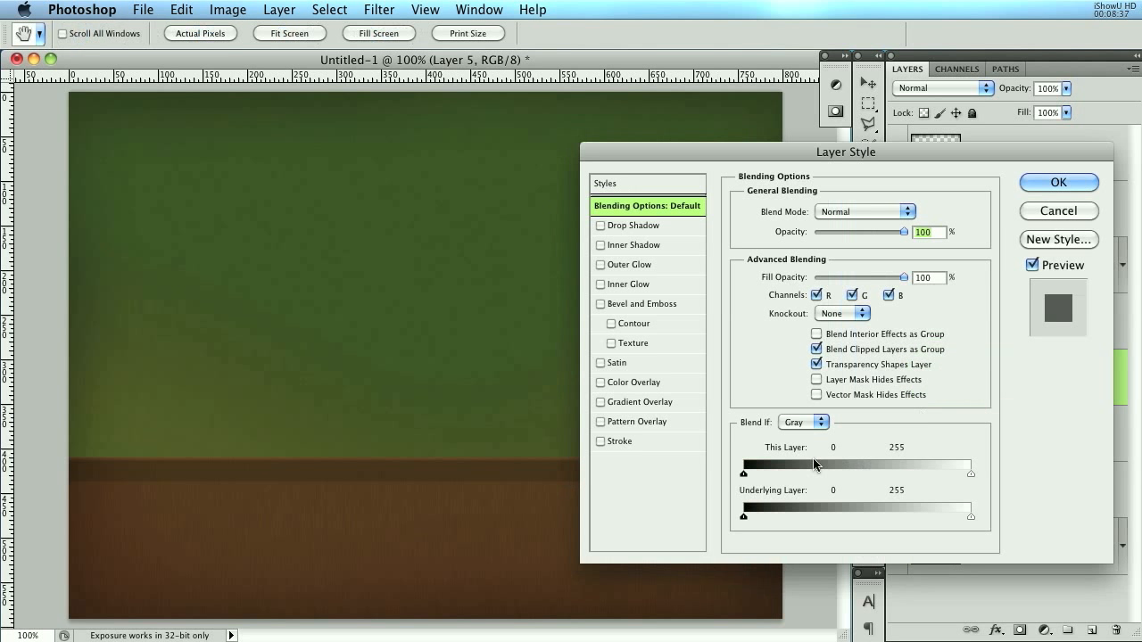
pyautogui.click(638, 382)
pyautogui.click(914, 213)
pyautogui.moveTo(903, 445); pyautogui.dragTo(533, 400)
pyautogui.press('super+v')
pyautogui.press('Return')
pyautogui.press('Return')
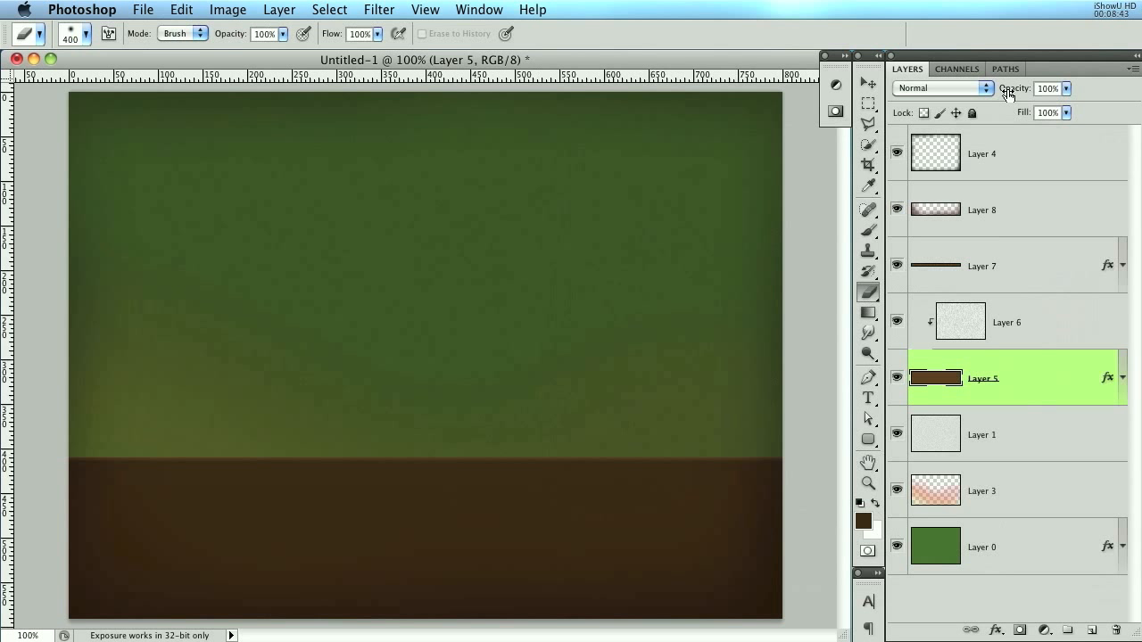
# - Try different opacities for the streak texture on Layer 6 and settle on 55%
pyautogui.click(1031, 322)
pyautogui.moveTo(1003, 91); pyautogui.dragTo(1016, 92)
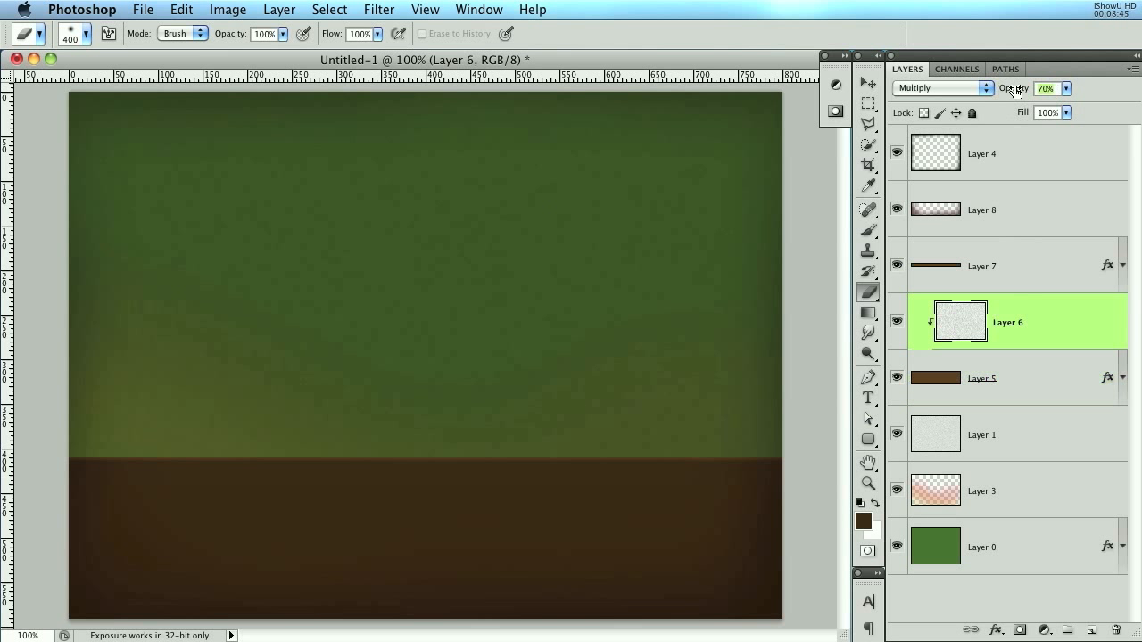
pyautogui.moveTo(991, 86); pyautogui.dragTo(1077, 93)
# - Release the clipping mask that ties Layer 6 to Layer 5
pyautogui.click(1055, 386)
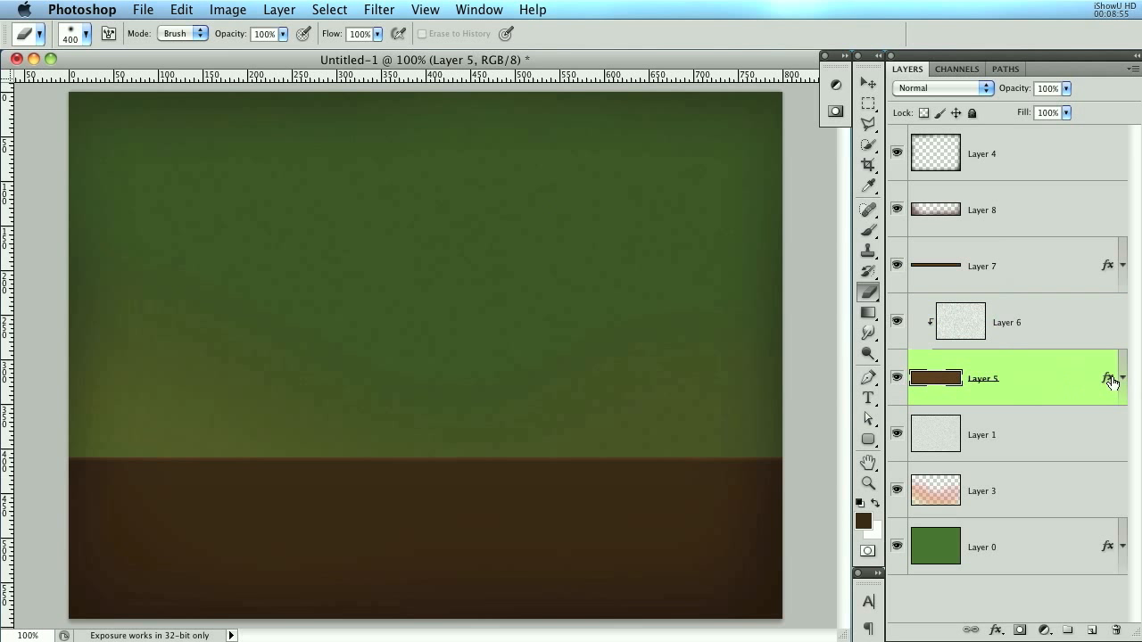
pyautogui.rightClick(1061, 320)
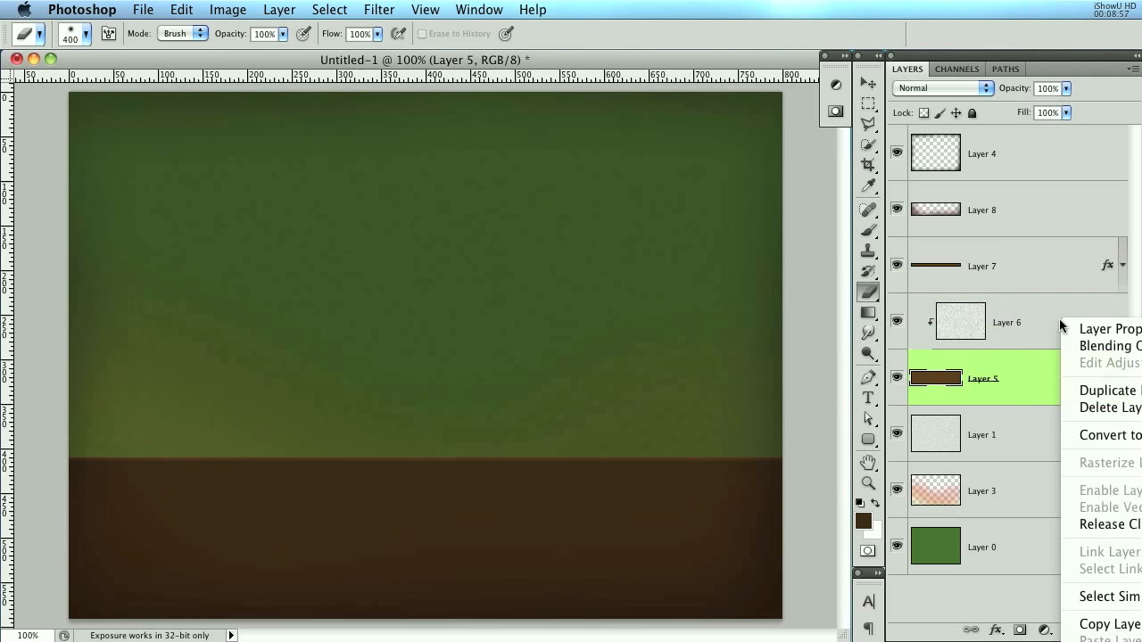
pyautogui.click(1130, 525)
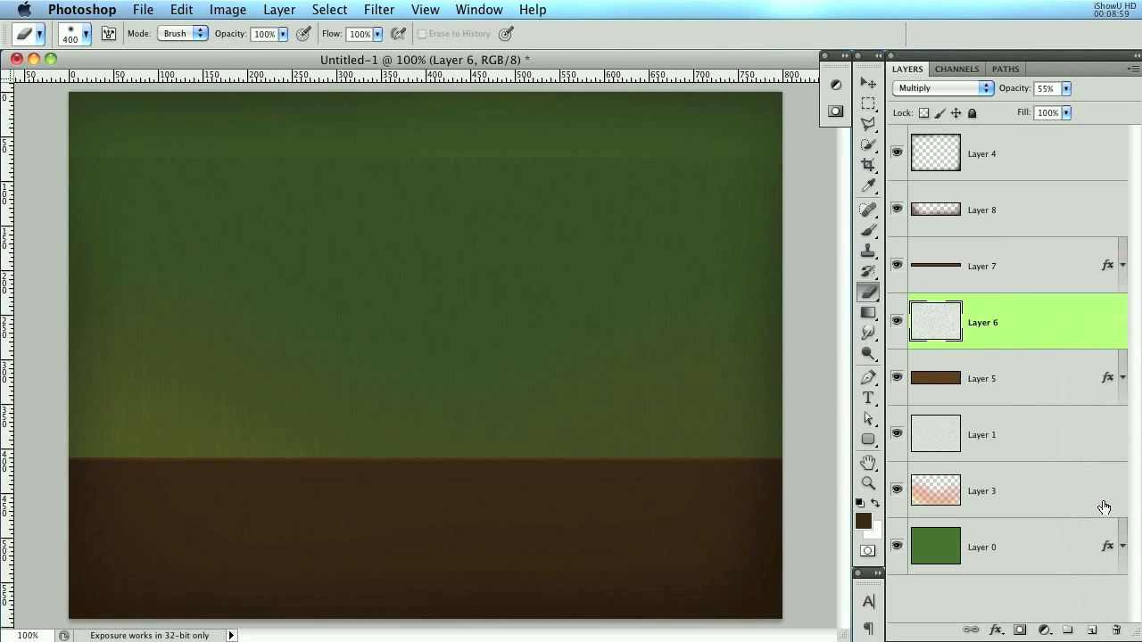
# - Try clipping Layer 6 to Layer 5 again and undo it
pyautogui.rightClick(1076, 319)
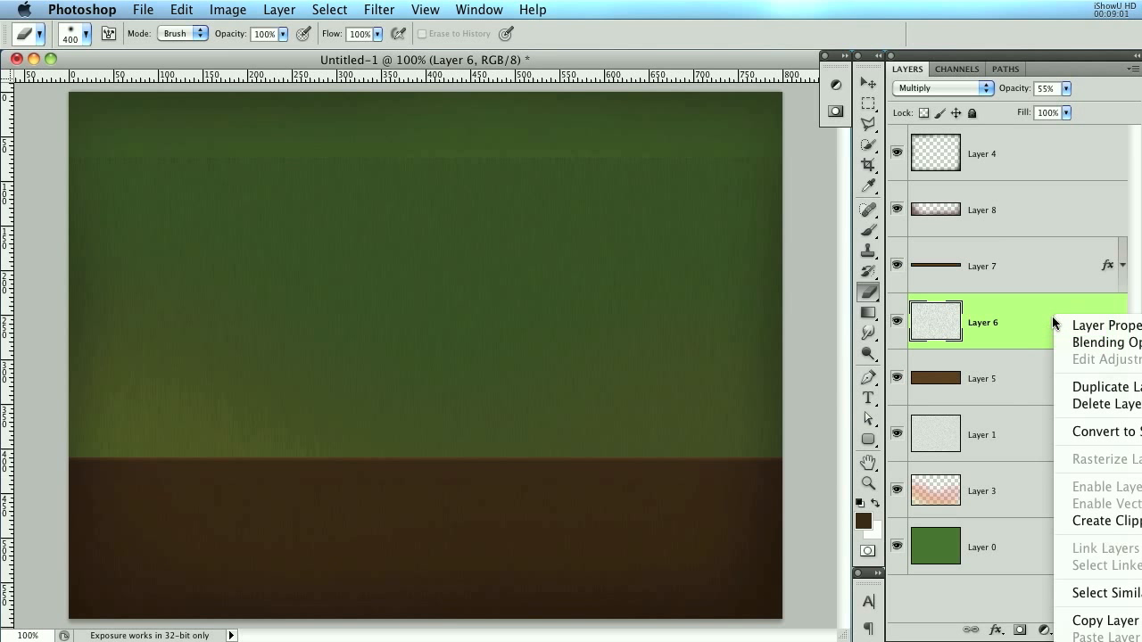
pyautogui.click(1088, 522)
pyautogui.press('super+z')
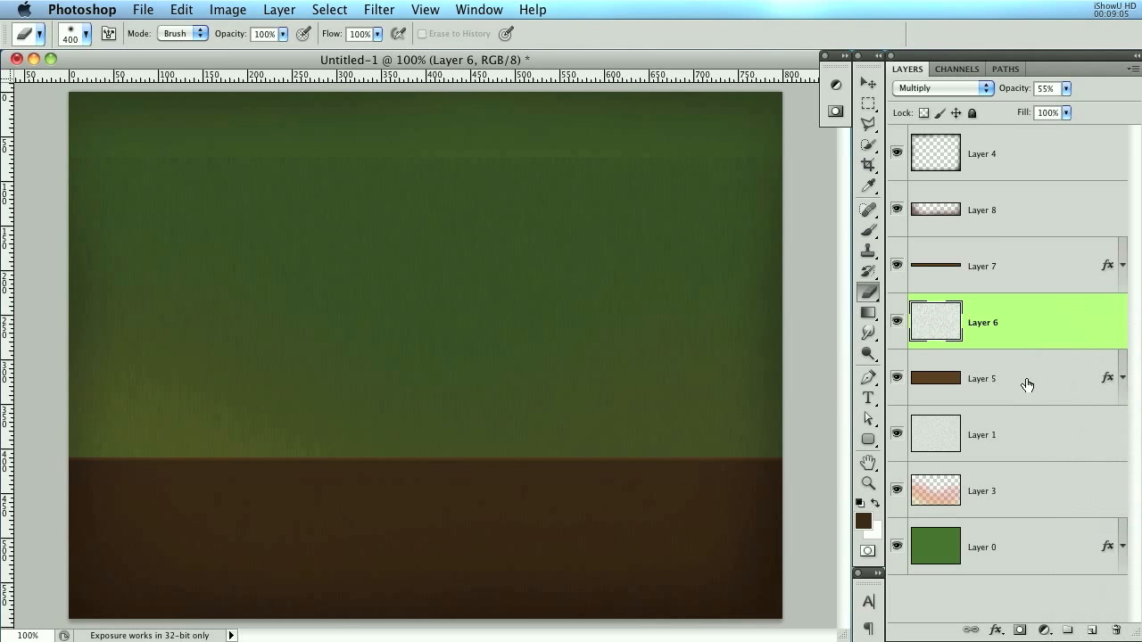
# - Add a layer mask to Layer 6 that limits its texture to the brown strip, using Layer 5's outline as the selection
pyautogui.keyDown('super'); pyautogui.click(939, 382); pyautogui.keyUp('super')
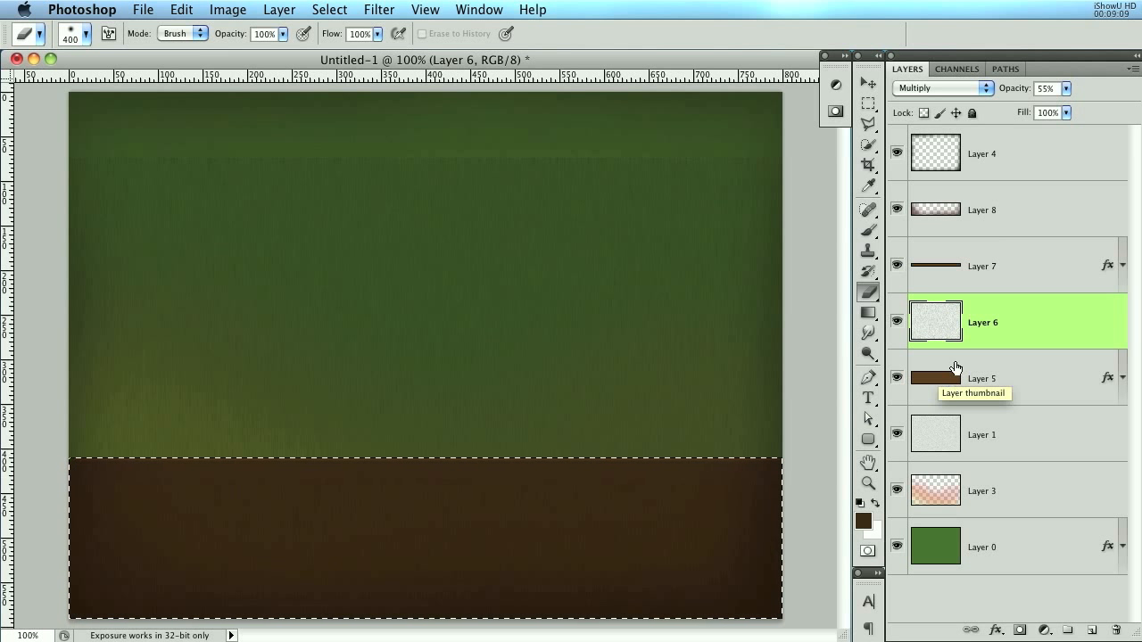
pyautogui.click(1020, 630)
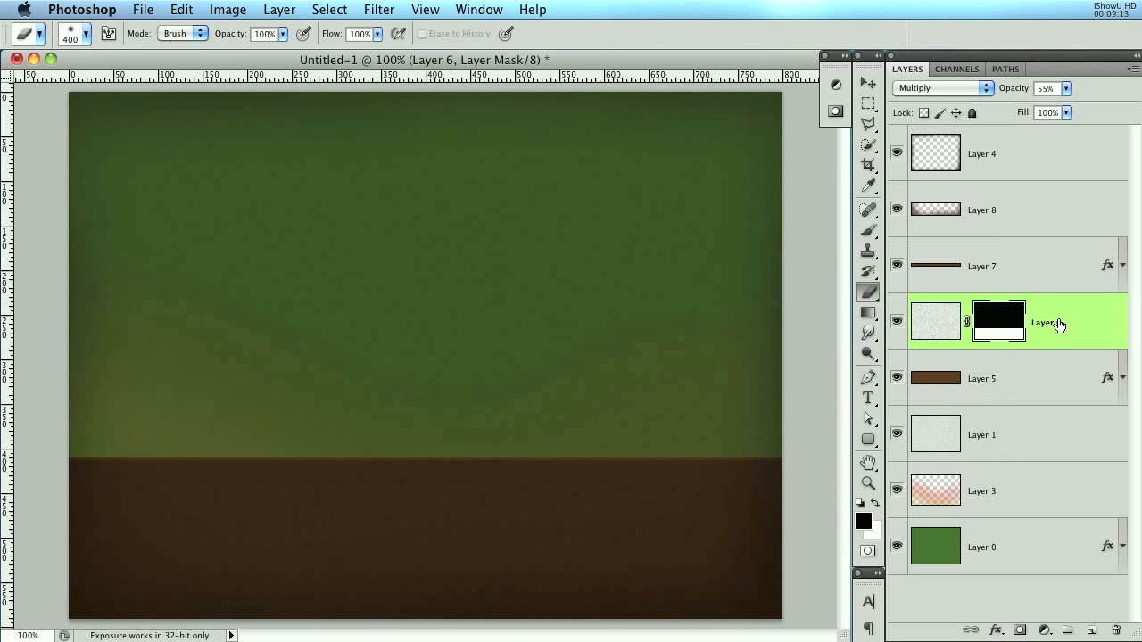
pyautogui.moveTo(1090, 316); pyautogui.dragTo(1068, 344)
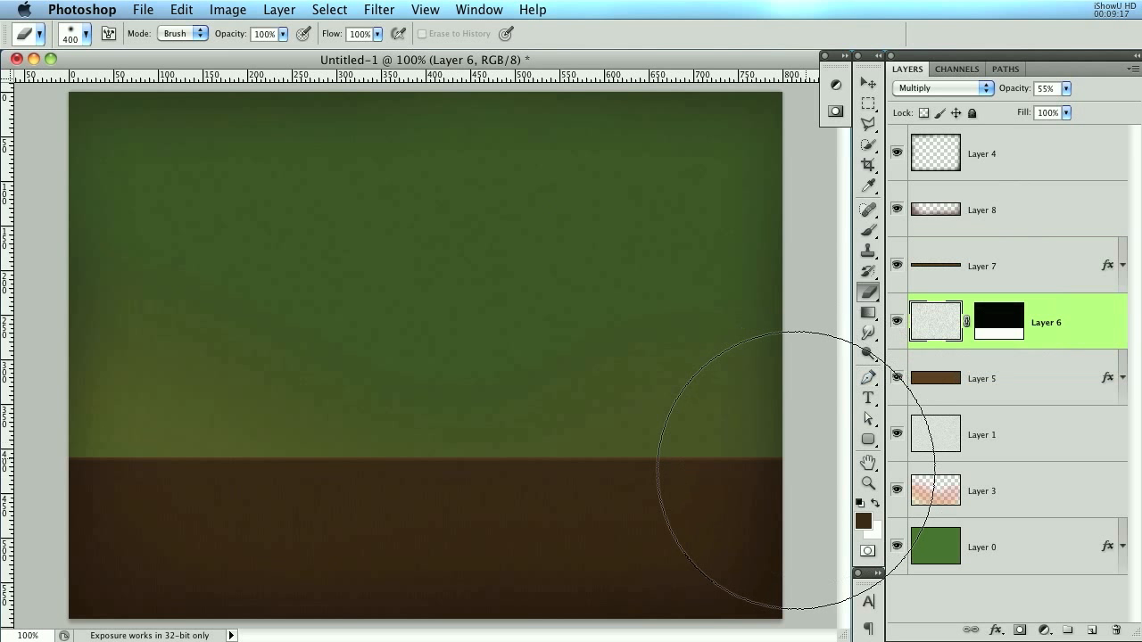
# - Set the opacity of Layer 7's Gradient Overlay to 34%
pyautogui.click(1013, 272)
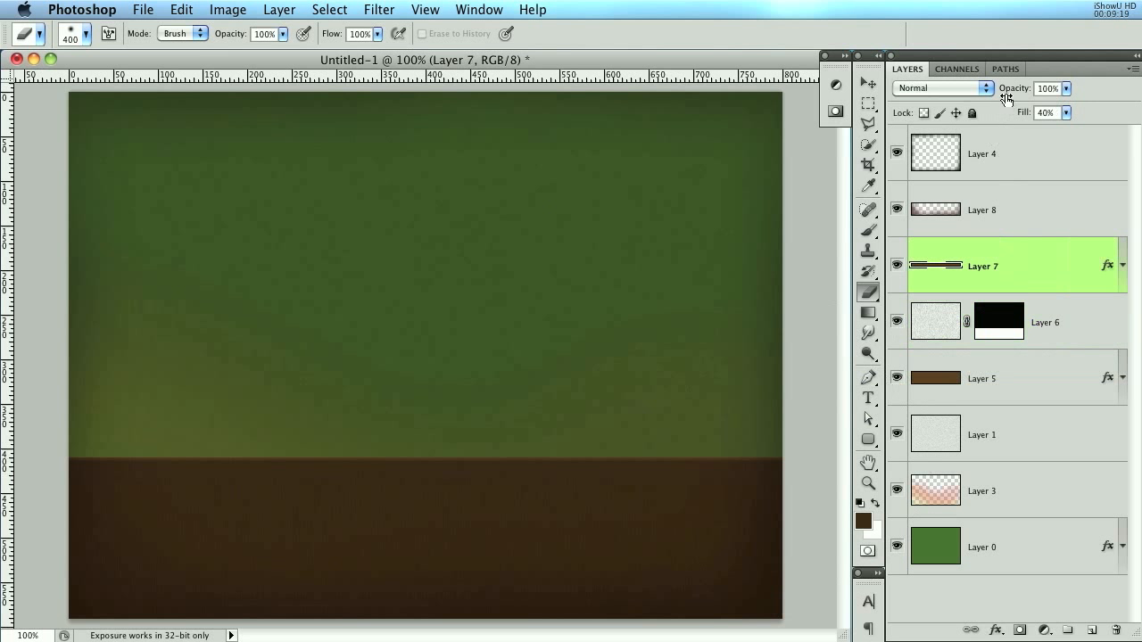
pyautogui.doubleClick(1035, 268)
pyautogui.click(669, 401)
pyautogui.moveTo(812, 234); pyautogui.dragTo(833, 230)
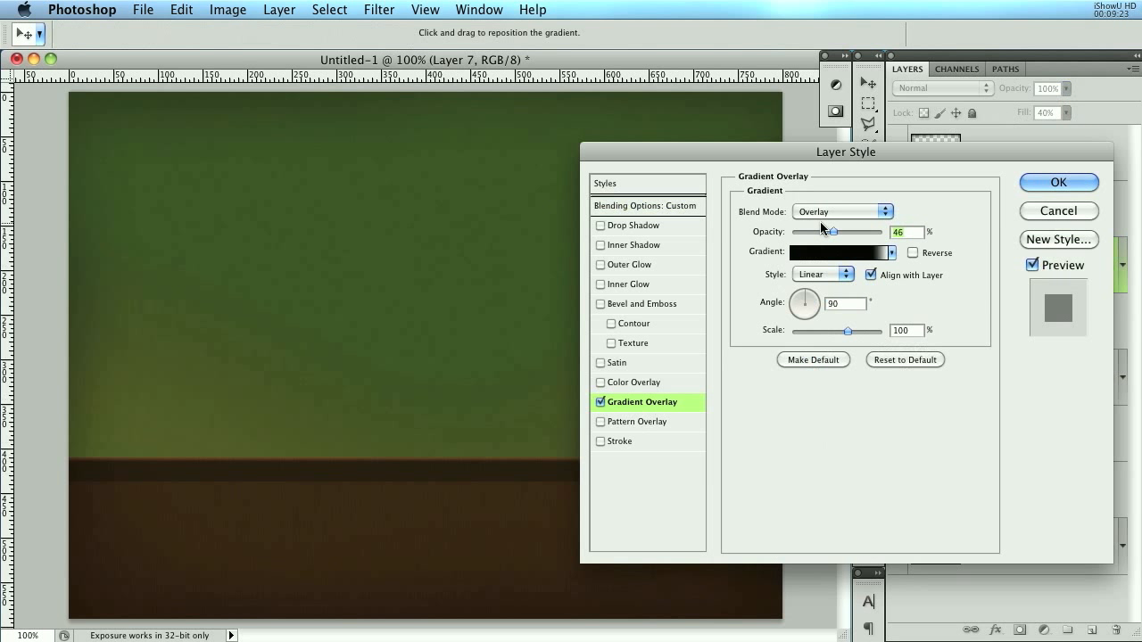
pyautogui.moveTo(815, 229); pyautogui.dragTo(830, 229)
pyautogui.moveTo(879, 152)
pyautogui.mouseDown()
pyautogui.moveTo(1138, 107)
pyautogui.moveTo(870, 48)
pyautogui.moveTo(887, 132)
pyautogui.mouseUp()
pyautogui.click(828, 209)
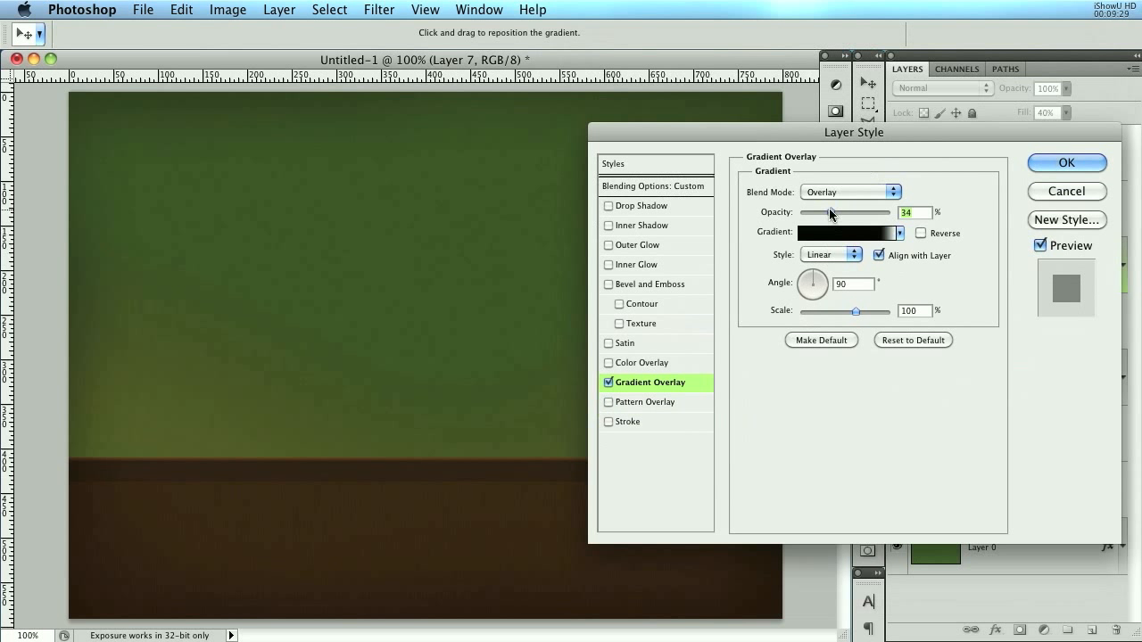
pyautogui.click(1055, 166)
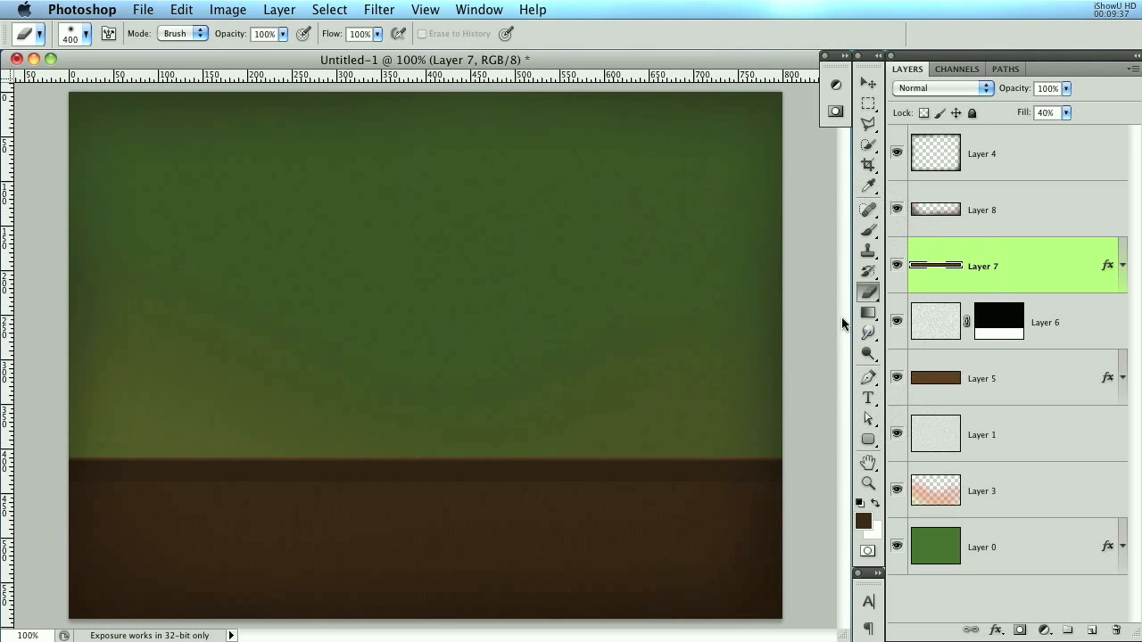
# - Set Layer 6's opacity to 59%
pyautogui.click(1056, 304)
pyautogui.moveTo(1013, 89); pyautogui.dragTo(1016, 91)
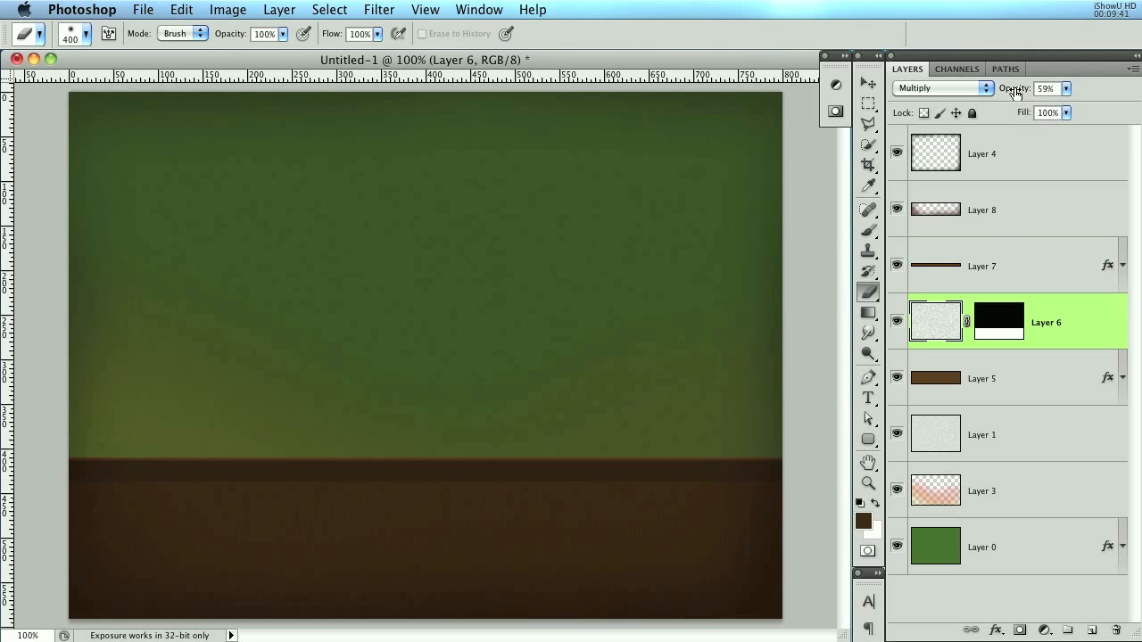
# - Compare the image with Layer 7 hidden and shown, and check its layer style settings without changing them
pyautogui.click(1050, 264)
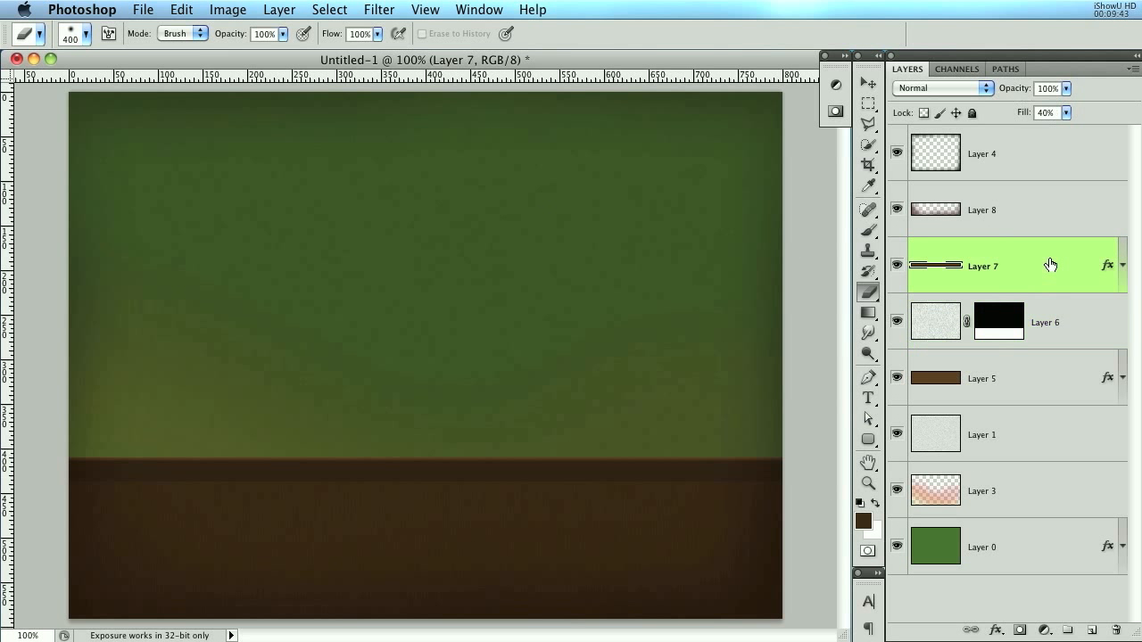
pyautogui.click(896, 266)
pyautogui.click(897, 266)
pyautogui.doubleClick(1018, 267)
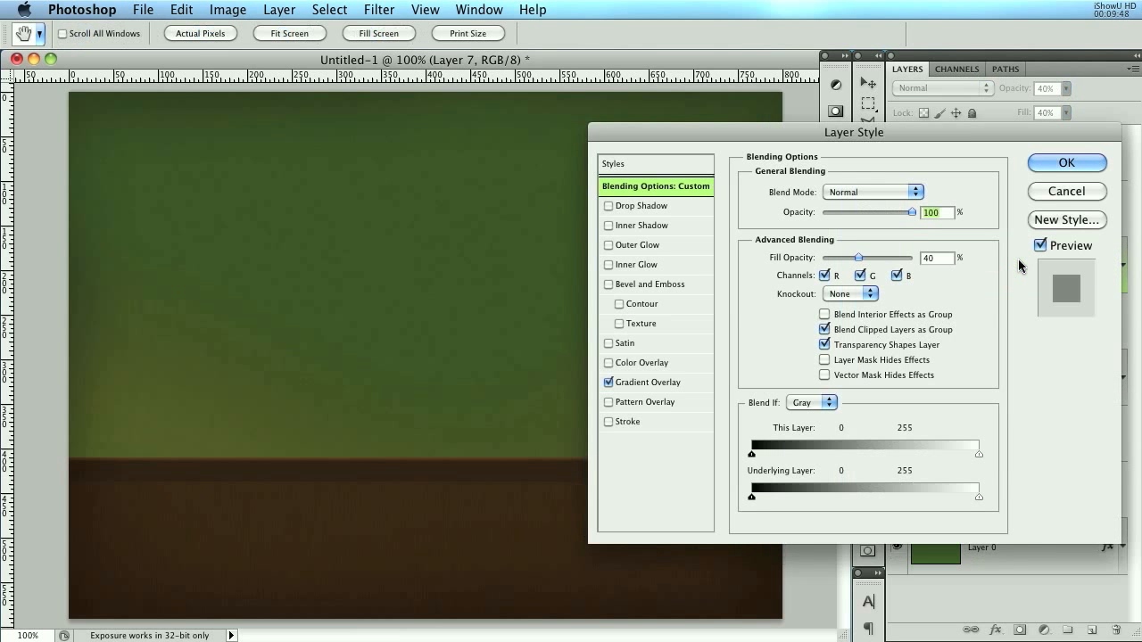
pyautogui.click(1080, 185)
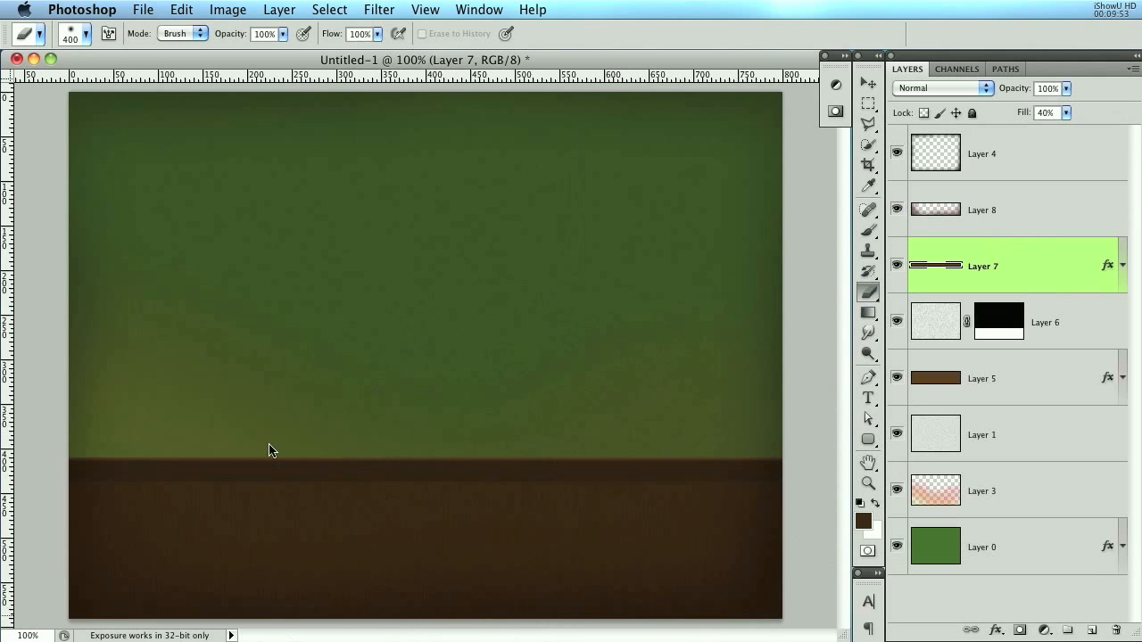
# - On a new layer above Layer 8, draw a black vertical line down across the brown strip with a 1 px pencil
pyautogui.click(1021, 215)
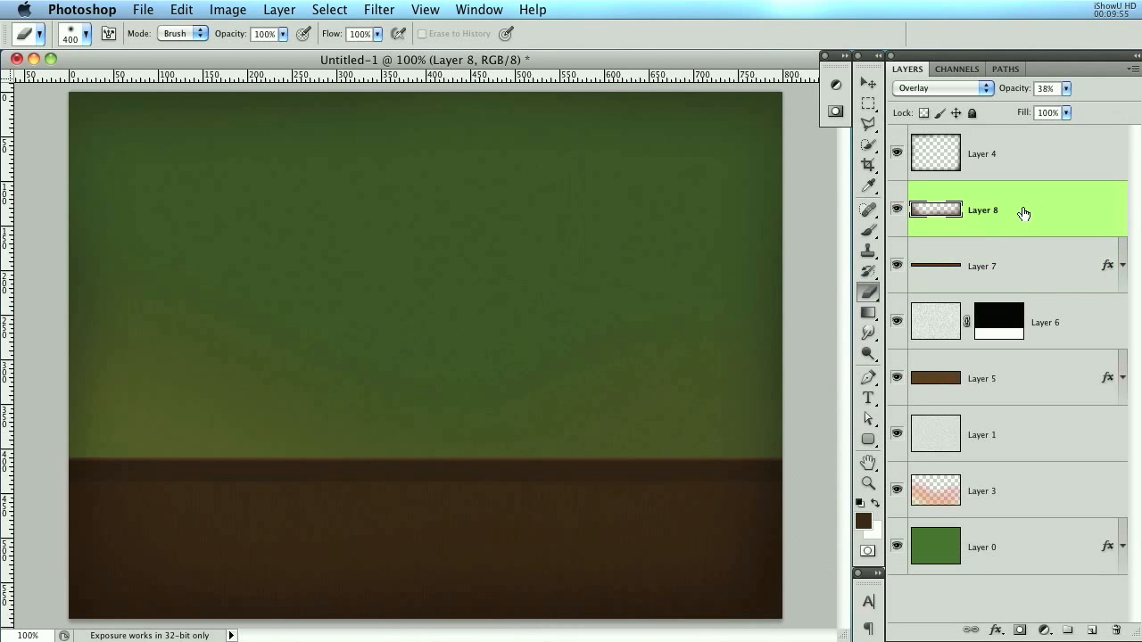
pyautogui.click(1092, 631)
pyautogui.click(869, 232)
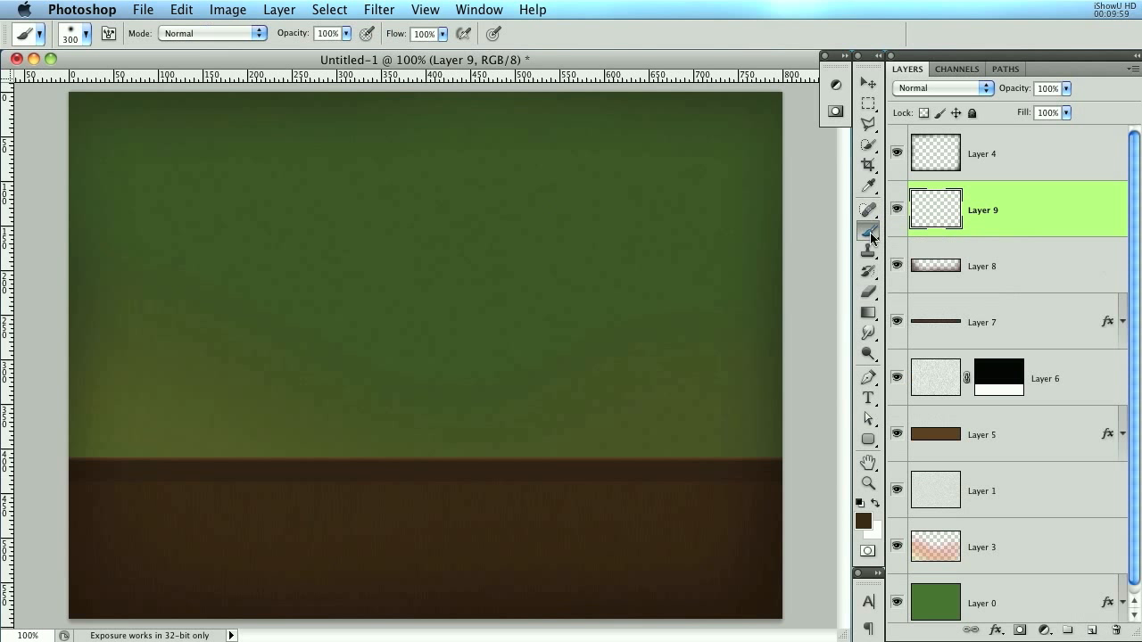
pyautogui.moveTo(868, 231); pyautogui.dragTo(928, 243)
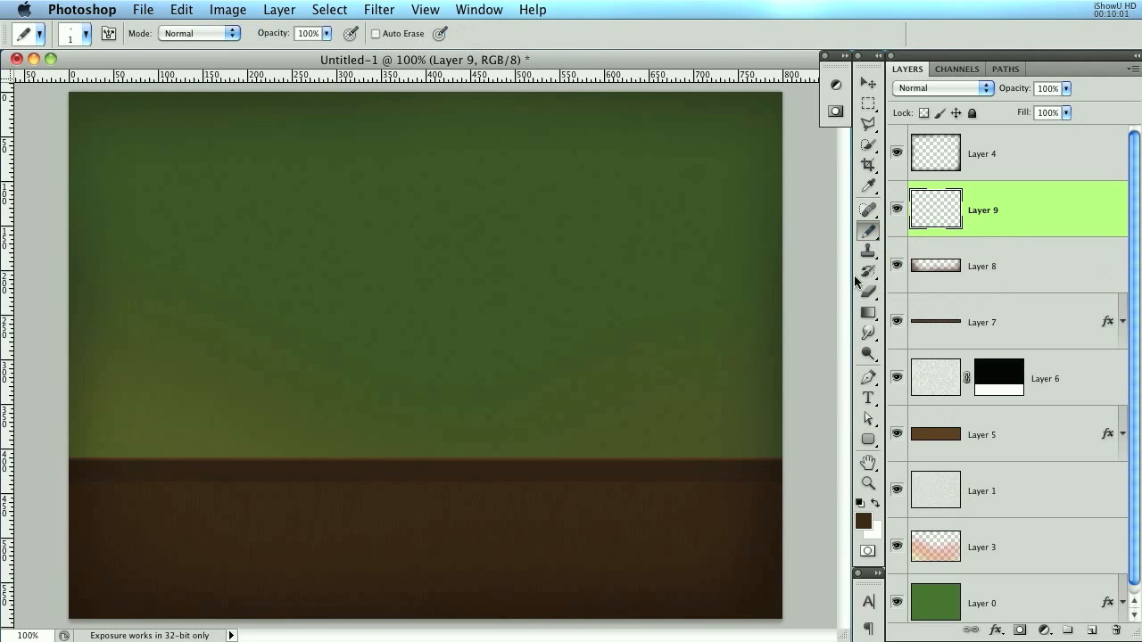
pyautogui.rightClick(461, 482)
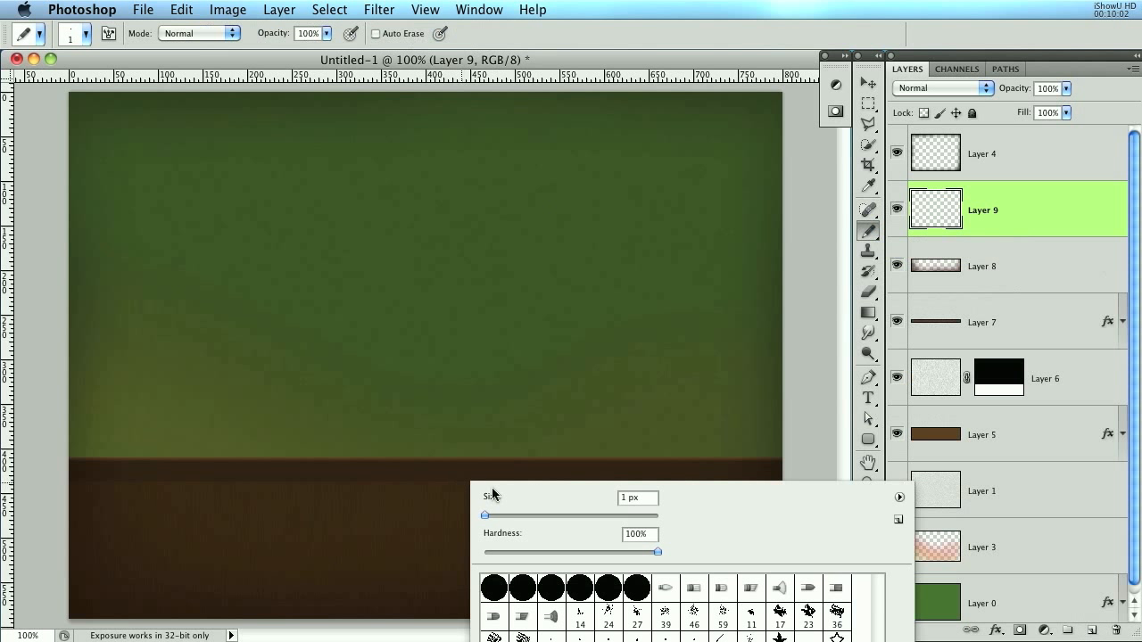
pyautogui.click(767, 60)
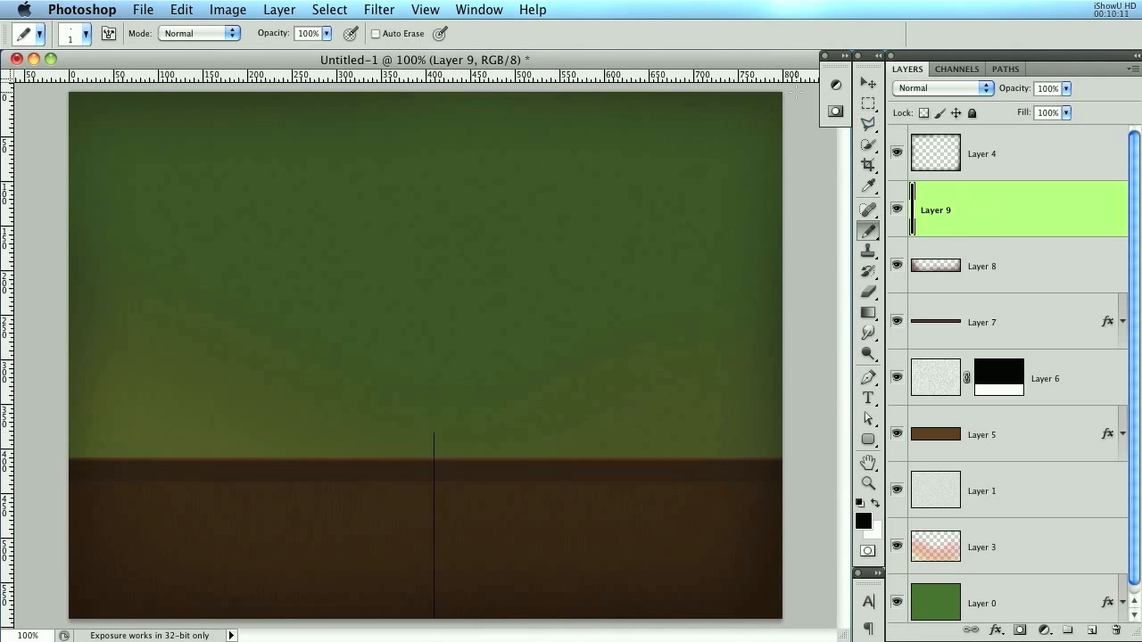
# - Duplicate the black vertical line layer, place the copy directly along the original's right side and invert it to white
pyautogui.click(867, 84)
pyautogui.hotkey('alt', 'shift', 'Right')
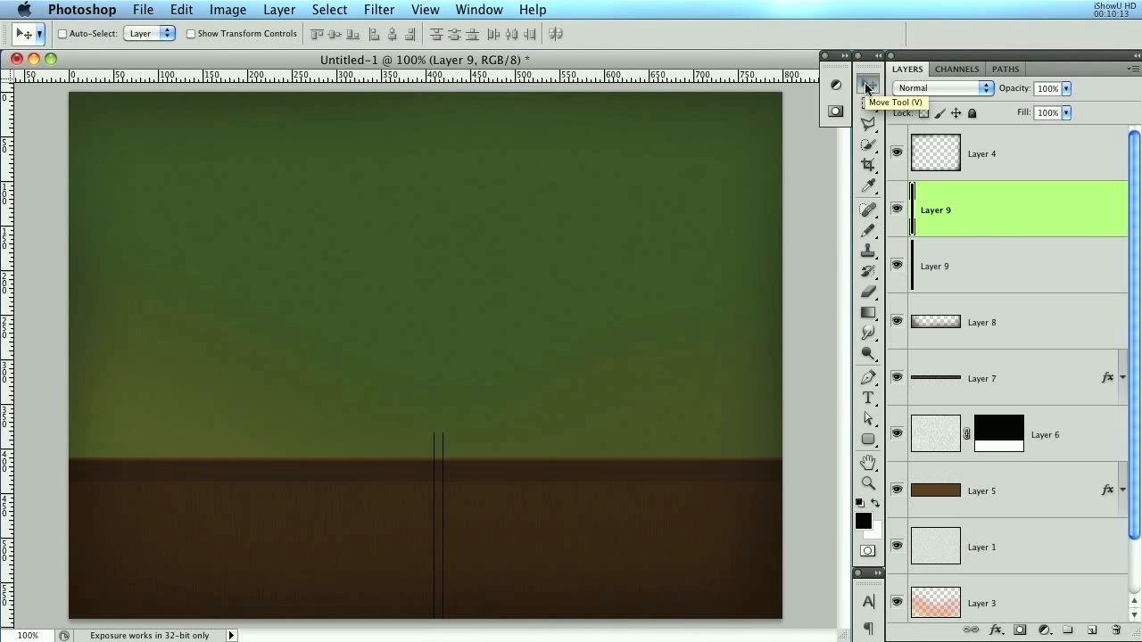
pyautogui.press('Left')
pyautogui.press('Left')
pyautogui.press('Left')
pyautogui.press('Left')
pyautogui.press('Left')
pyautogui.press('Left')
pyautogui.press('Left')
pyautogui.press('Left')
pyautogui.press('Left')
pyautogui.press('super+i')
# - Set the white line layer's opacity to 8% and the black line layer's opacity to 57%
pyautogui.moveTo(1007, 93); pyautogui.dragTo(950, 90)
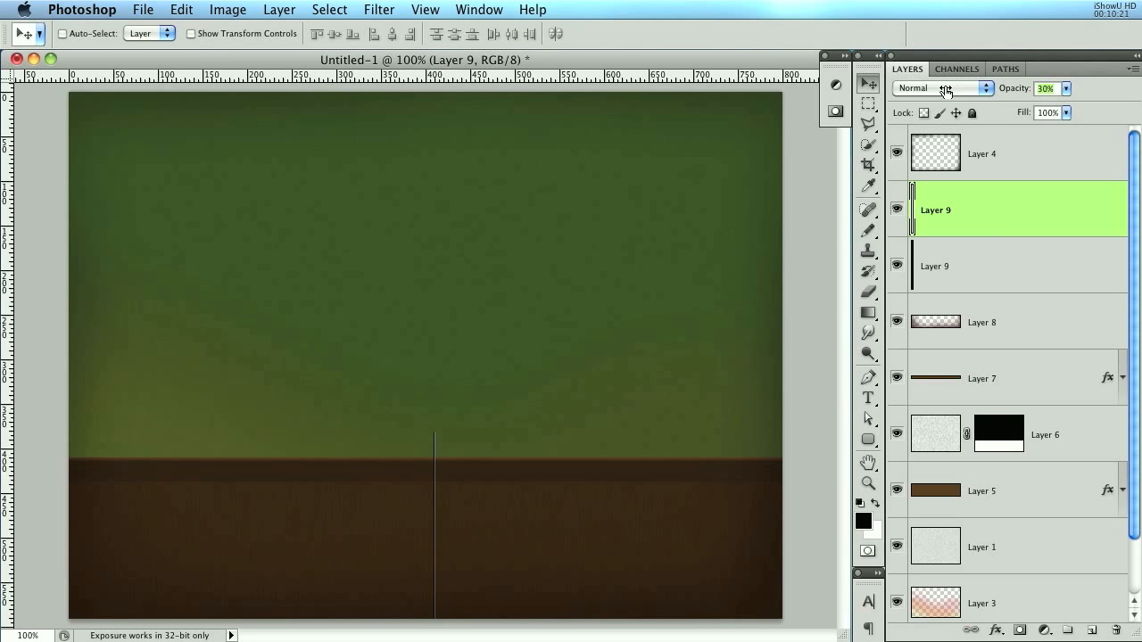
pyautogui.click(1043, 262)
pyautogui.moveTo(1006, 96); pyautogui.dragTo(996, 95)
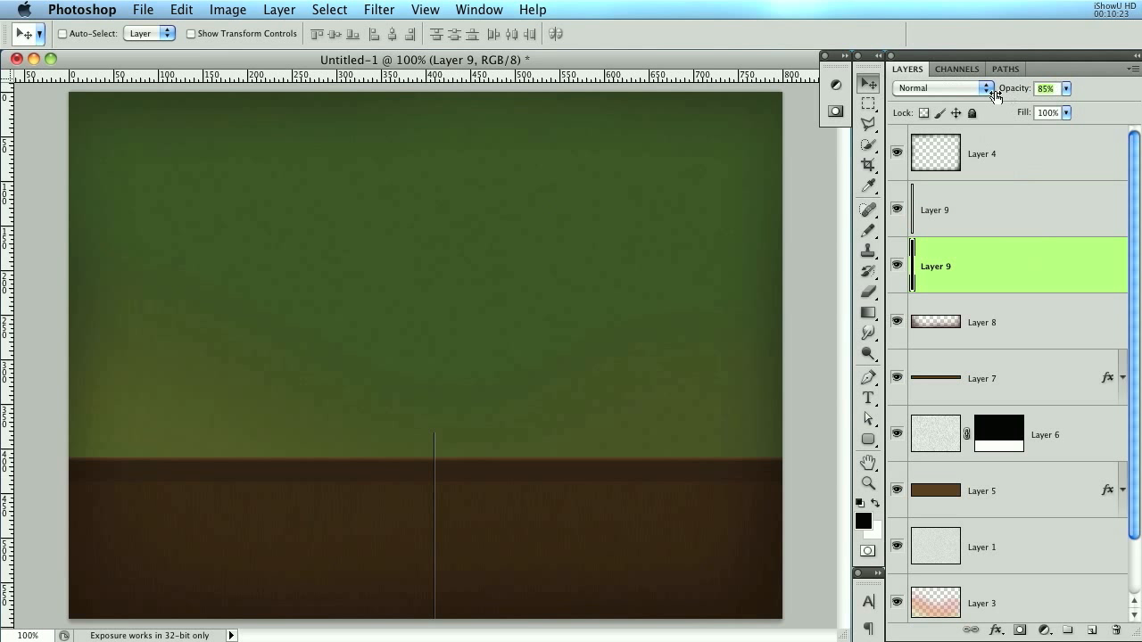
pyautogui.click(1044, 228)
pyautogui.moveTo(1004, 91); pyautogui.dragTo(997, 92)
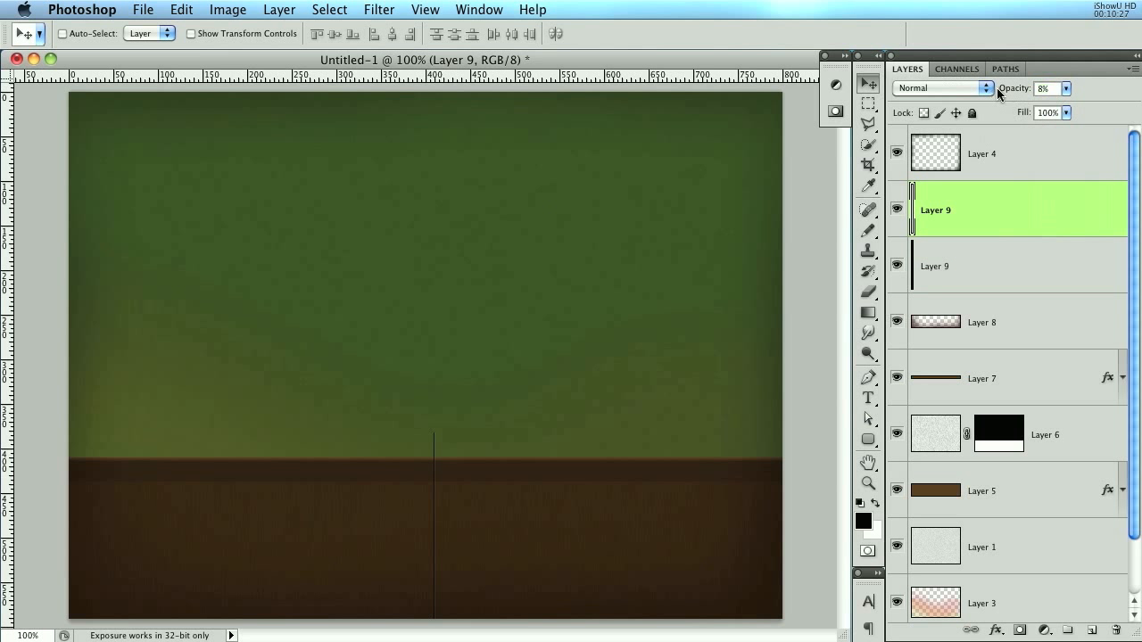
pyautogui.click(1019, 259)
pyautogui.moveTo(1014, 98); pyautogui.dragTo(988, 98)
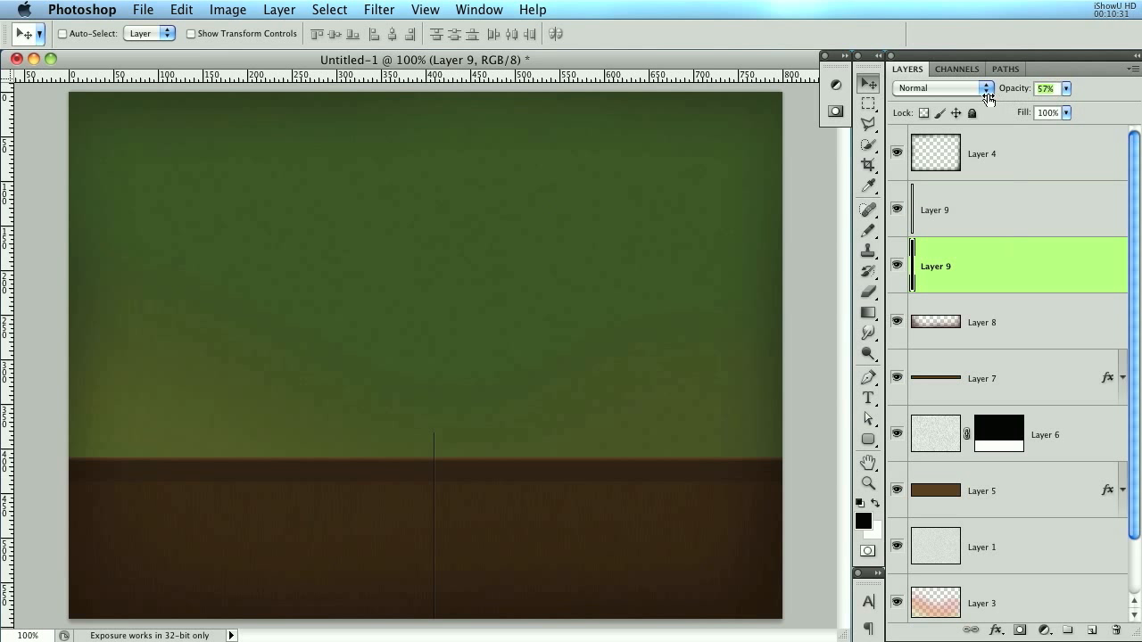
# - Convert the black and white line layers together into one smart object
pyautogui.keyDown('shift'); pyautogui.click(1024, 207); pyautogui.keyUp('shift')
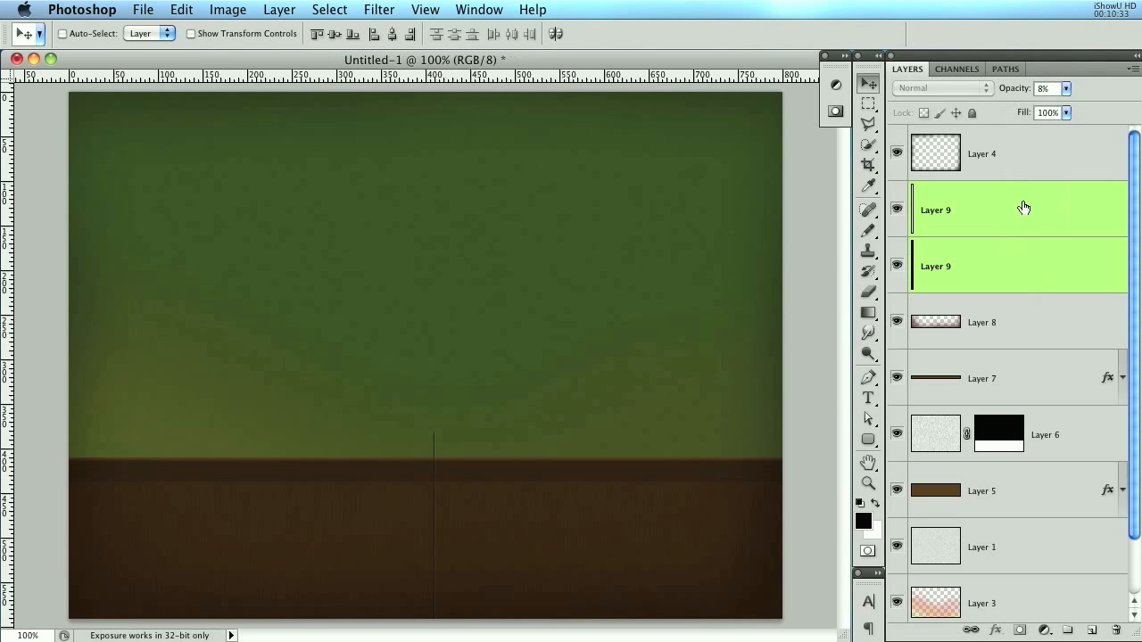
pyautogui.rightClick(1024, 209)
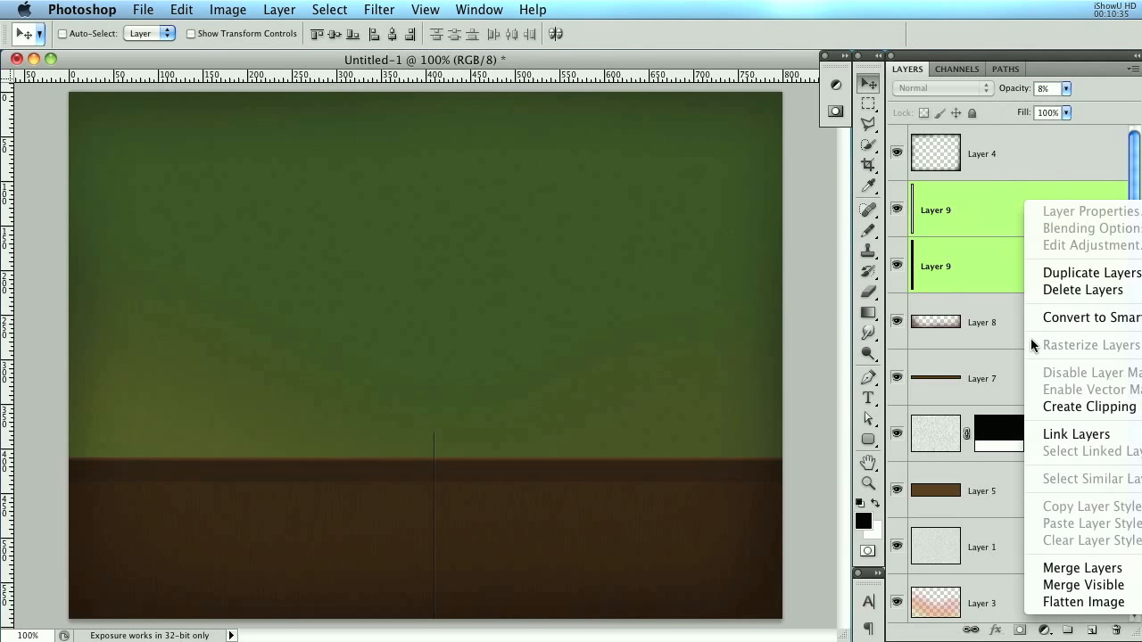
pyautogui.click(1080, 319)
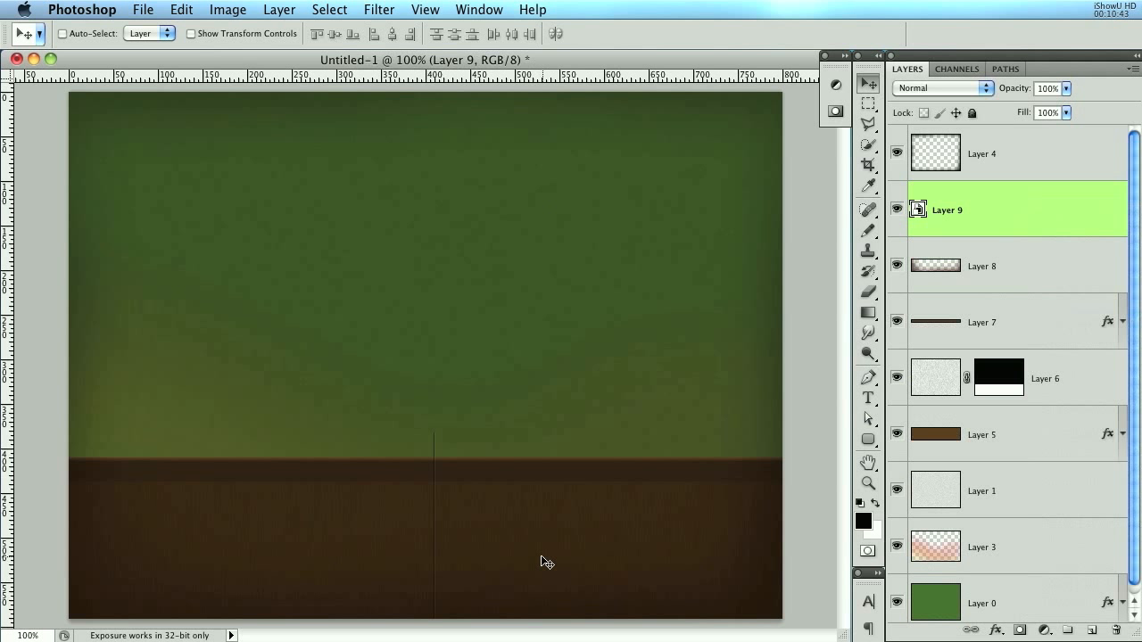
# - Shorten the line smart object from its upper end so it starts at the lower edge of the dark band
pyautogui.press('super+plus')
pyautogui.moveTo(512, 503); pyautogui.dragTo(523, 269)
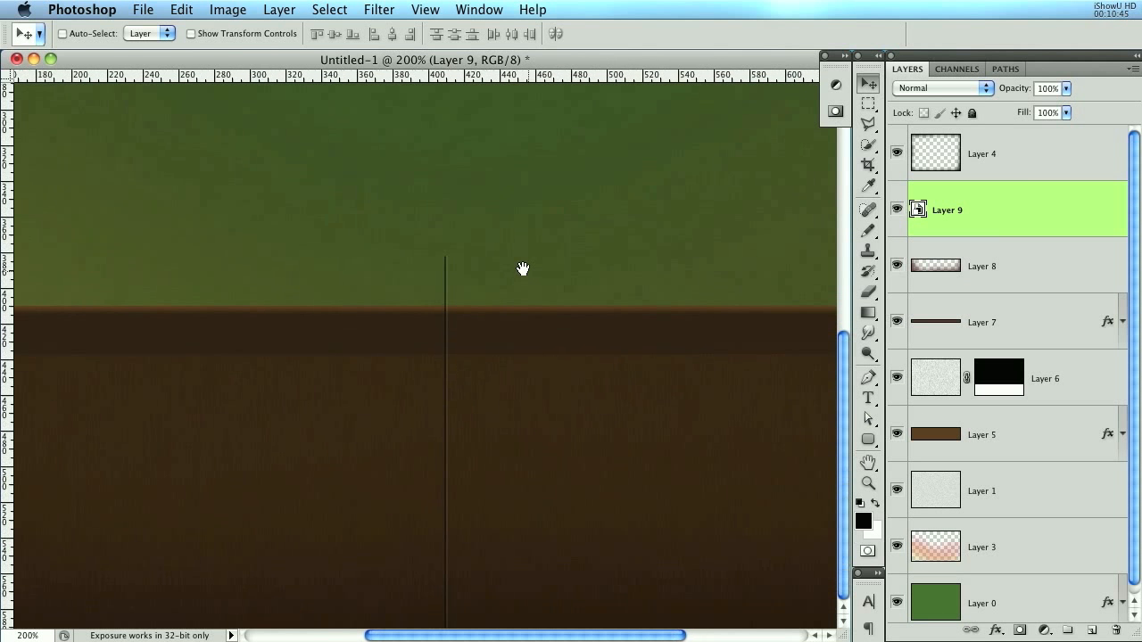
pyautogui.press('super+t')
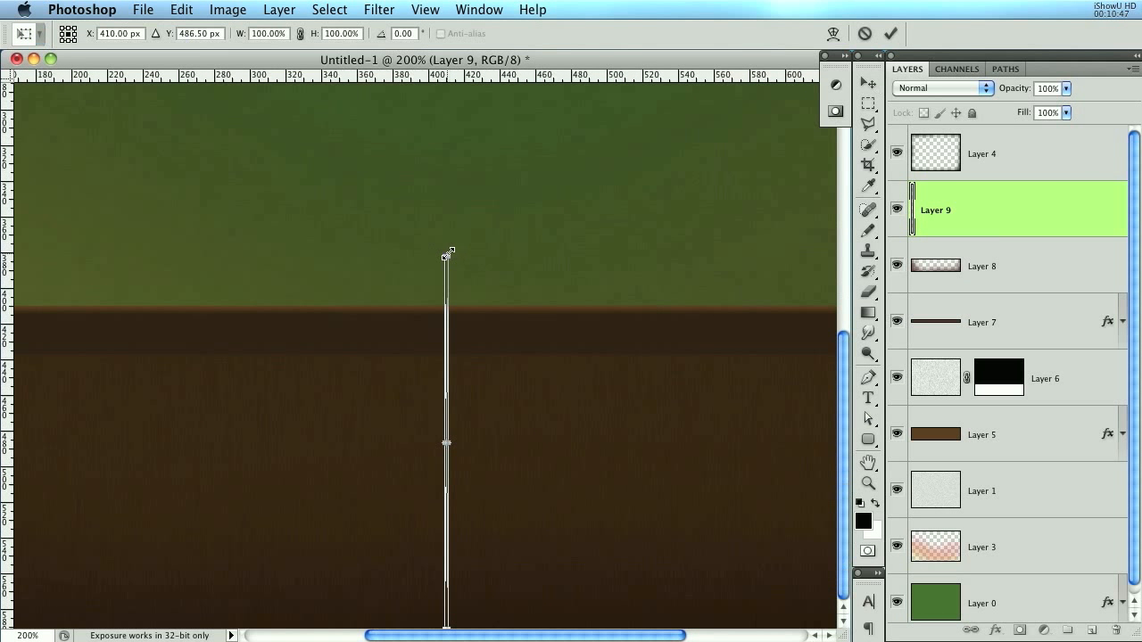
pyautogui.moveTo(446, 256); pyautogui.dragTo(446, 356)
pyautogui.press('Return')
pyautogui.press('super+minus')
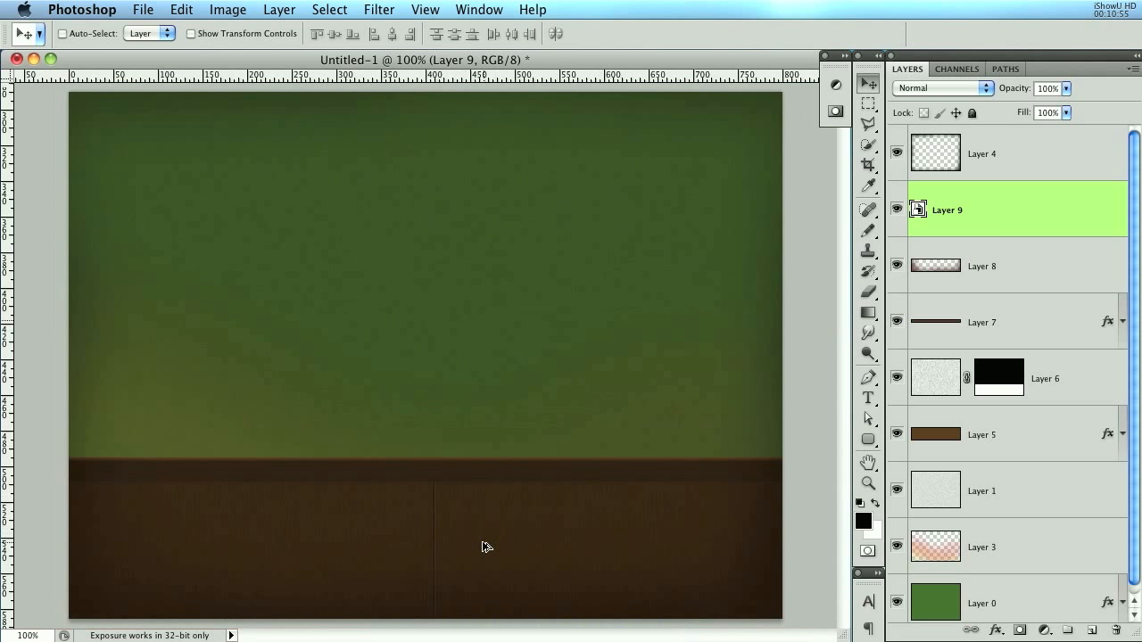
# - Duplicate the line into three dividers spaced across the brown panel, plus four offset copies raised across the dark band
pyautogui.moveTo(459, 546); pyautogui.dragTo(203, 562)
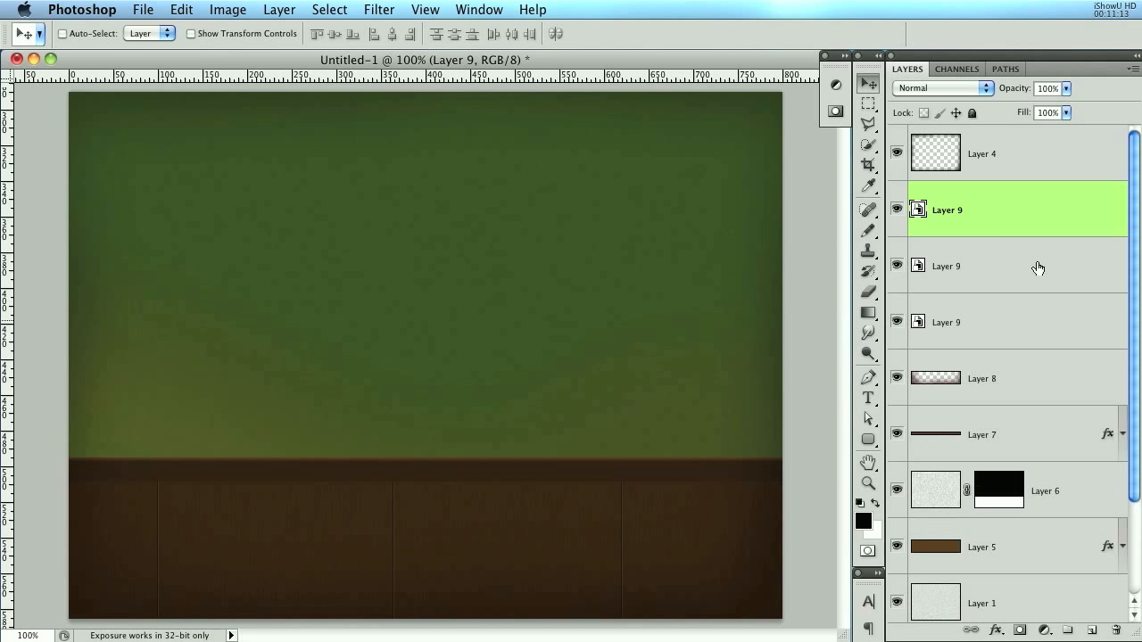
pyautogui.keyDown('shift'); pyautogui.click(1004, 336); pyautogui.keyUp('shift')
pyautogui.moveTo(539, 554); pyautogui.dragTo(650, 510)
pyautogui.click(1017, 209)
pyautogui.moveTo(473, 492); pyautogui.dragTo(377, 491)
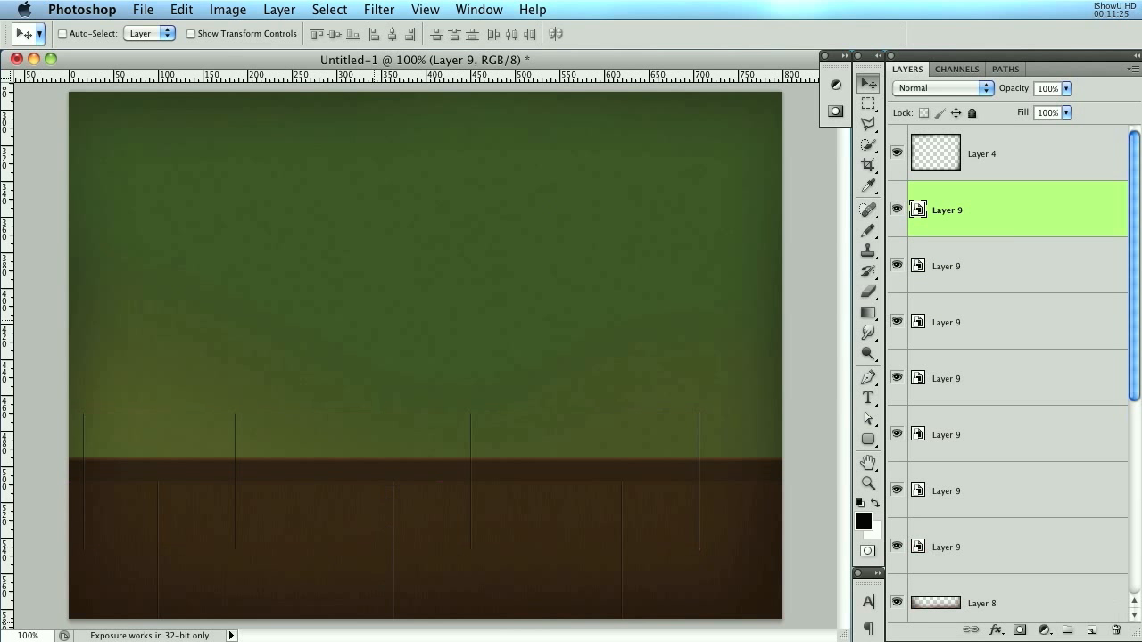
# - Scale the four raised line copies vertically to fit within the dark band and set their opacity to 45%
pyautogui.keyDown('shift'); pyautogui.click(1001, 377); pyautogui.keyUp('shift')
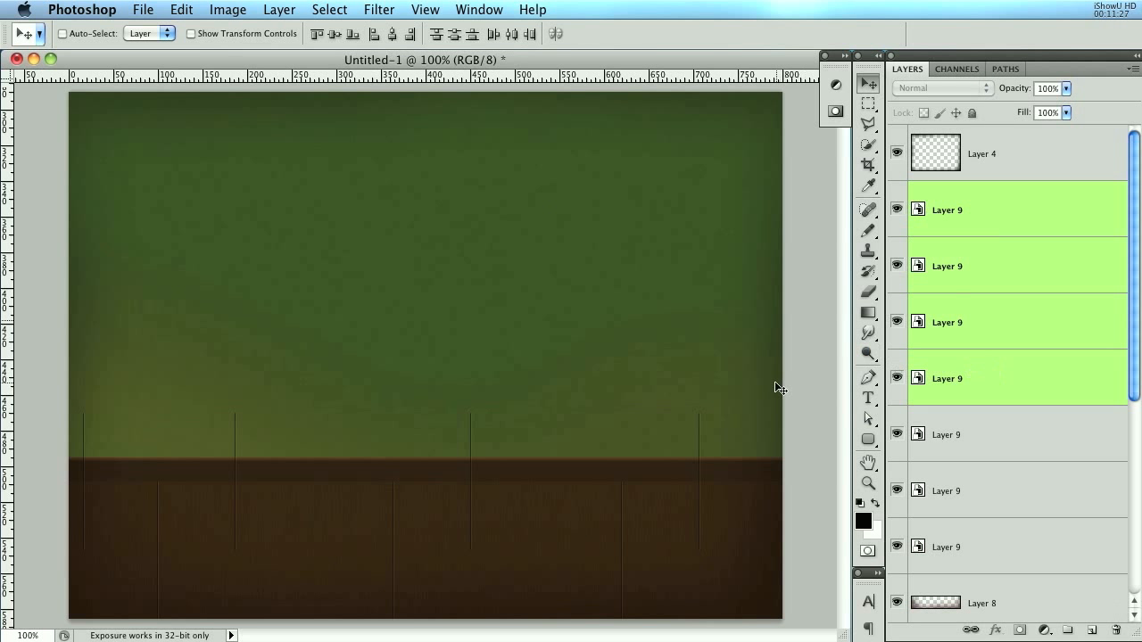
pyautogui.hotkey('ctrl', 't')
pyautogui.moveTo(410, 413); pyautogui.dragTo(410, 458)
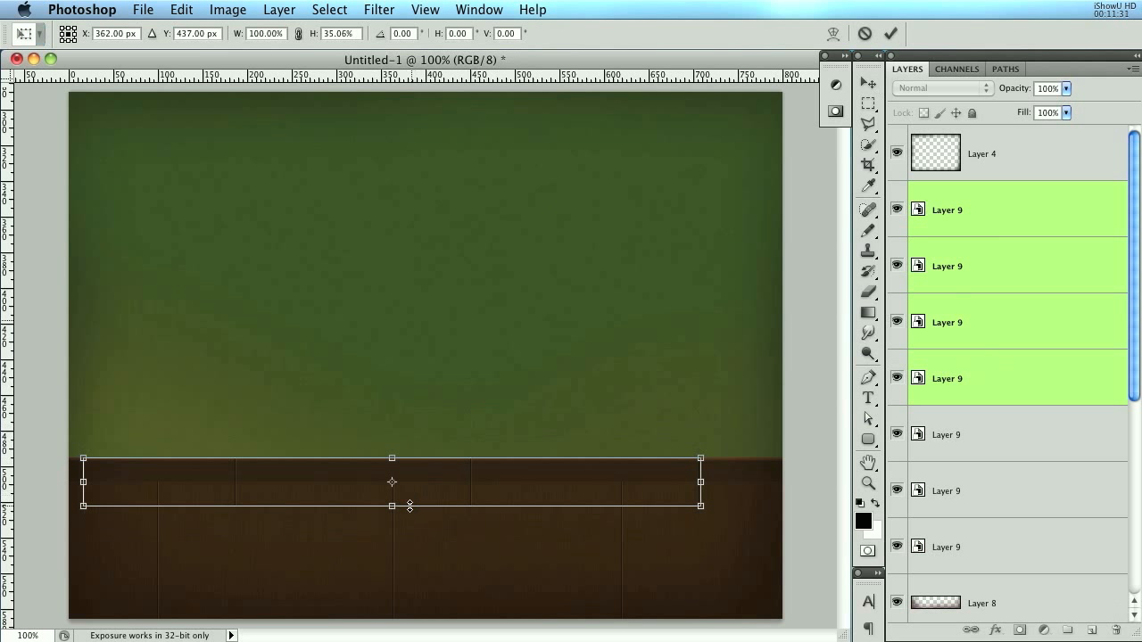
pyautogui.moveTo(406, 508); pyautogui.dragTo(403, 482)
pyautogui.press('Return')
pyautogui.moveTo(1023, 91); pyautogui.dragTo(976, 93)
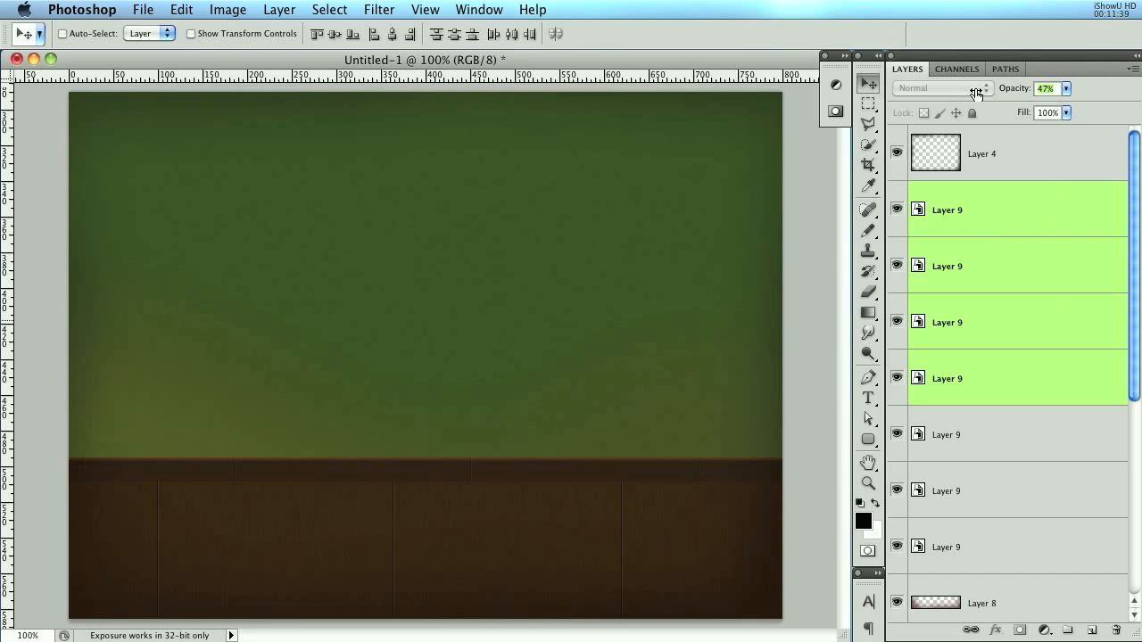
pyautogui.press('Return')
# - Group all seven line layers and name the group "wood spacers"
pyautogui.click(1035, 230)
pyautogui.keyDown('shift'); pyautogui.click(1024, 566); pyautogui.keyUp('shift')
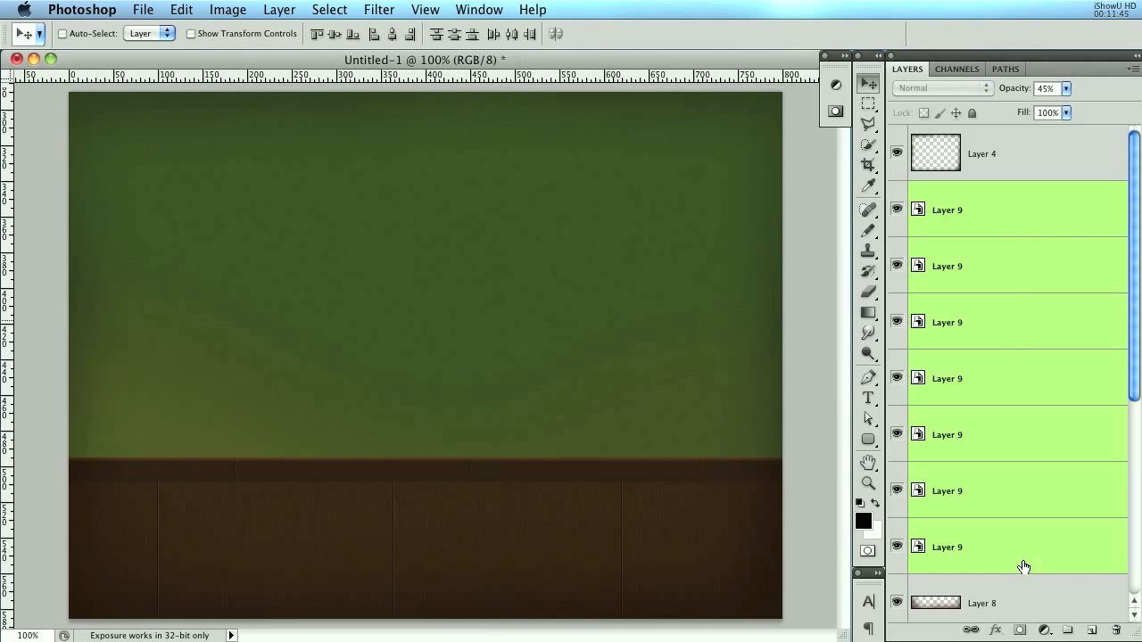
pyautogui.press('super+g')
pyautogui.doubleClick(963, 192)
pyautogui.write('wood spacers')
pyautogui.press('Return')
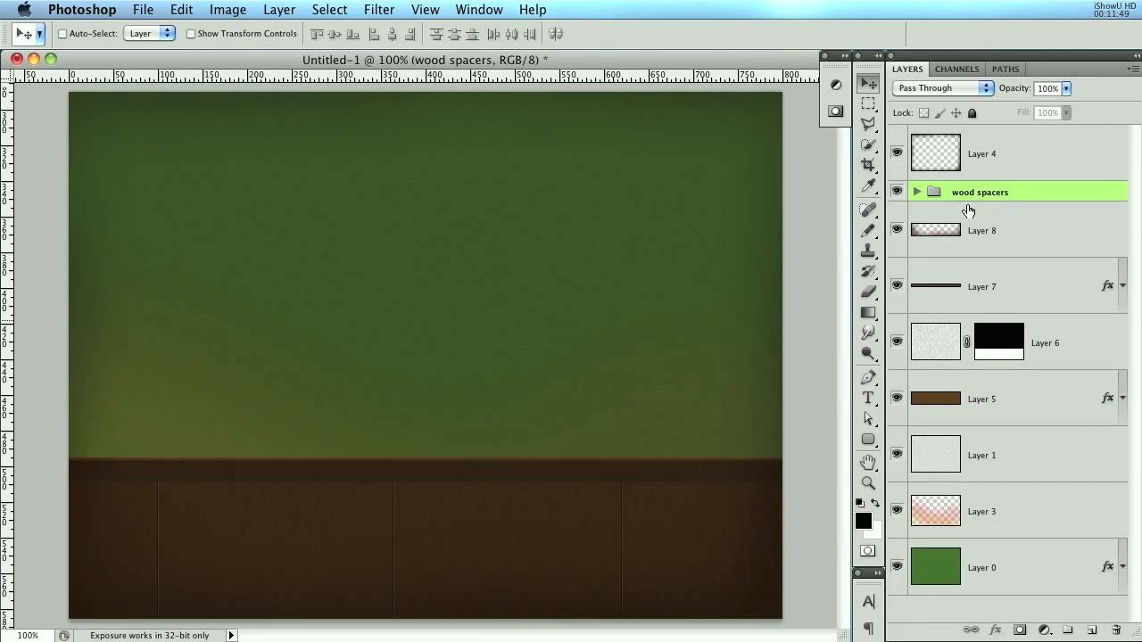
# - Group Layer 5 through the wood spacers group and name the new group "baseboard"
pyautogui.click(1052, 413)
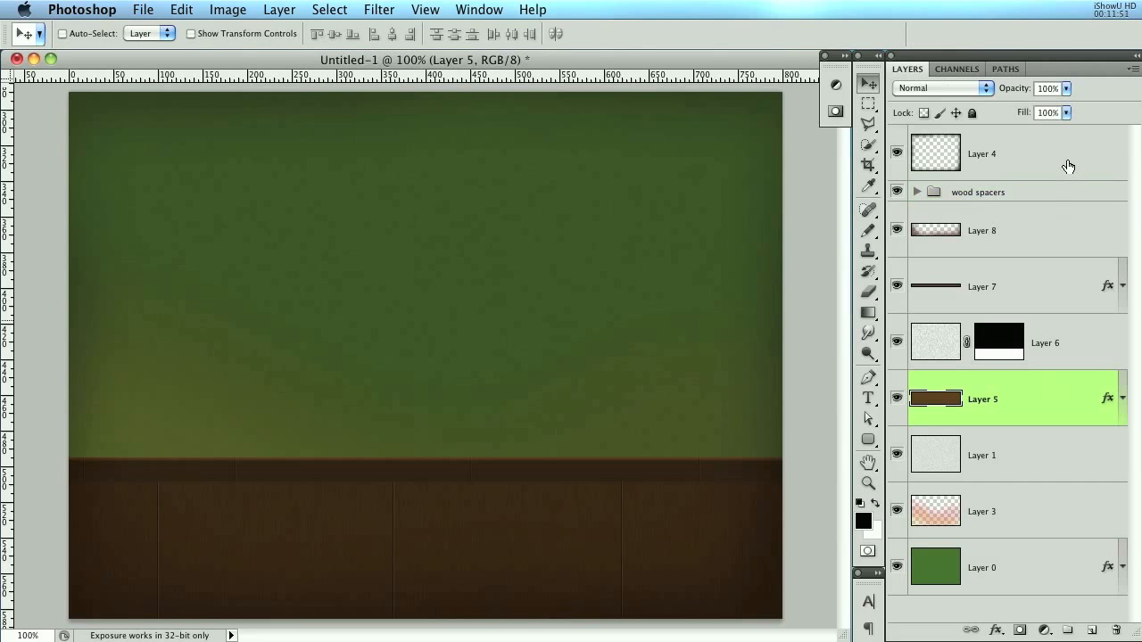
pyautogui.keyDown('shift'); pyautogui.click(1066, 200); pyautogui.keyUp('shift')
pyautogui.press('super+g')
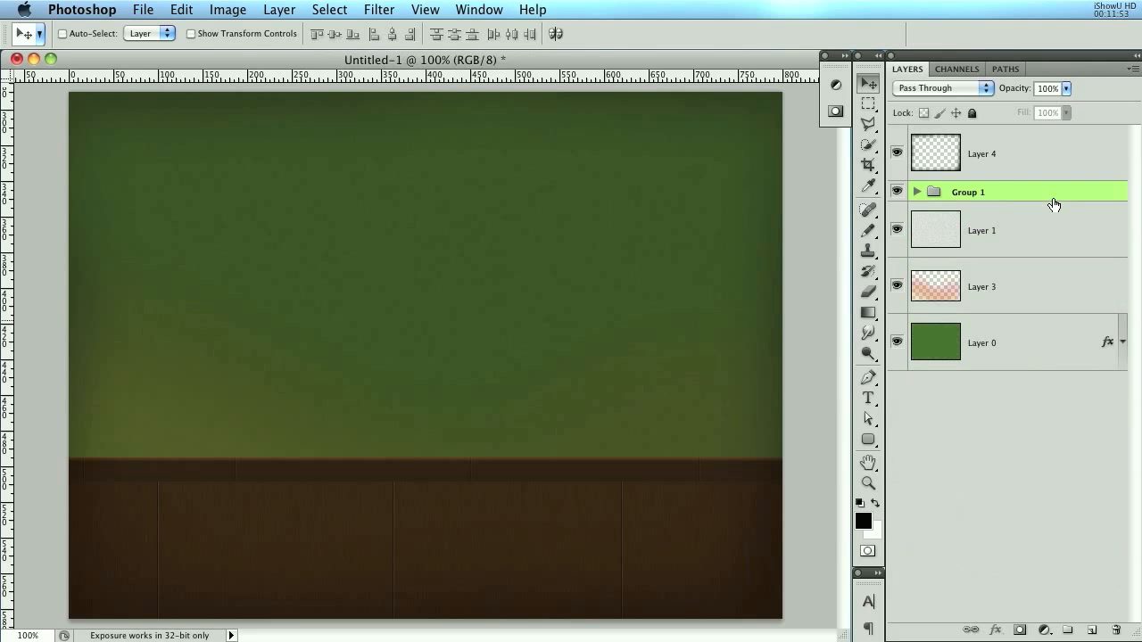
pyautogui.doubleClick(970, 192)
pyautogui.write('baseboard')
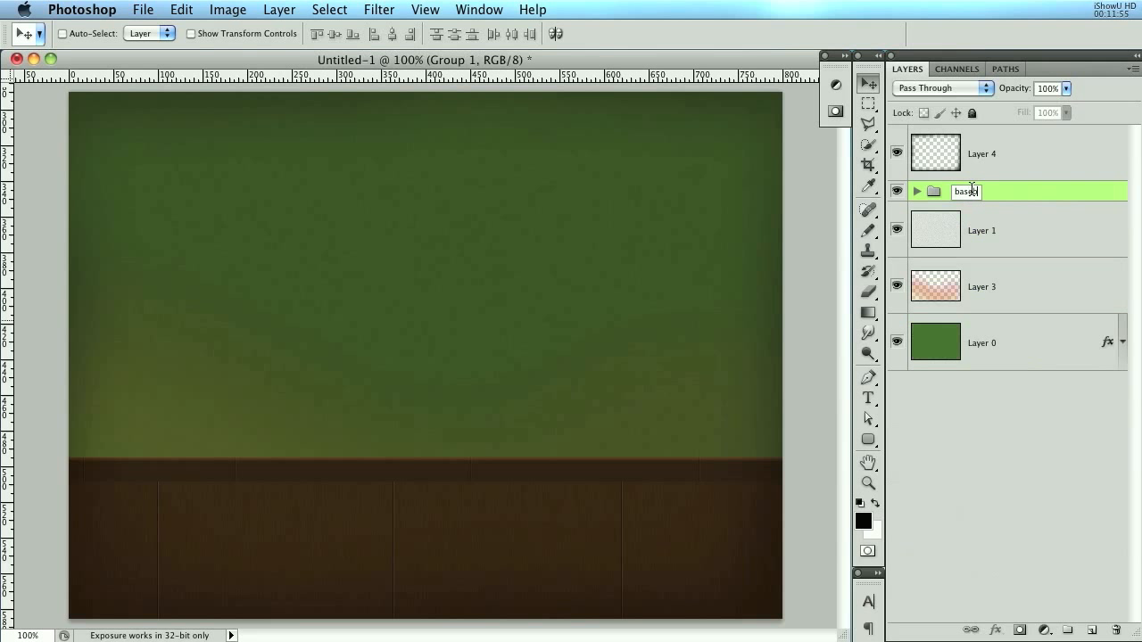
pyautogui.press('Return')
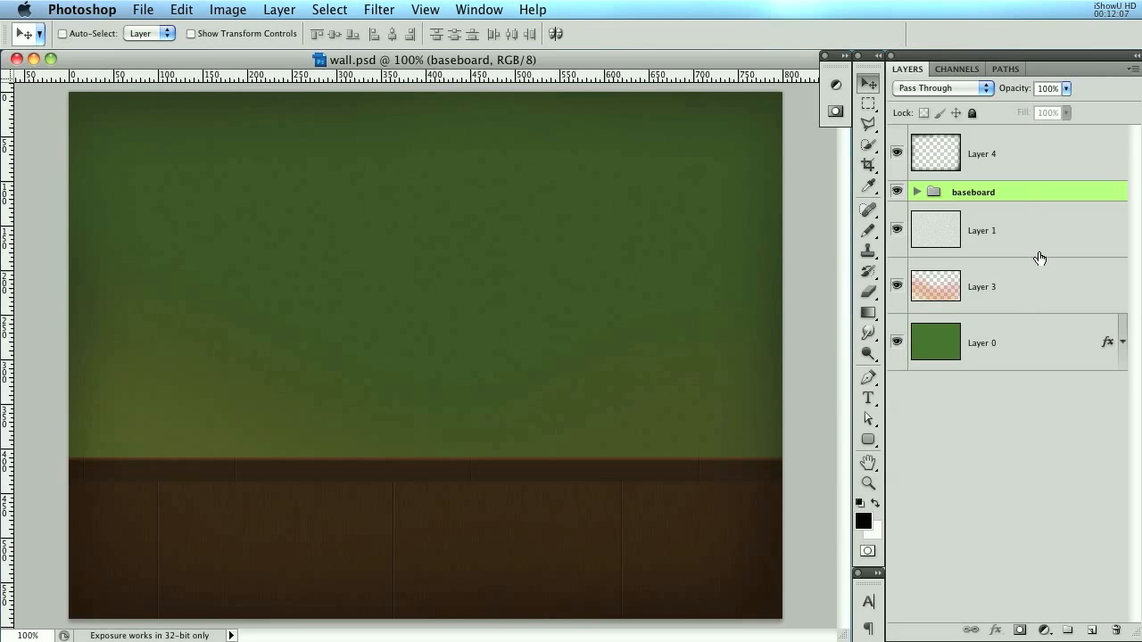
# - On a new layer above Layer 1, paint soft white strokes across the upper wall and down its sides with a 200 px brush
pyautogui.click(1040, 234)
pyautogui.click(1091, 630)
pyautogui.press('x')
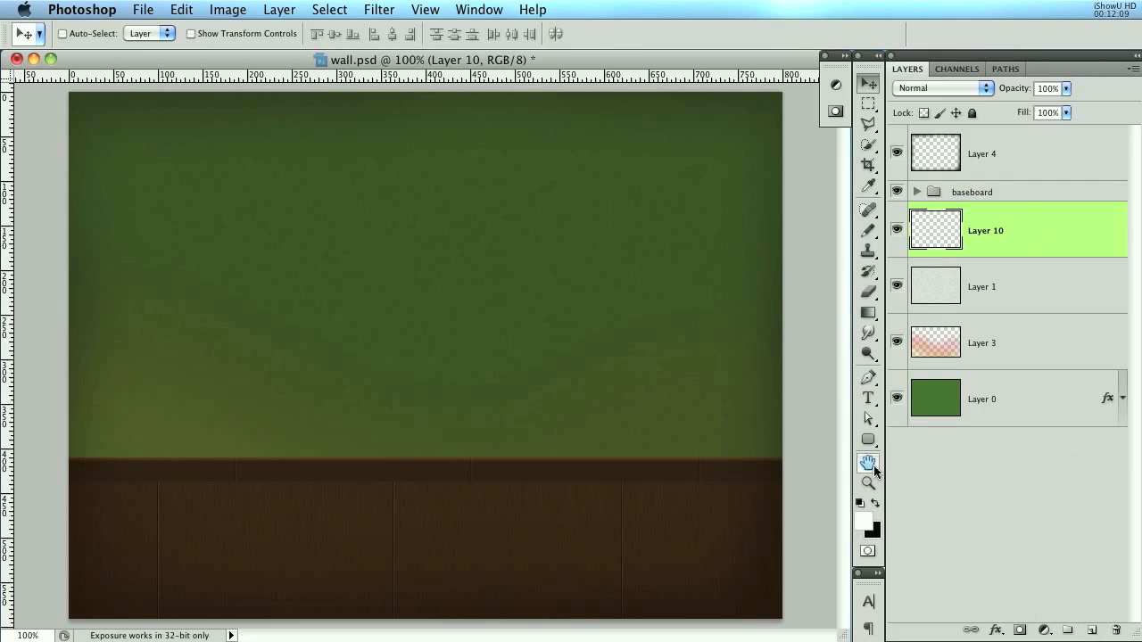
pyautogui.click(870, 229)
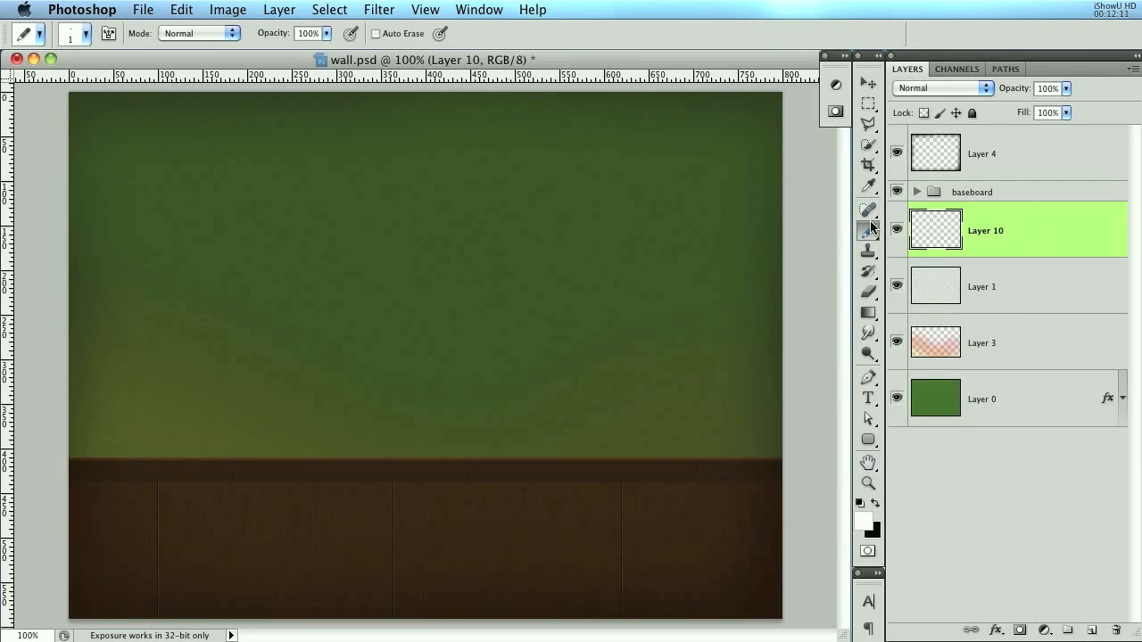
pyautogui.moveTo(873, 227)
pyautogui.mouseDown()
pyautogui.moveTo(892, 243)
pyautogui.moveTo(901, 225)
pyautogui.mouseUp()
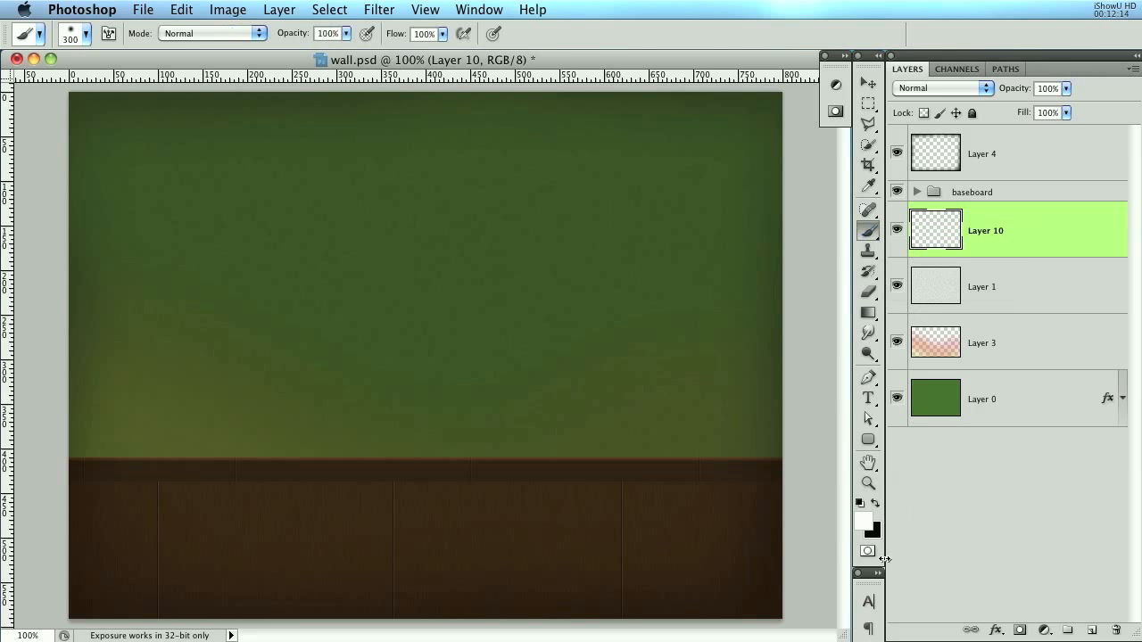
pyautogui.press('[')
pyautogui.press('[')
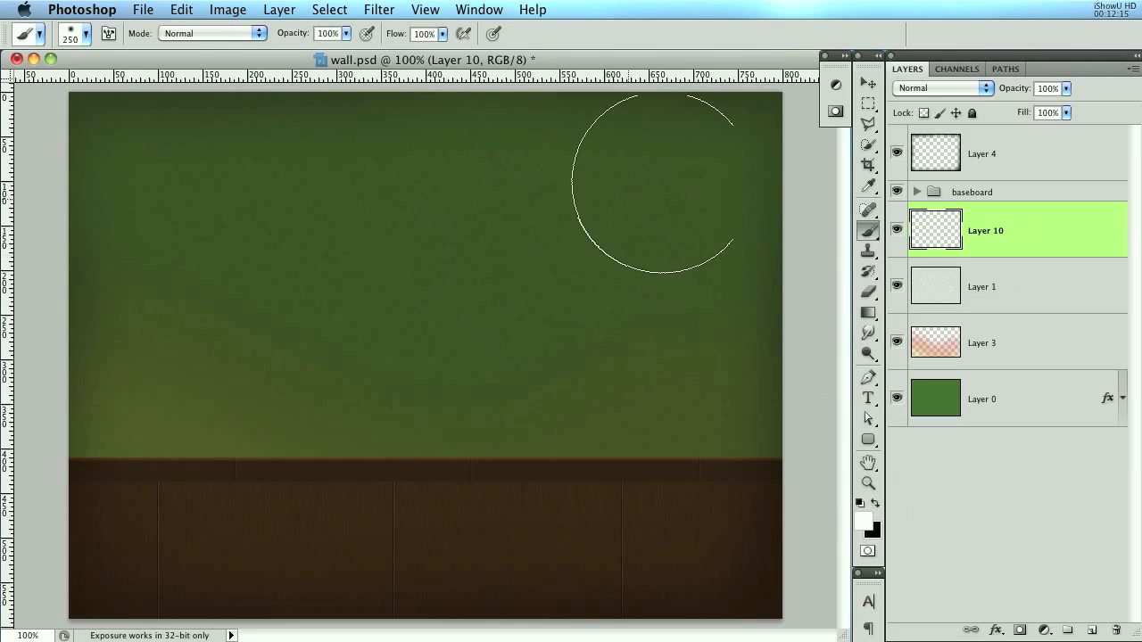
pyautogui.moveTo(678, 154); pyautogui.dragTo(707, 267)
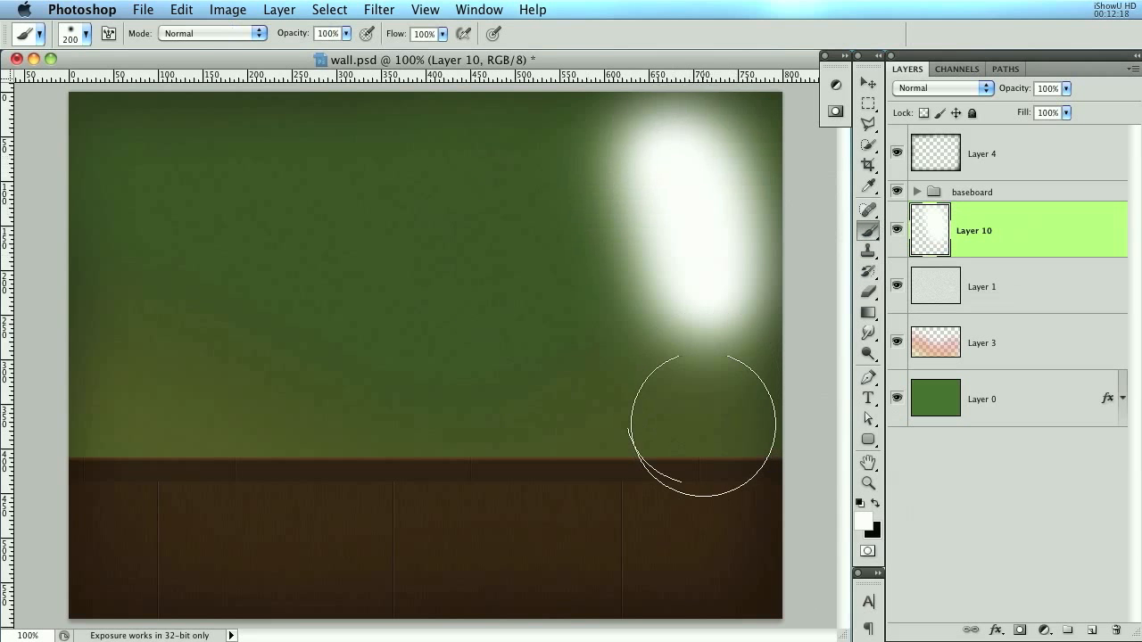
pyautogui.moveTo(592, 155)
pyautogui.mouseDown()
pyautogui.moveTo(156, 191)
pyautogui.moveTo(149, 217)
pyautogui.moveTo(205, 183)
pyautogui.moveTo(687, 175)
pyautogui.mouseUp()
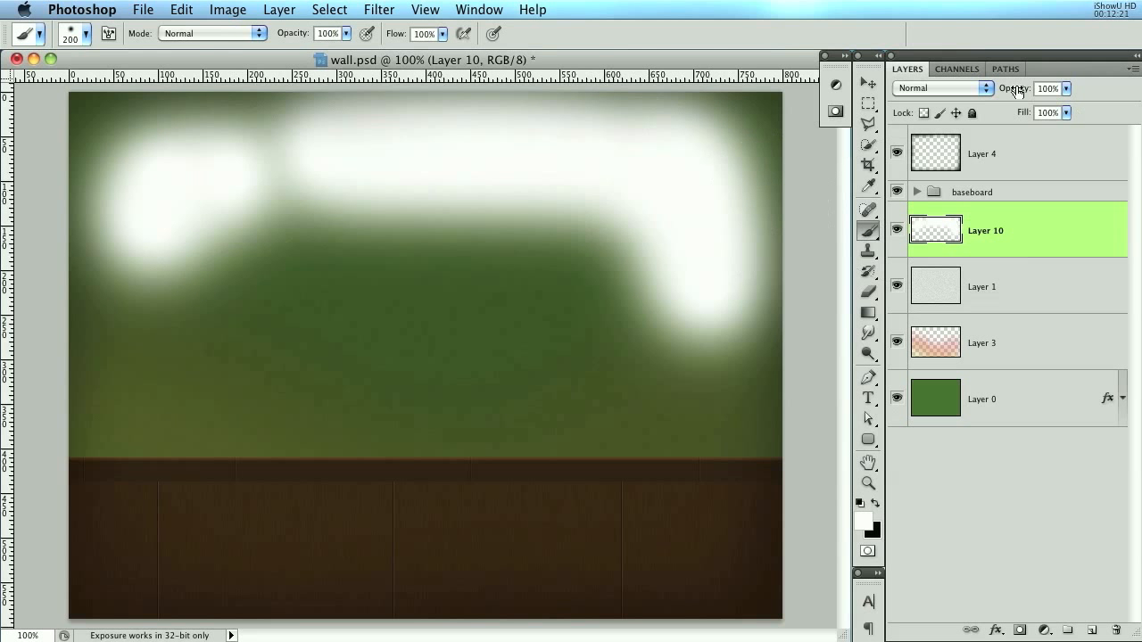
# - Set Layer 10's blend mode to Overlay and its opacity to 11%, and save the document
pyautogui.click(951, 88)
pyautogui.click(928, 266)
pyautogui.moveTo(1007, 96); pyautogui.dragTo(930, 88)
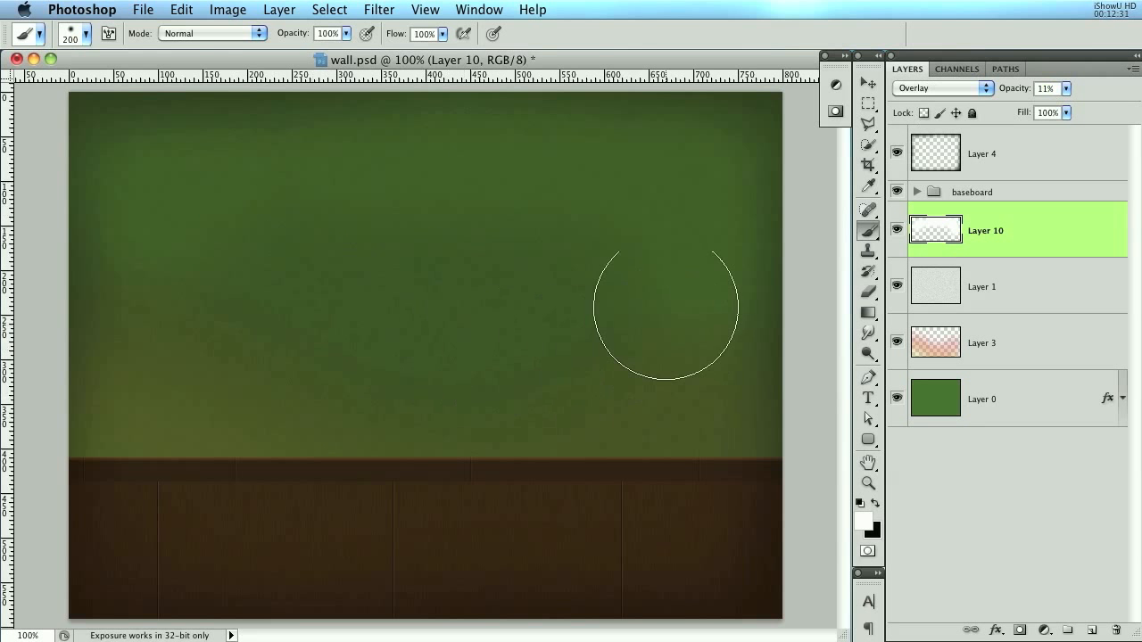
pyautogui.click(868, 418)
pyautogui.hotkey('ctrl', 's')
pyautogui.press('b')
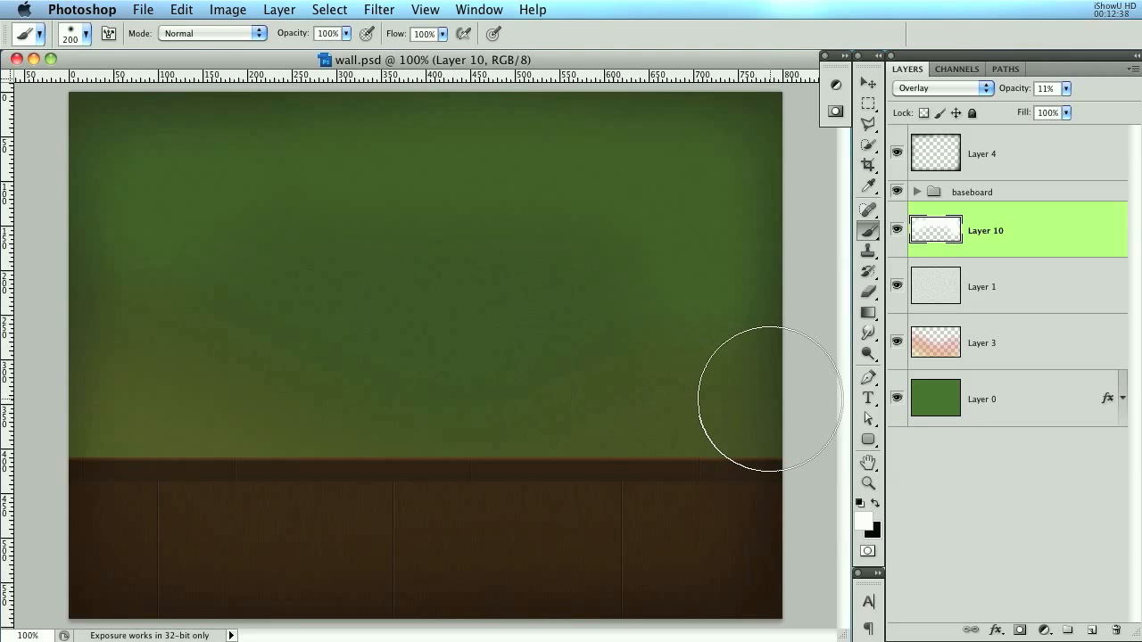
# - Switch to Chrome and search stock.xchng photos for "picture frame"
pyautogui.press('super+Tab')
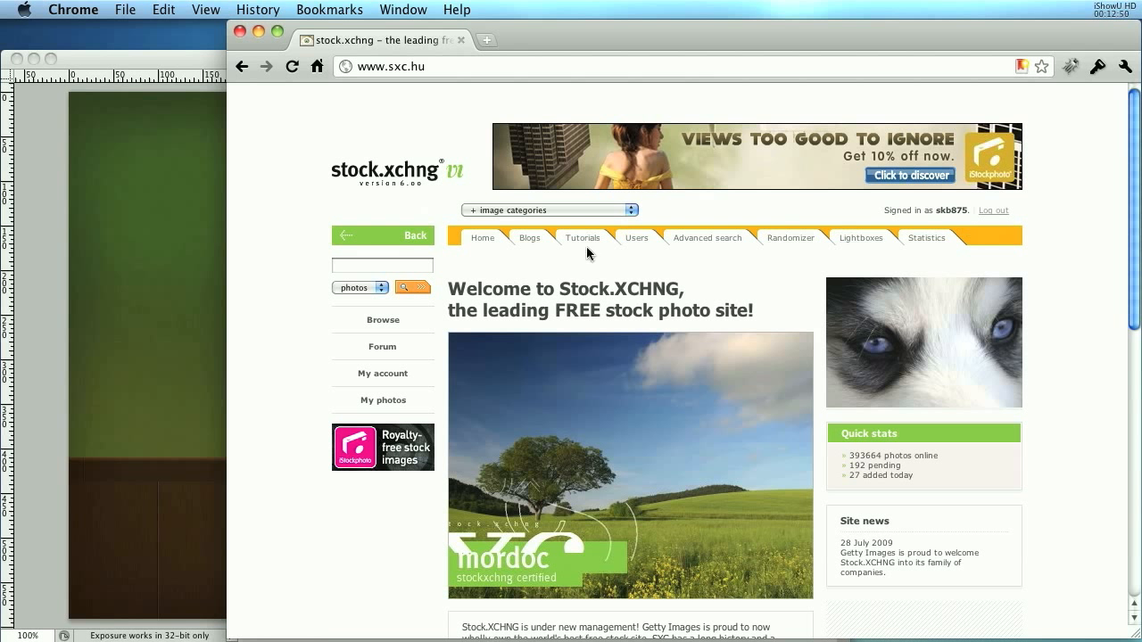
pyautogui.click(395, 265)
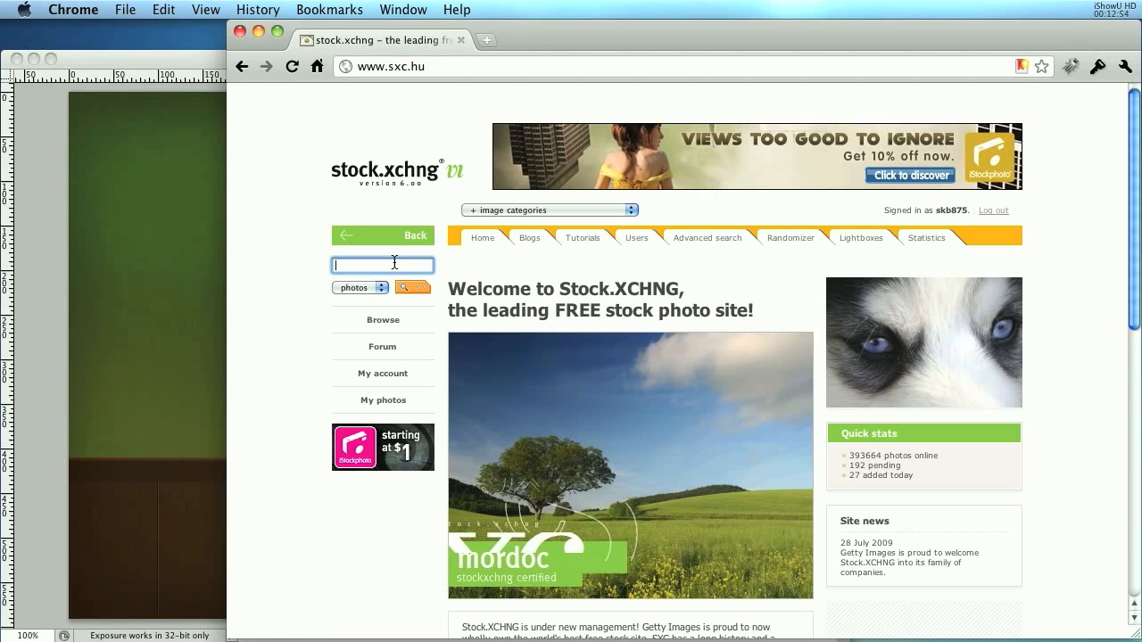
pyautogui.write('picture frame')
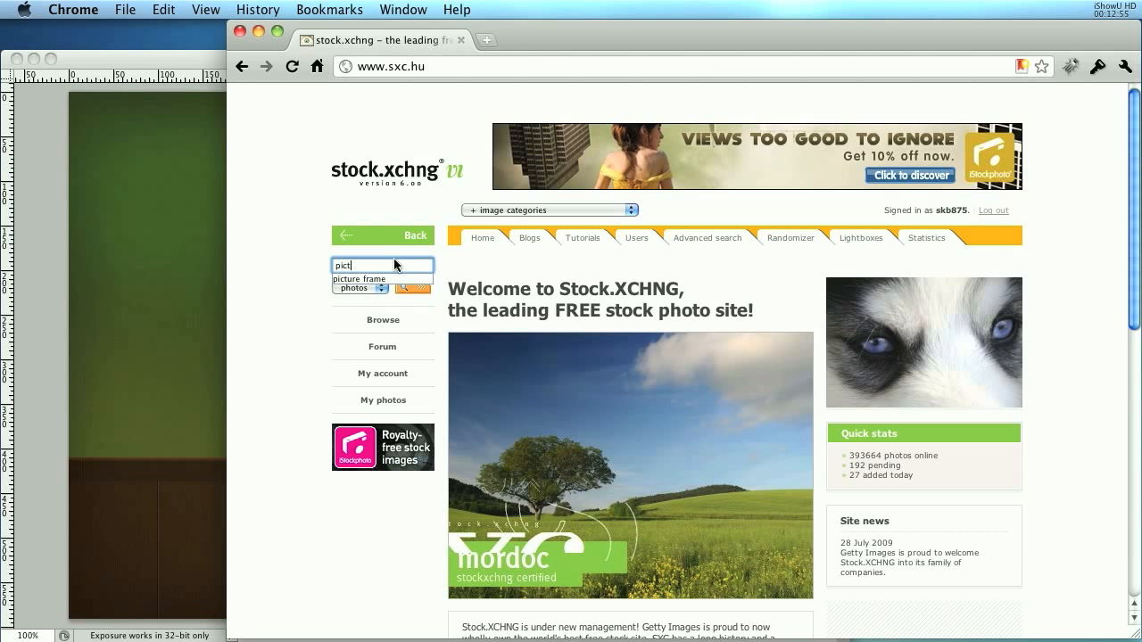
pyautogui.press('Return')
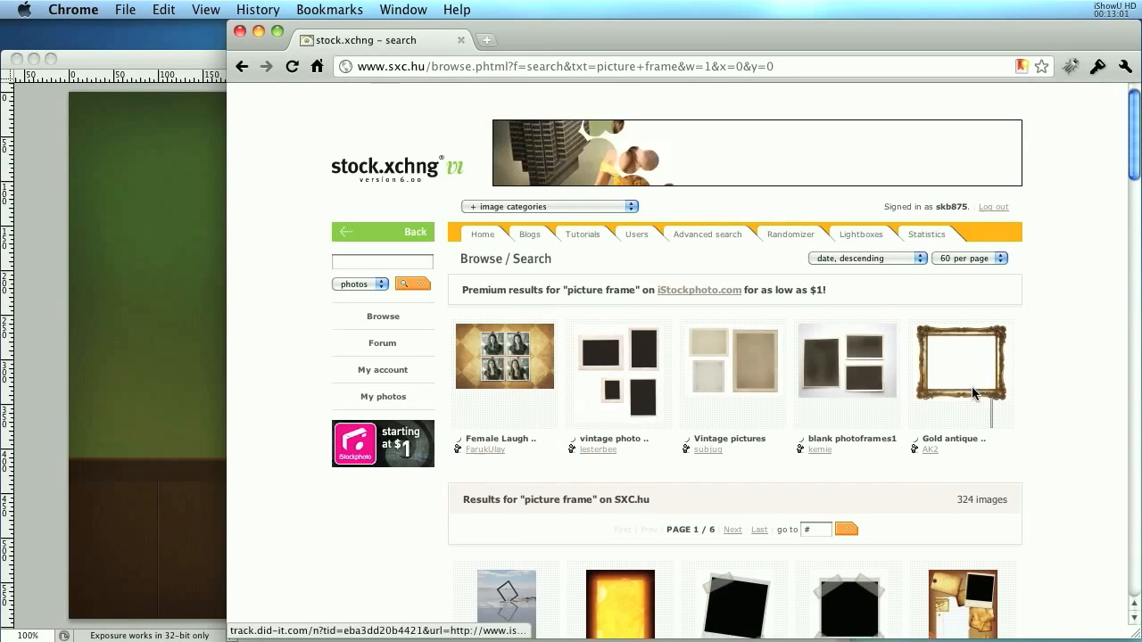
# - Look through the first page of picture frame results for a suitable frame image
pyautogui.scroll(-15, 971, 386)
pyautogui.scroll(-10, 974, 397)
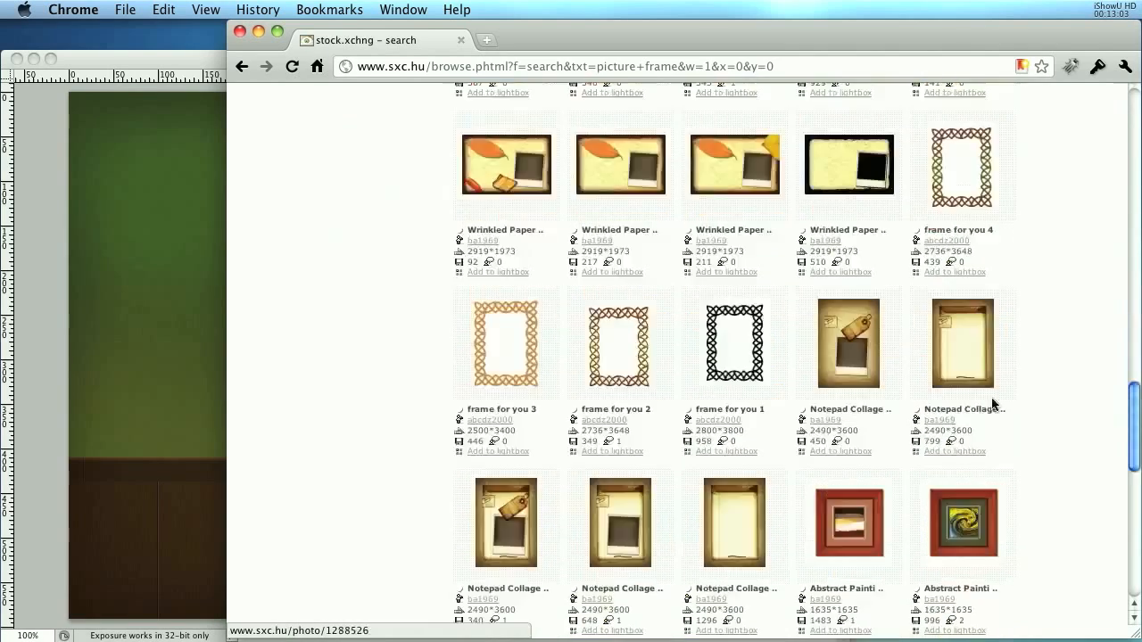
pyautogui.scroll(20, 789, 537)
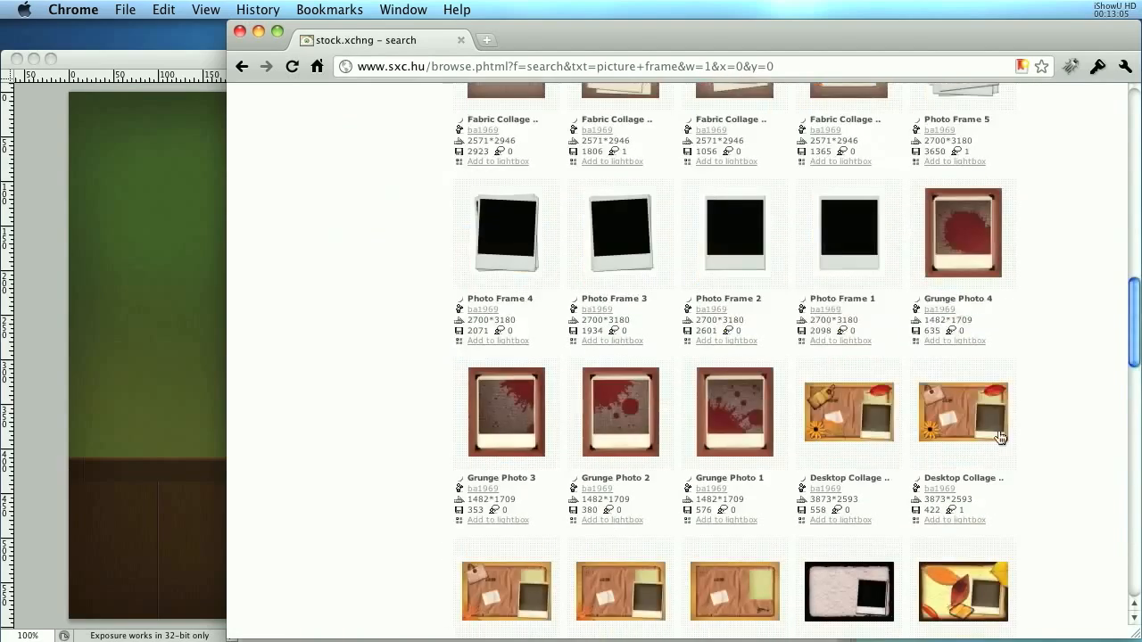
pyautogui.click(958, 257)
pyautogui.click(1048, 274)
pyautogui.scroll(-20, 1004, 308)
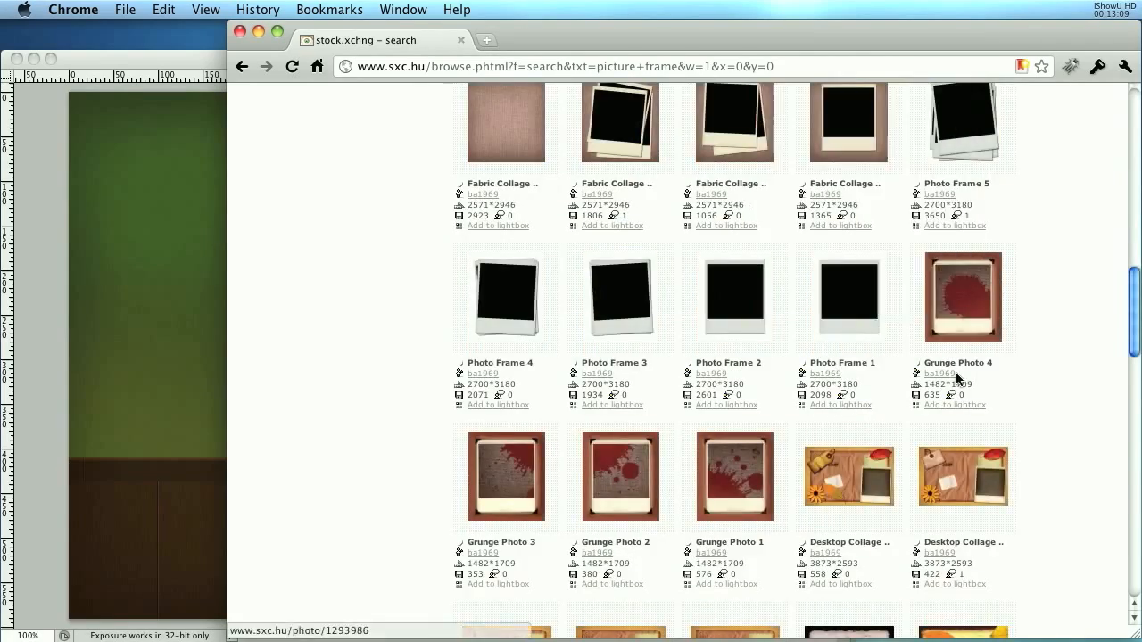
pyautogui.scroll(-5, 1044, 486)
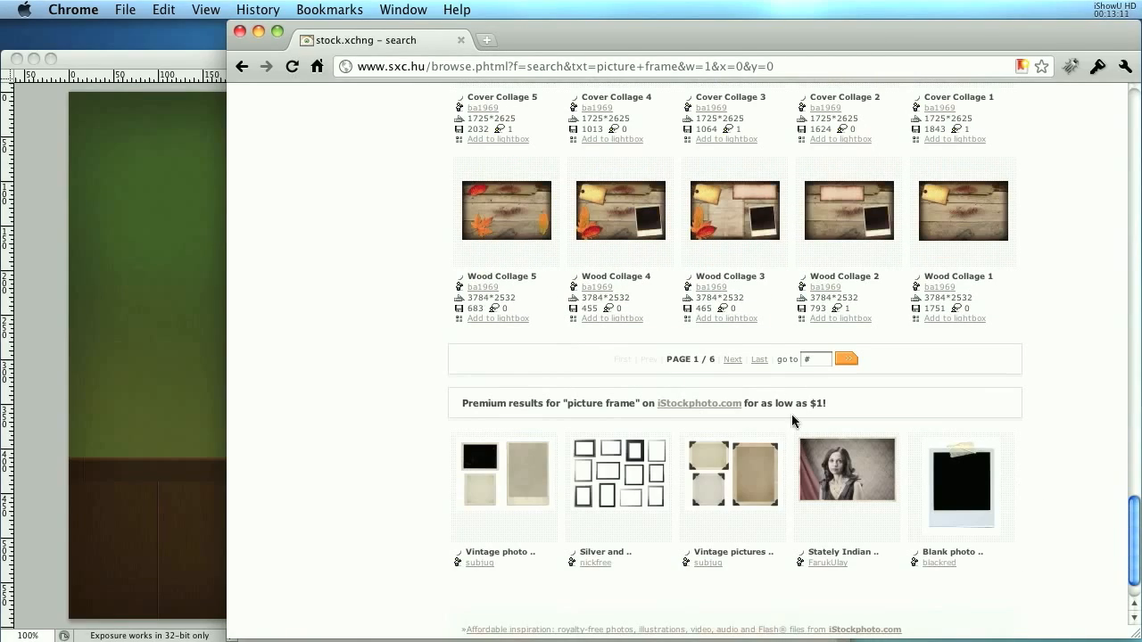
# - Go to the second results page and open the cream "Frame" photo with the wavy trim
pyautogui.click(727, 359)
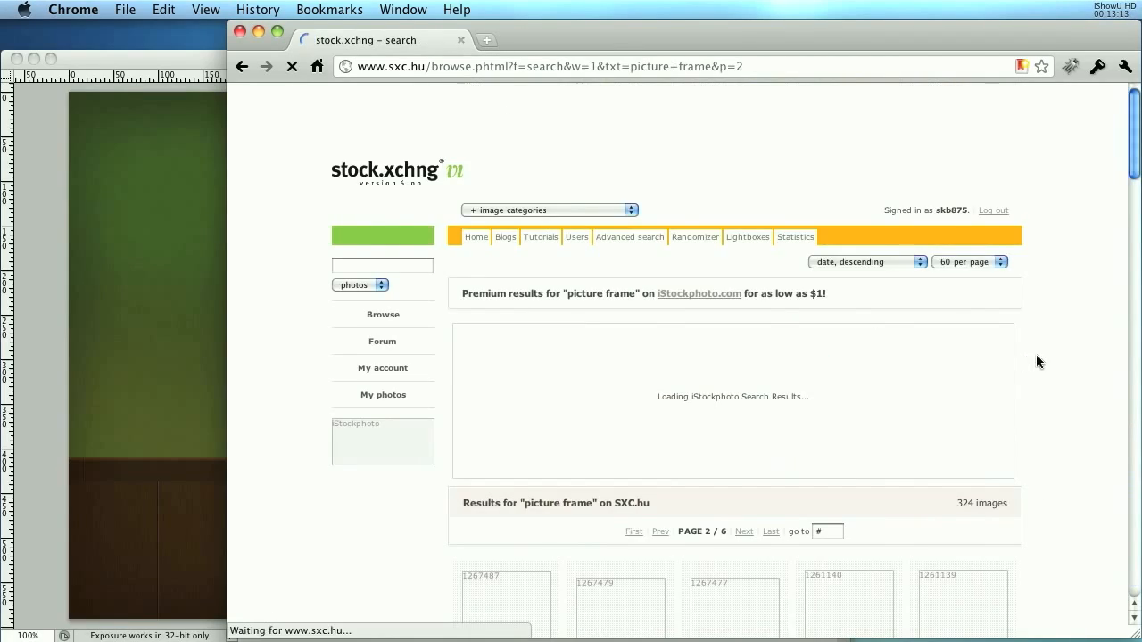
pyautogui.scroll(-15, 1056, 365)
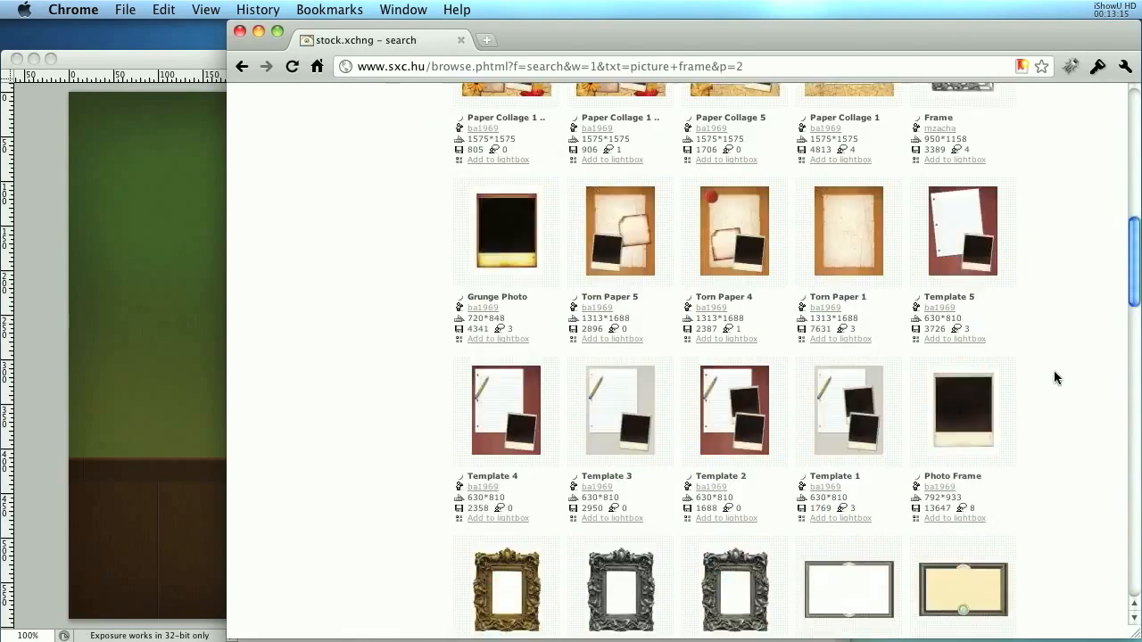
pyautogui.scroll(-3, 1055, 378)
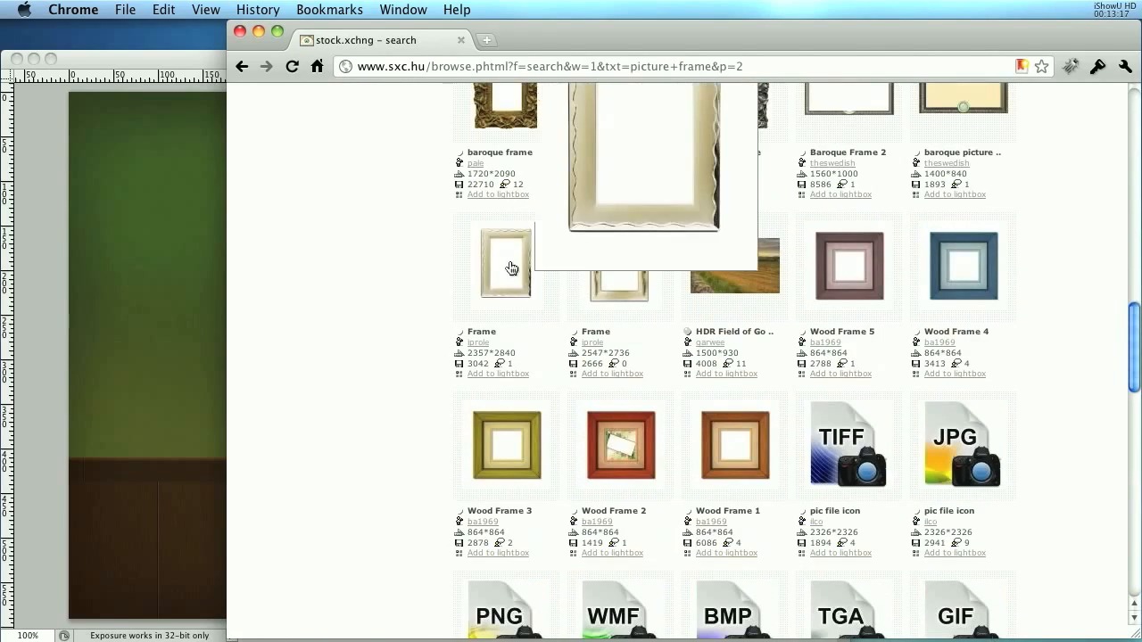
pyautogui.scroll(3, 500, 268)
pyautogui.moveTo(642, 390)
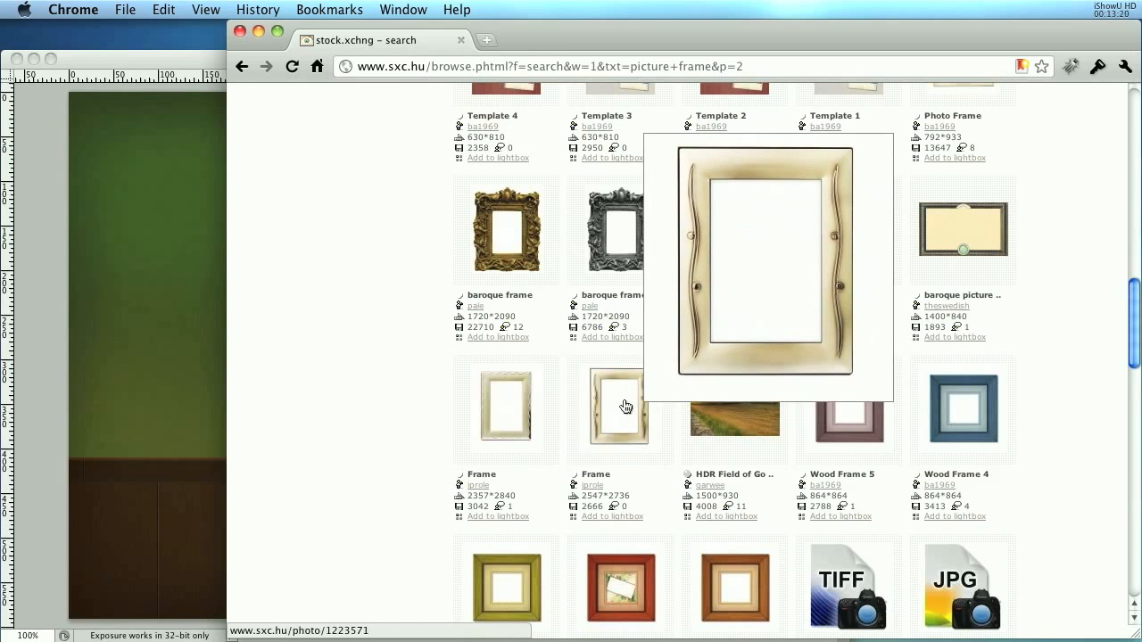
pyautogui.click(527, 403)
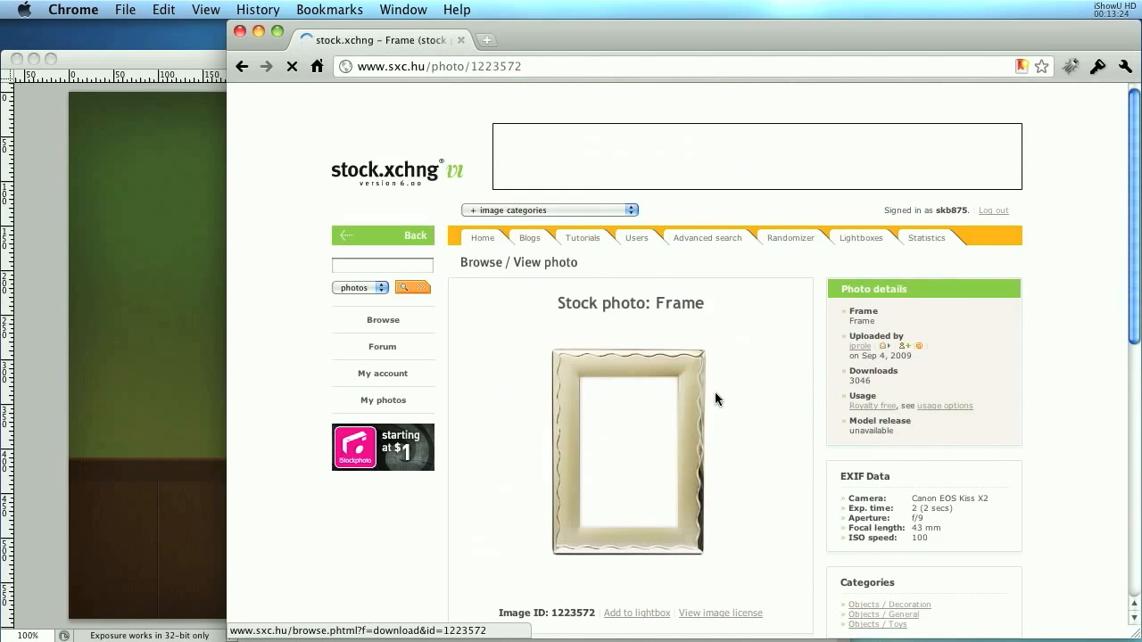
# - Capture a screenshot of the whole cream frame on the photo page, then minimize the browser window
pyautogui.scroll(-3, 713, 397)
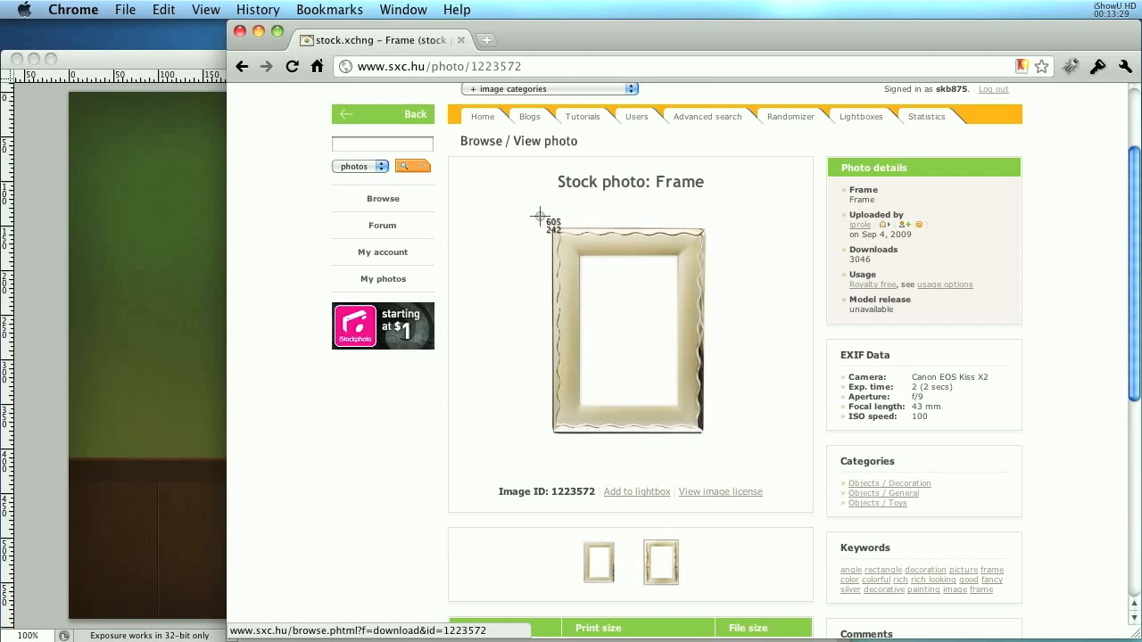
pyautogui.moveTo(540, 216); pyautogui.dragTo(715, 442)
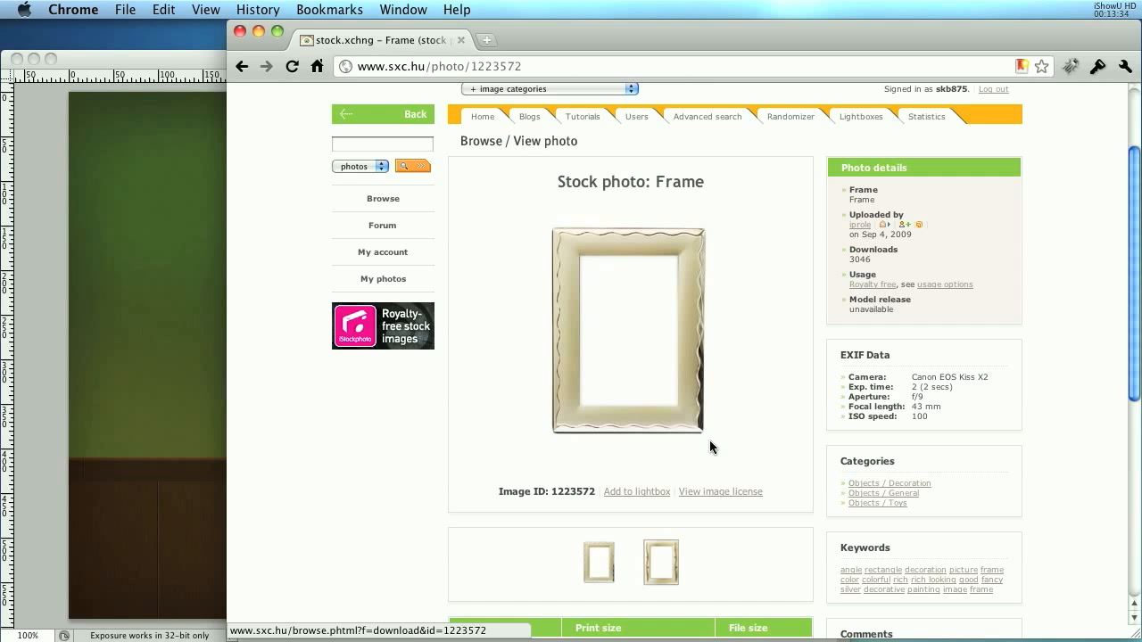
pyautogui.click(258, 31)
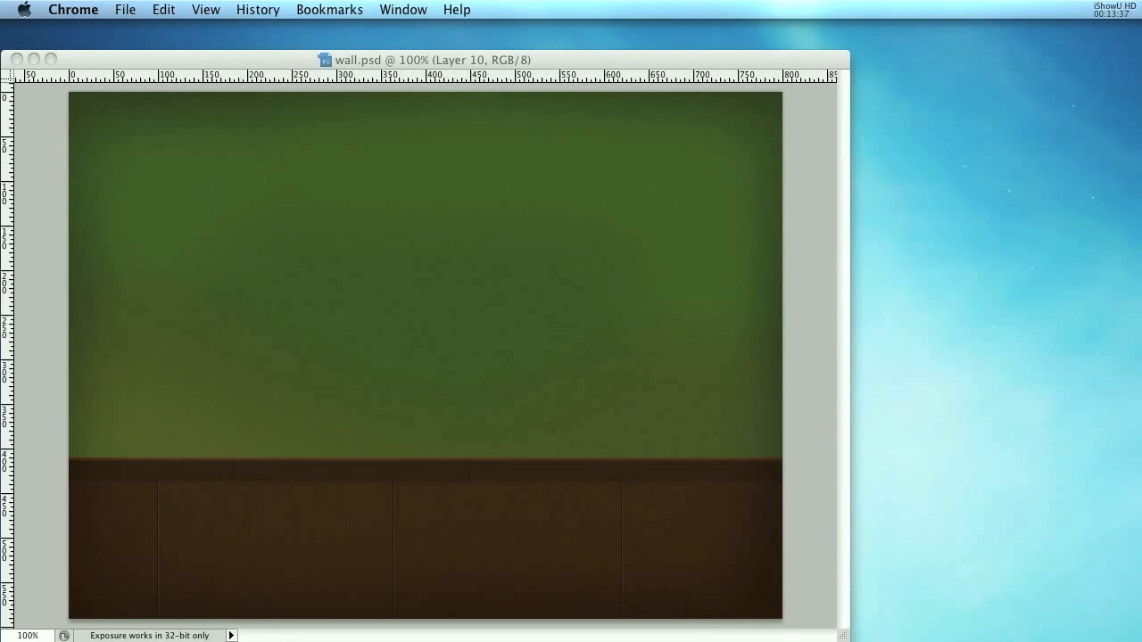
# - Place the frame screenshot into wall.psd in Photoshop and move its layer above Layer 4
pyautogui.moveTo(622, 398); pyautogui.dragTo(482, 316)
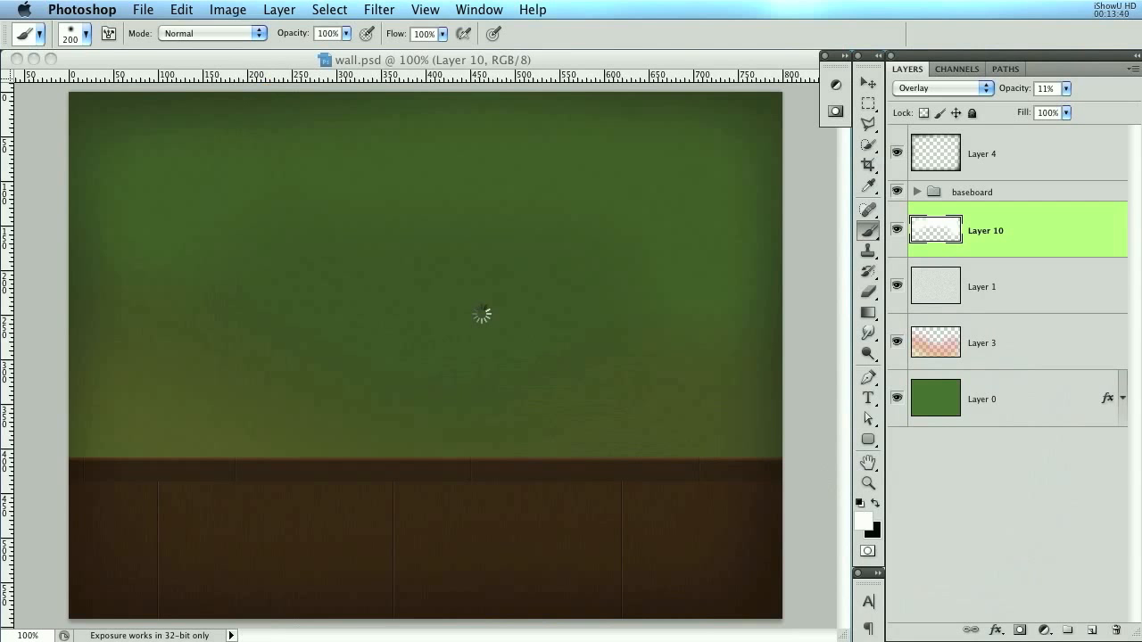
pyautogui.press('Return')
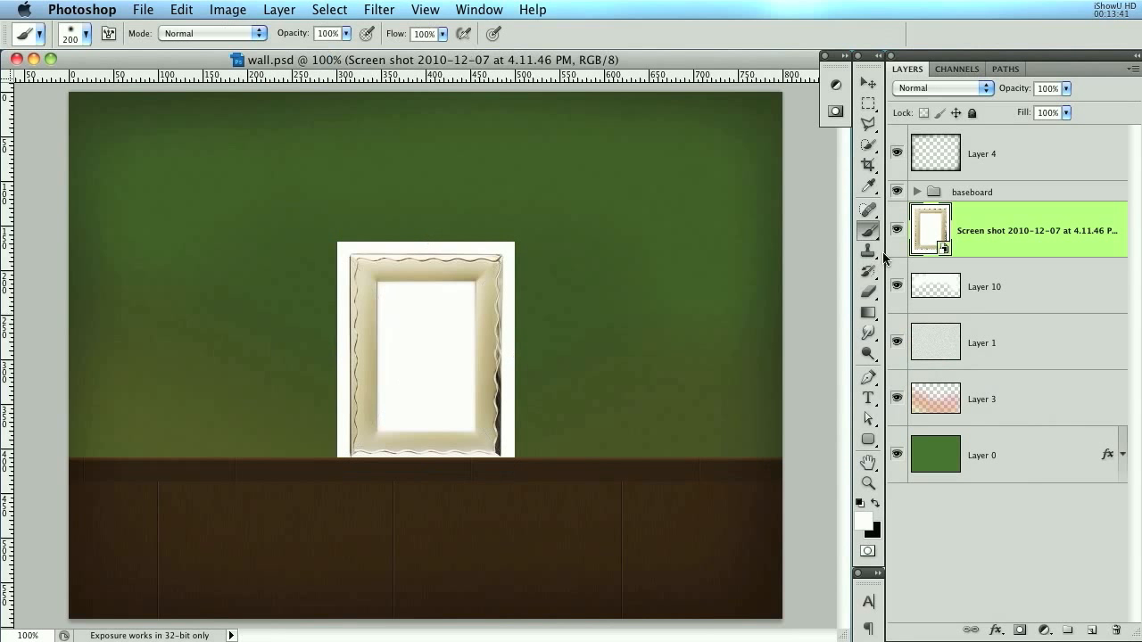
pyautogui.moveTo(1091, 141); pyautogui.dragTo(1085, 144)
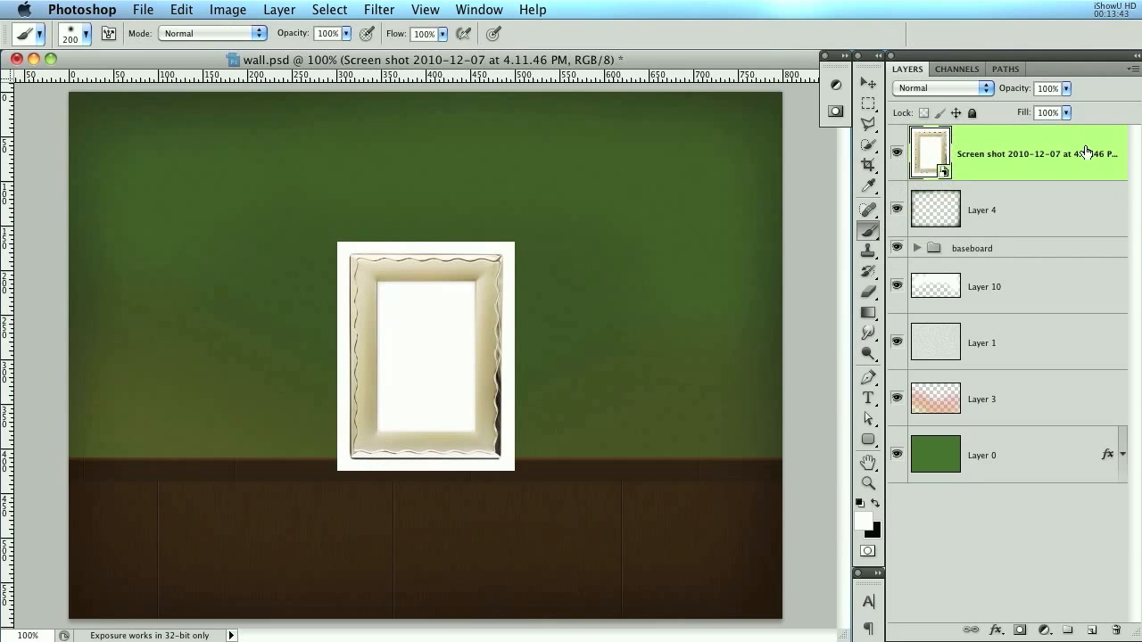
# - Group Layer 4 through Layer 0, including the baseboard group, and name the new group "wall"
pyautogui.click(1050, 223)
pyautogui.keyDown('shift'); pyautogui.click(1057, 462); pyautogui.keyUp('shift')
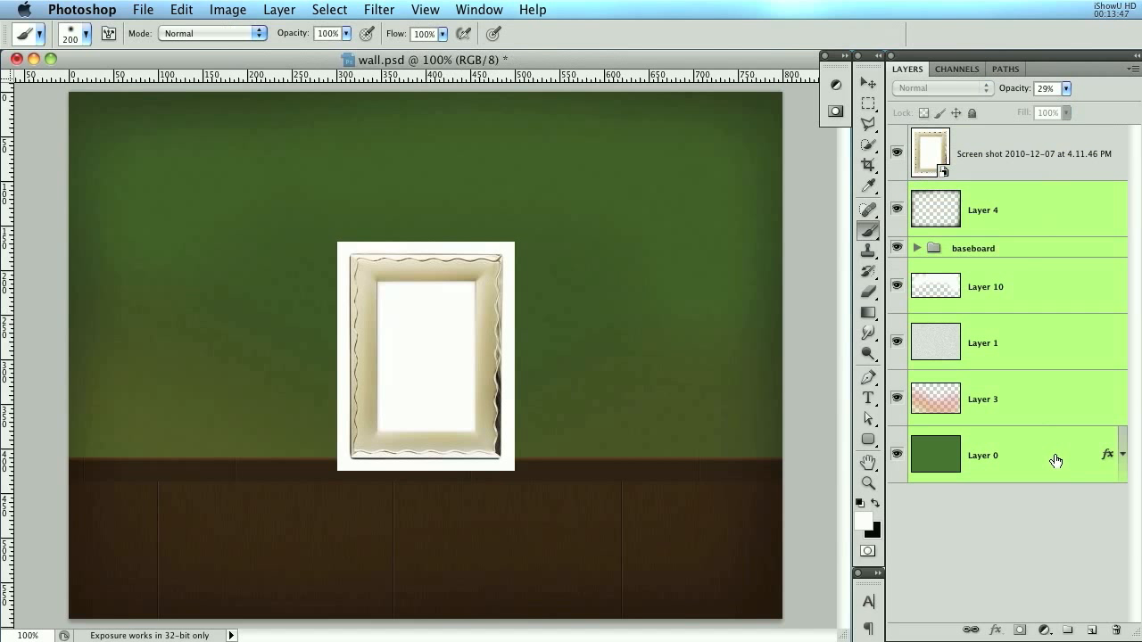
pyautogui.press('super+g')
pyautogui.doubleClick(977, 194)
pyautogui.write('wall')
pyautogui.press('Return')
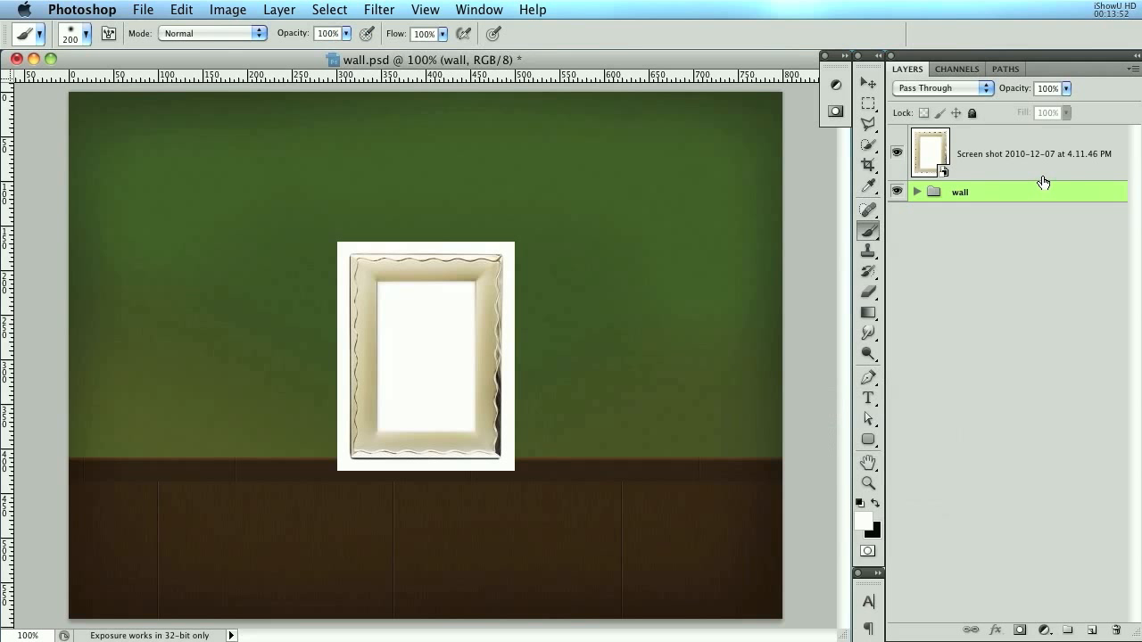
# - Add a new layer above the frame screenshot and lower the screenshot layer's opacity to 38%
pyautogui.click(1044, 174)
pyautogui.click(1092, 630)
pyautogui.click(1051, 204)
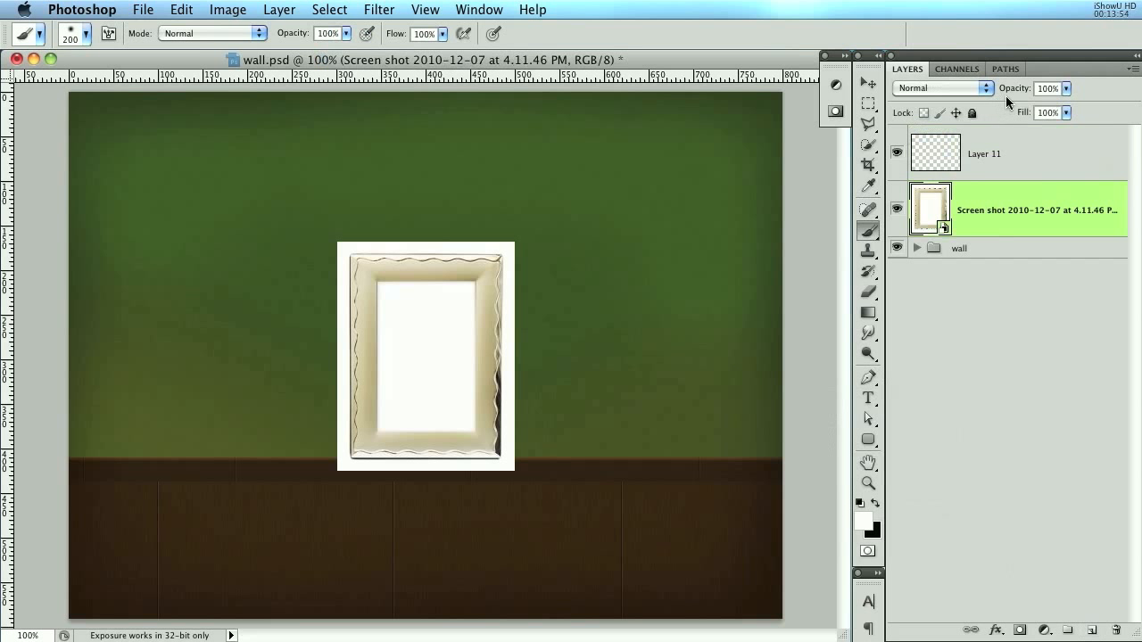
pyautogui.moveTo(1015, 96); pyautogui.dragTo(957, 95)
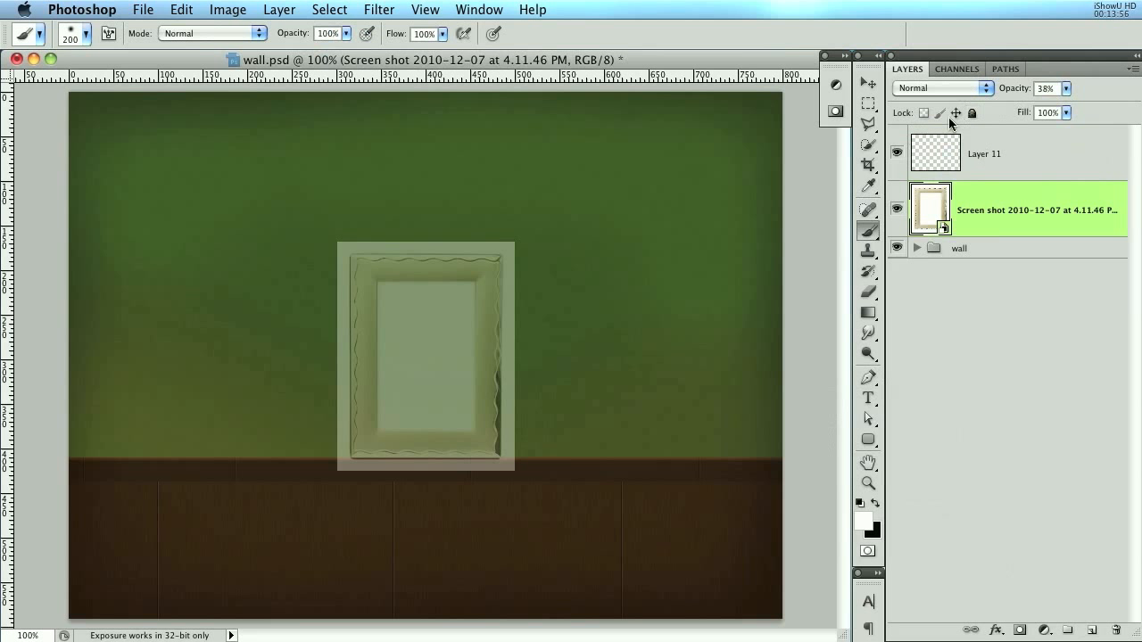
# - Move the frame screenshot up and left on the green wall and scale it down to about 165 px wide
pyautogui.click(870, 83)
pyautogui.moveTo(558, 375); pyautogui.dragTo(476, 312)
pyautogui.press('super+t')
pyautogui.moveTo(448, 407); pyautogui.dragTo(488, 490)
pyautogui.press('Return')
# - On Layer 11, draw a rounded rectangle with a 4 px radius, about 142 by 192 px, over the frame's outer edge
pyautogui.press('super+plus')
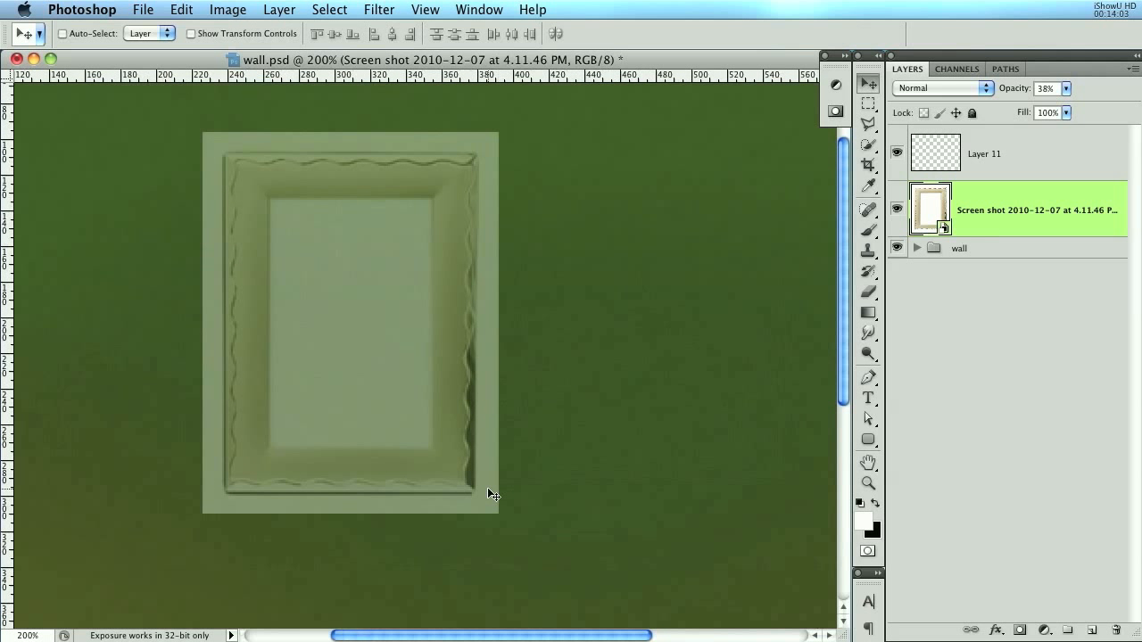
pyautogui.click(1026, 152)
pyautogui.click(868, 439)
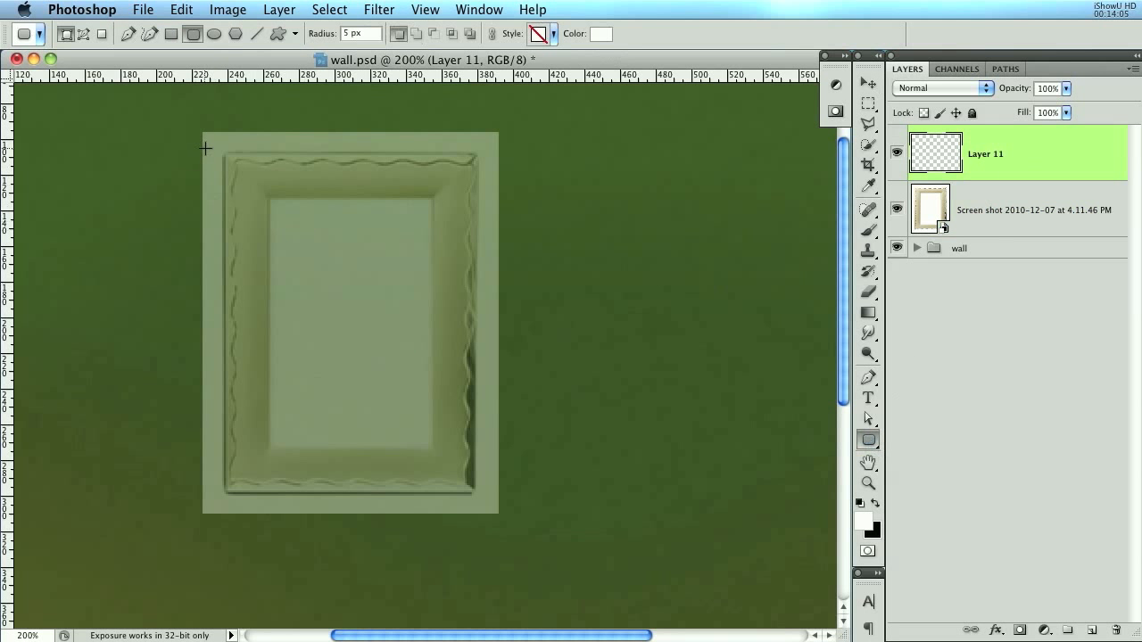
pyautogui.press('super+plus')
pyautogui.moveTo(265, 285); pyautogui.dragTo(331, 355)
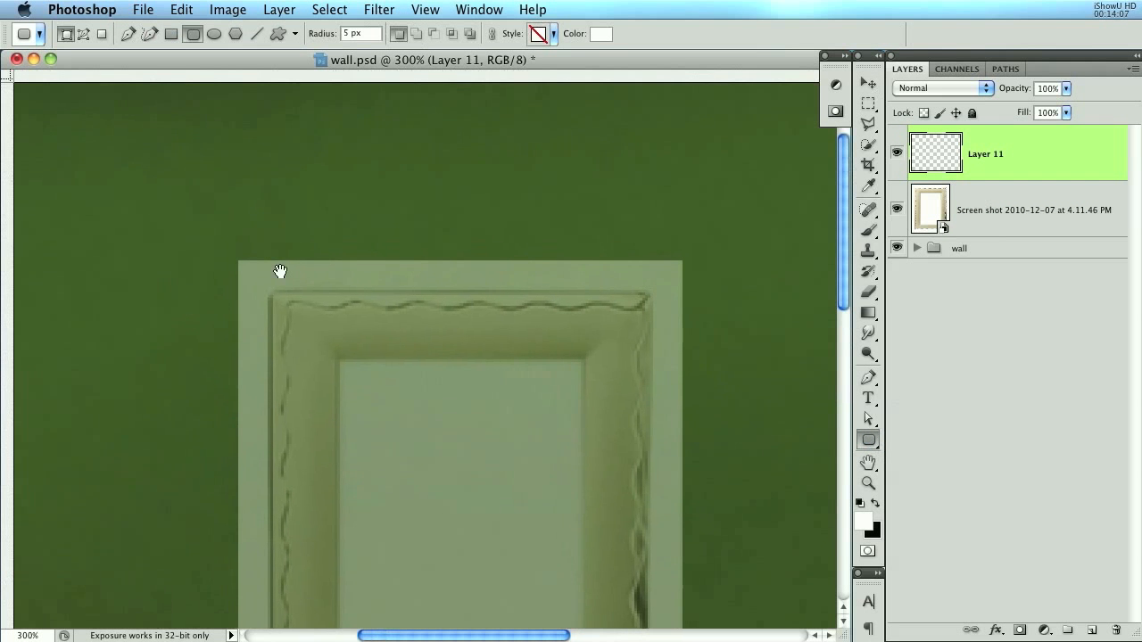
pyautogui.moveTo(286, 328); pyautogui.dragTo(388, 423)
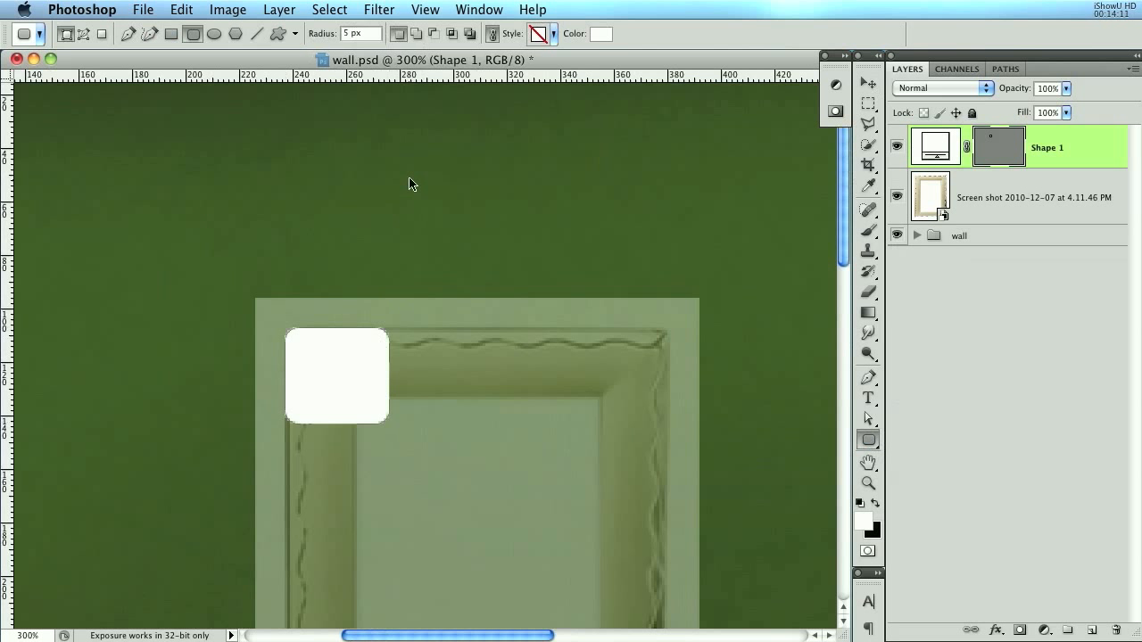
pyautogui.press('super+z')
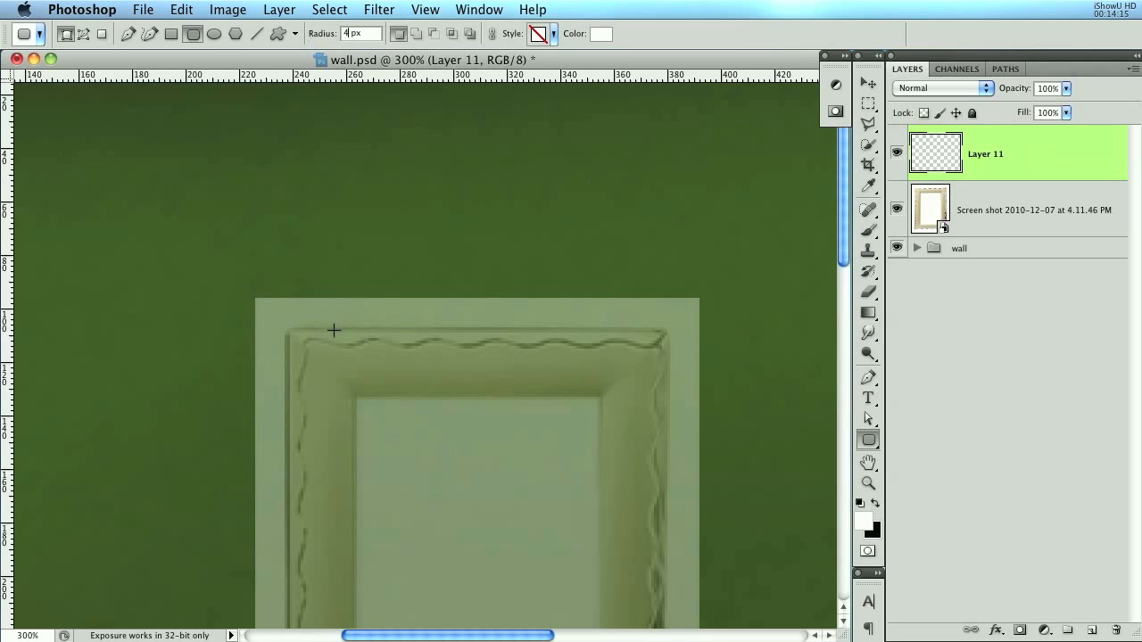
pyautogui.moveTo(420, 434); pyautogui.dragTo(384, 228)
pyautogui.press('super+minus')
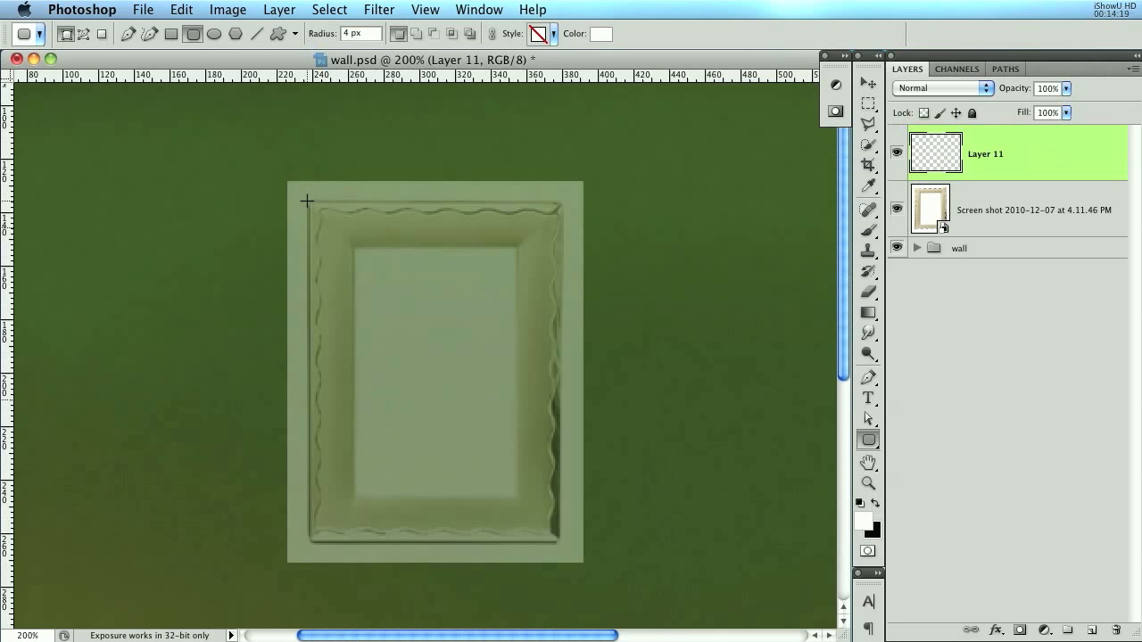
pyautogui.moveTo(307, 202); pyautogui.dragTo(559, 542)
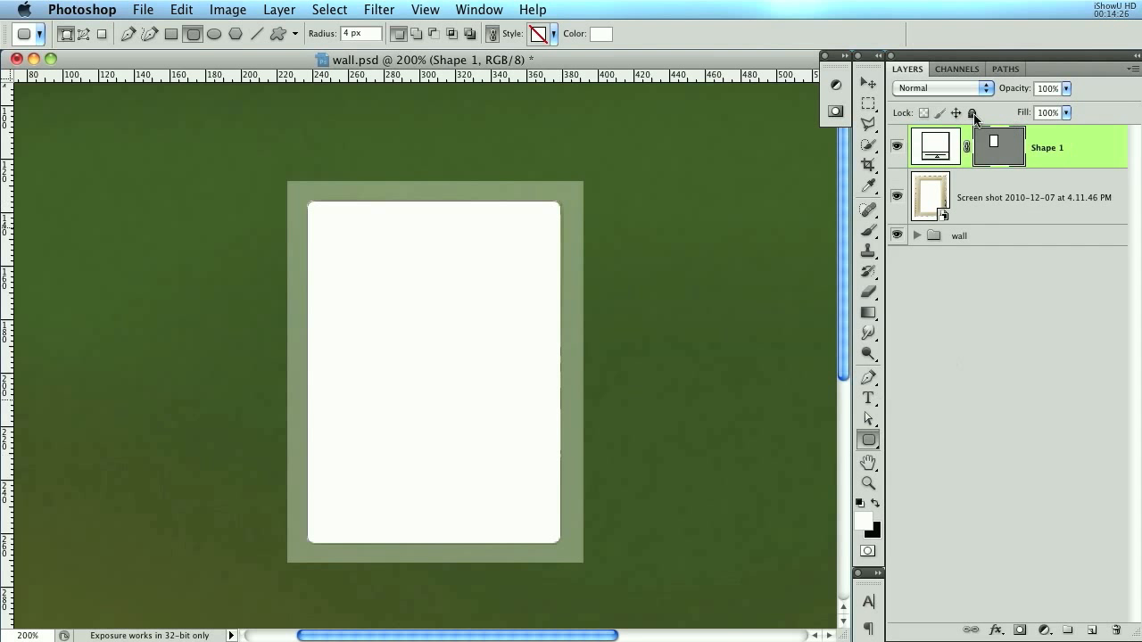
# - Change the rounded rectangle's fill color to near-black
pyautogui.doubleClick(931, 147)
pyautogui.moveTo(717, 294); pyautogui.dragTo(505, 385)
pyautogui.click(1006, 166)
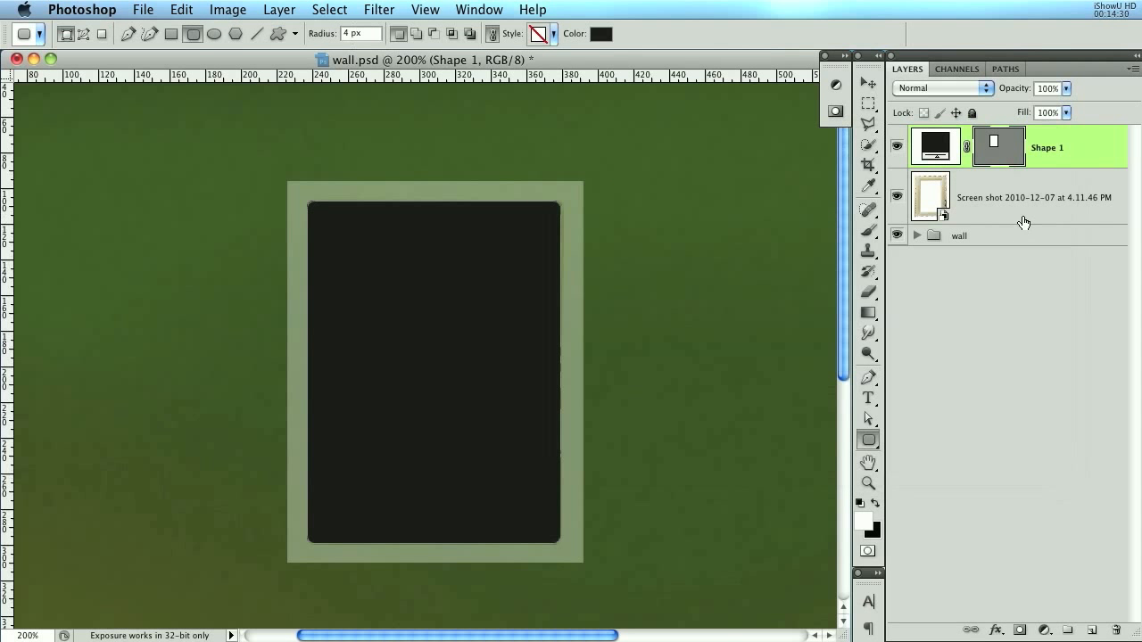
# - Hide Shape 1 and set the frame screenshot layer's opacity to 100%
pyautogui.click(895, 197)
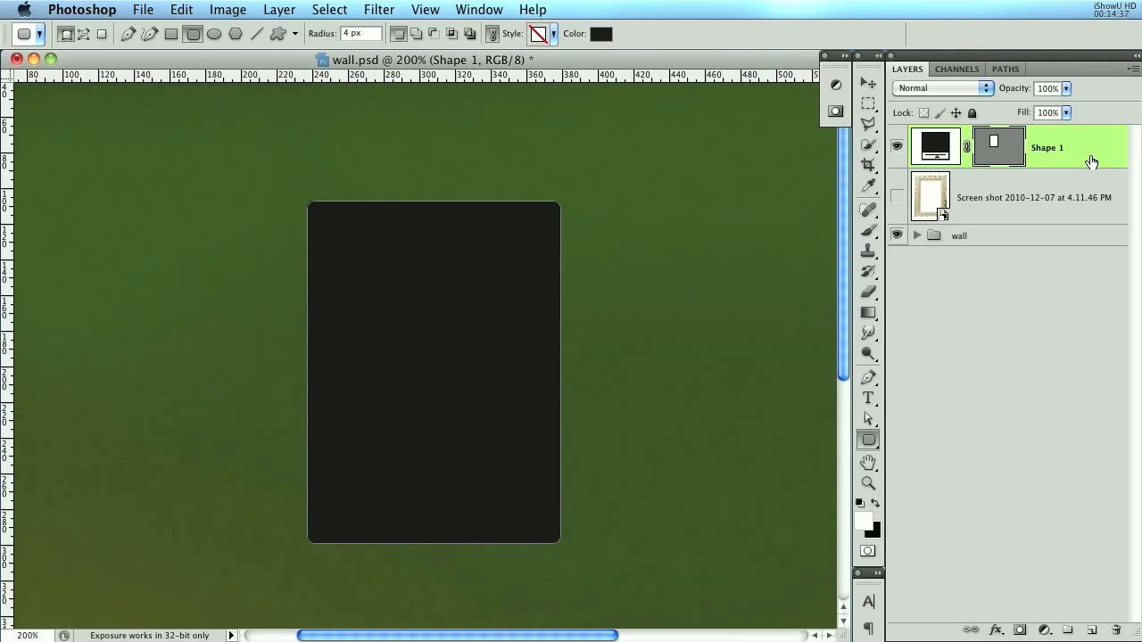
pyautogui.click(897, 148)
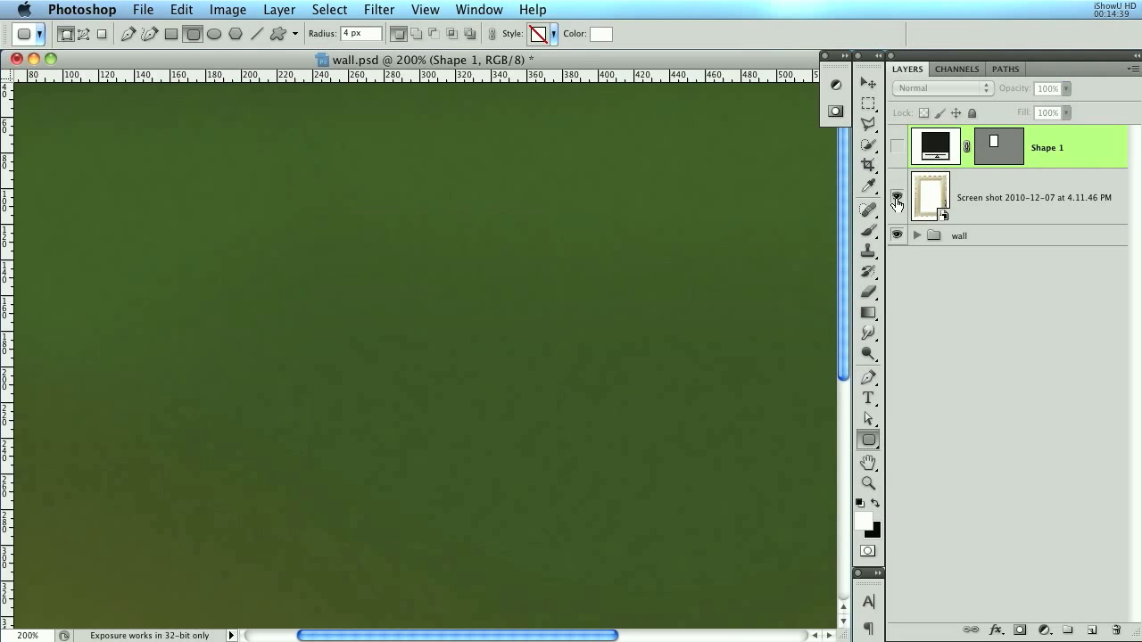
pyautogui.click(897, 198)
pyautogui.click(1035, 201)
pyautogui.click(1021, 93)
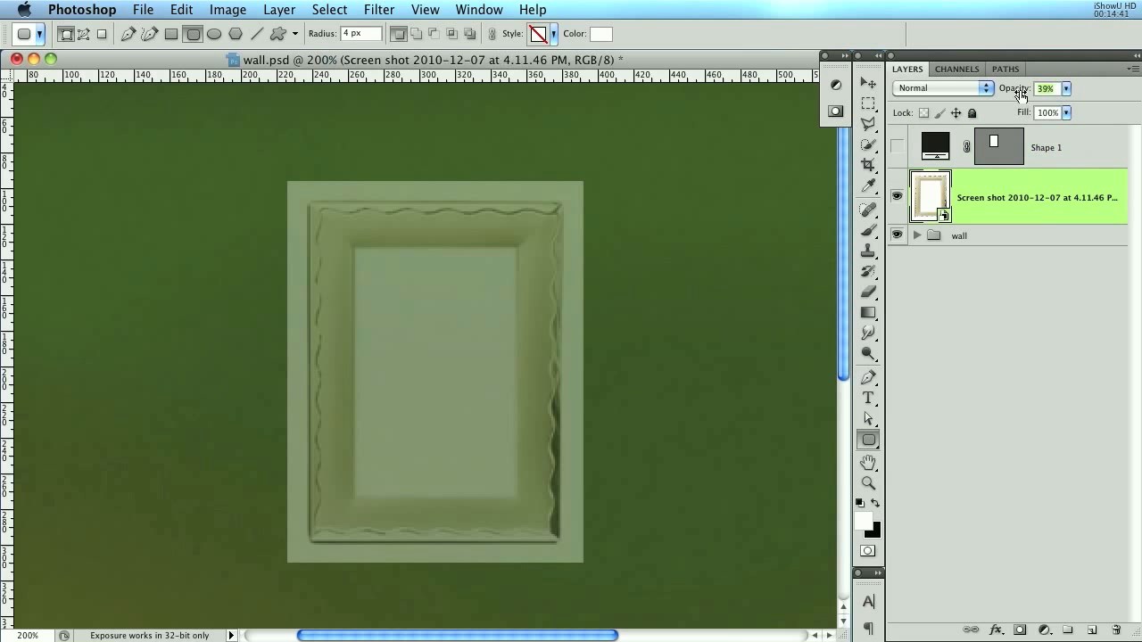
pyautogui.write('100')
pyautogui.press('Return')
# - Move the frame screenshot about 180 px to the right as a reference and show Shape 1 again
pyautogui.click(869, 83)
pyautogui.moveTo(496, 274); pyautogui.dragTo(821, 273)
pyautogui.click(898, 147)
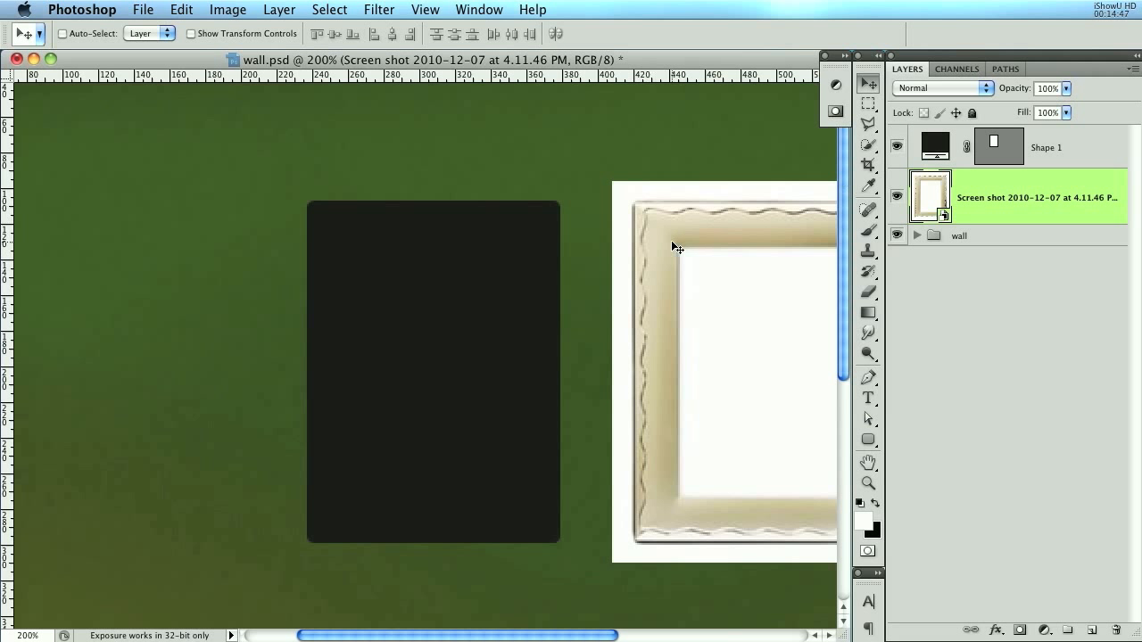
# - Reposition the frame screenshot horizontally so it sits about 20 px to the right of the dark rounded rectangle
pyautogui.moveTo(702, 462); pyautogui.dragTo(647, 268)
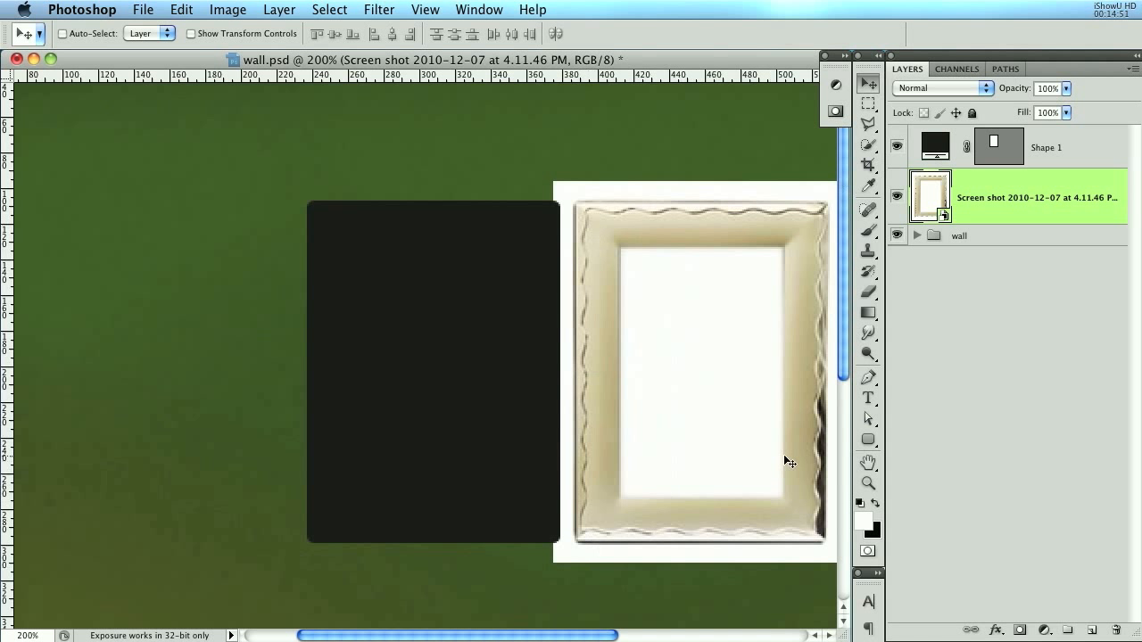
pyautogui.moveTo(681, 247); pyautogui.dragTo(714, 235)
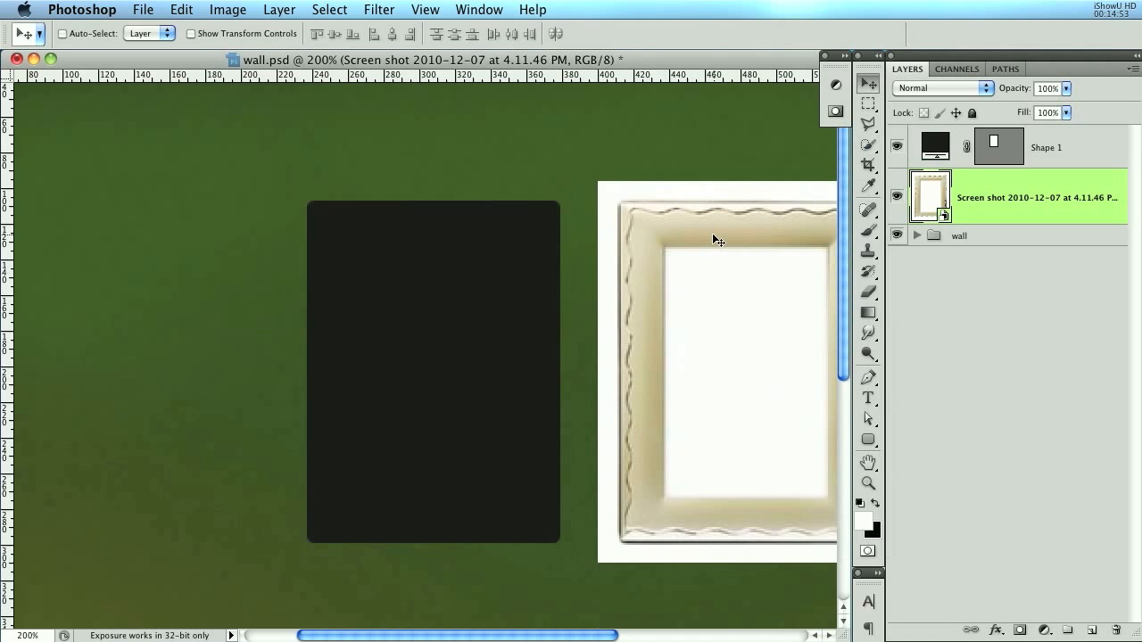
# - Add a Bevel and Emboss effect to Shape 1 as an Inner Bevel with a size of 21 px
pyautogui.doubleClick(1087, 149)
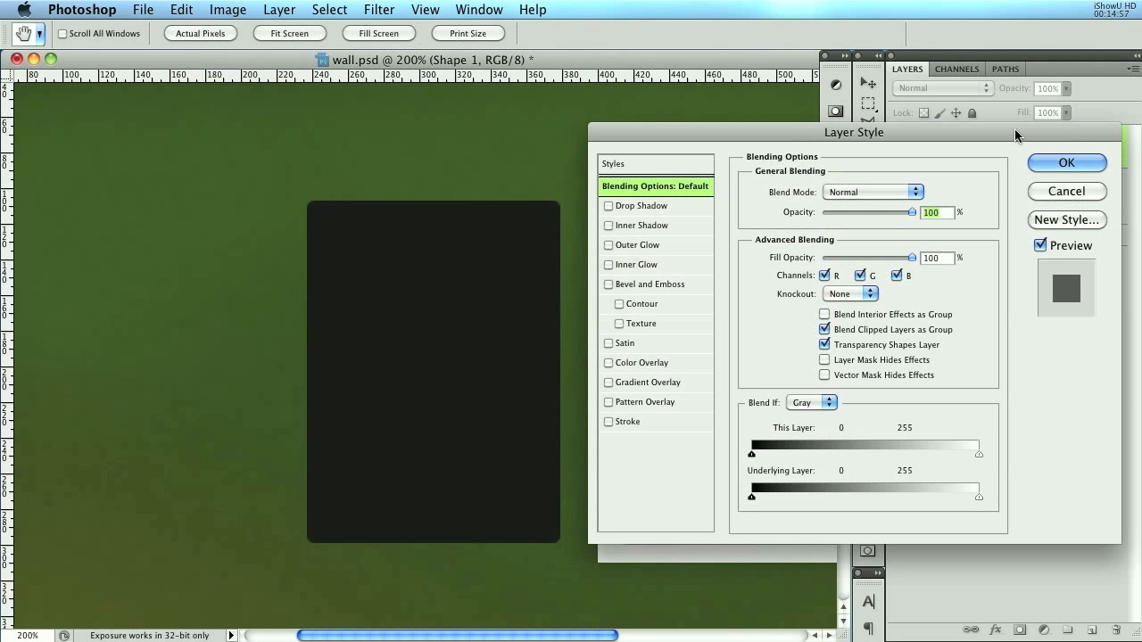
pyautogui.moveTo(1015, 134); pyautogui.dragTo(1007, 189)
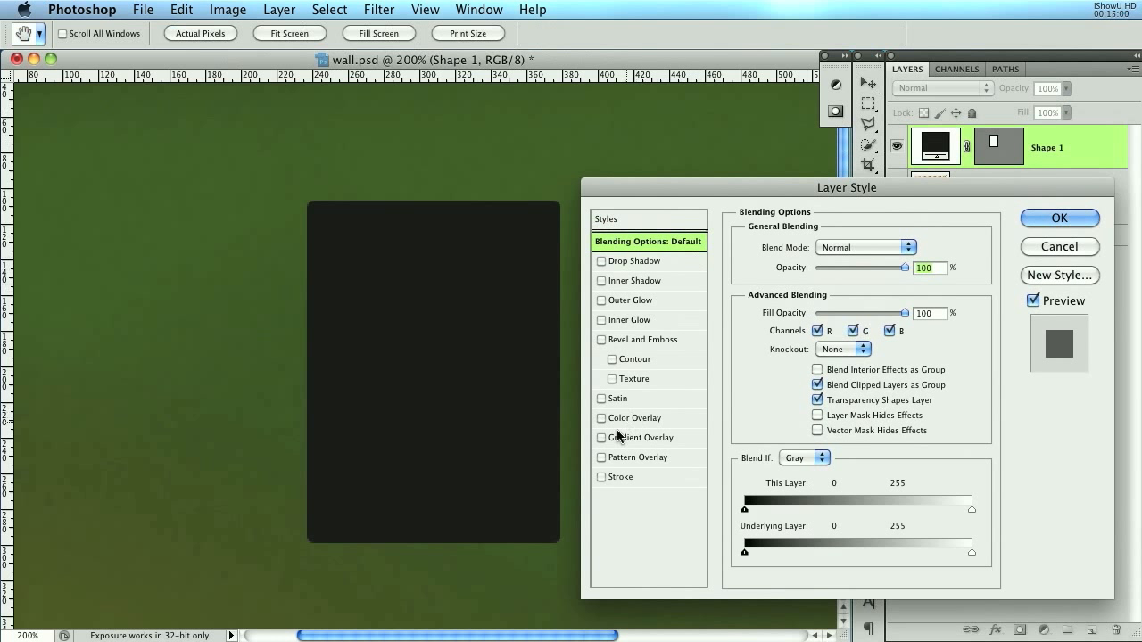
pyautogui.click(600, 340)
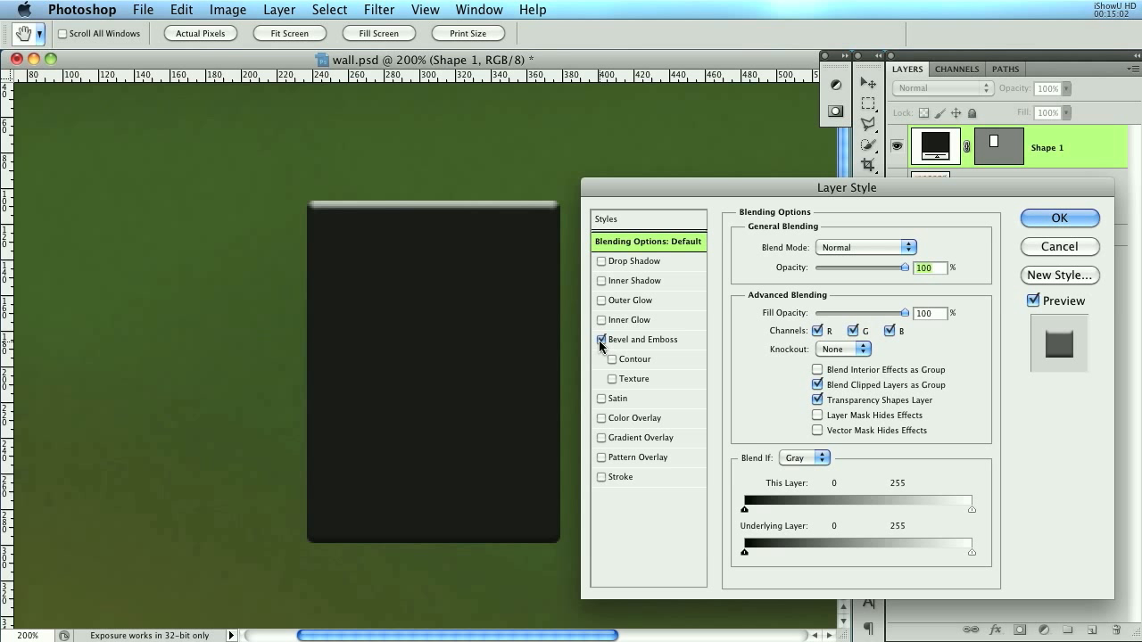
pyautogui.click(682, 337)
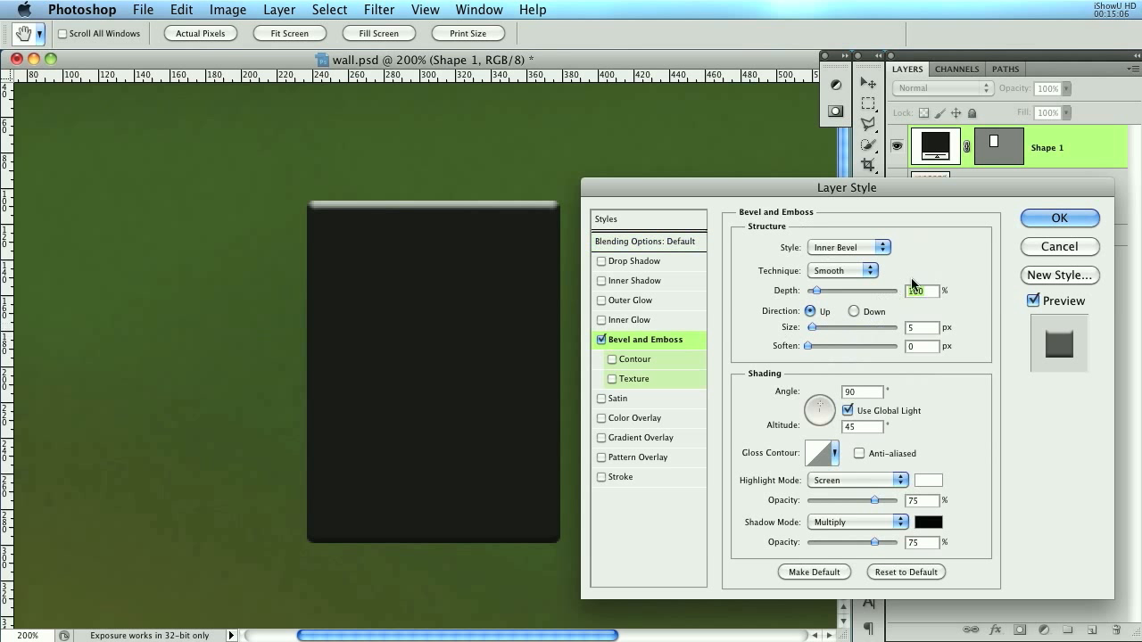
pyautogui.moveTo(812, 328)
pyautogui.mouseDown()
pyautogui.moveTo(834, 330)
pyautogui.moveTo(820, 332)
pyautogui.mouseUp()
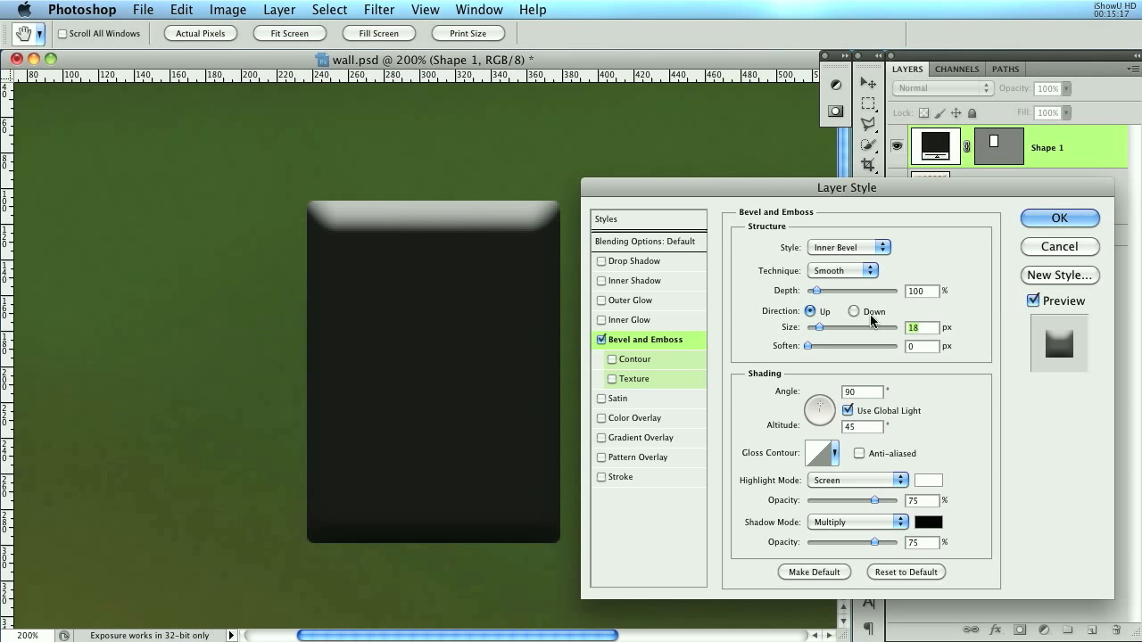
pyautogui.moveTo(819, 332); pyautogui.dragTo(821, 332)
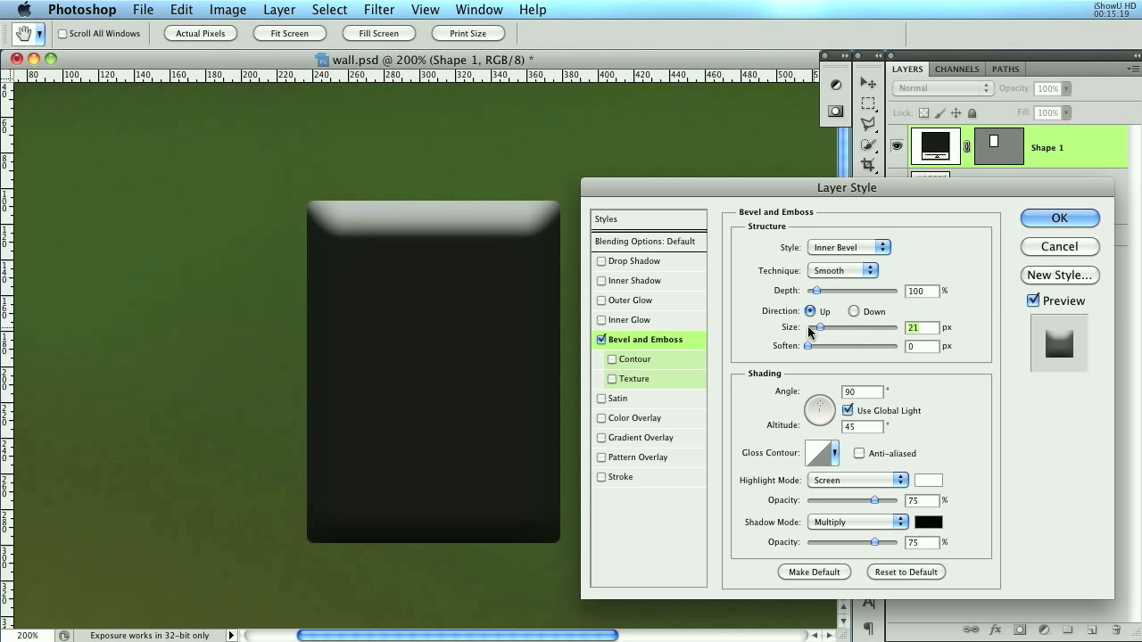
# - Set the bevel's technique to Chisel Hard, with soften at 5 px and depth at 21%
pyautogui.moveTo(808, 347)
pyautogui.mouseDown()
pyautogui.moveTo(830, 347)
pyautogui.moveTo(817, 344)
pyautogui.mouseUp()
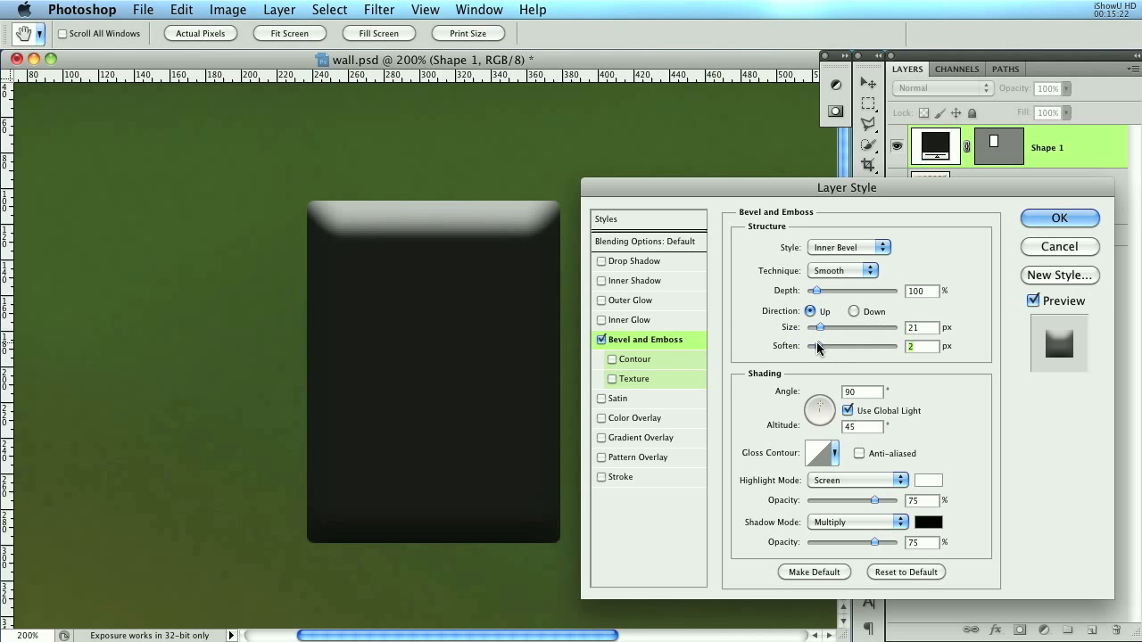
pyautogui.click(828, 271)
pyautogui.click(836, 283)
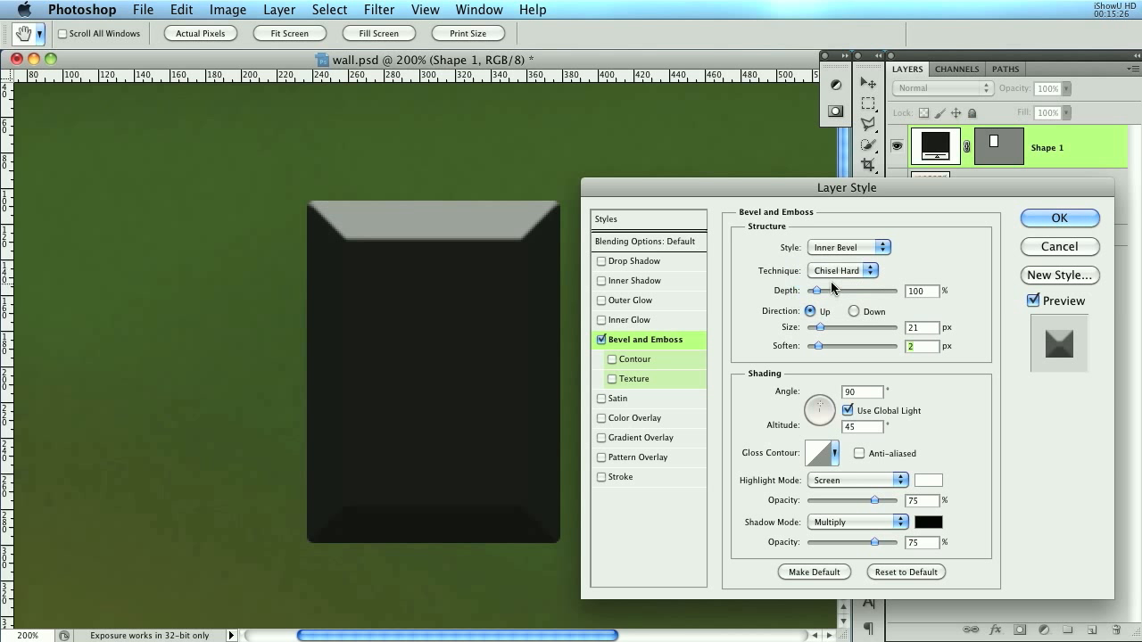
pyautogui.click(854, 269)
pyautogui.click(850, 284)
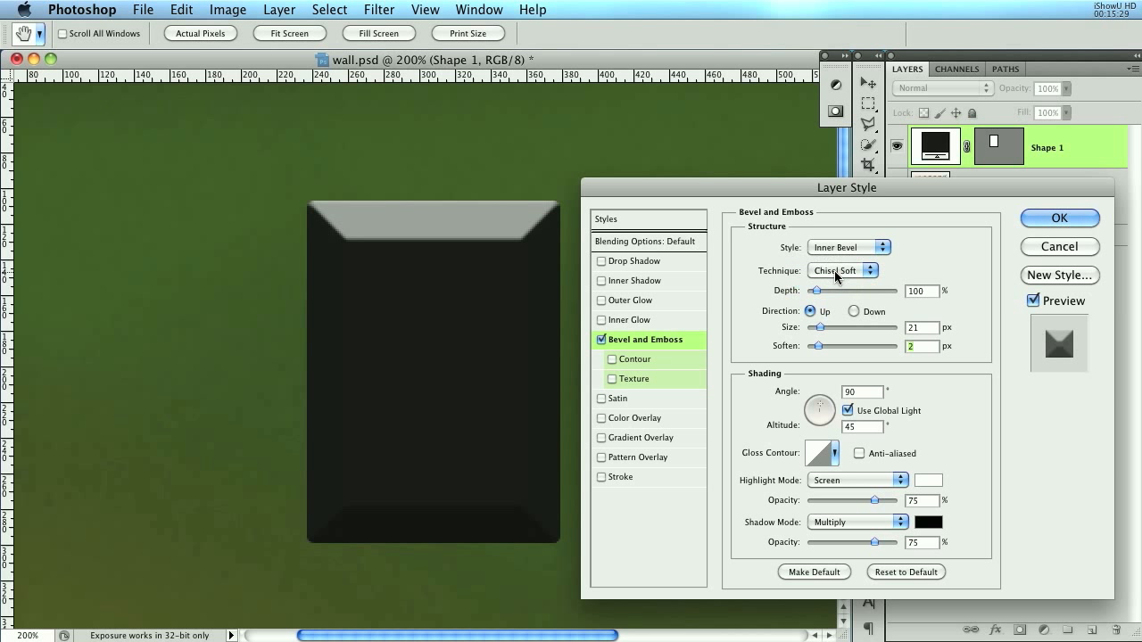
pyautogui.click(835, 272)
pyautogui.click(835, 257)
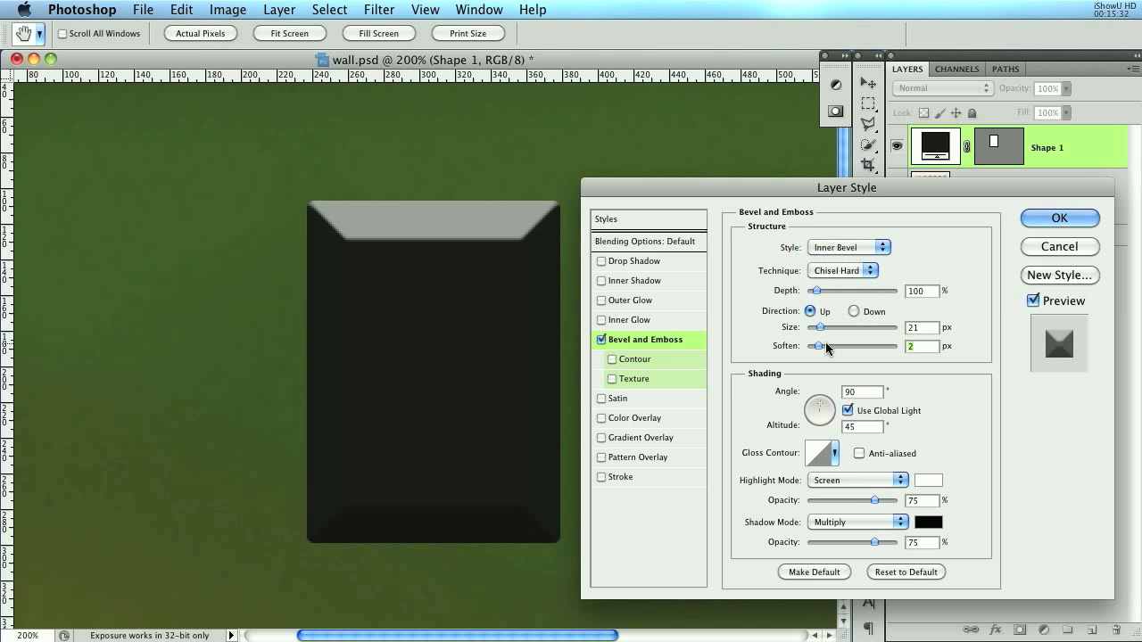
pyautogui.moveTo(825, 342)
pyautogui.mouseDown()
pyautogui.moveTo(856, 343)
pyautogui.moveTo(832, 347)
pyautogui.mouseUp()
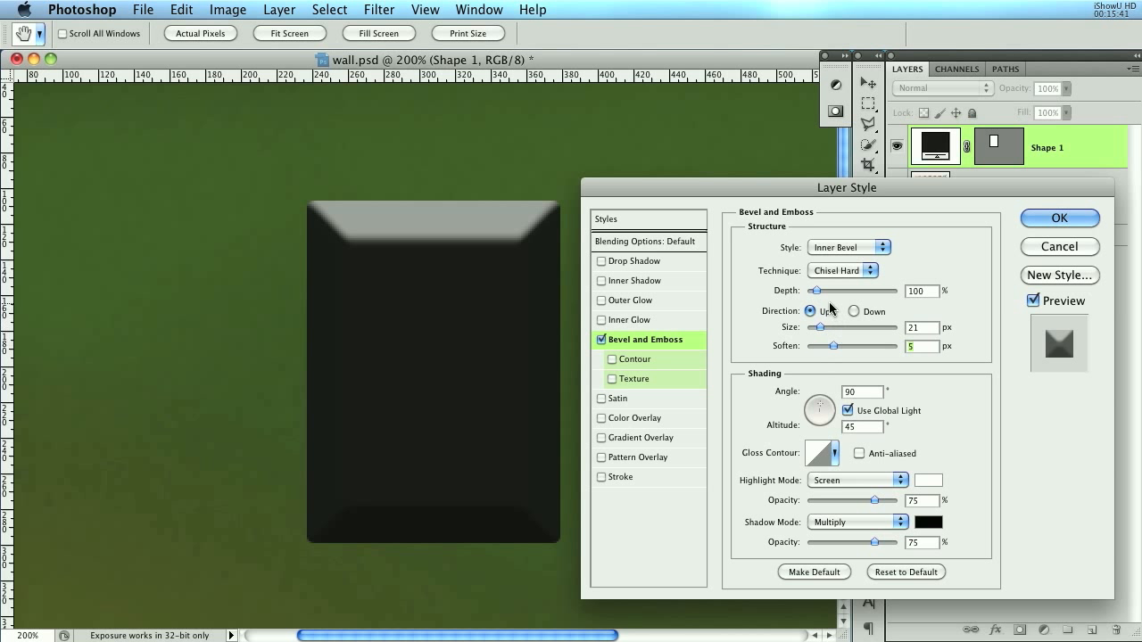
pyautogui.moveTo(818, 295); pyautogui.dragTo(811, 293)
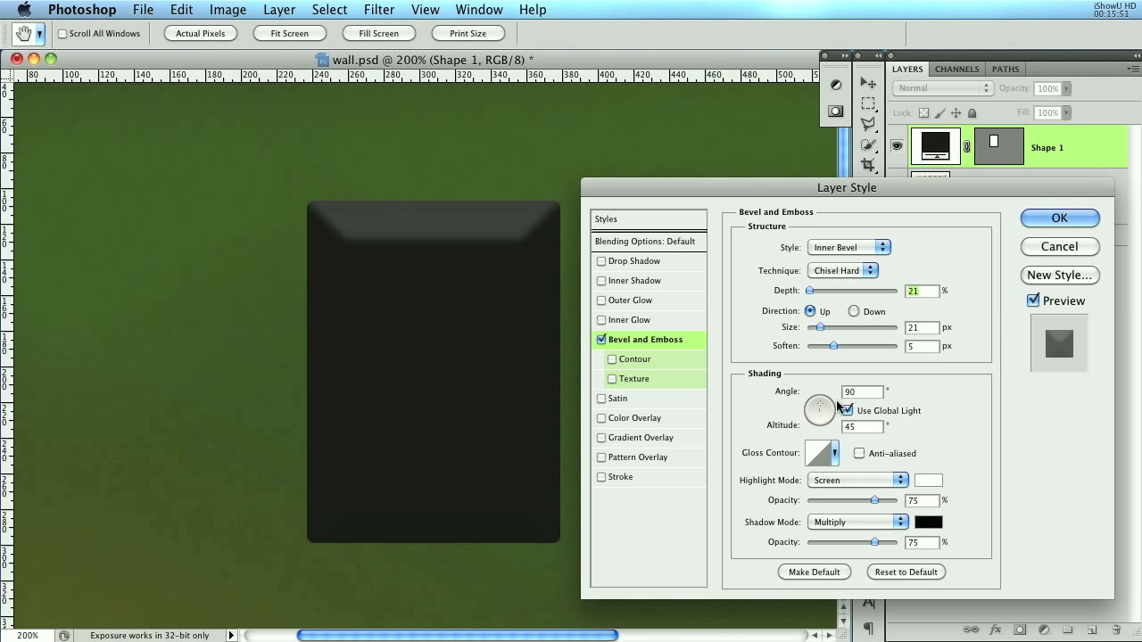
# - Try a custom gloss contour for the bevel by adding and adjusting three points on the mapping curve
pyautogui.click(819, 452)
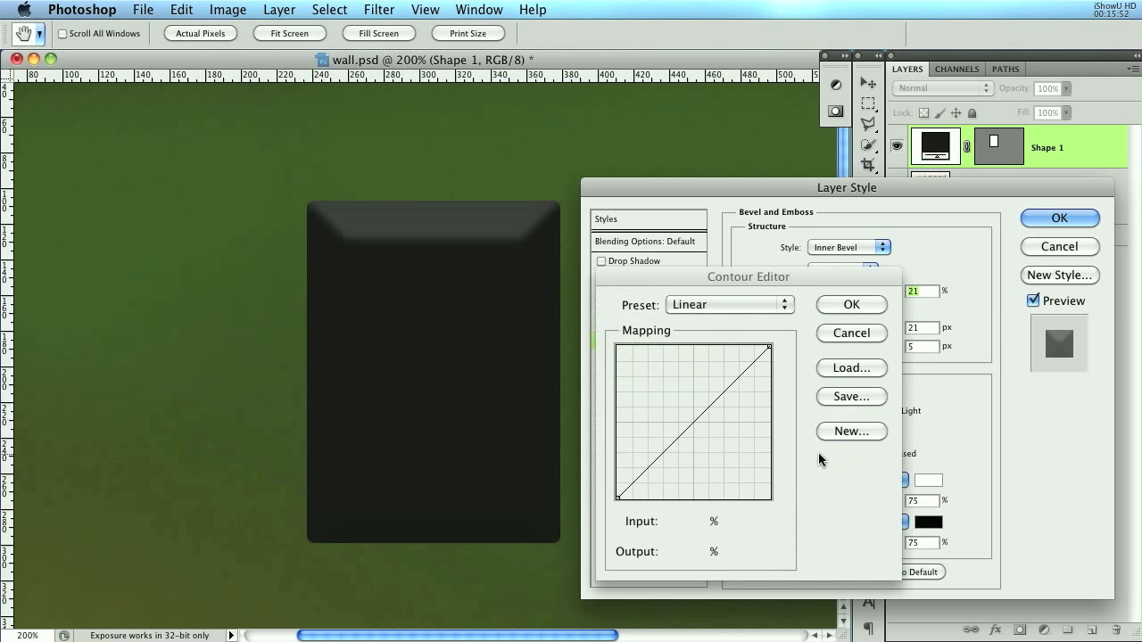
pyautogui.click(735, 382)
pyautogui.moveTo(735, 382); pyautogui.dragTo(739, 382)
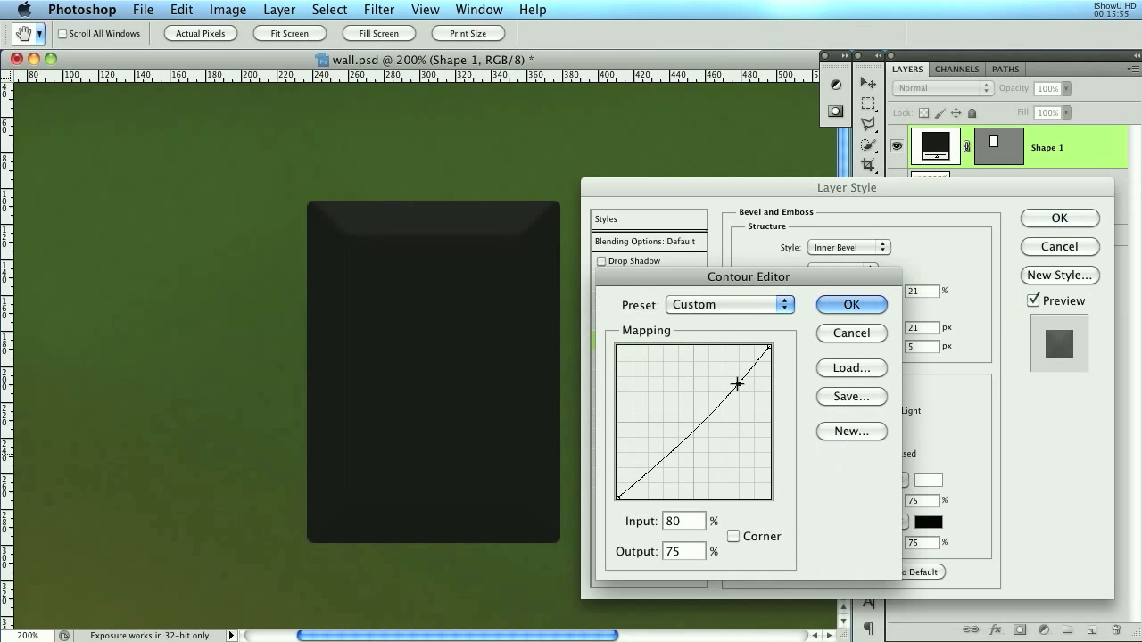
pyautogui.click(635, 477)
pyautogui.moveTo(635, 477); pyautogui.dragTo(628, 463)
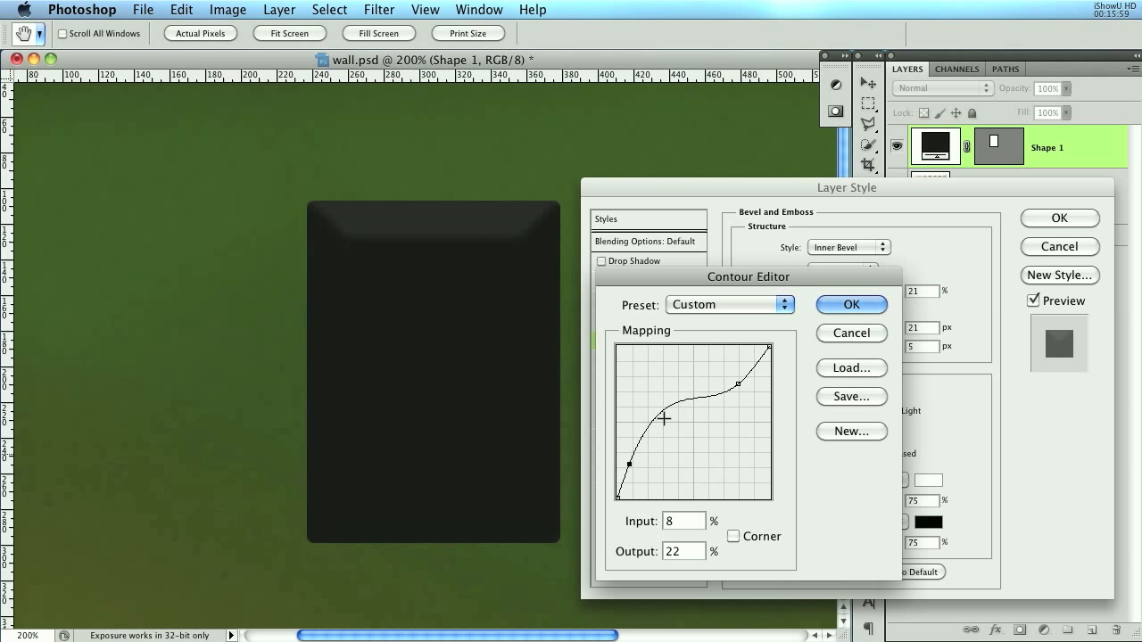
pyautogui.moveTo(663, 411)
pyautogui.mouseDown()
pyautogui.moveTo(669, 423)
pyautogui.moveTo(657, 414)
pyautogui.mouseUp()
pyautogui.moveTo(809, 278); pyautogui.dragTo(919, 265)
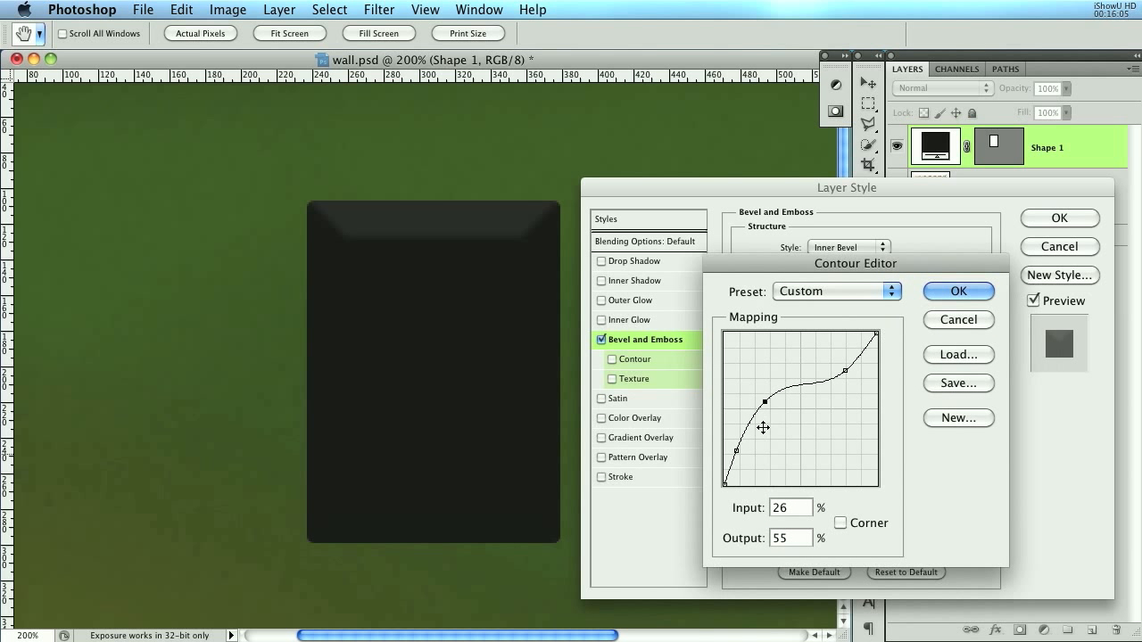
pyautogui.moveTo(737, 452); pyautogui.dragTo(743, 449)
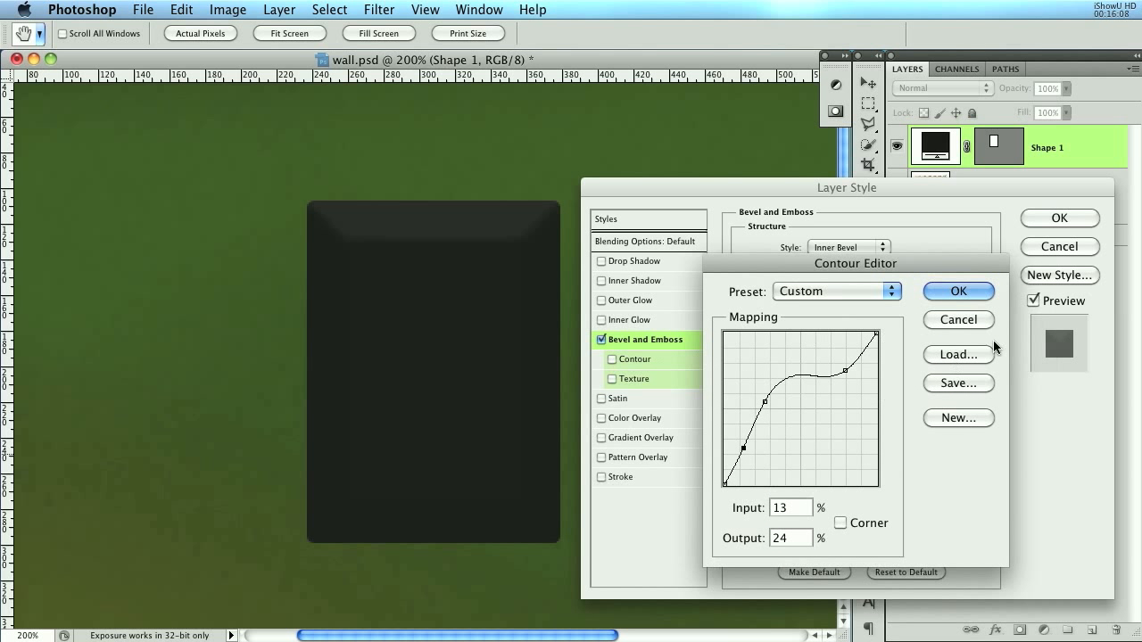
pyautogui.click(955, 293)
# - Compare the preset gloss contours on the bevel and apply the fourth one, a concave curve that rises steeply near its end
pyautogui.click(835, 454)
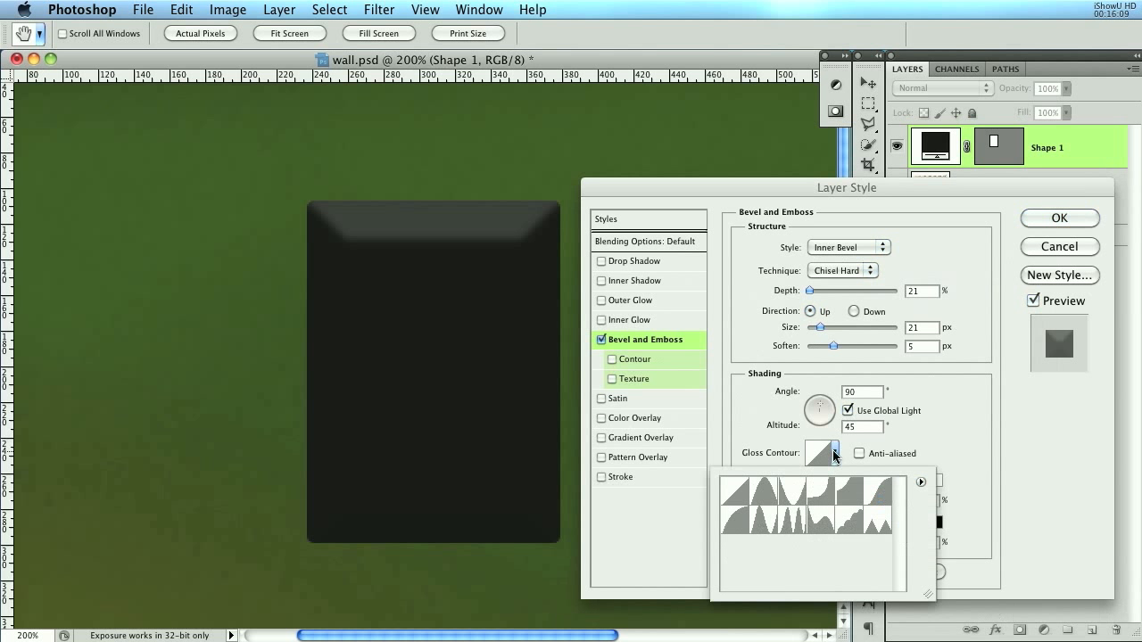
pyautogui.click(791, 490)
pyautogui.click(820, 489)
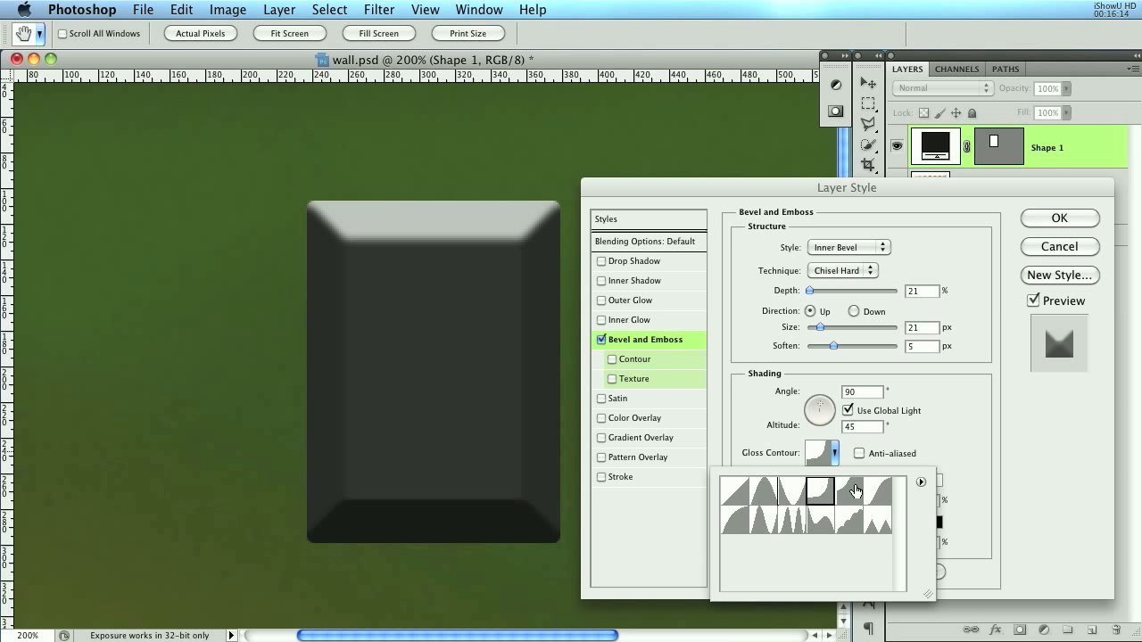
pyautogui.click(850, 492)
pyautogui.click(886, 496)
pyautogui.click(850, 494)
pyautogui.click(849, 522)
pyautogui.click(821, 522)
pyautogui.click(792, 522)
pyautogui.click(750, 525)
pyautogui.click(735, 522)
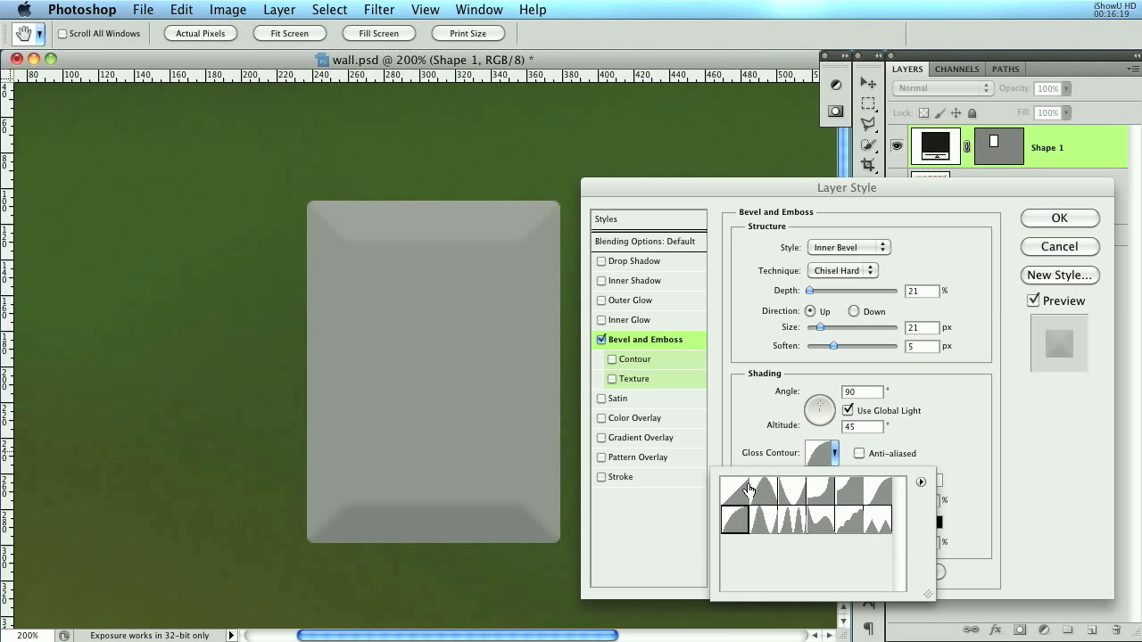
pyautogui.click(763, 491)
pyautogui.click(793, 493)
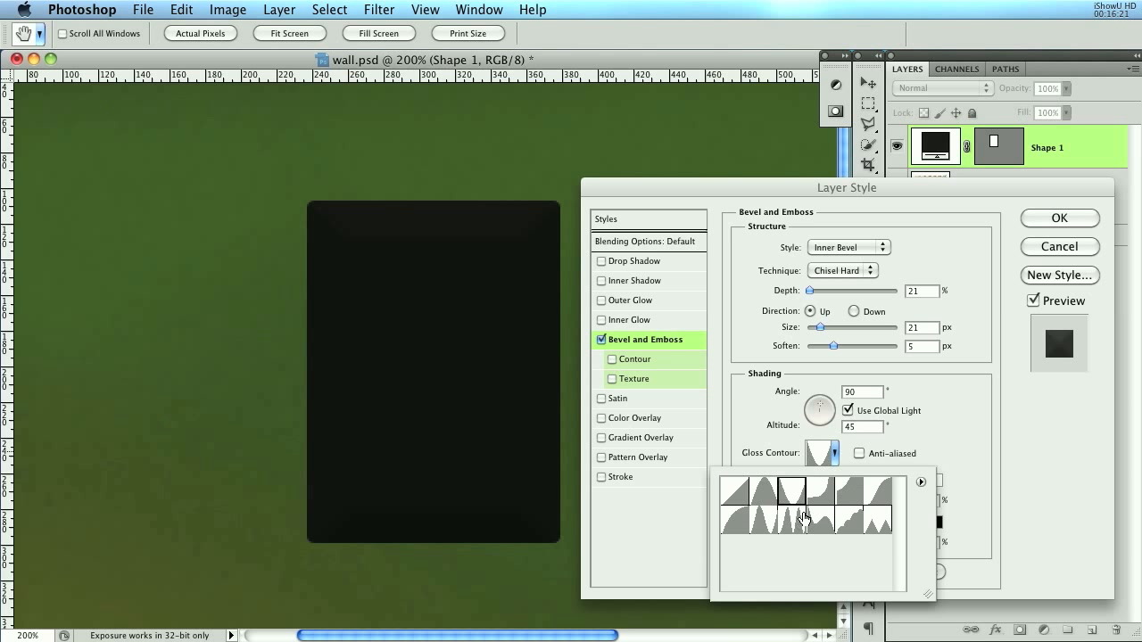
pyautogui.click(816, 492)
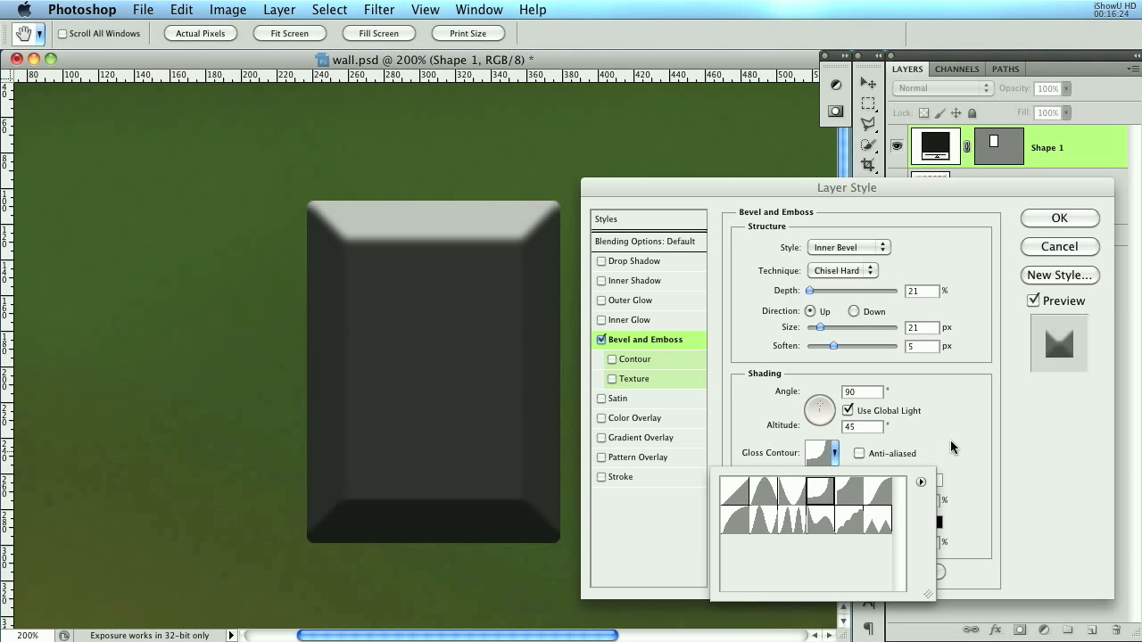
pyautogui.click(951, 447)
# - Lower the bevel's highlight opacity to 11% and its shadow opacity to 42%
pyautogui.click(852, 498)
pyautogui.moveTo(842, 495); pyautogui.dragTo(818, 499)
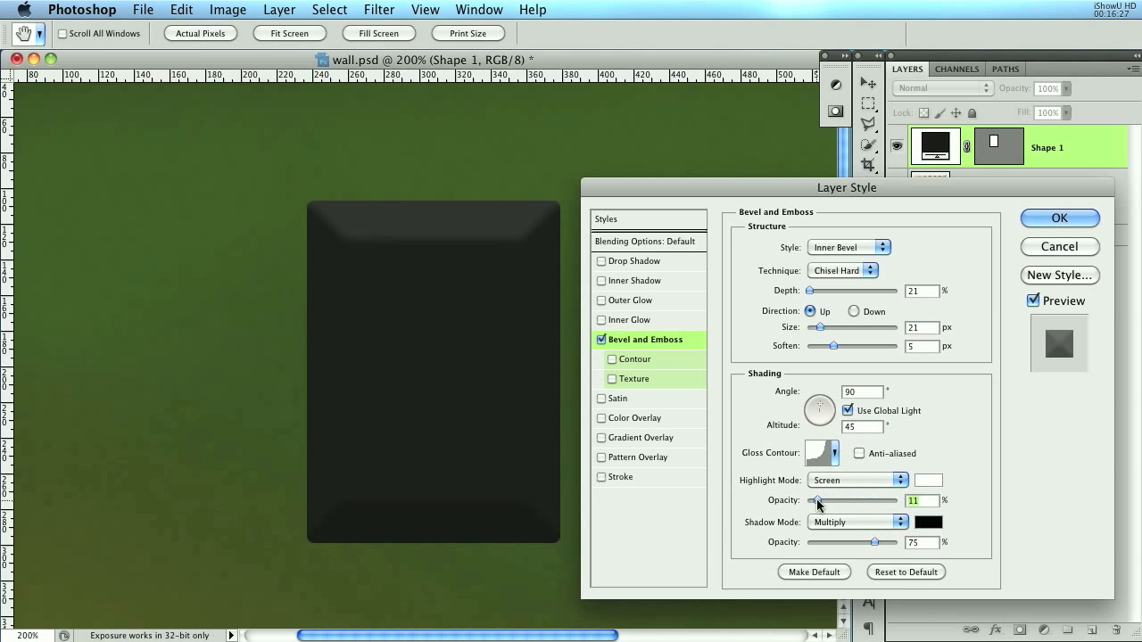
pyautogui.moveTo(854, 540); pyautogui.dragTo(843, 540)
# - Add a 1 px outside stroke in dark gray #1f1f1f to Shape 1 and apply the layer style
pyautogui.click(600, 476)
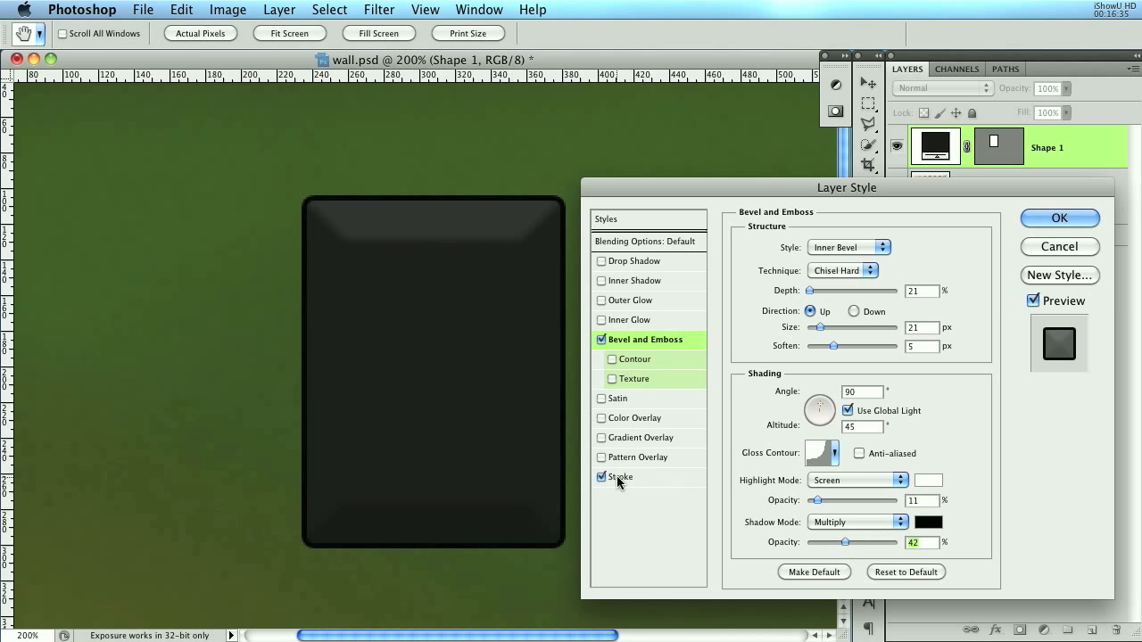
pyautogui.click(618, 477)
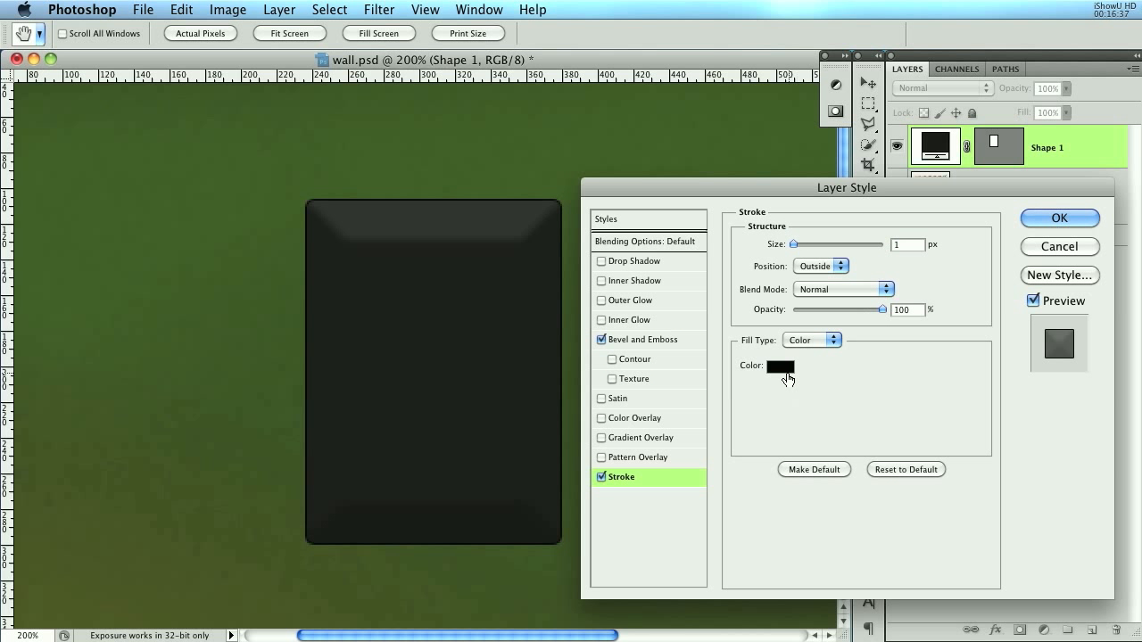
pyautogui.click(782, 367)
pyautogui.click(509, 347)
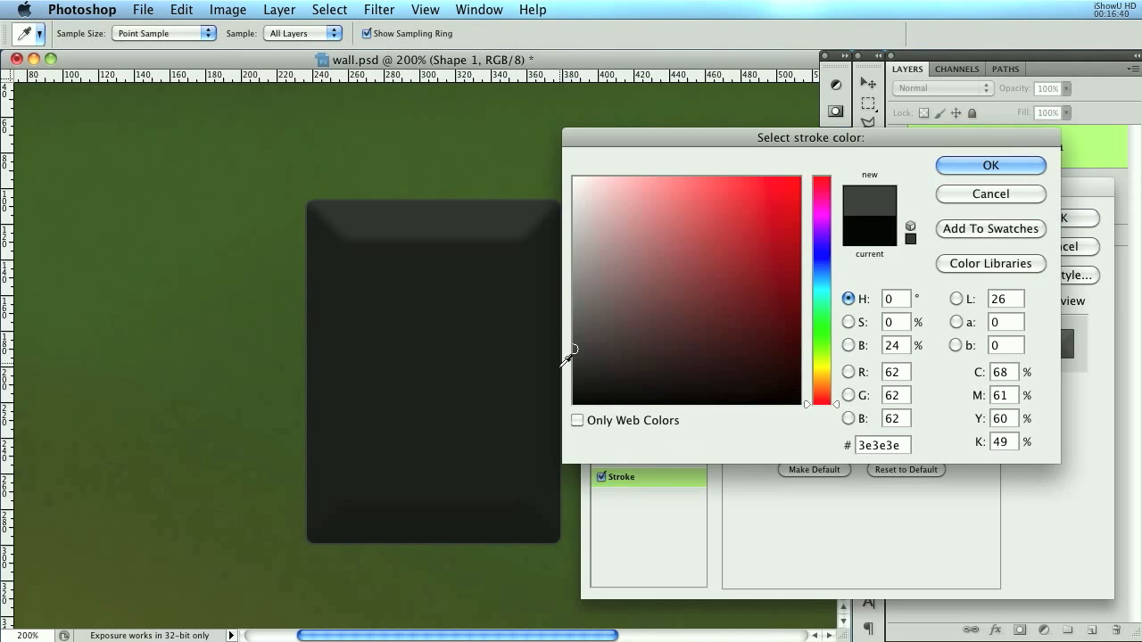
pyautogui.click(574, 376)
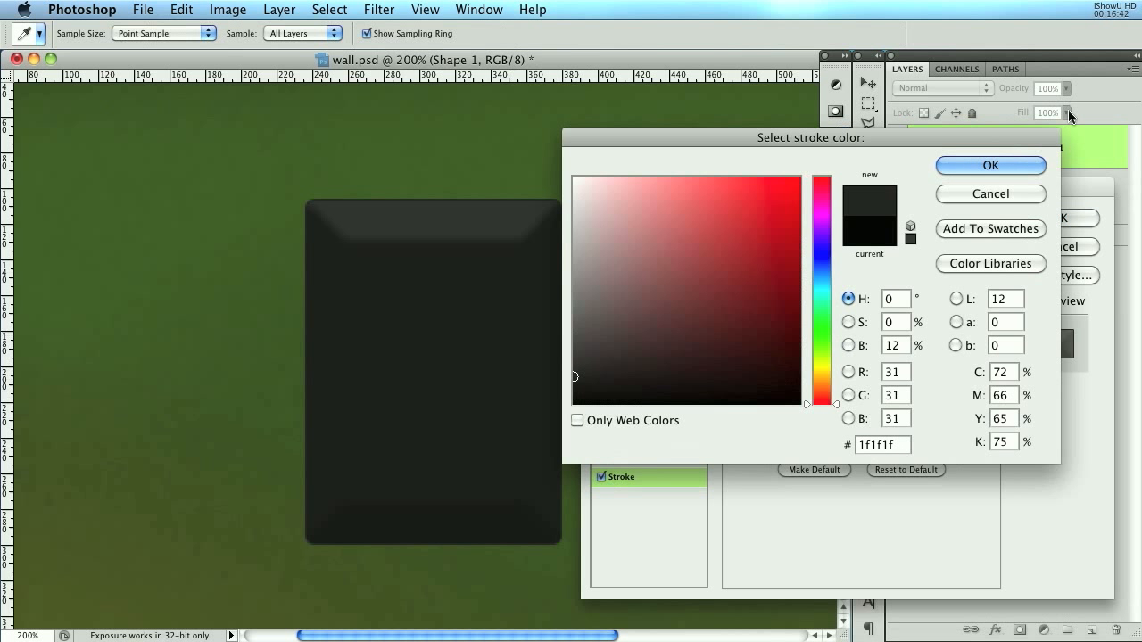
pyautogui.click(1022, 166)
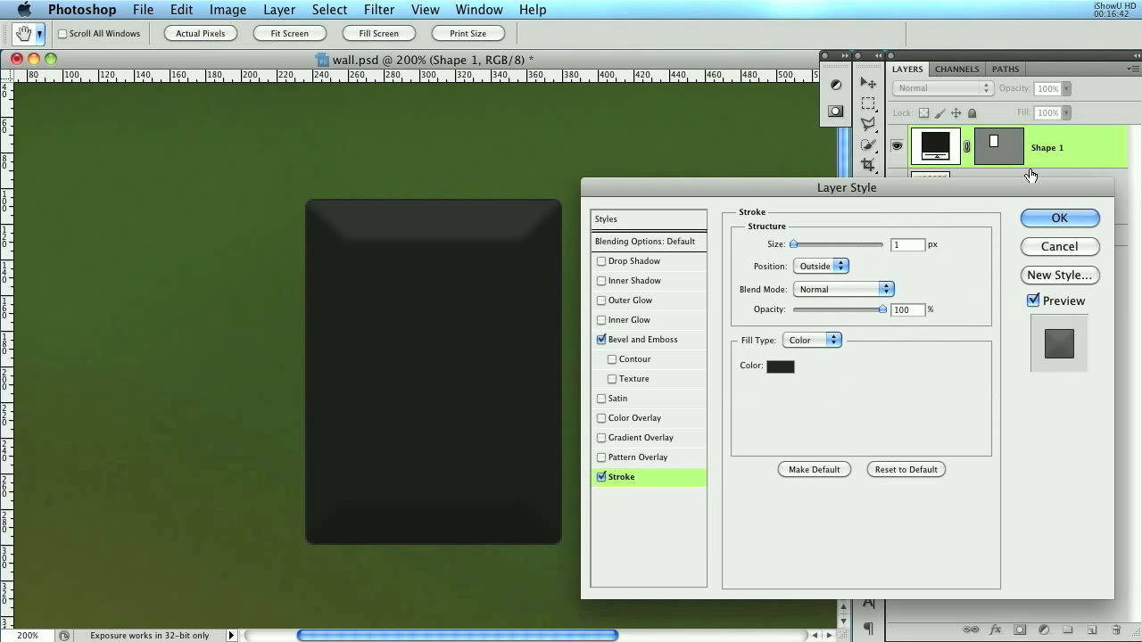
pyautogui.click(1051, 218)
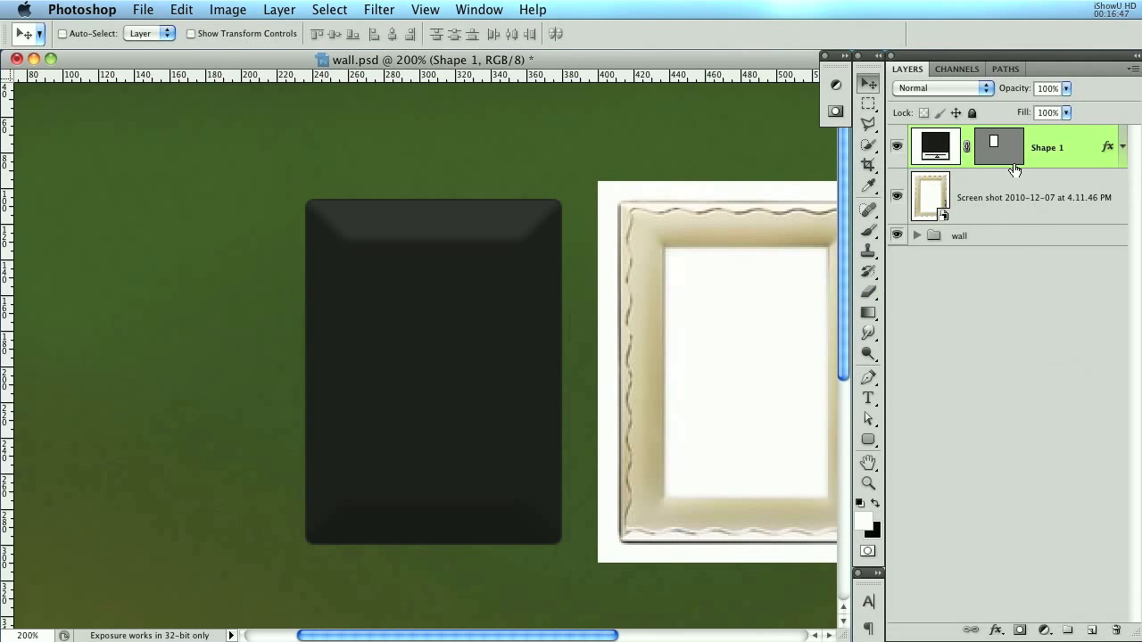
# - Create a new layer above Shape 1 and make a rectangular selection of the reference frame's opening, about 92 by 140 px
pyautogui.click(1091, 629)
pyautogui.click(871, 106)
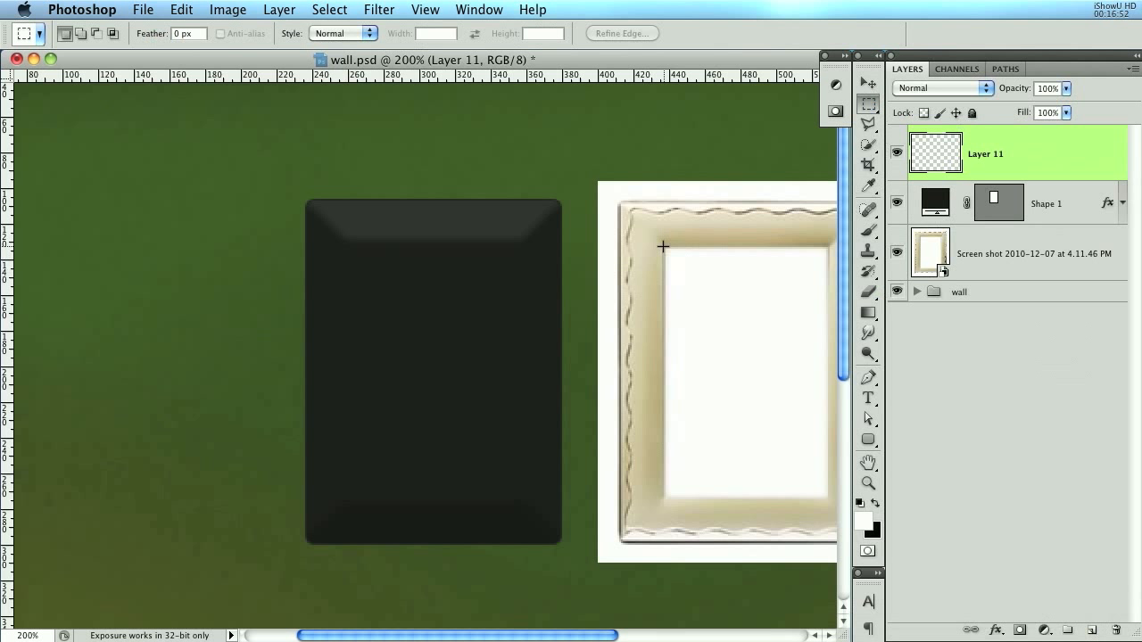
pyautogui.moveTo(663, 247); pyautogui.dragTo(828, 496)
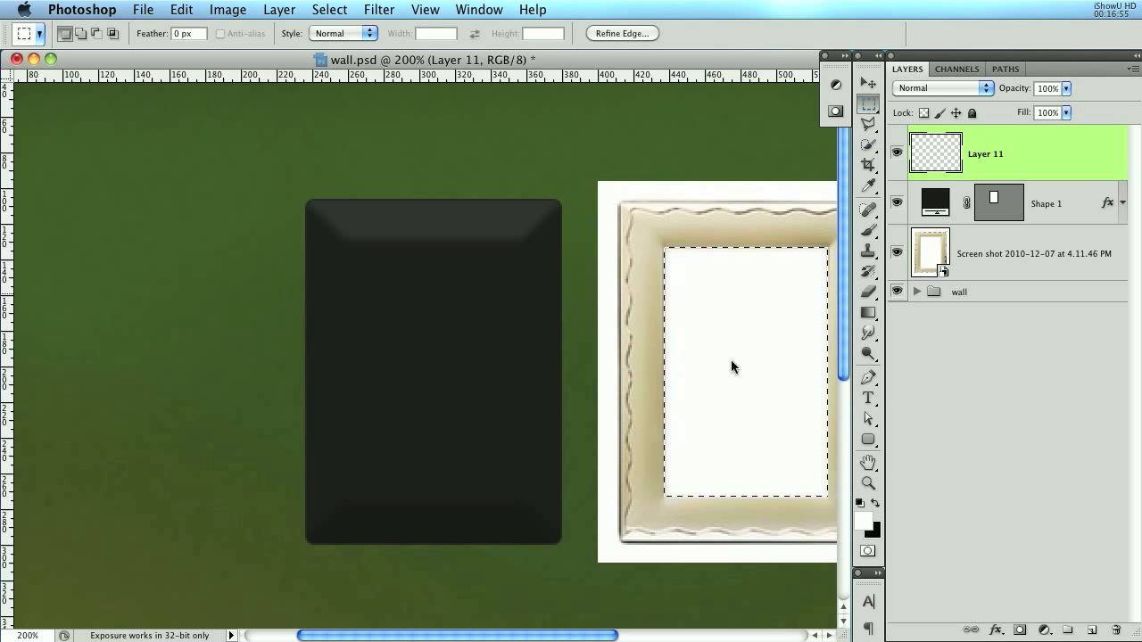
# - Move the selection onto the middle of the dark frame, fill it with white and deselect
pyautogui.moveTo(715, 406); pyautogui.dragTo(402, 400)
pyautogui.hotkey('alt', 'BackSpace')
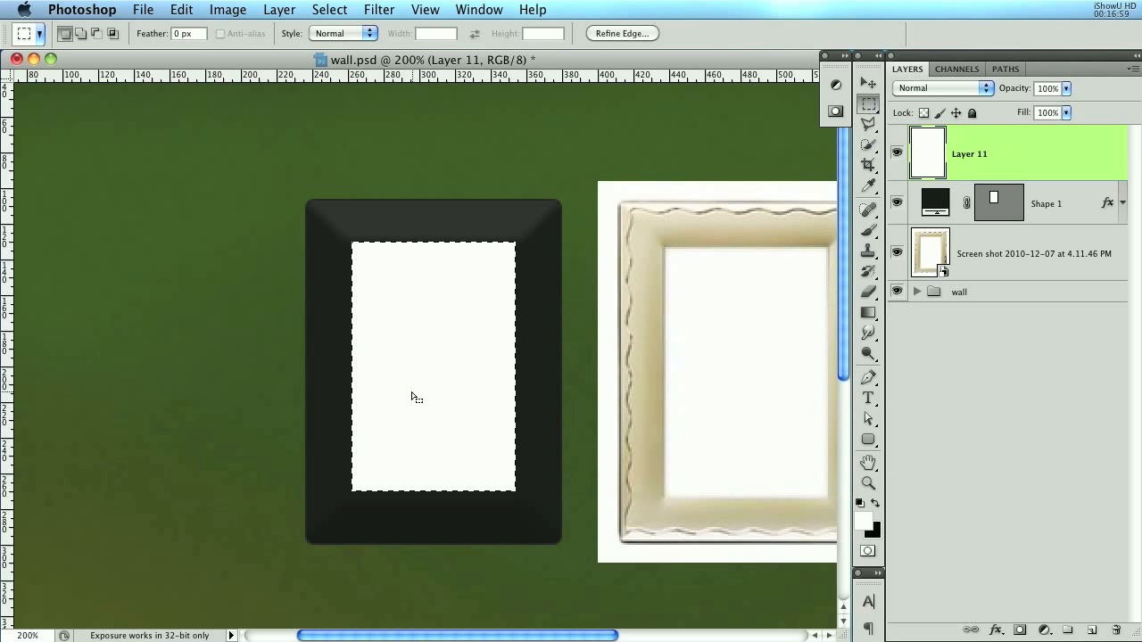
pyautogui.press('super+d')
# - Align the white rectangle on Layer 11 with the dark frame on Shape 1
pyautogui.keyDown('shift'); pyautogui.click(1077, 217); pyautogui.keyUp('shift')
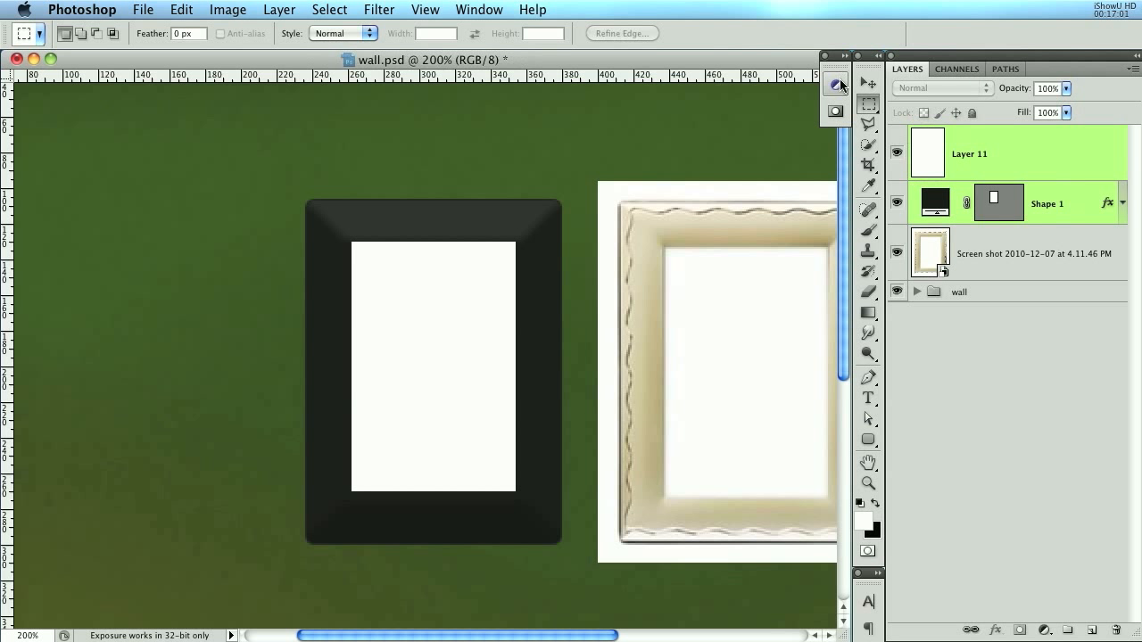
pyautogui.press('v')
pyautogui.click(389, 41)
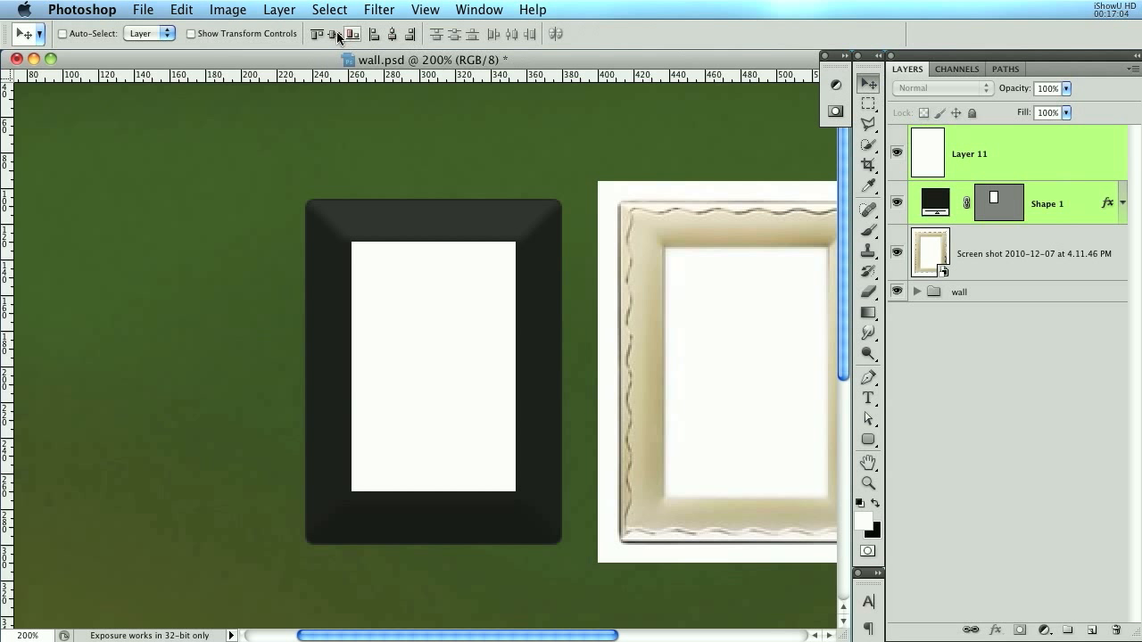
# - Stretch the white rectangle slightly taller and wider about its center so it reaches the frame's inner bevel edges
pyautogui.click(1070, 162)
pyautogui.press('super+t')
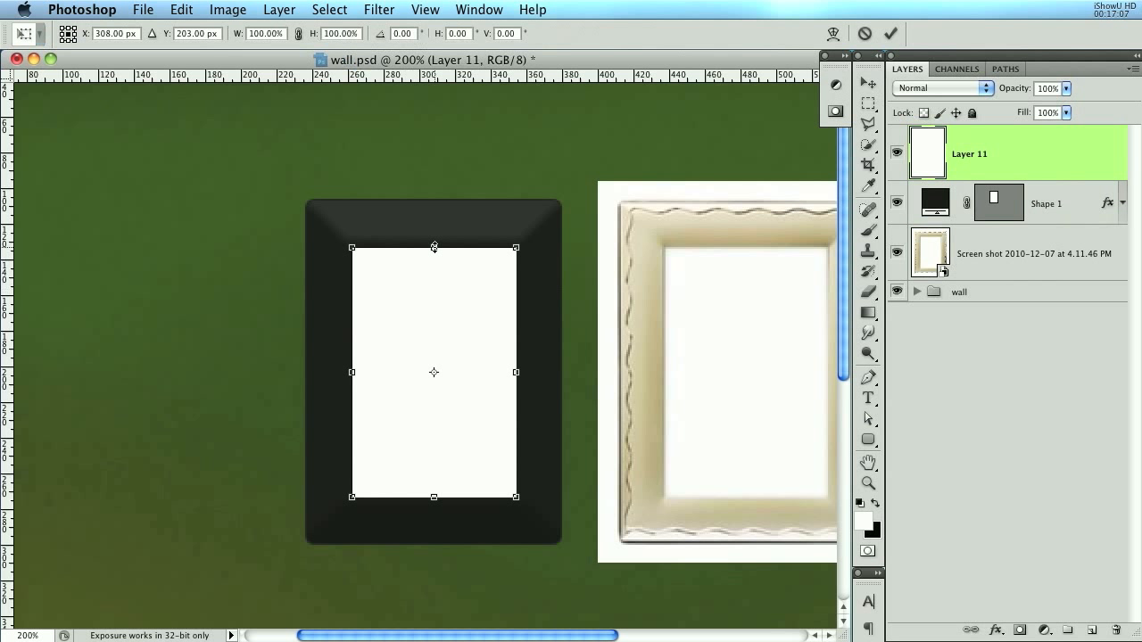
pyautogui.moveTo(433, 246); pyautogui.dragTo(433, 240)
pyautogui.press('Return')
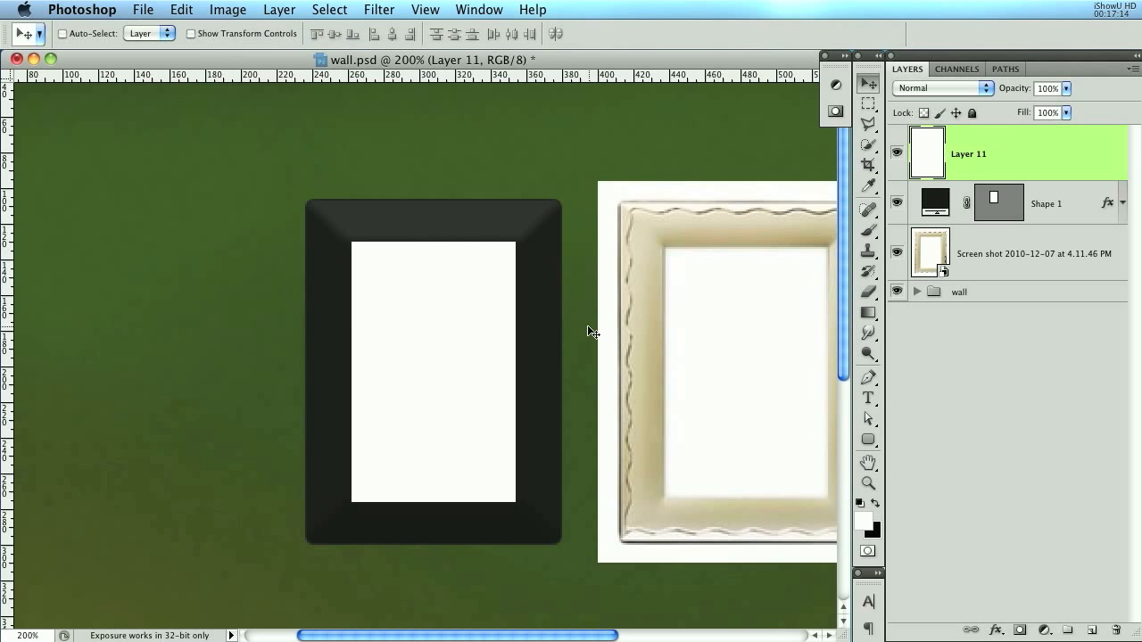
pyautogui.press('super+t')
pyautogui.moveTo(519, 371); pyautogui.dragTo(522, 371)
pyautogui.press('Return')
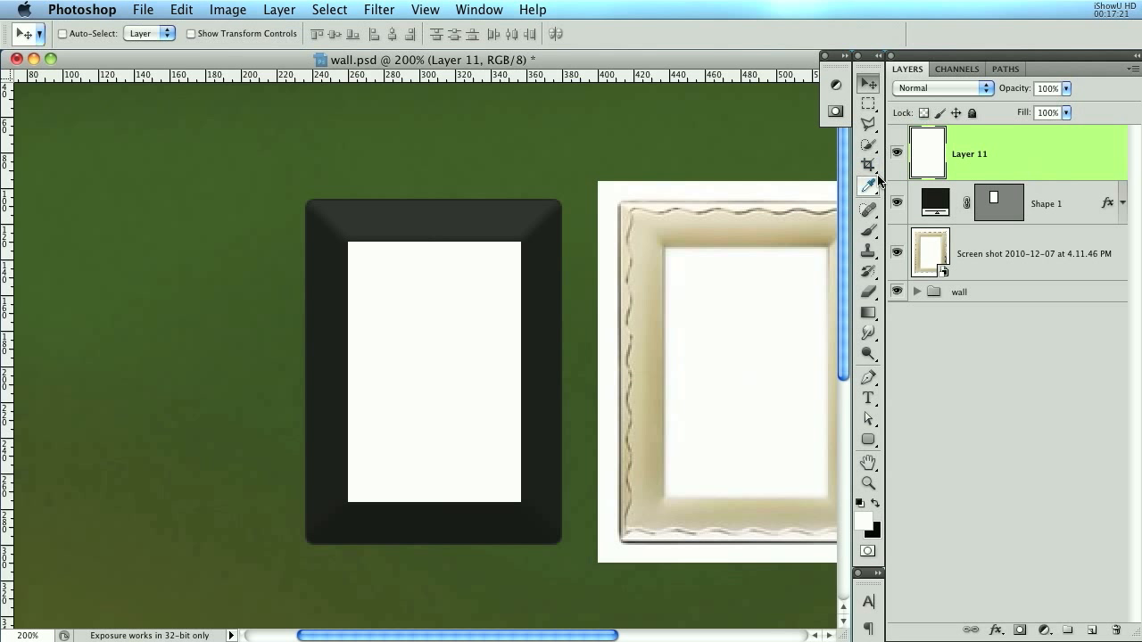
# - Add a new layer between Shape 1 and Layer 11, hide Layer 11 and make the new layer active
pyautogui.click(1061, 214)
pyautogui.click(1090, 630)
pyautogui.hscroll(3, 513, 528)
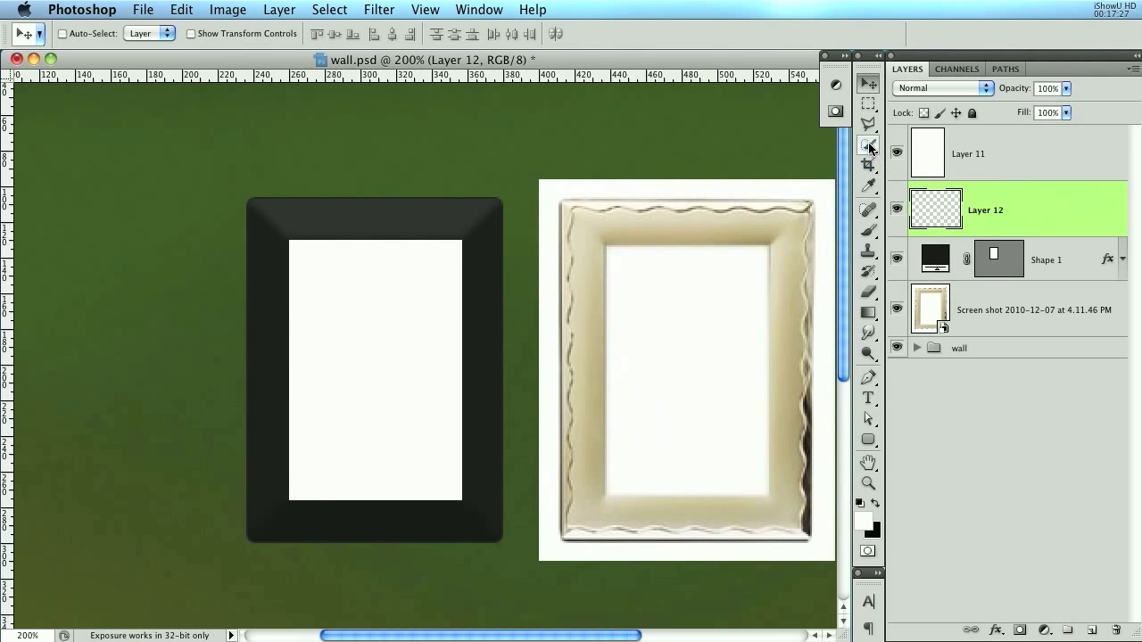
pyautogui.click(926, 150)
pyautogui.press('super+t')
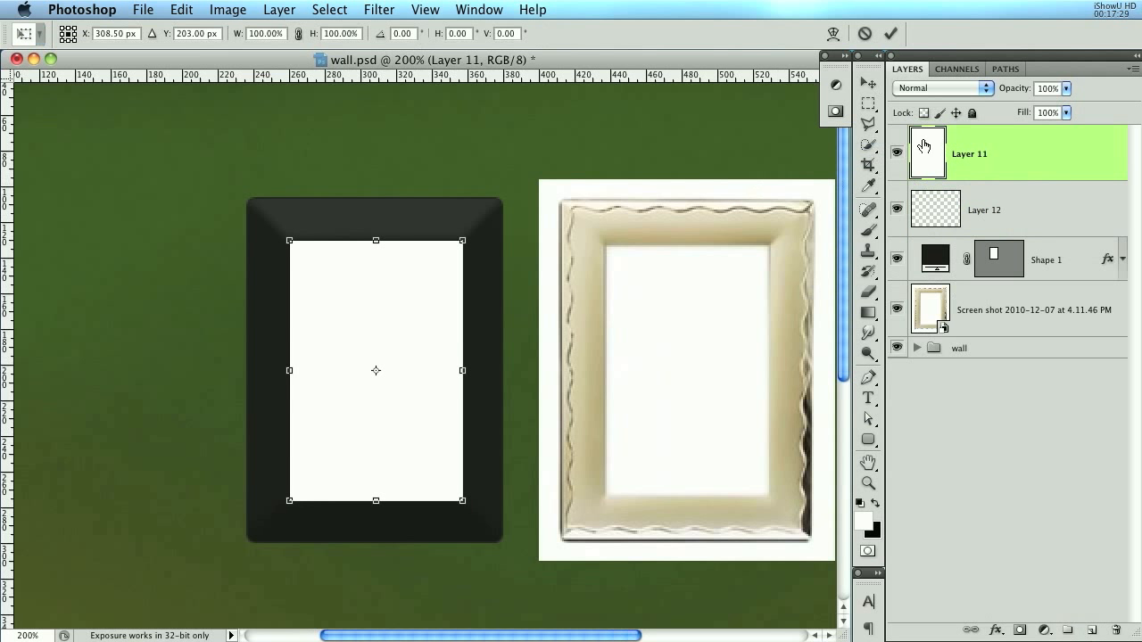
pyautogui.press('Return')
pyautogui.click(899, 154)
pyautogui.click(982, 198)
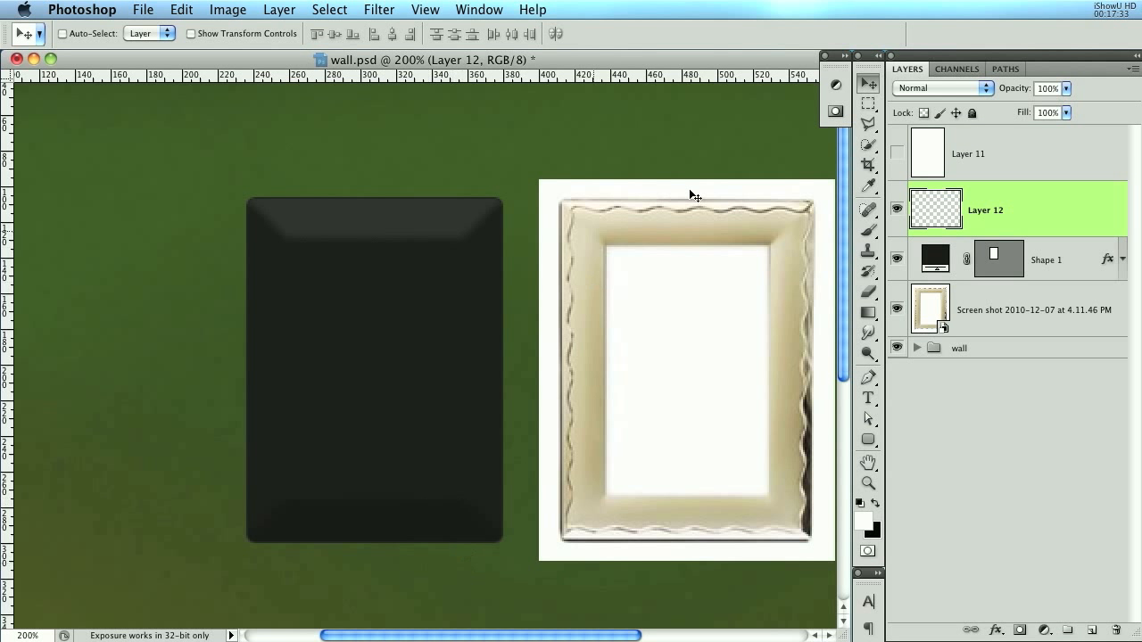
# - Paint a soft white rectangular outline along the frame's inner bevel edges with a 10 px brush
pyautogui.click(867, 103)
pyautogui.click(868, 230)
pyautogui.press('[')
pyautogui.press('[')
pyautogui.press('[')
pyautogui.press('[')
pyautogui.press('[')
pyautogui.press('[')
pyautogui.press('[')
pyautogui.press('[')
pyautogui.press('[')
pyautogui.press('[')
pyautogui.press('[')
pyautogui.press('[')
pyautogui.press('[')
pyautogui.press('[')
pyautogui.moveTo(284, 237)
pyautogui.mouseDown()
pyautogui.moveTo(463, 237)
pyautogui.moveTo(463, 497)
pyautogui.moveTo(285, 495)
pyautogui.moveTo(285, 244)
pyautogui.mouseUp()
# - Blend the white outline on Layer 12 with Overlay at 50% opacity and soften parts of it with a 150 px eraser
pyautogui.click(965, 88)
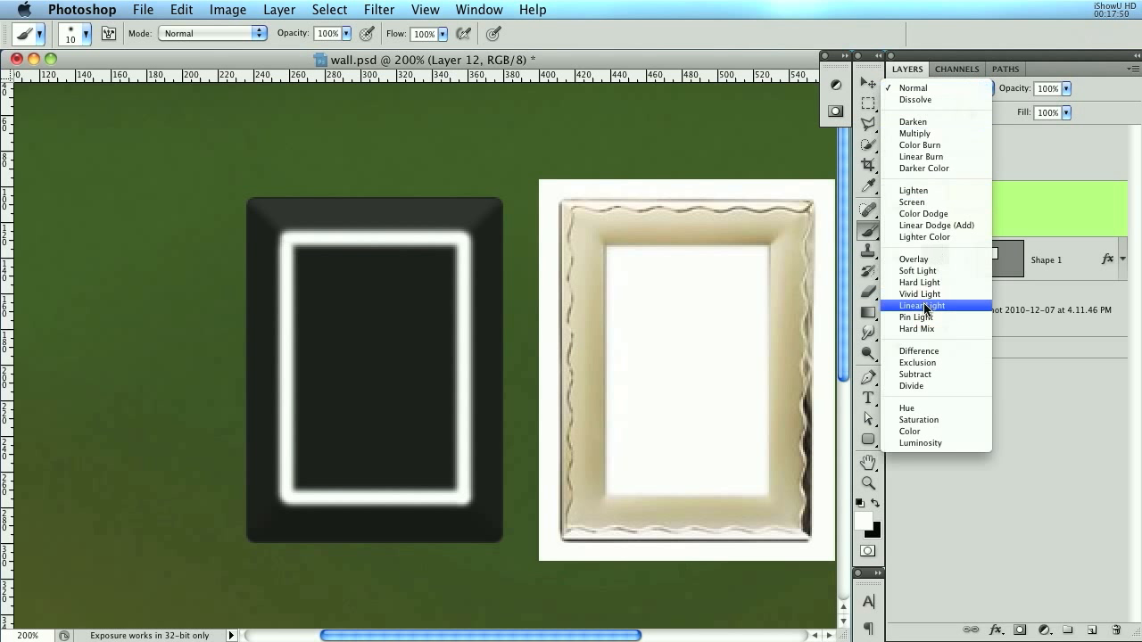
pyautogui.click(924, 259)
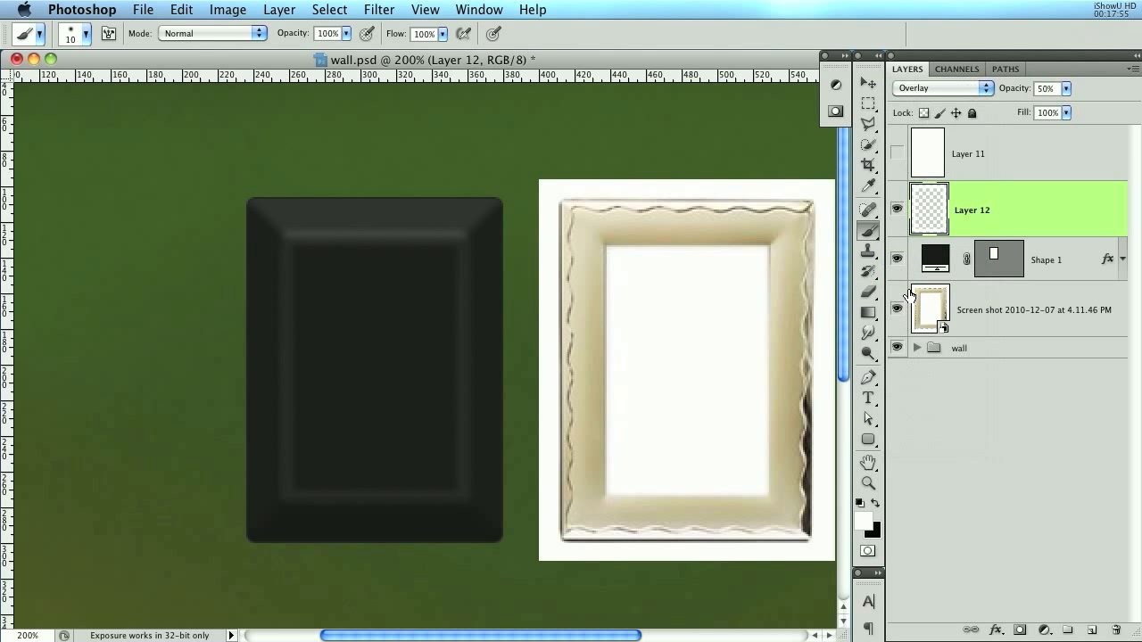
pyautogui.click(867, 292)
pyautogui.press('[')
pyautogui.press('[')
pyautogui.press('[')
pyautogui.press('[')
pyautogui.press('[')
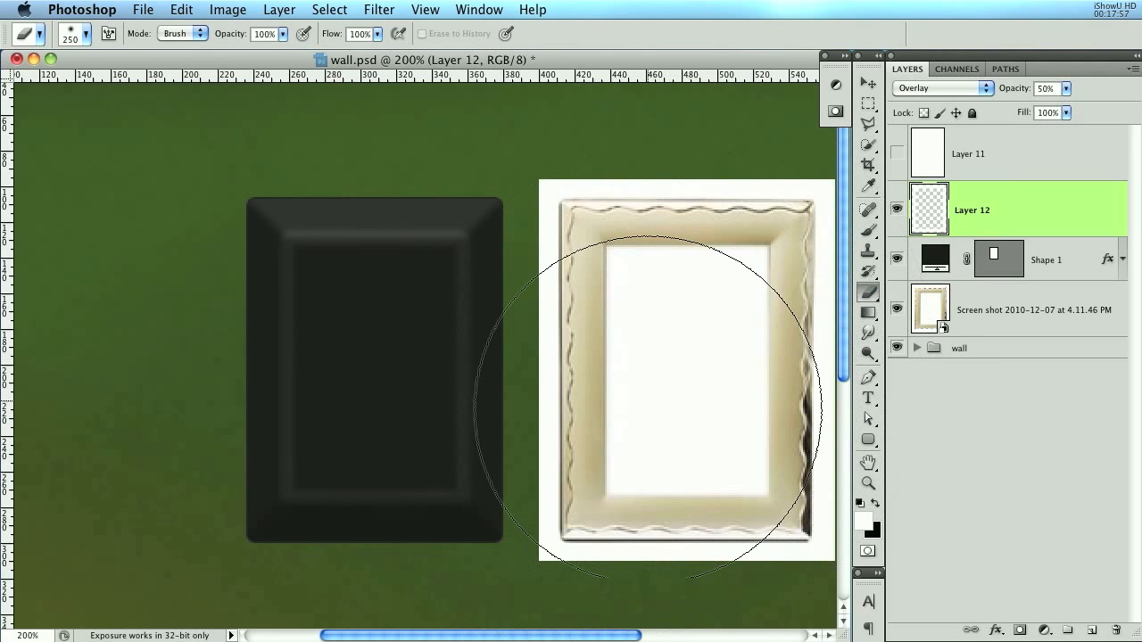
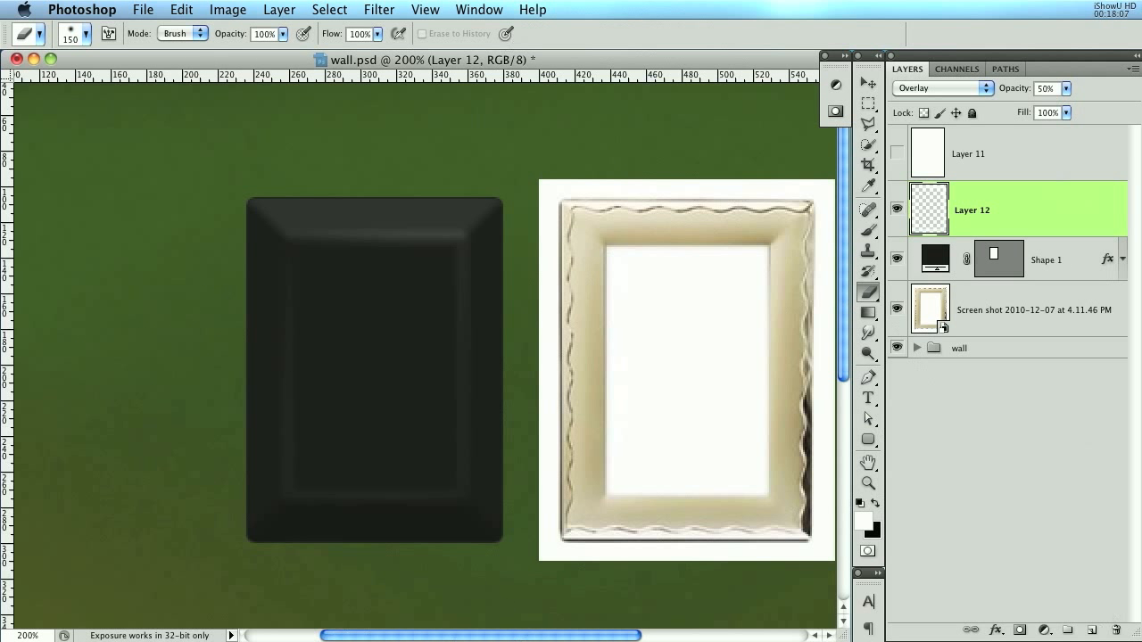
# - On a new layer above Layer 12, outline a tapering diagonal band across the frame, fill it with white and deselect
pyautogui.click(1089, 631)
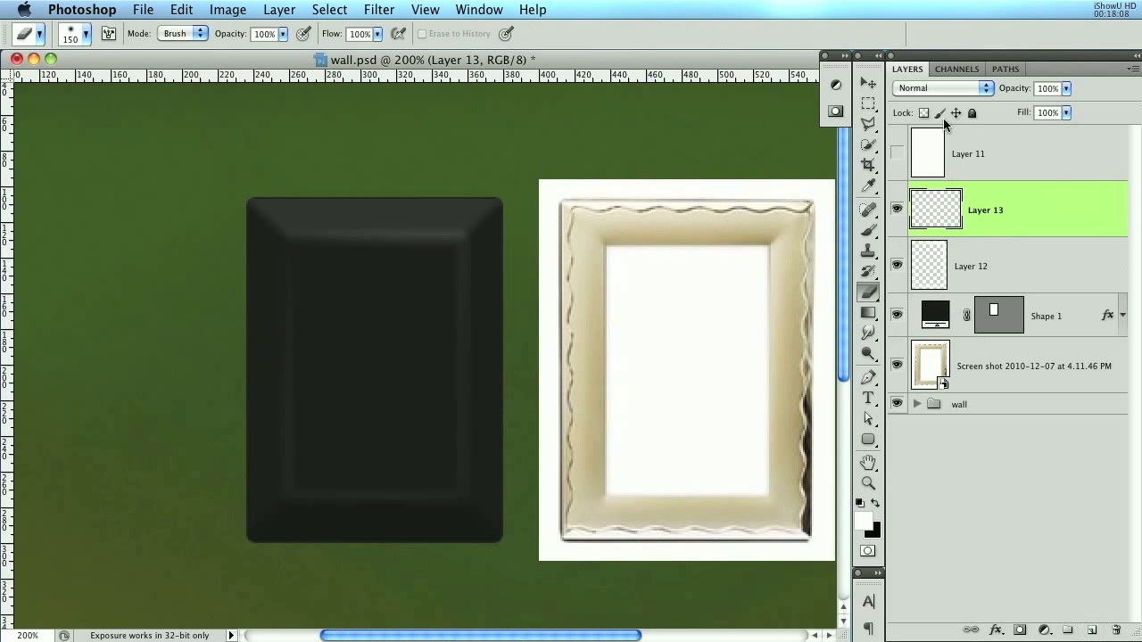
pyautogui.click(869, 124)
pyautogui.click(219, 513)
pyautogui.click(534, 178)
pyautogui.click(395, 176)
pyautogui.click(238, 447)
pyautogui.click(220, 507)
pyautogui.hotkey('alt', 'BackSpace')
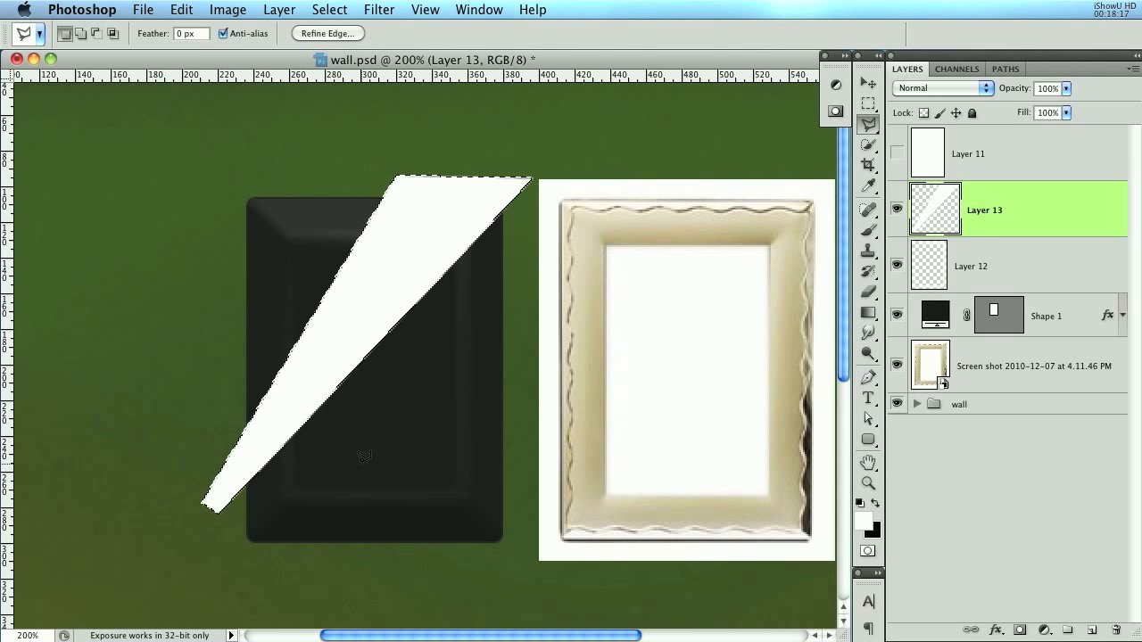
pyautogui.hotkey('ctrl', 'd')
# - Duplicate the white diagonal band, offset the copy up and to the left, and rotate it slightly
pyautogui.click(867, 83)
pyautogui.moveTo(523, 419); pyautogui.dragTo(401, 357)
pyautogui.hotkey('ctrl', 't')
pyautogui.moveTo(561, 351); pyautogui.dragTo(568, 302)
pyautogui.press('Return')
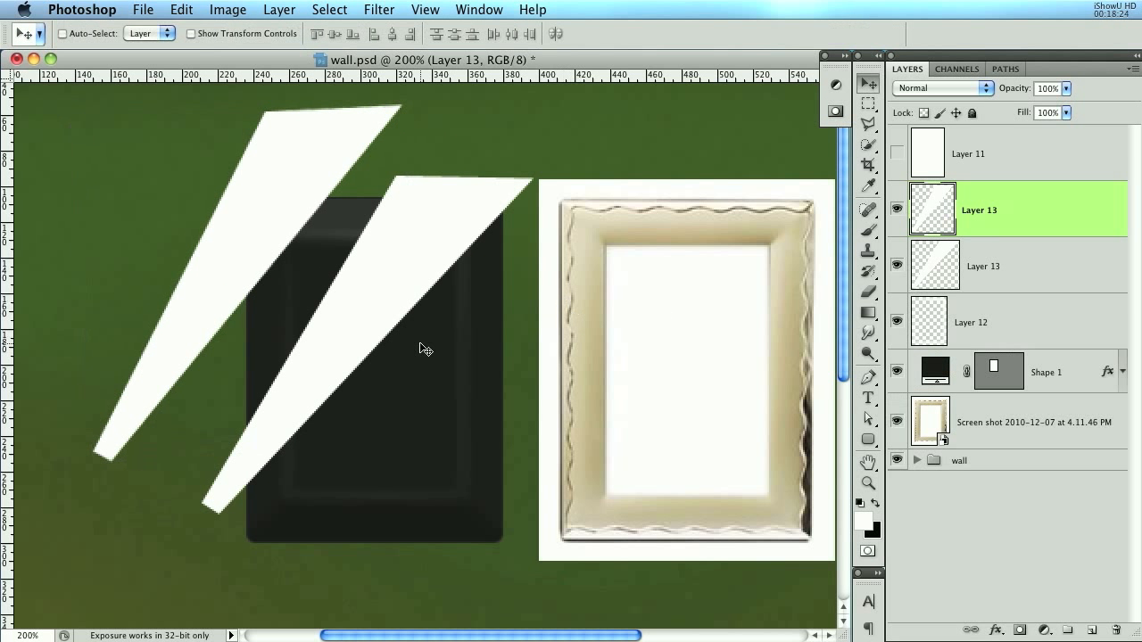
# - Trim both diagonal bands to the Shape 1 outline by deleting everything outside it, and deselect
pyautogui.keyDown('ctrl'); pyautogui.click(992, 379); pyautogui.keyUp('ctrl')
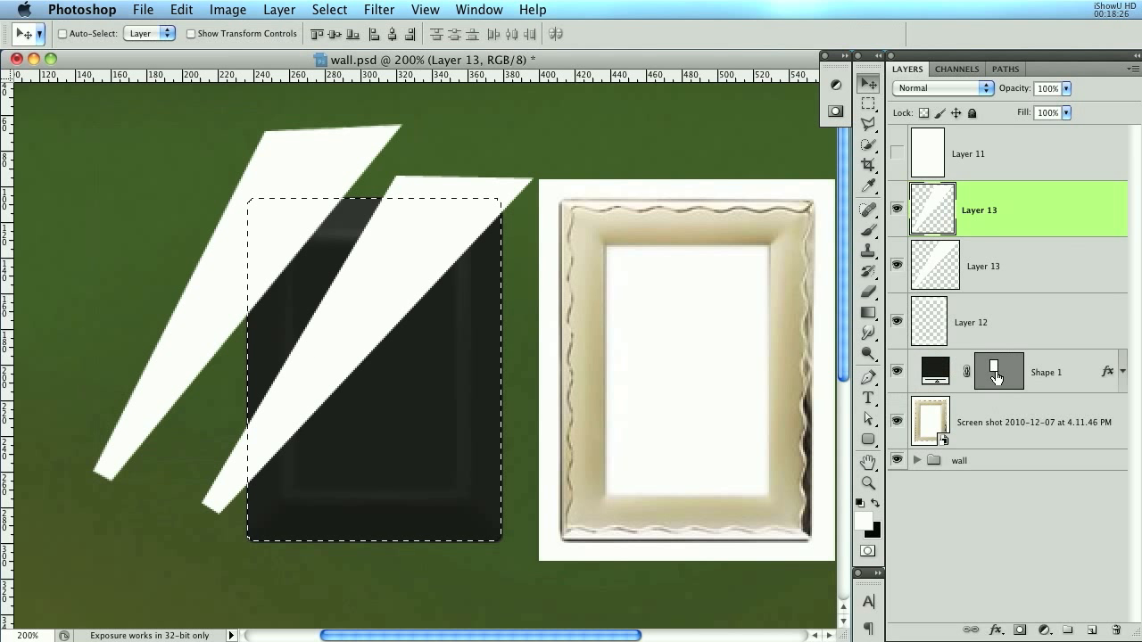
pyautogui.click(329, 9)
pyautogui.click(354, 82)
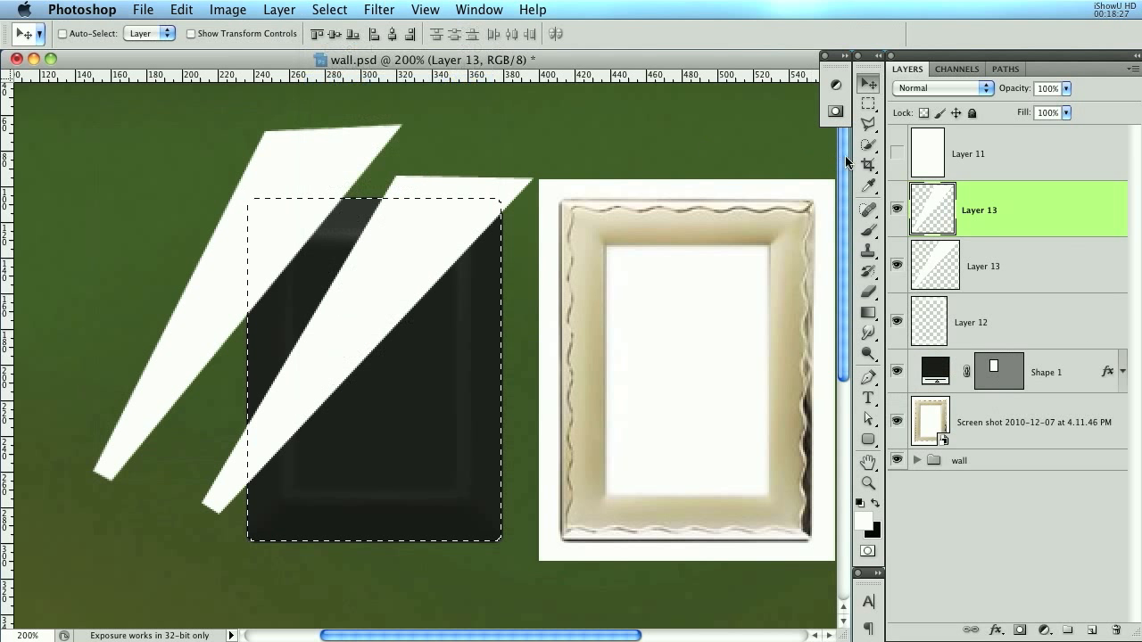
pyautogui.press('Delete')
pyautogui.click(990, 259)
pyautogui.press('Delete')
pyautogui.hotkey('ctrl', 'd')
# - Set the larger diagonal band's blend mode to Overlay and lower its opacity
pyautogui.click(936, 87)
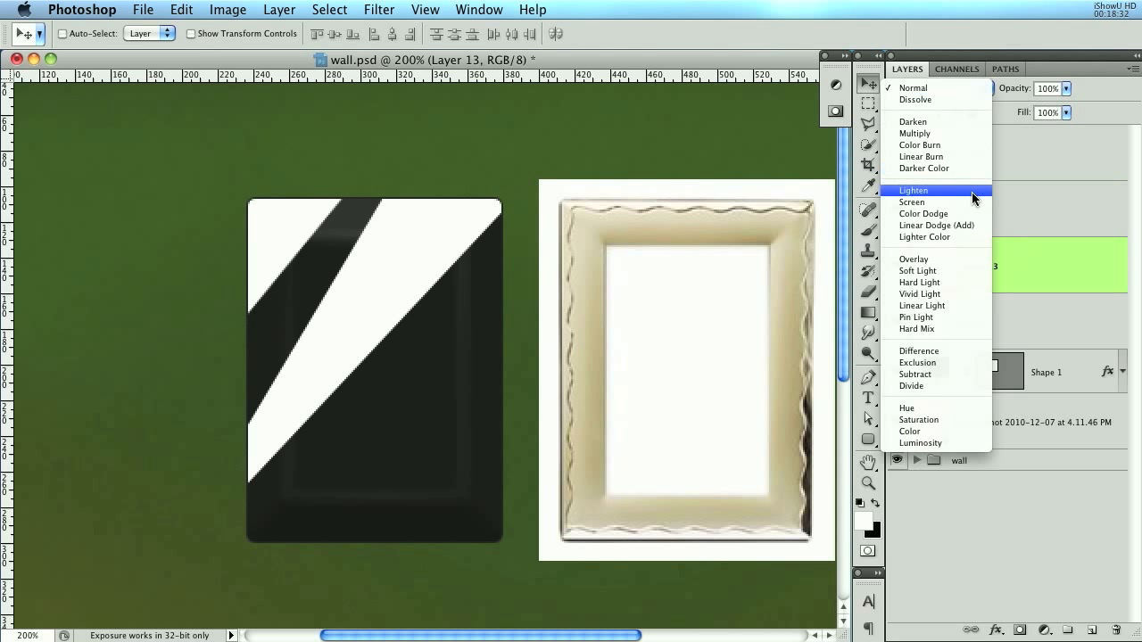
pyautogui.click(948, 259)
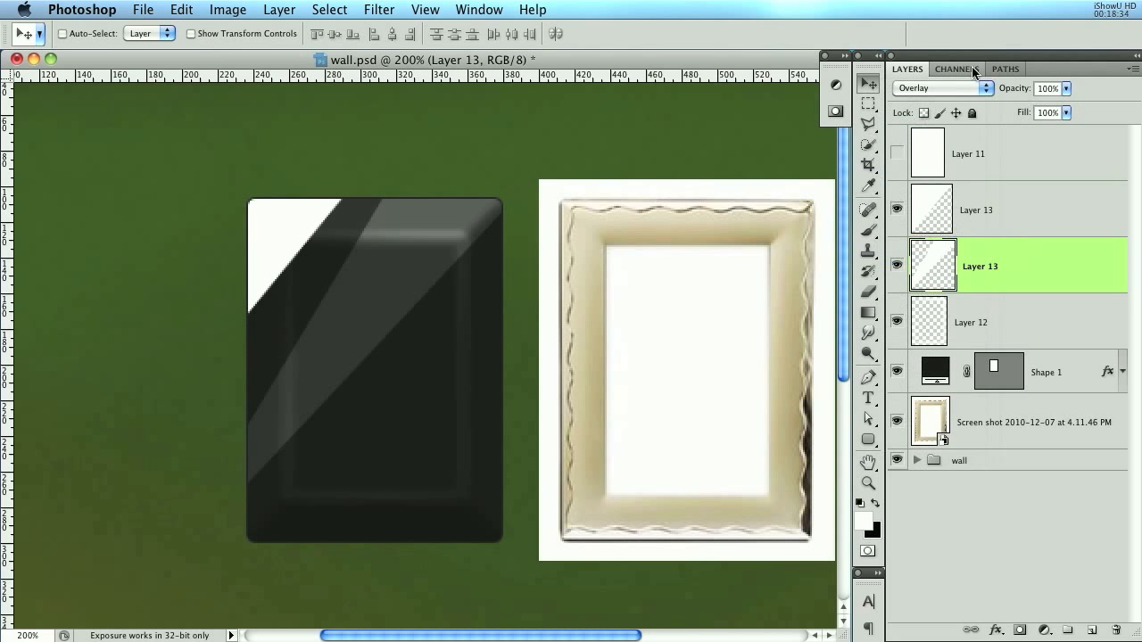
pyautogui.moveTo(1015, 94); pyautogui.dragTo(977, 87)
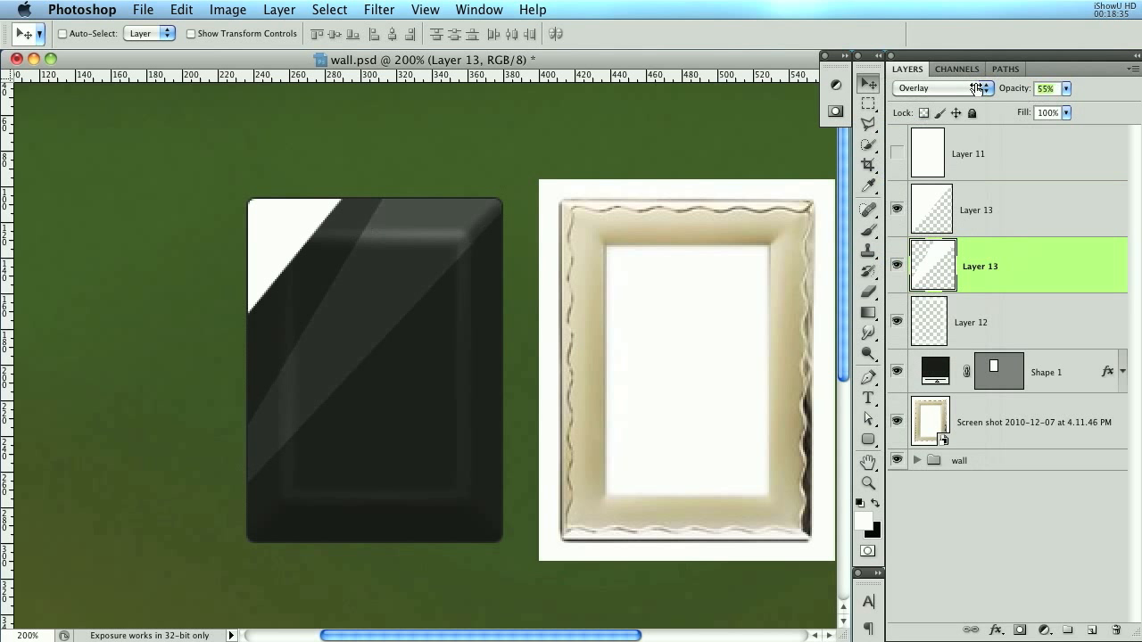
# - Set the upper-left corner band's blend mode to Overlay and reduce its opacity to a faint reflection
pyautogui.click(1009, 208)
pyautogui.click(944, 88)
pyautogui.click(948, 259)
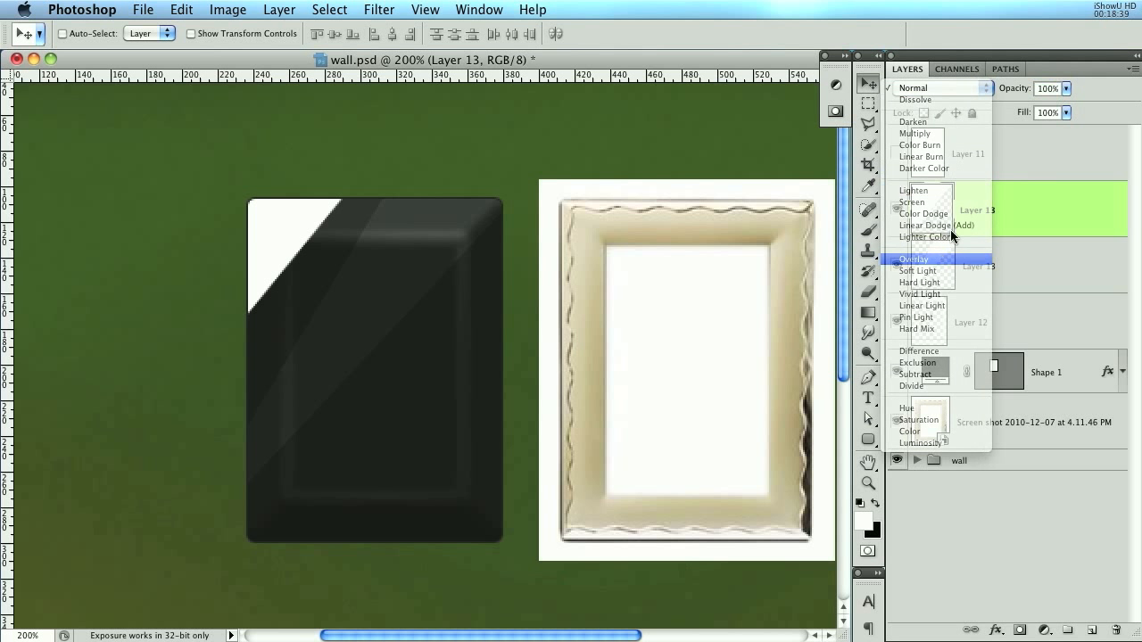
pyautogui.moveTo(1015, 93); pyautogui.dragTo(968, 89)
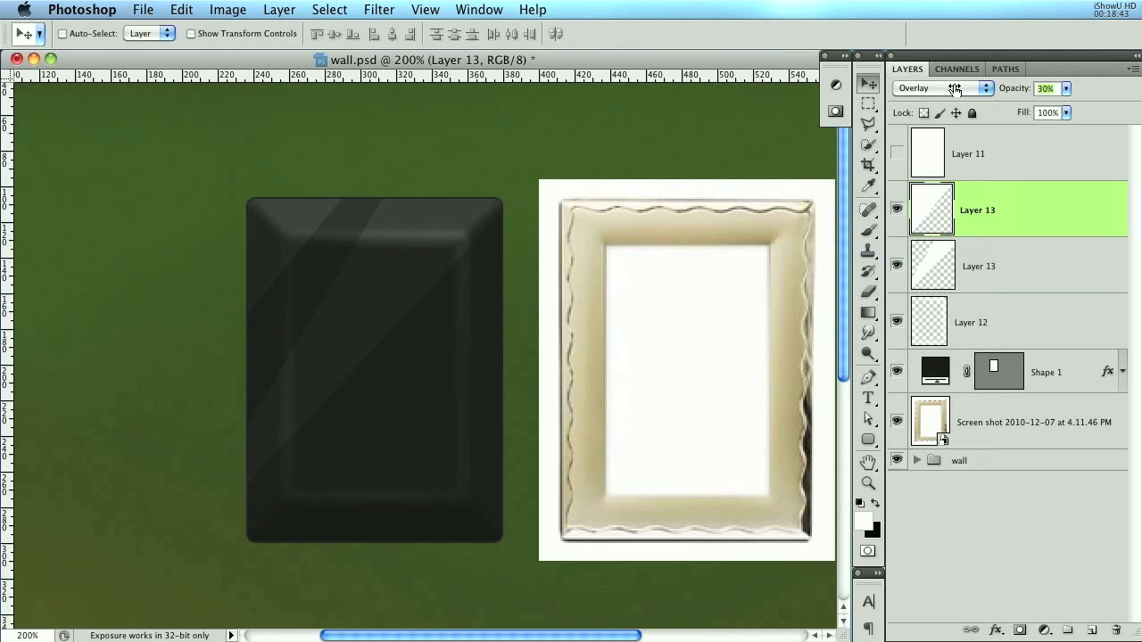
pyautogui.moveTo(941, 88); pyautogui.dragTo(932, 88)
# - Set the larger diagonal band's opacity to 20% and show Layer 11 again
pyautogui.click(1039, 265)
pyautogui.moveTo(1006, 94); pyautogui.dragTo(1010, 93)
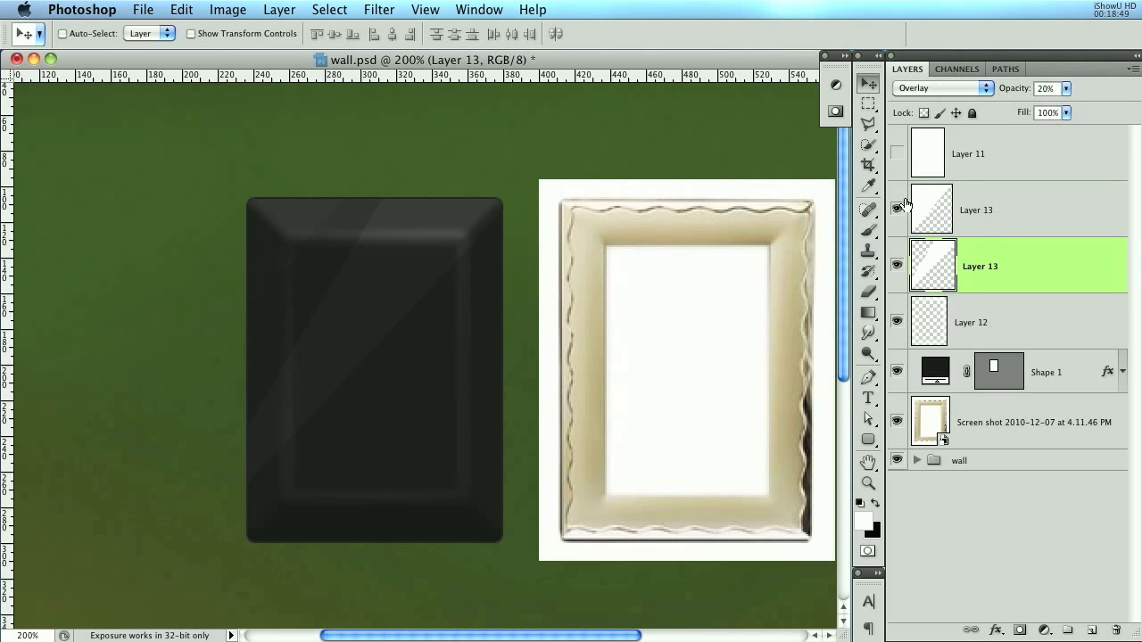
pyautogui.click(897, 153)
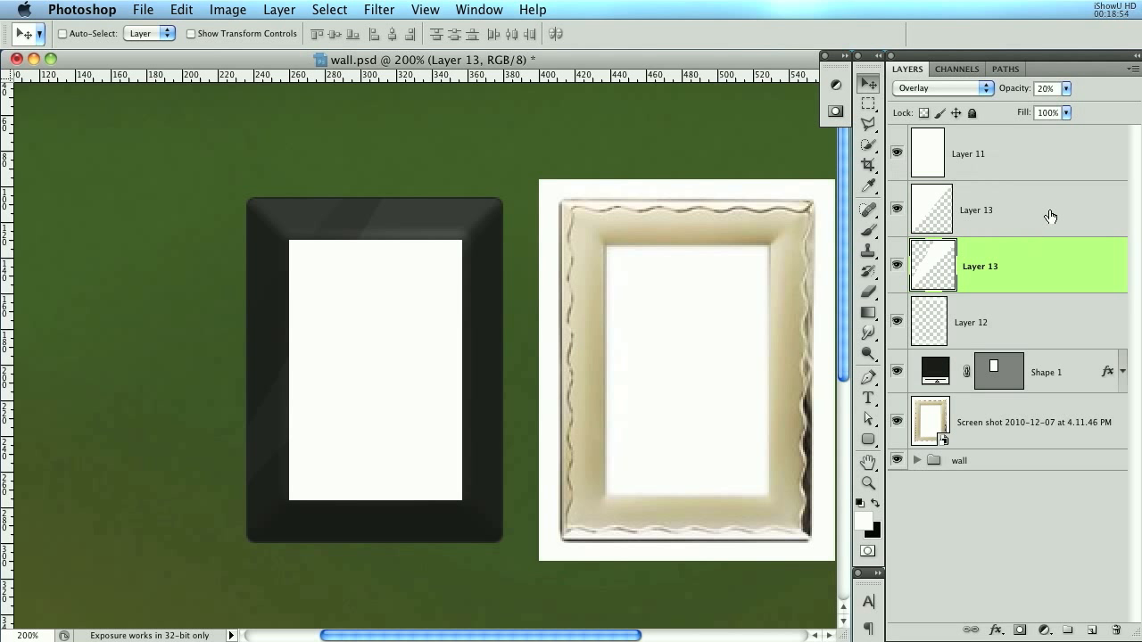
# - Add a new layer above Layer 12 for brushed highlights and set its blend mode to Overlay
pyautogui.click(1033, 325)
pyautogui.click(1093, 631)
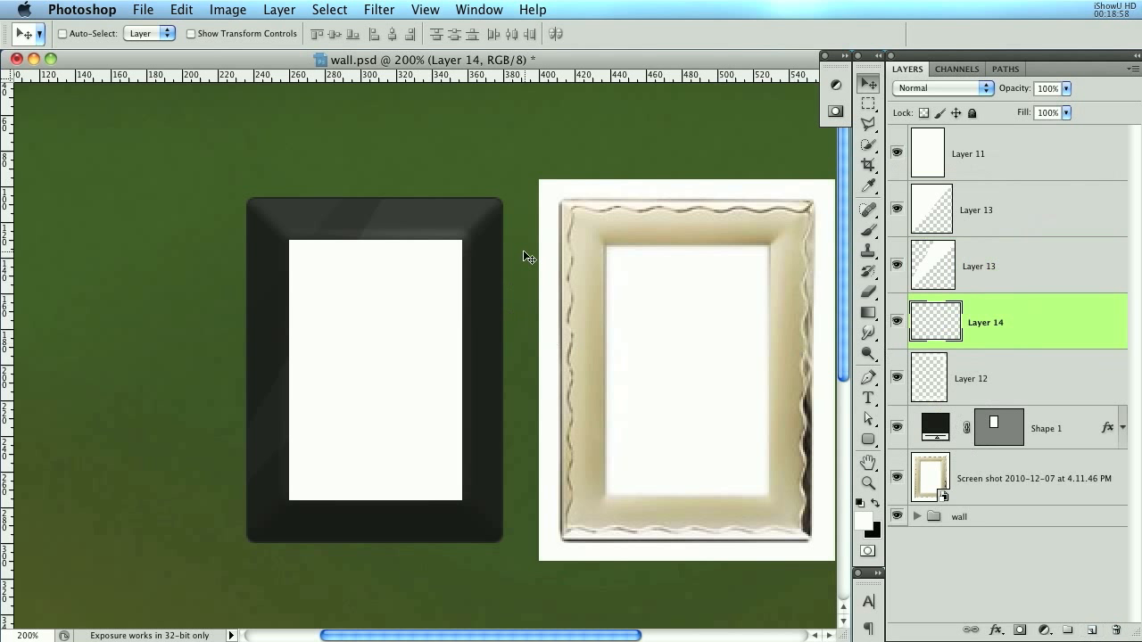
pyautogui.click(868, 230)
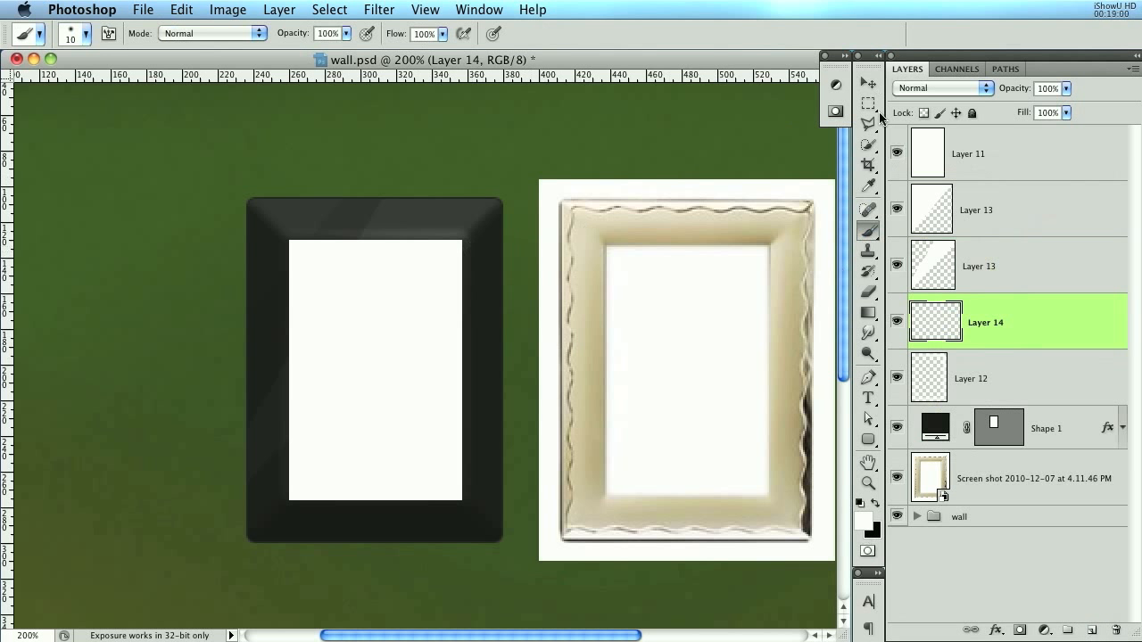
pyautogui.click(931, 89)
pyautogui.click(930, 256)
# - Paint soft white highlights around the dark frame's right, bottom and top outer edges with a 45 px brush
pyautogui.press(']')
pyautogui.press(']')
pyautogui.press(']')
pyautogui.press(']')
pyautogui.moveTo(527, 217)
pyautogui.mouseDown()
pyautogui.moveTo(548, 241)
pyautogui.moveTo(529, 502)
pyautogui.moveTo(428, 556)
pyautogui.moveTo(408, 581)
pyautogui.moveTo(383, 544)
pyautogui.moveTo(343, 572)
pyautogui.mouseUp()
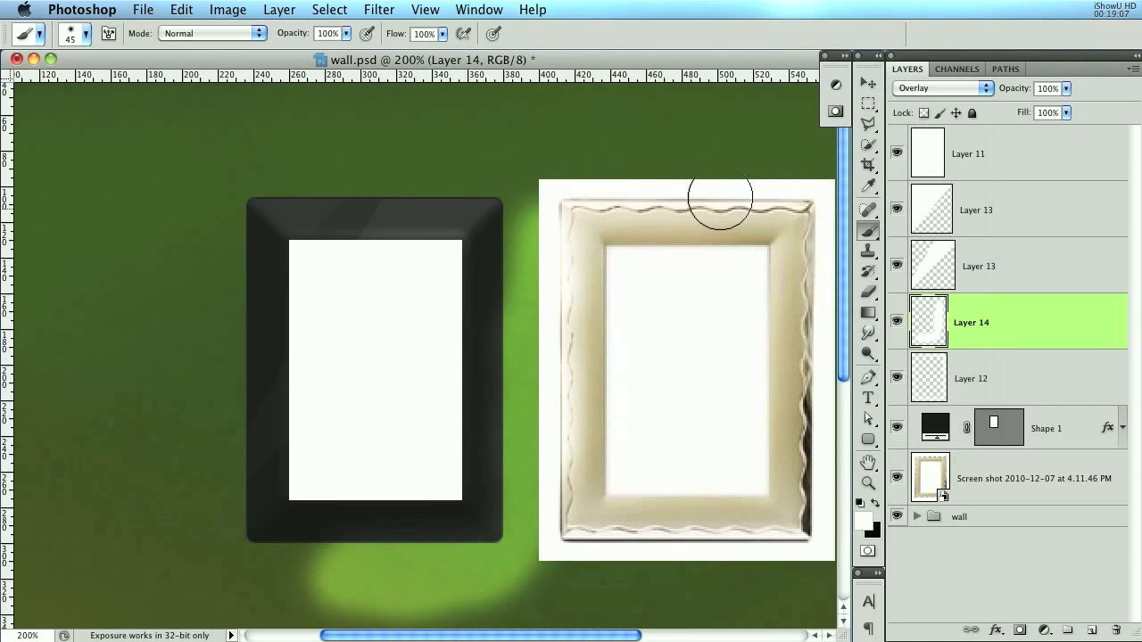
pyautogui.moveTo(520, 266); pyautogui.dragTo(521, 237)
pyautogui.moveTo(513, 279); pyautogui.dragTo(484, 182)
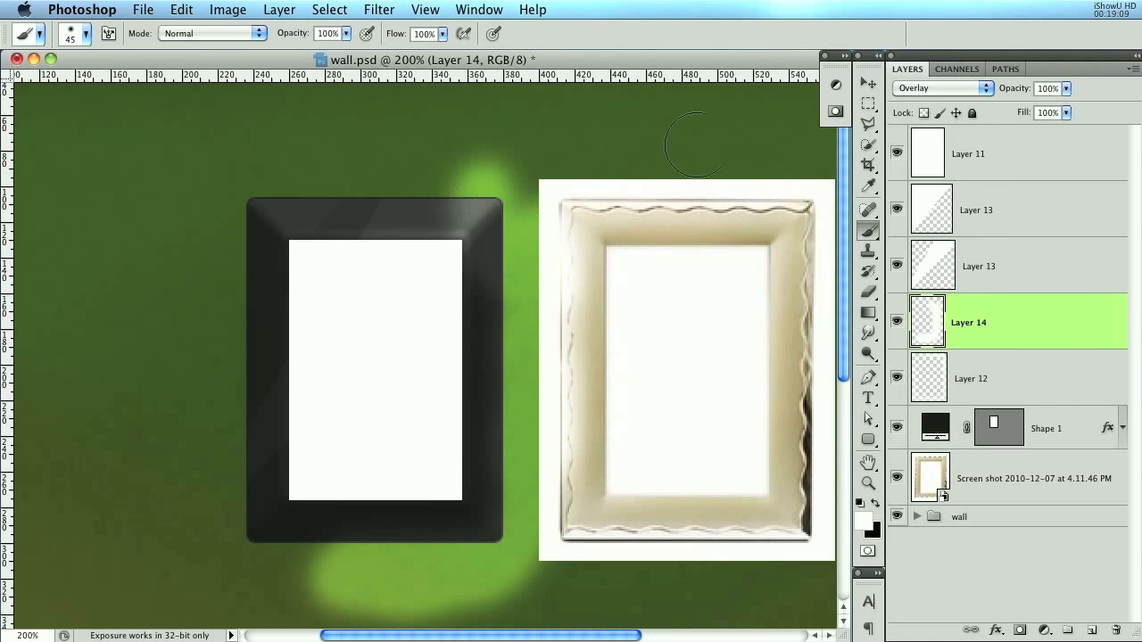
pyautogui.moveTo(303, 187)
pyautogui.mouseDown()
pyautogui.moveTo(461, 177)
pyautogui.moveTo(354, 169)
pyautogui.moveTo(306, 173)
pyautogui.mouseUp()
# - Delete the painted highlights that fall outside the Shape 1 outline and deselect
pyautogui.keyDown('super'); pyautogui.click(1008, 437); pyautogui.keyUp('super')
pyautogui.click(329, 9)
pyautogui.click(345, 82)
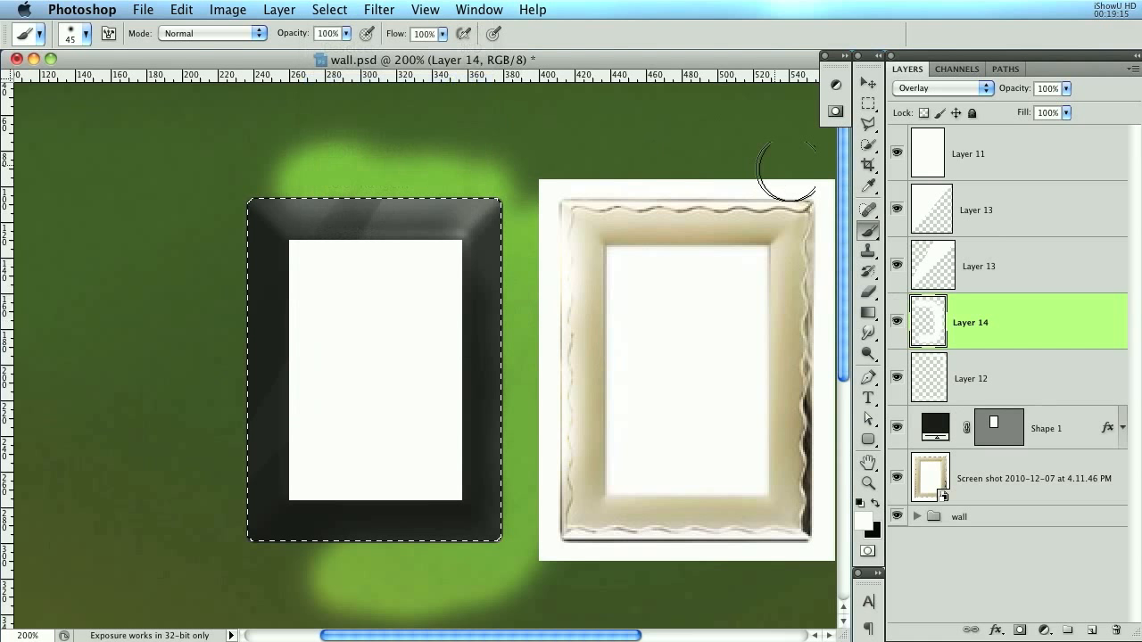
pyautogui.press('Delete')
pyautogui.press('super+d')
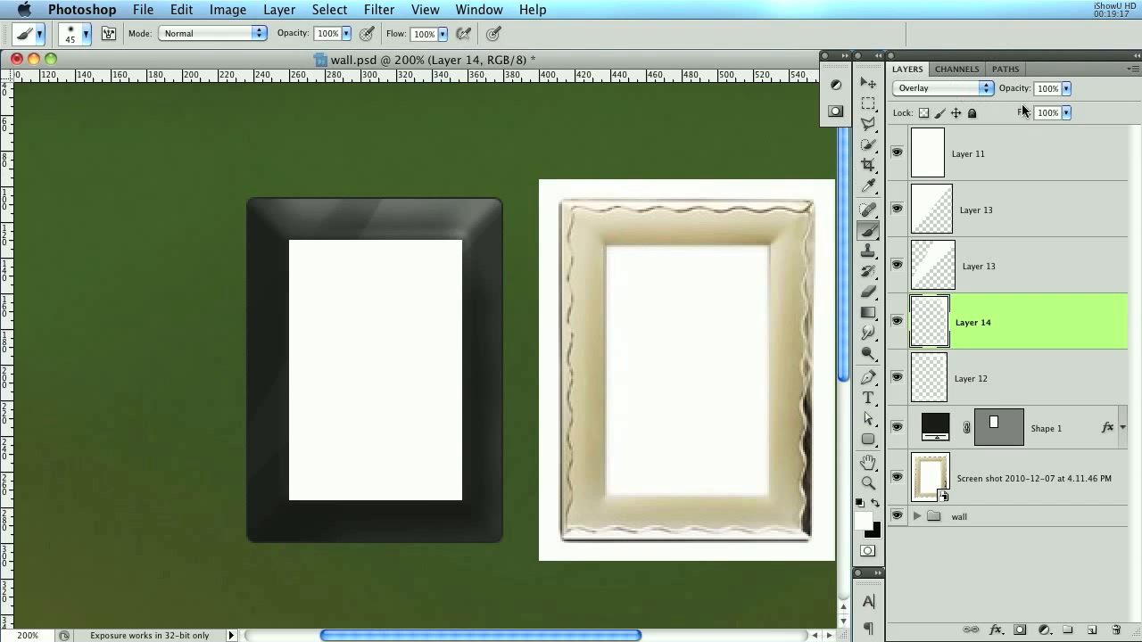
# - Set Layer 14's opacity to 55% and save the document
pyautogui.moveTo(1019, 90); pyautogui.dragTo(979, 90)
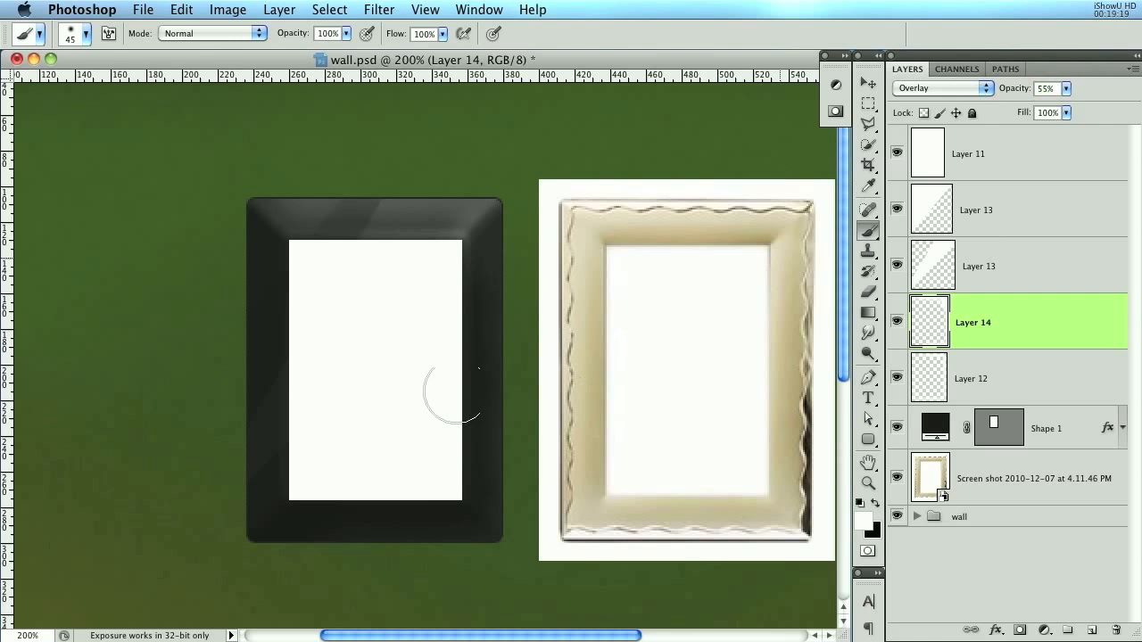
pyautogui.press('super+minus')
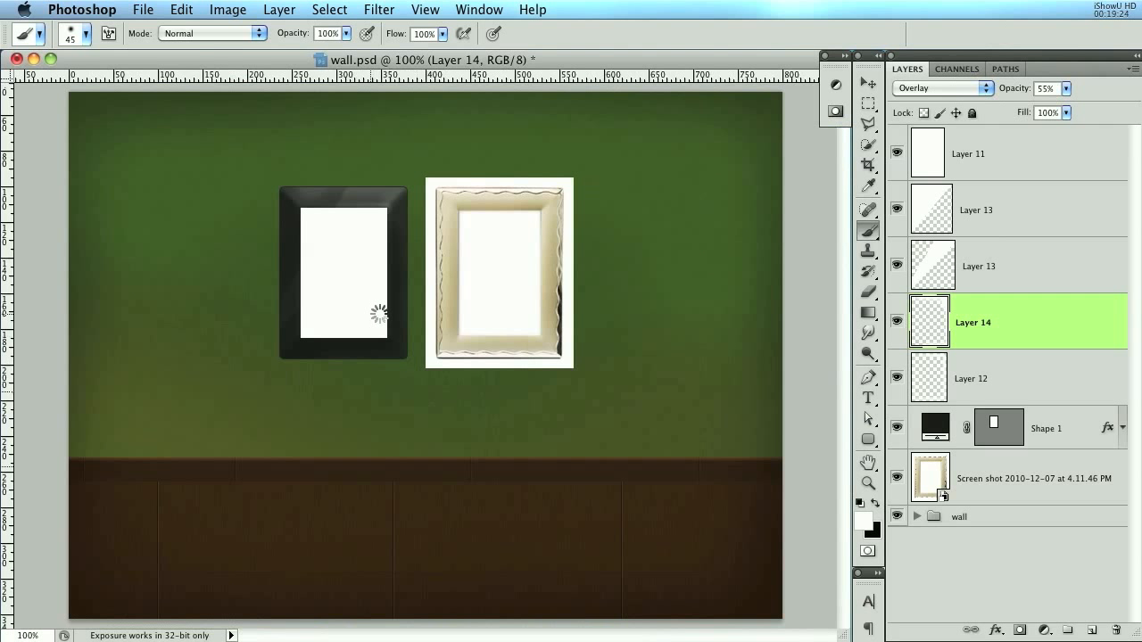
pyautogui.press('super+s')
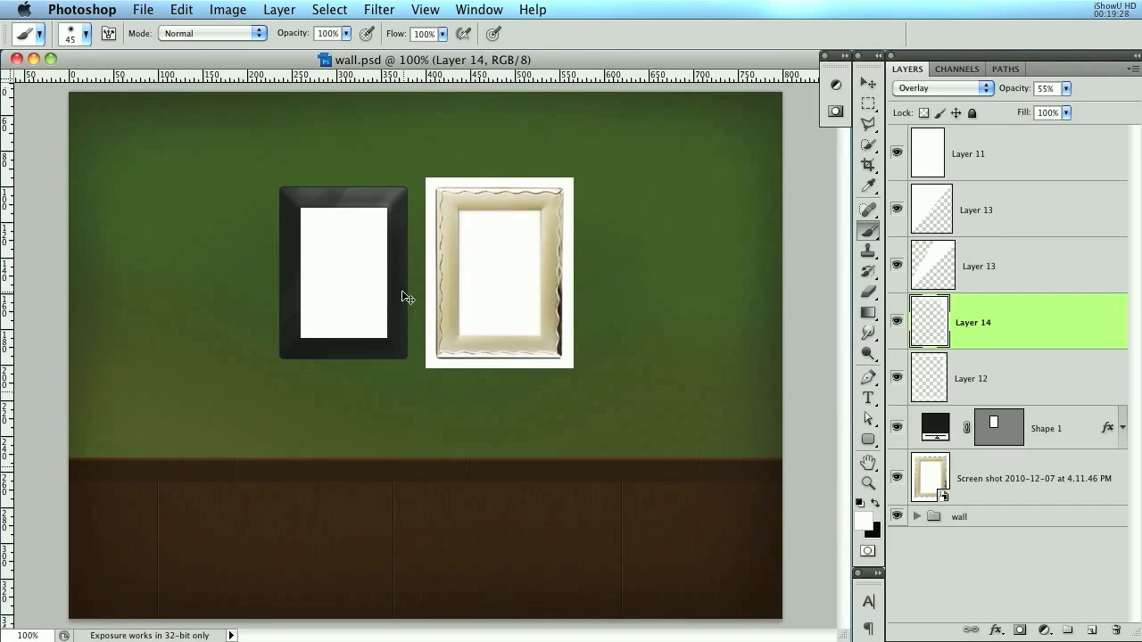
# - Group the frame's layers from Shape 1 up to the upper Layer 13 and name the group Frame
pyautogui.press('super+plus')
pyautogui.moveTo(396, 293); pyautogui.dragTo(497, 441)
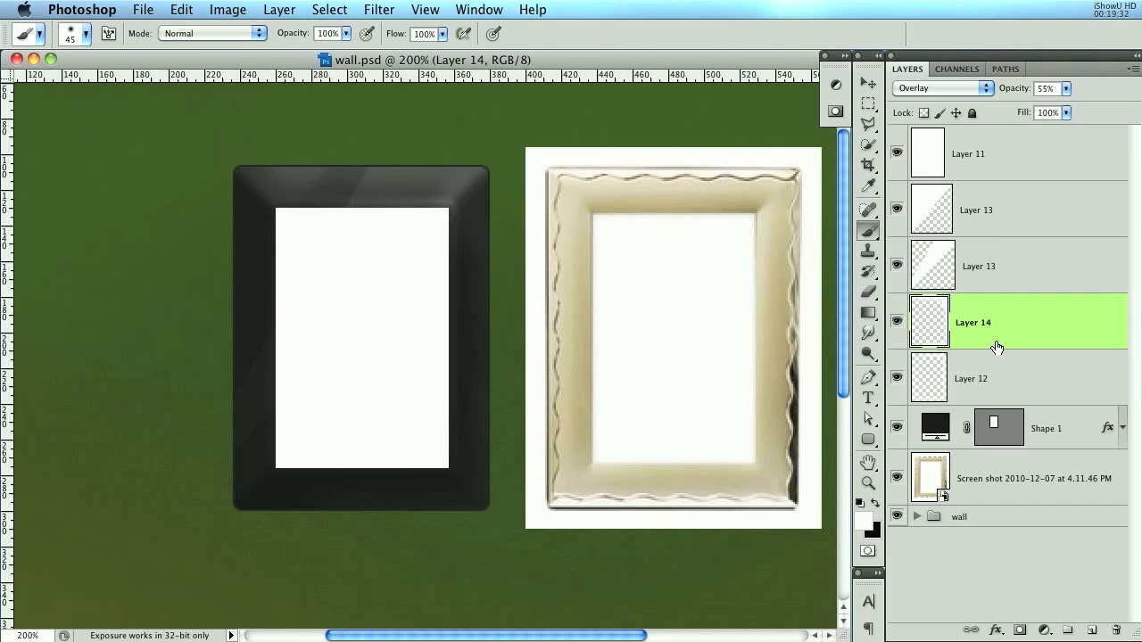
pyautogui.click(1073, 443)
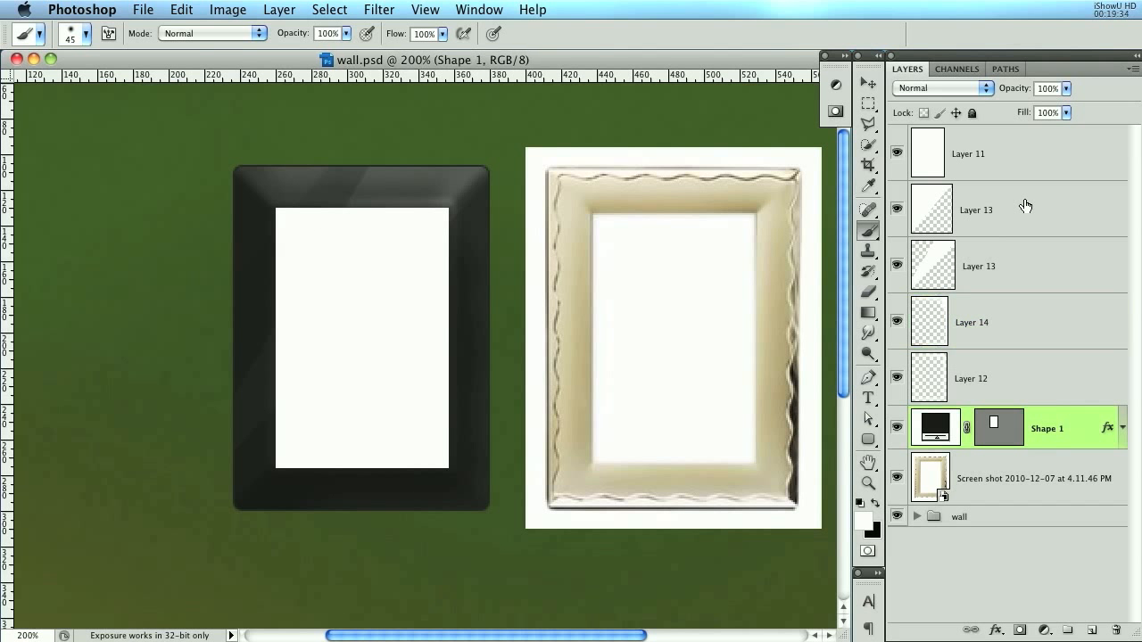
pyautogui.keyDown('shift'); pyautogui.click(1029, 206); pyautogui.keyUp('shift')
pyautogui.click(899, 154)
pyautogui.click(899, 154)
pyautogui.press('super+g')
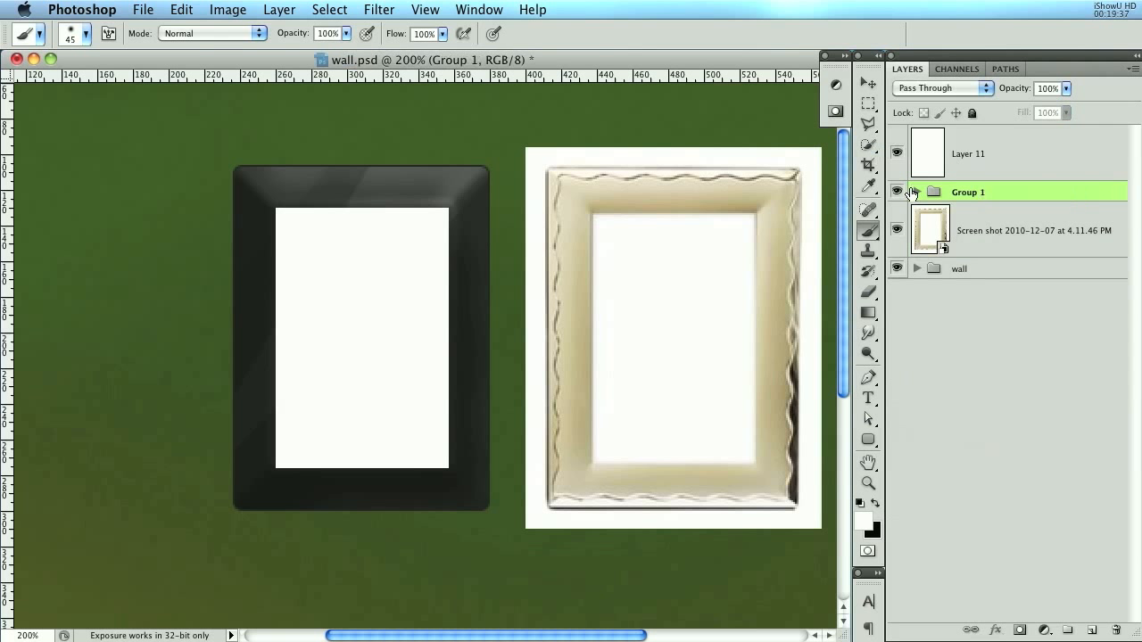
pyautogui.doubleClick(963, 194)
pyautogui.write('Frame')
pyautogui.press('Return')
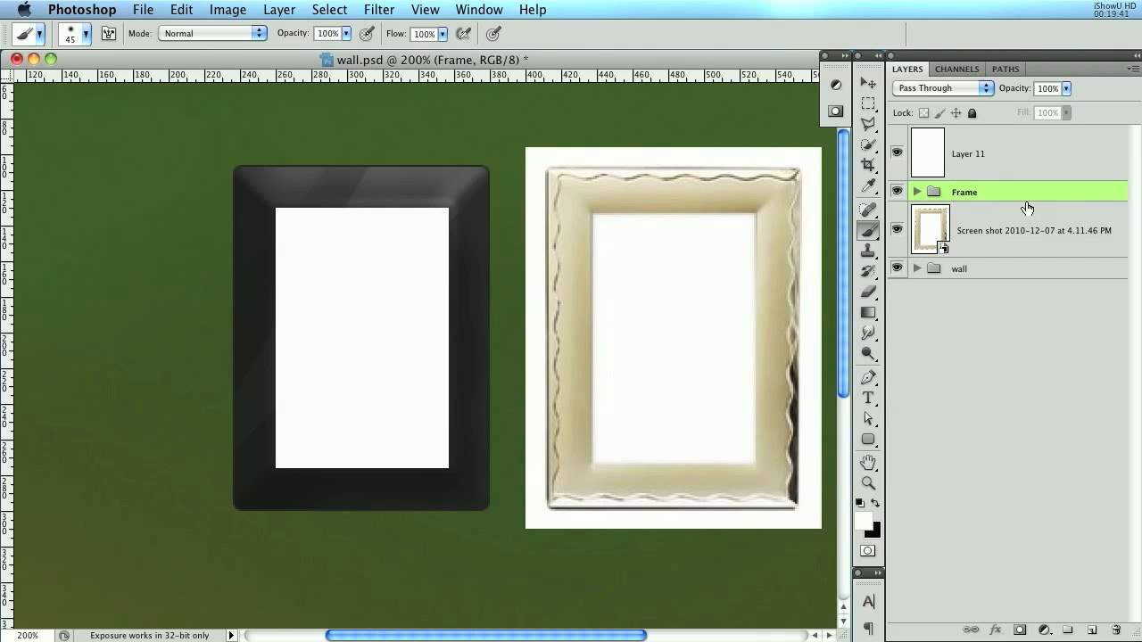
# - Convert the Frame group to a smart object and toggle its visibility to check it
pyautogui.rightClick(989, 189)
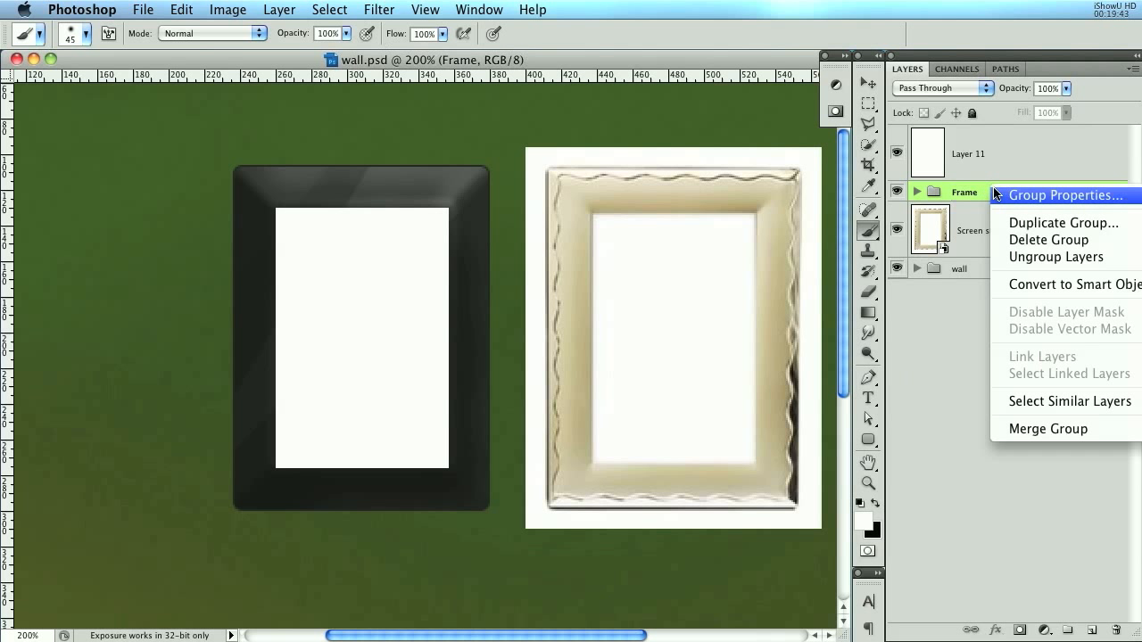
pyautogui.click(1050, 284)
pyautogui.click(898, 212)
pyautogui.click(897, 213)
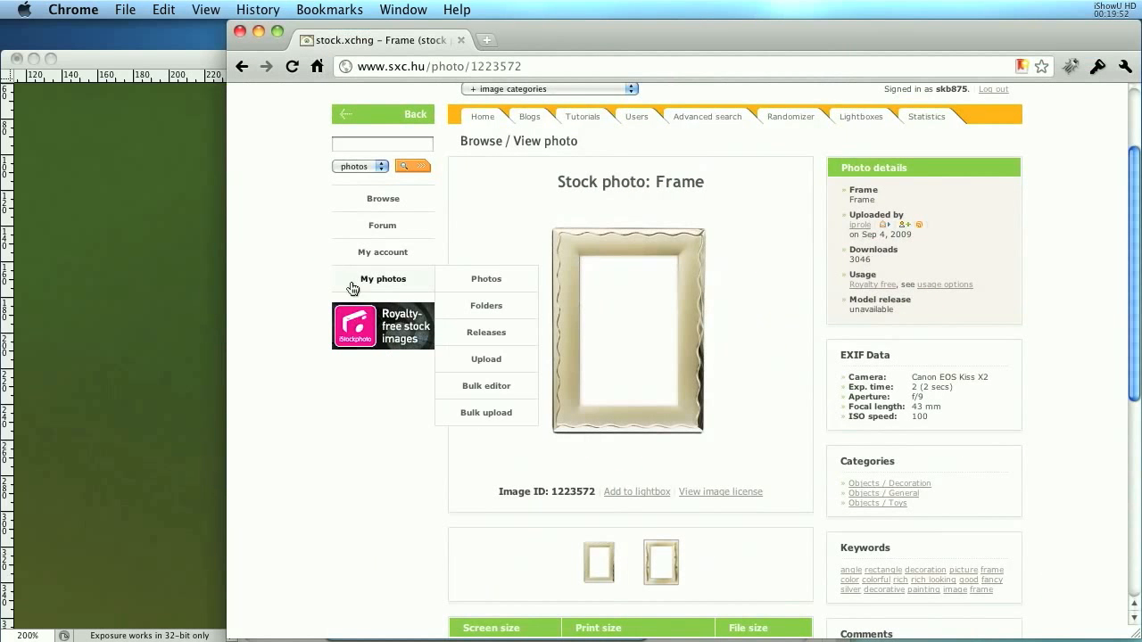
# - Switch to Chrome and search the stock.xchng photos for llama
pyautogui.click(372, 144)
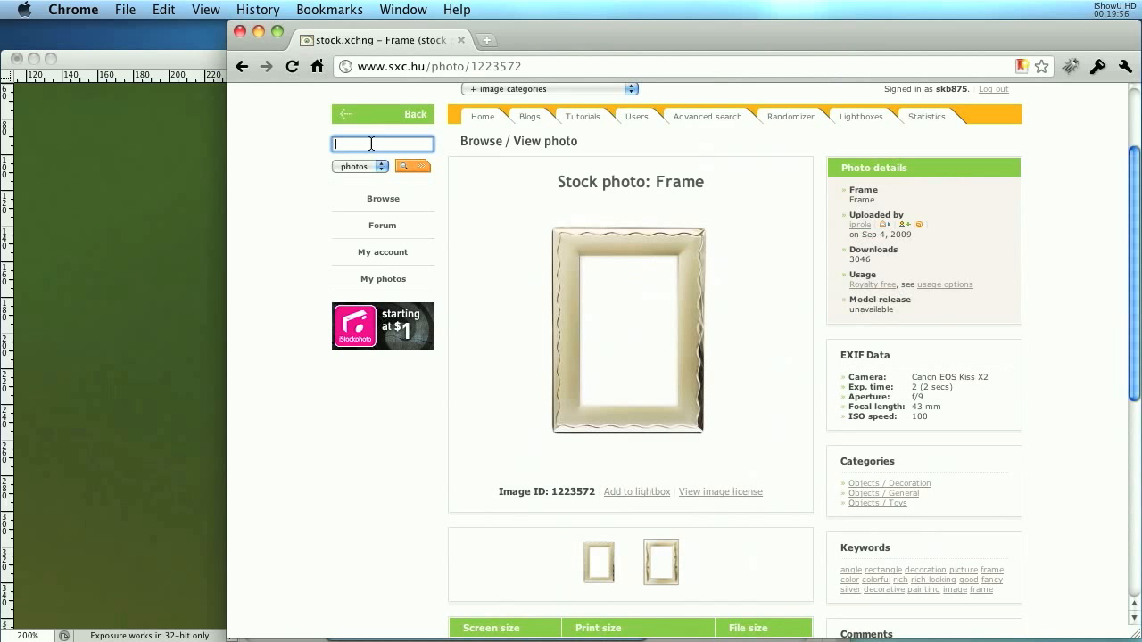
pyautogui.write('Anima')
pyautogui.press('BackSpace')
pyautogui.write('llama')
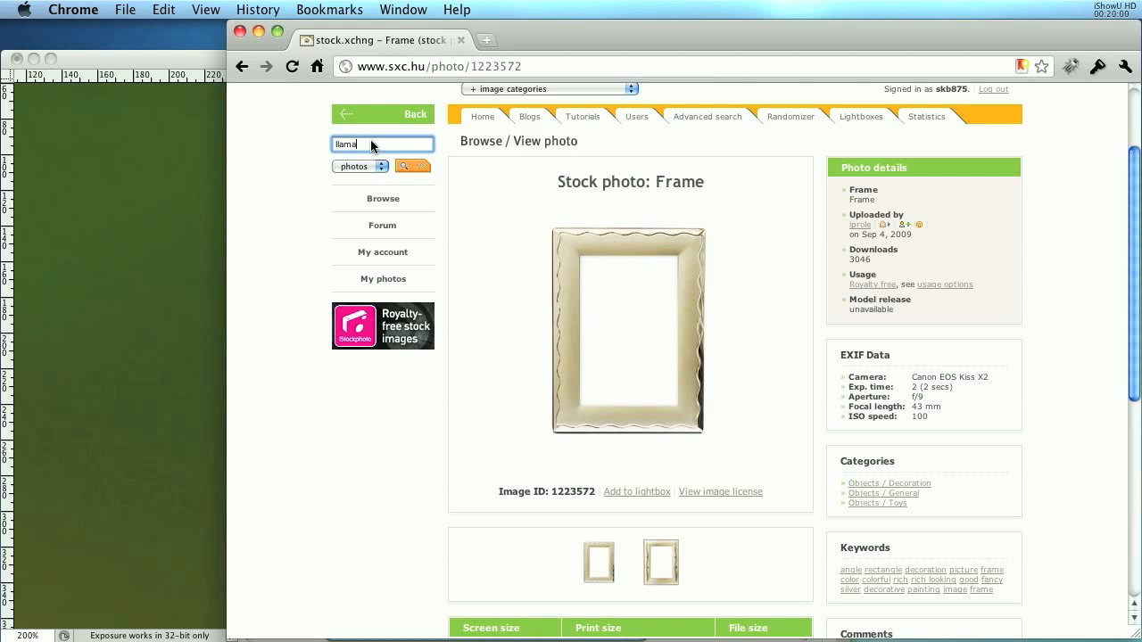
pyautogui.press('Return')
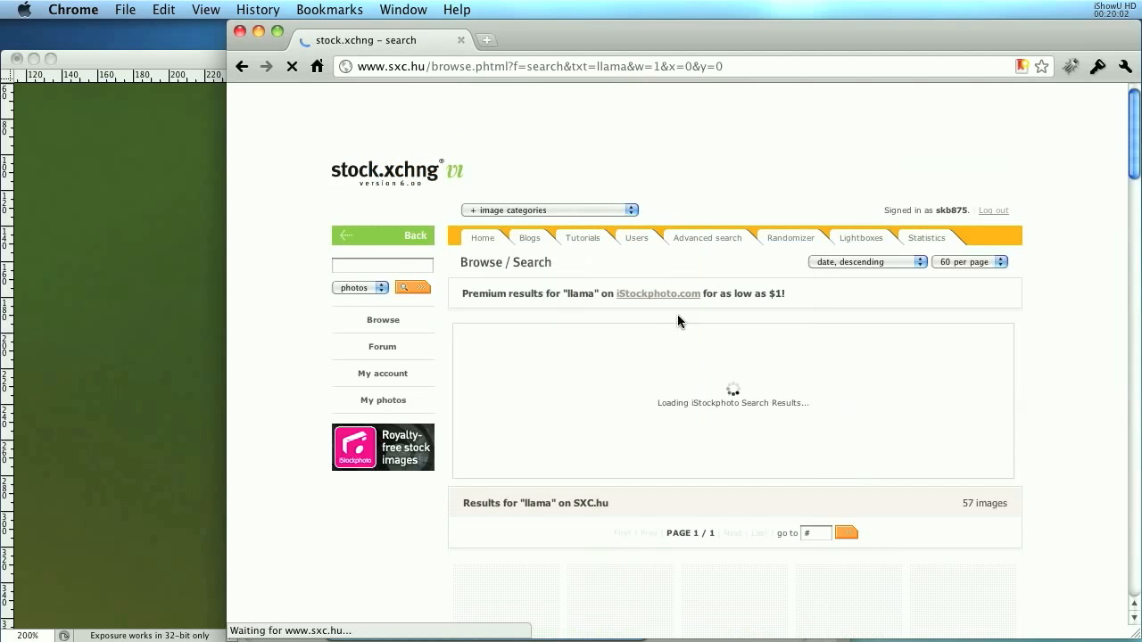
# - Browse the llama results and open the page of the white llama face close-up
pyautogui.scroll(-3, 823, 355)
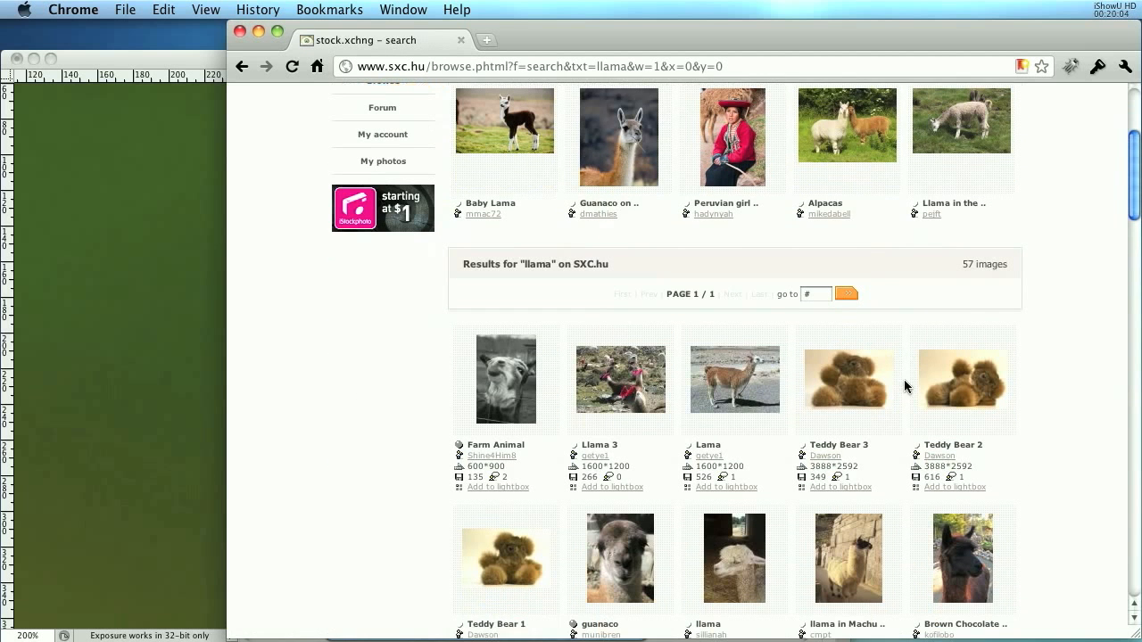
pyautogui.moveTo(856, 374)
pyautogui.scroll(-3, 856, 379)
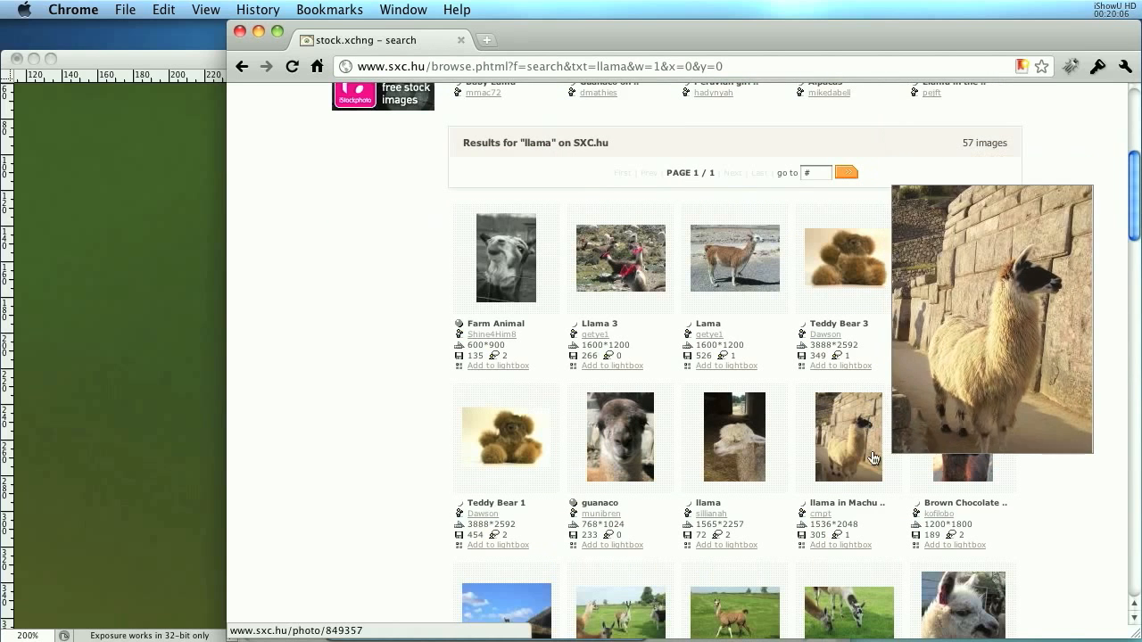
pyautogui.moveTo(572, 462)
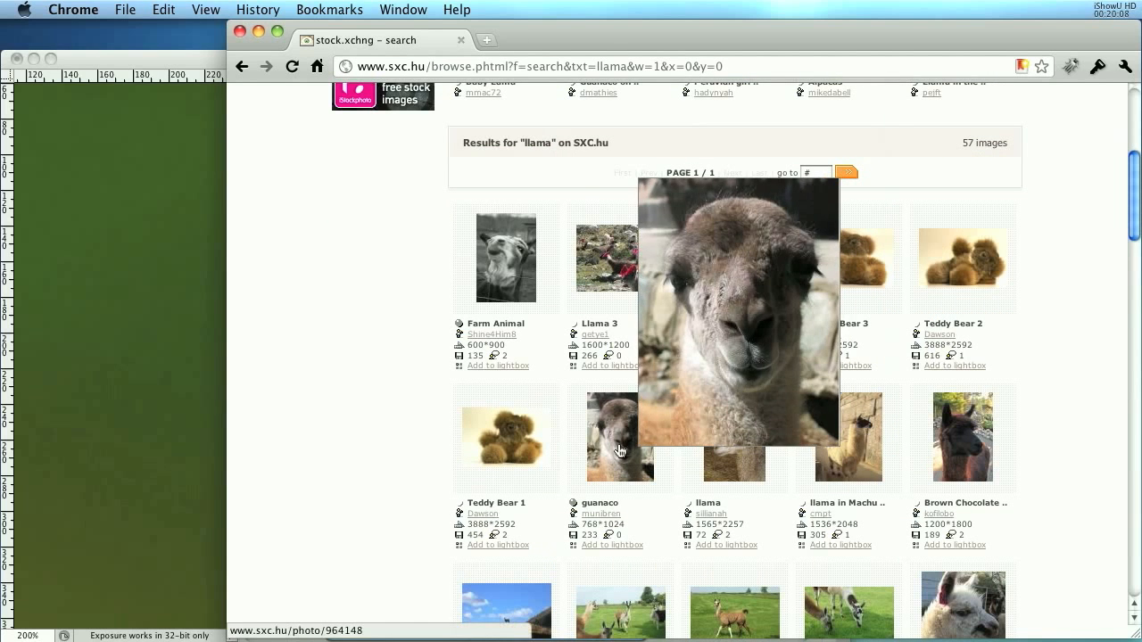
pyautogui.scroll(-6, 664, 459)
pyautogui.moveTo(517, 376)
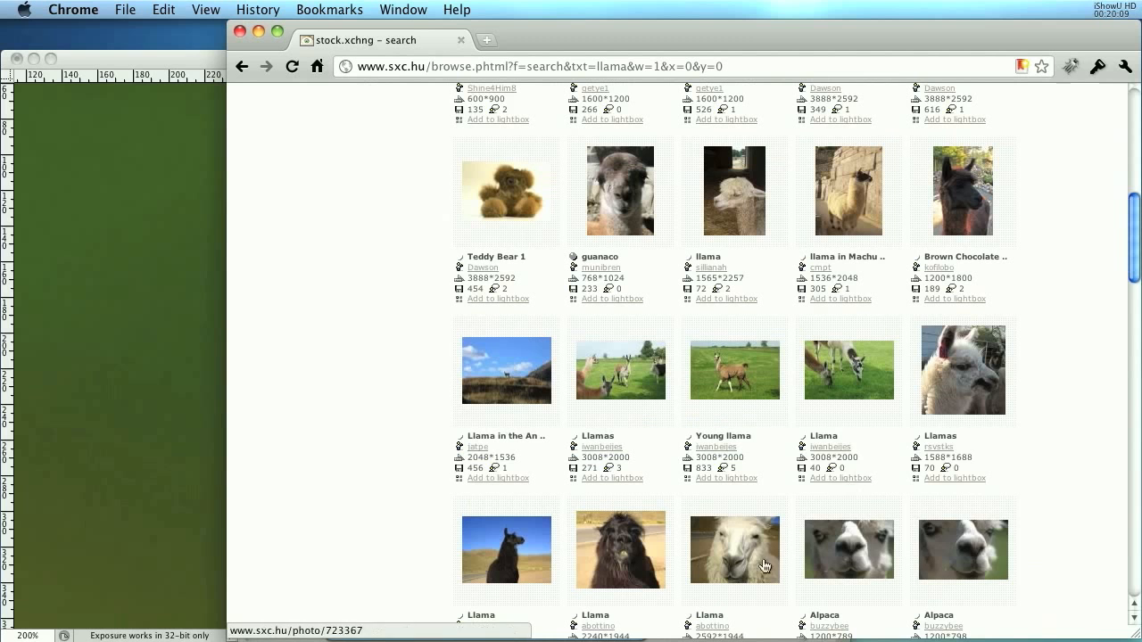
pyautogui.scroll(-1, 800, 528)
pyautogui.scroll(-1, 799, 528)
pyautogui.moveTo(726, 528)
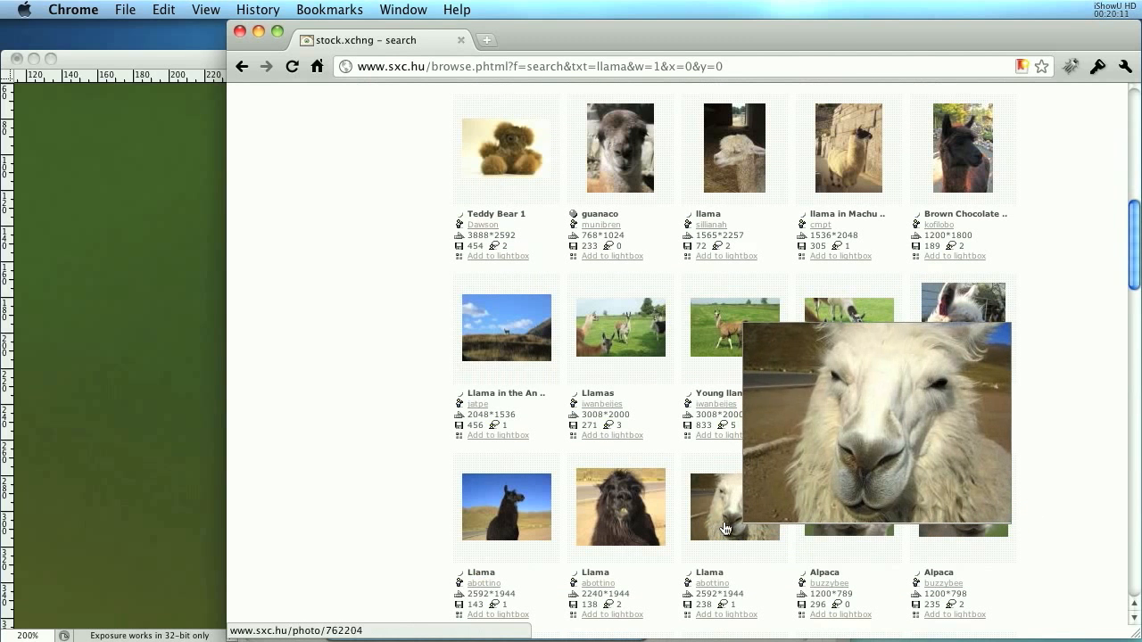
pyautogui.click(725, 527)
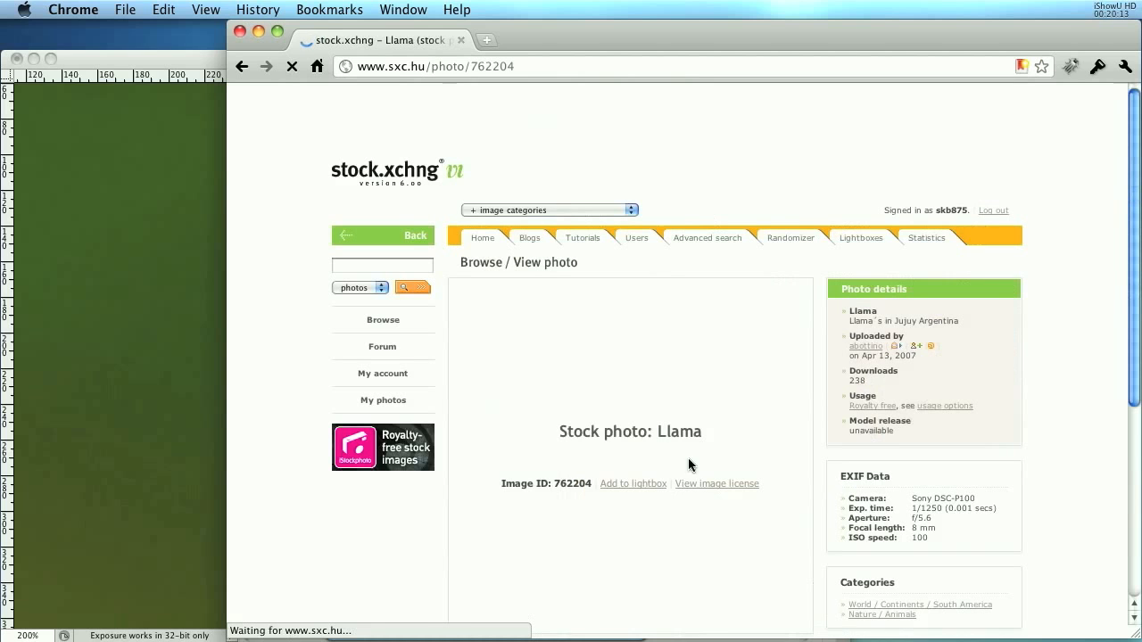
# - Get the full-size llama photo, close its browser pages and open the picture in Photoshop
pyautogui.click(646, 399)
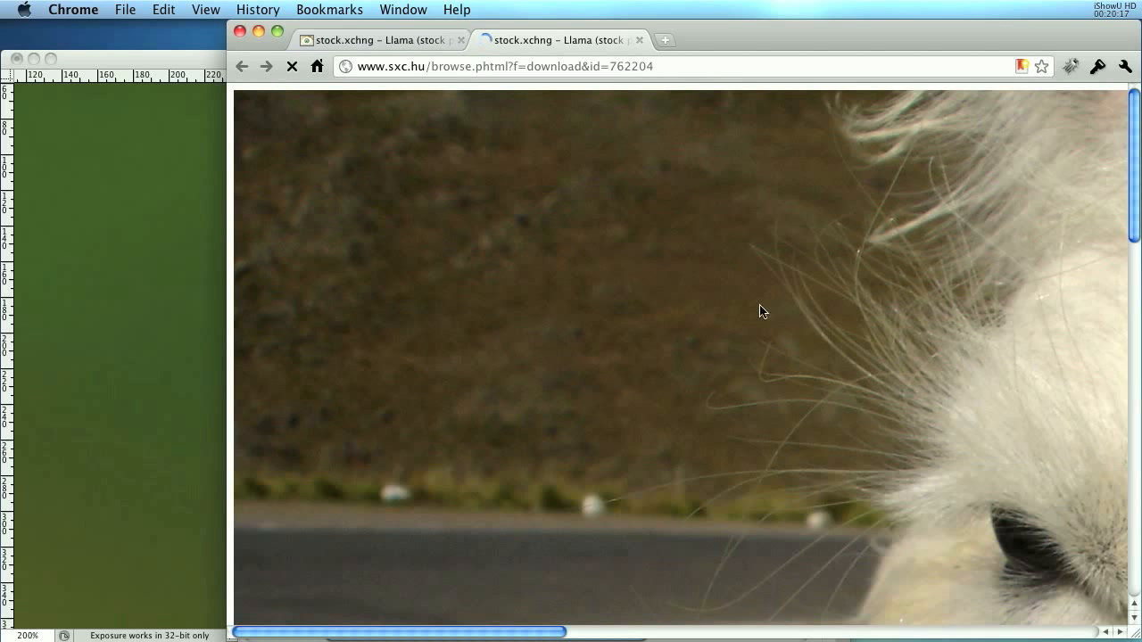
pyautogui.scroll(-5, 745, 326)
pyautogui.moveTo(540, 204); pyautogui.dragTo(874, 383)
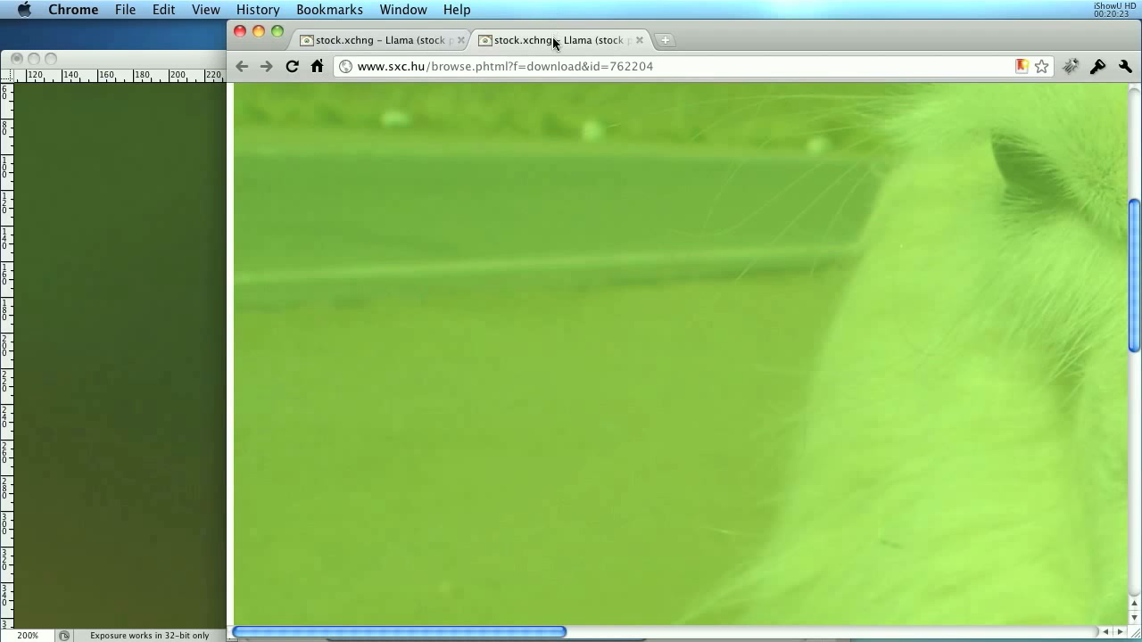
pyautogui.press('super+w')
pyautogui.press('super+w')
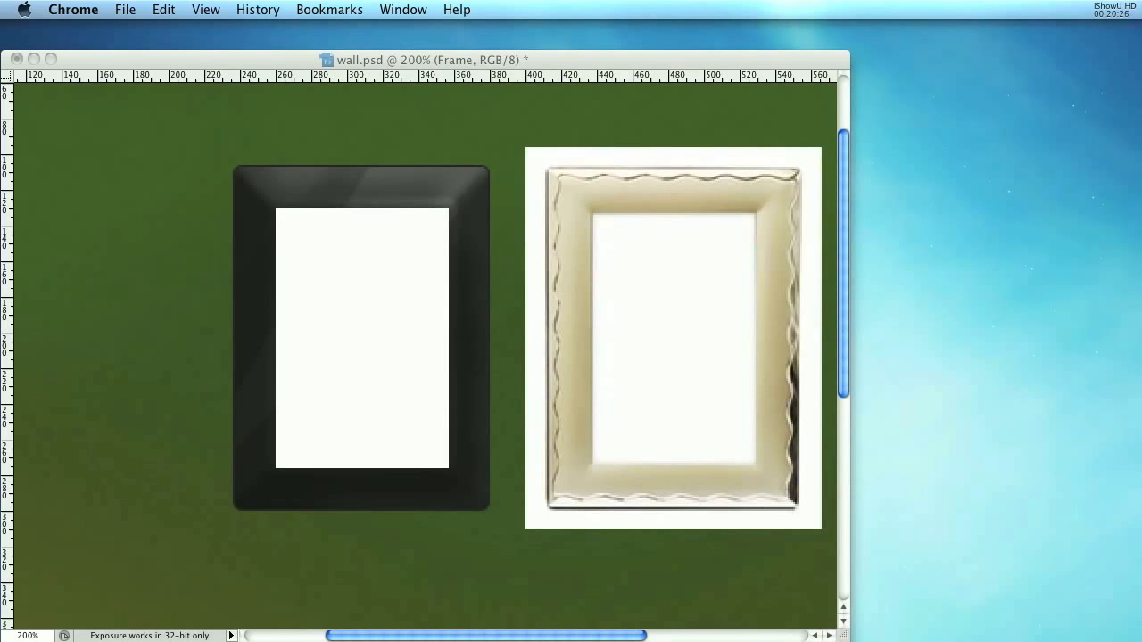
pyautogui.press('super+Tab')
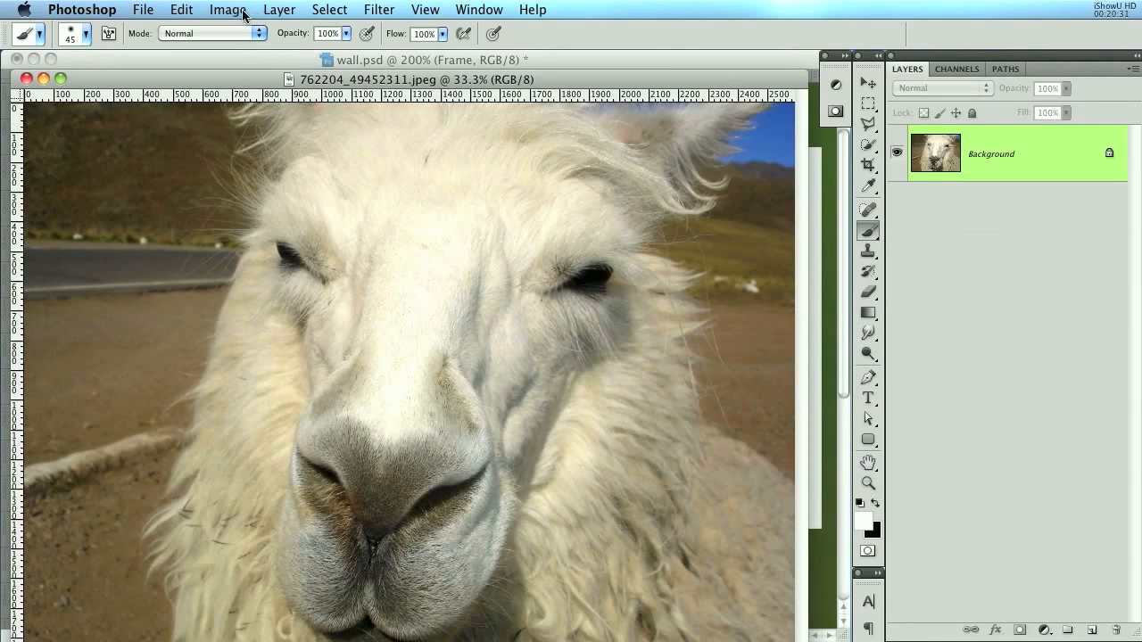
# - Resize the llama image to 600 pixels wide and copy it into wall.psd as a new layer above Frame
pyautogui.click(244, 11)
pyautogui.click(255, 164)
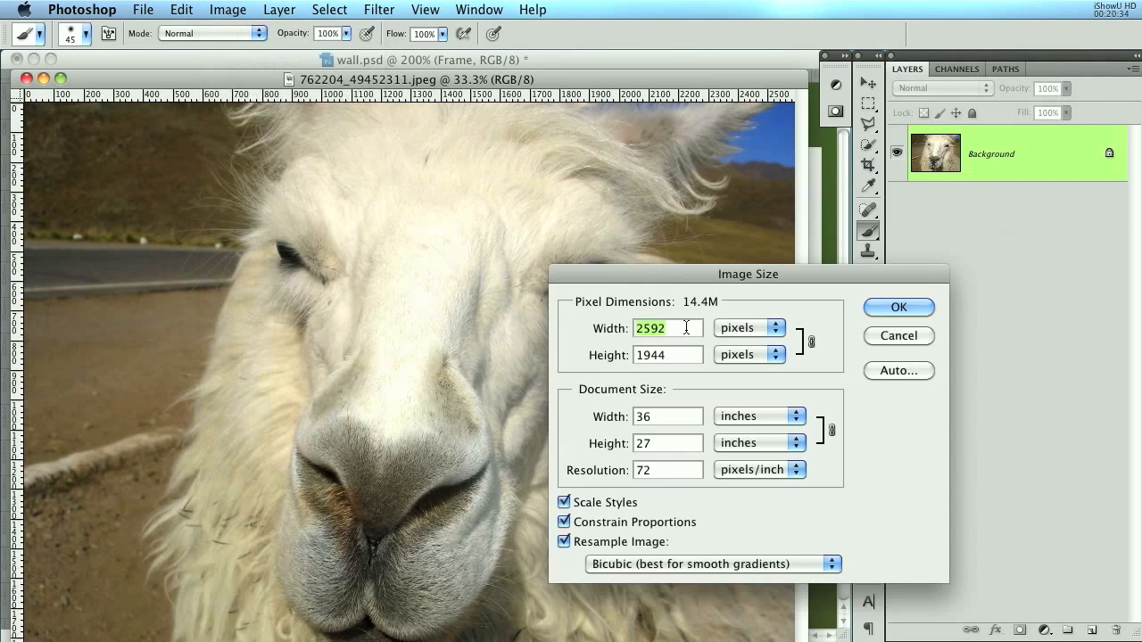
pyautogui.write('600')
pyautogui.press('Return')
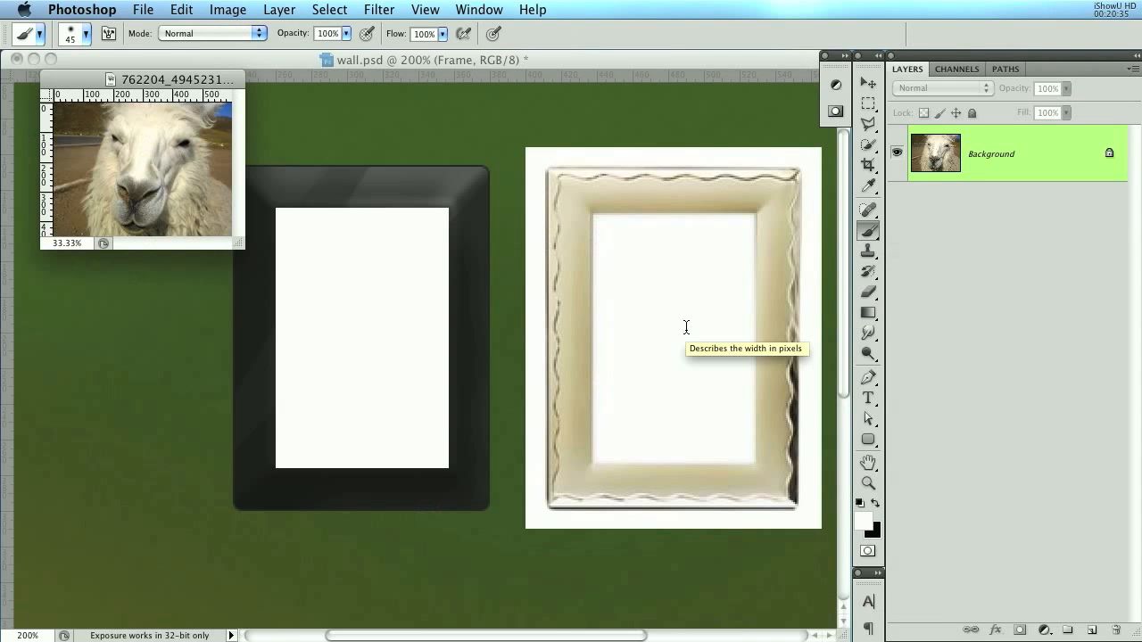
pyautogui.moveTo(212, 81); pyautogui.dragTo(395, 351)
pyautogui.click(868, 82)
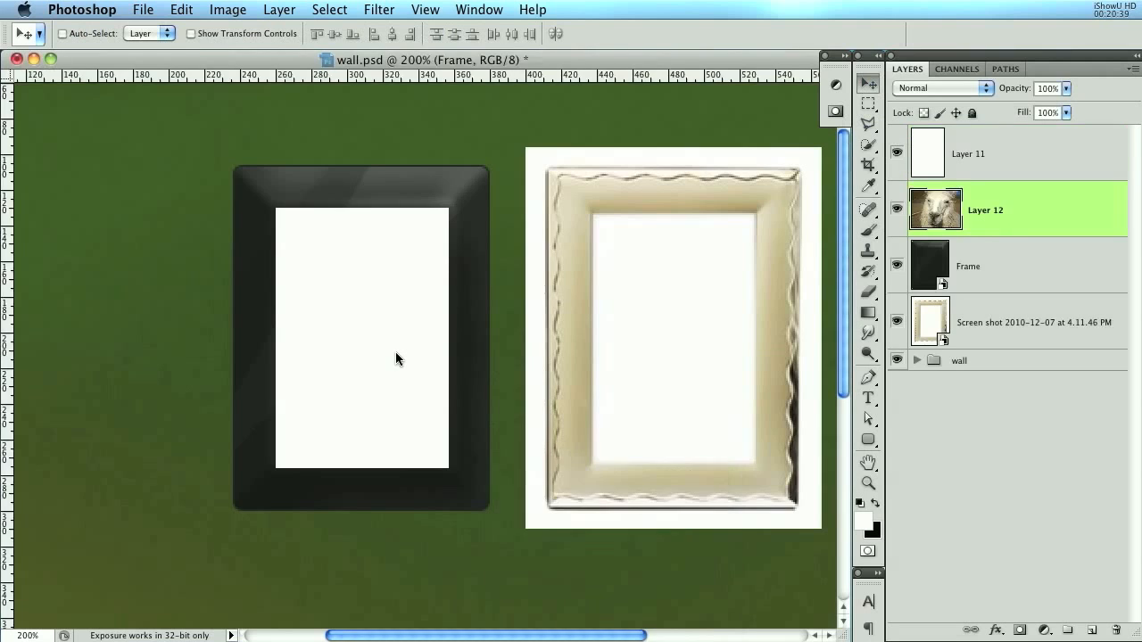
# - Scale the llama layer down proportionally until slightly taller than the dark frame's opening, and position it so that it covers the opening
pyautogui.press('super+minus')
pyautogui.press('super+minus')
pyautogui.press('super+equal')
pyautogui.press('super+t')
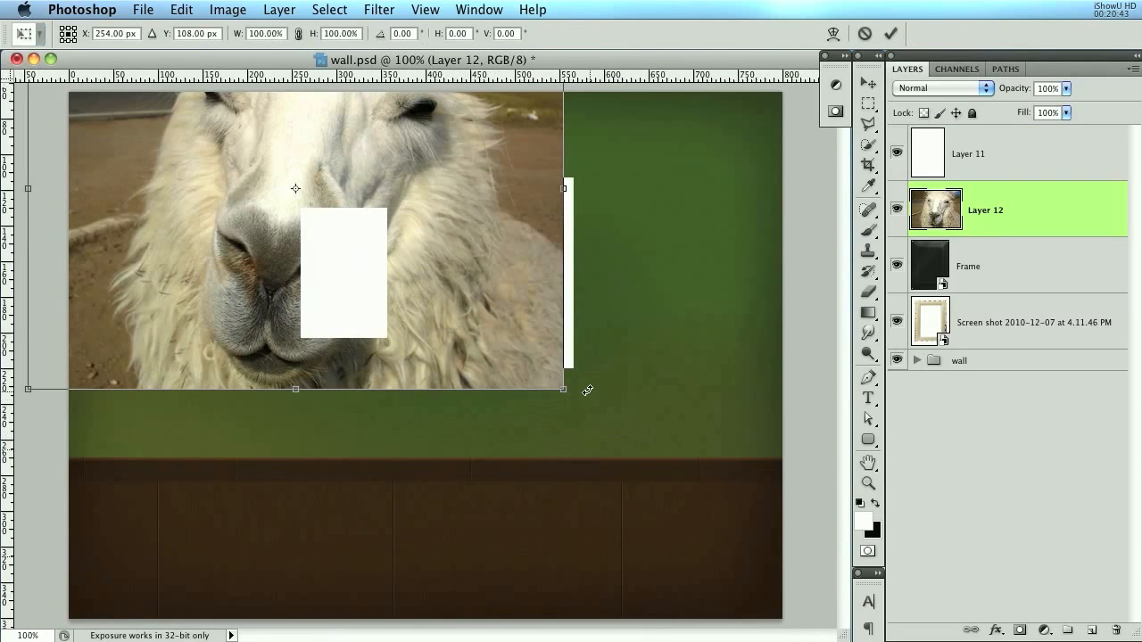
pyautogui.moveTo(563, 390); pyautogui.dragTo(543, 443)
pyautogui.press('super+equal')
pyautogui.press('super+equal')
pyautogui.moveTo(250, 202); pyautogui.dragTo(346, 273)
pyautogui.moveTo(401, 361); pyautogui.dragTo(472, 476)
pyautogui.press('super+minus')
pyautogui.press('super+minus')
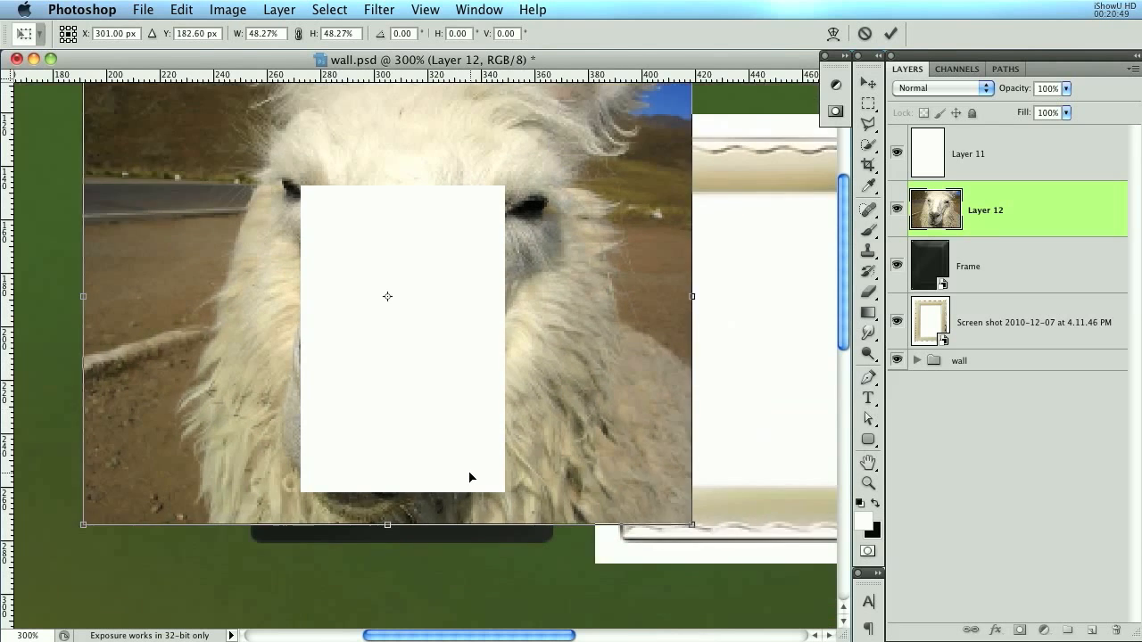
pyautogui.moveTo(458, 346); pyautogui.dragTo(430, 332)
pyautogui.moveTo(370, 274); pyautogui.dragTo(417, 288)
pyautogui.press('Return')
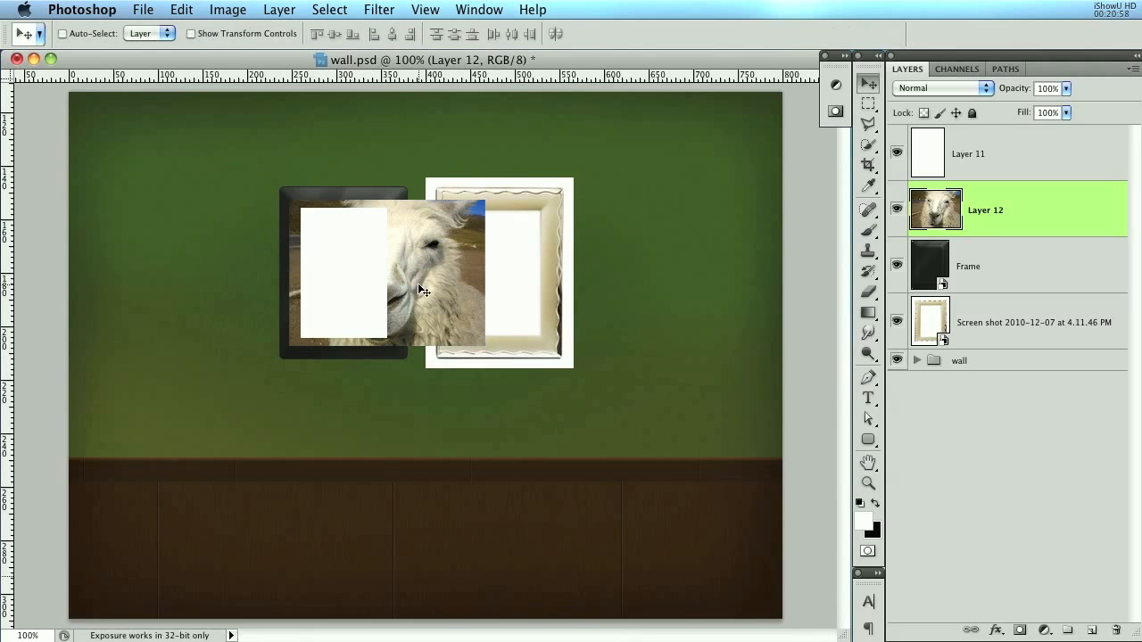
# - Move Layer 12 above Layer 11 and set its opacity to 75%
pyautogui.moveTo(1046, 211); pyautogui.dragTo(1050, 143)
pyautogui.moveTo(1009, 89); pyautogui.dragTo(977, 87)
pyautogui.press('super+equal')
pyautogui.moveTo(676, 371); pyautogui.dragTo(670, 461)
pyautogui.keyDown('super'); pyautogui.click(930, 213); pyautogui.keyUp('super')
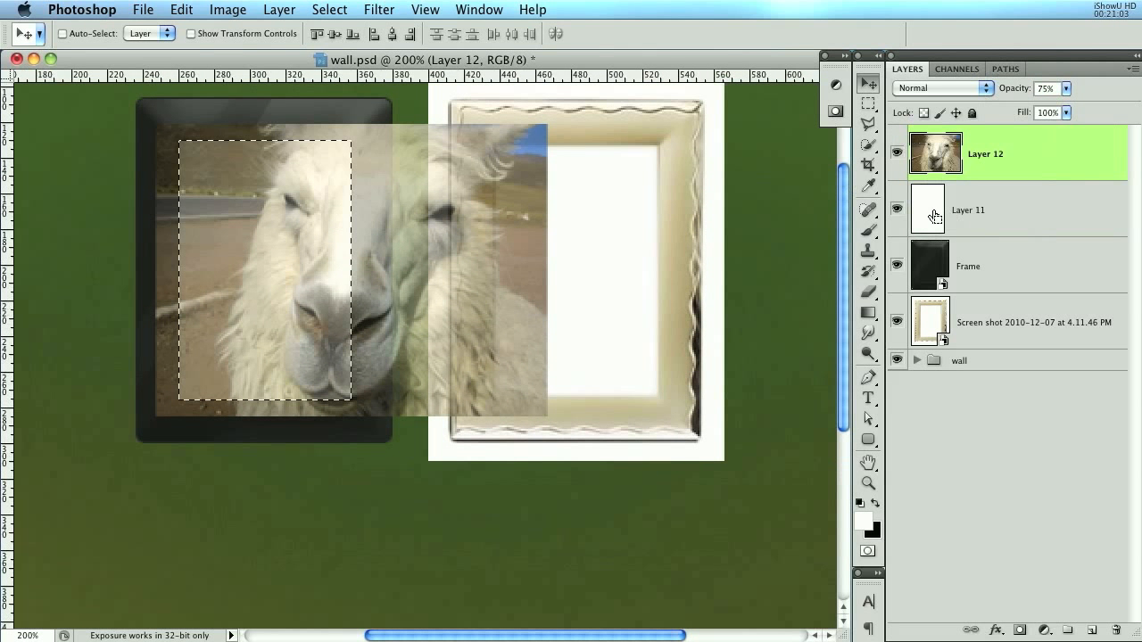
pyautogui.press('super+d')
pyautogui.rightClick(1030, 166)
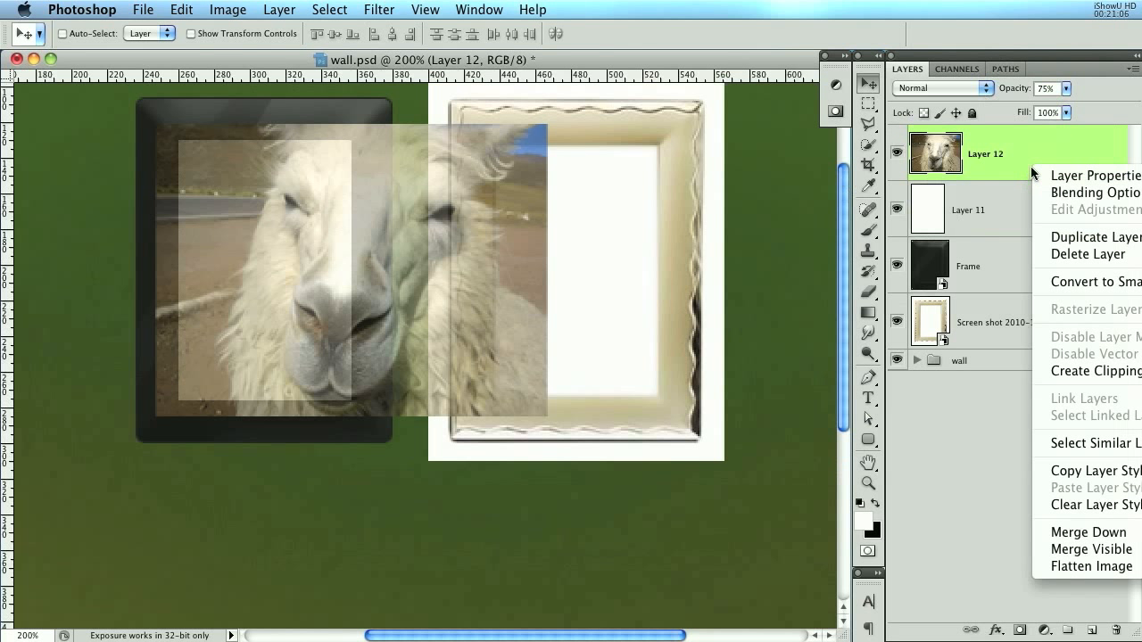
pyautogui.click(1064, 158)
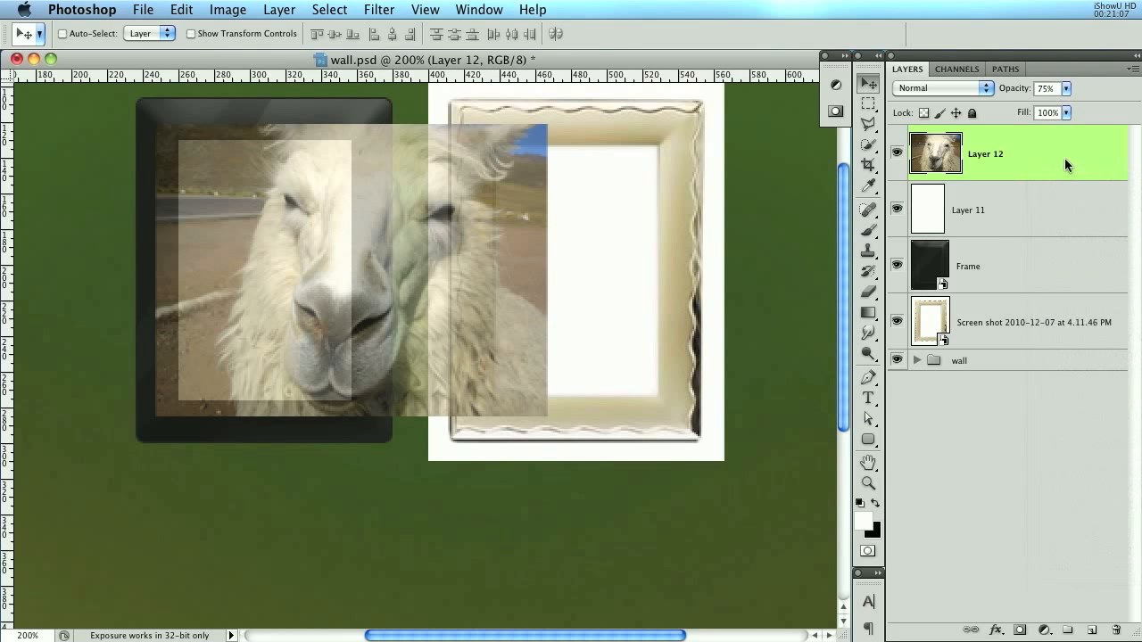
# - Restore Layer 12's opacity to 100%, convert it to a smart object and duplicate it twice
pyautogui.rightClick(1017, 154)
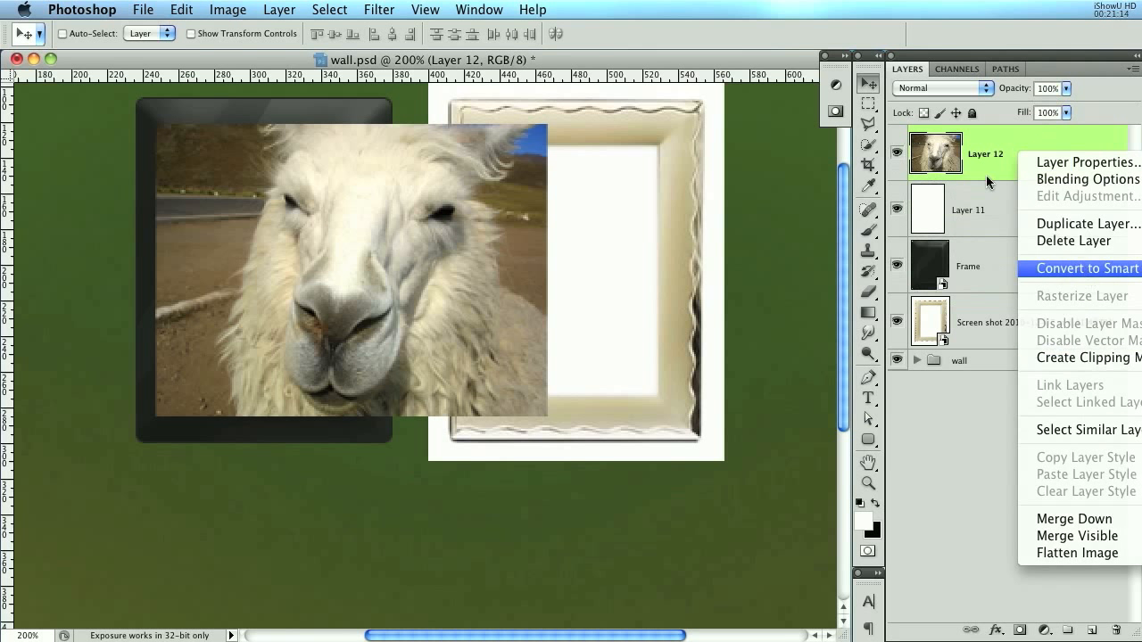
pyautogui.click(1087, 269)
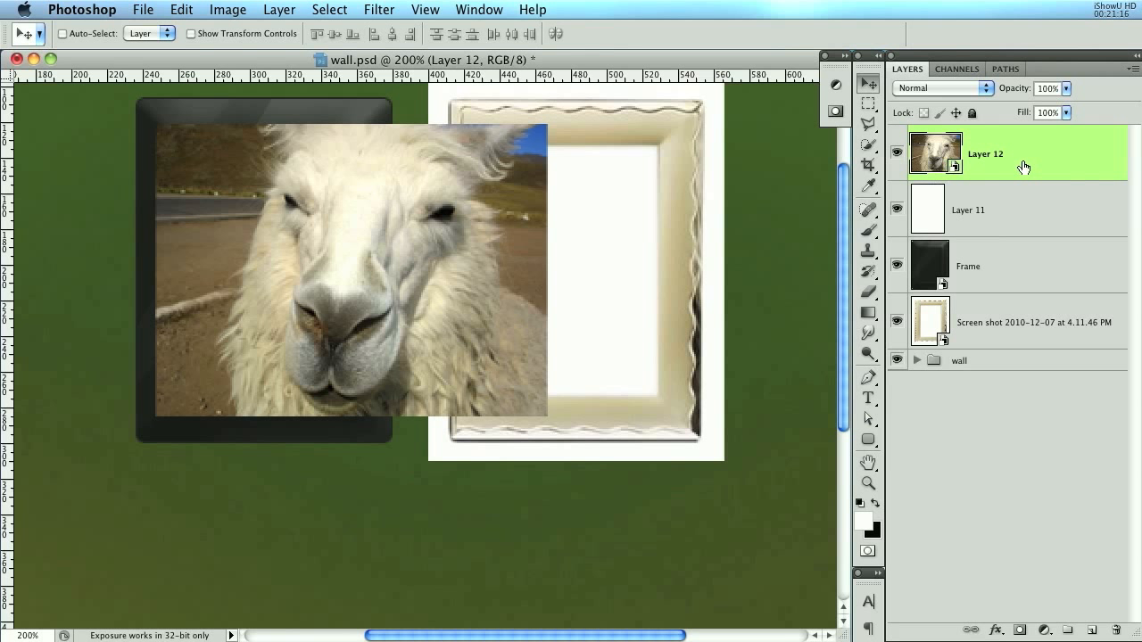
pyautogui.press('super+j')
pyautogui.press('super+j')
# - Delete the reference frame screenshot layer, place one llama copy below Frame, and hide that copy and the one directly above Layer 11
pyautogui.moveTo(1023, 286); pyautogui.dragTo(1116, 630)
pyautogui.click(898, 378)
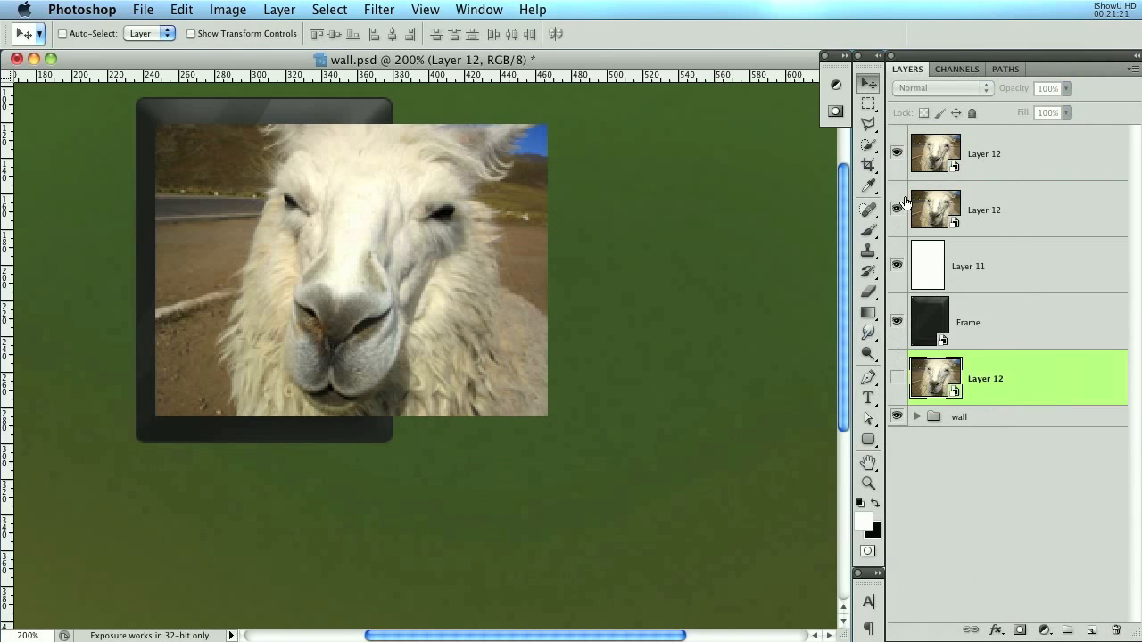
pyautogui.click(897, 207)
# - Mask the topmost Layer 12 to the rectangular outline of Layer 11 so the llama fits inside the frame's opening
pyautogui.keyDown('super'); pyautogui.click(926, 272); pyautogui.keyUp('super')
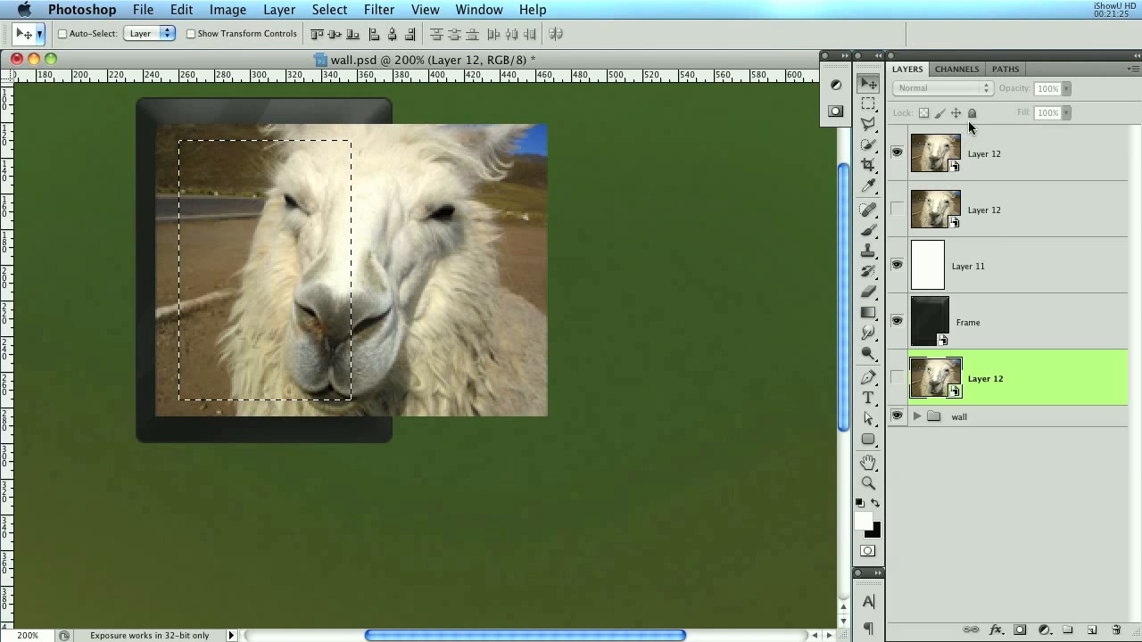
pyautogui.click(1018, 221)
pyautogui.click(1058, 159)
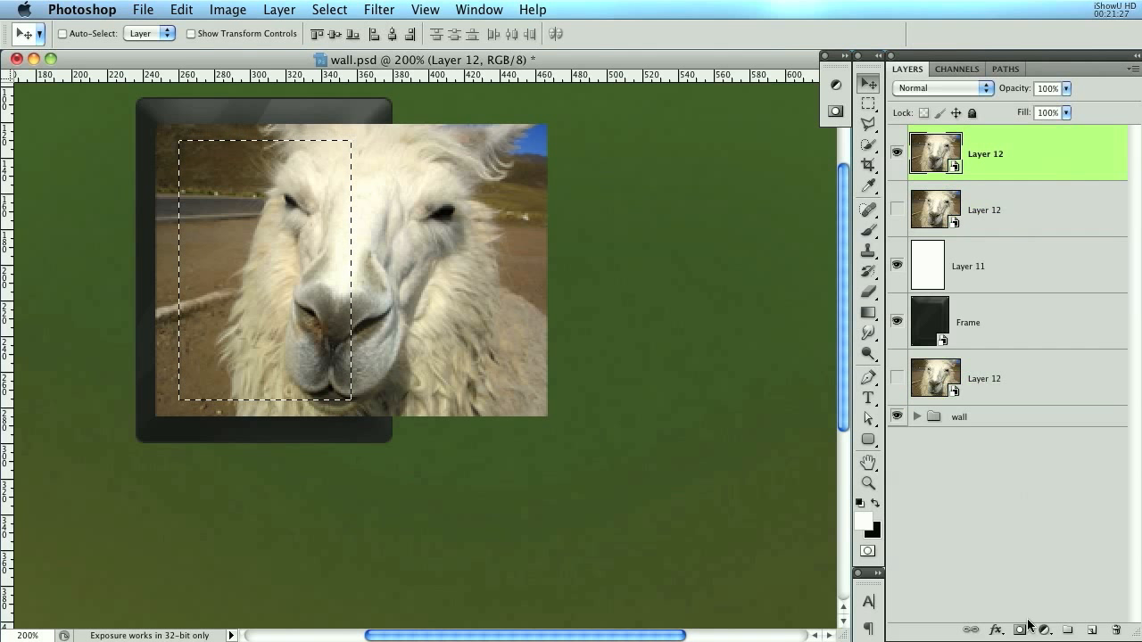
pyautogui.click(1020, 630)
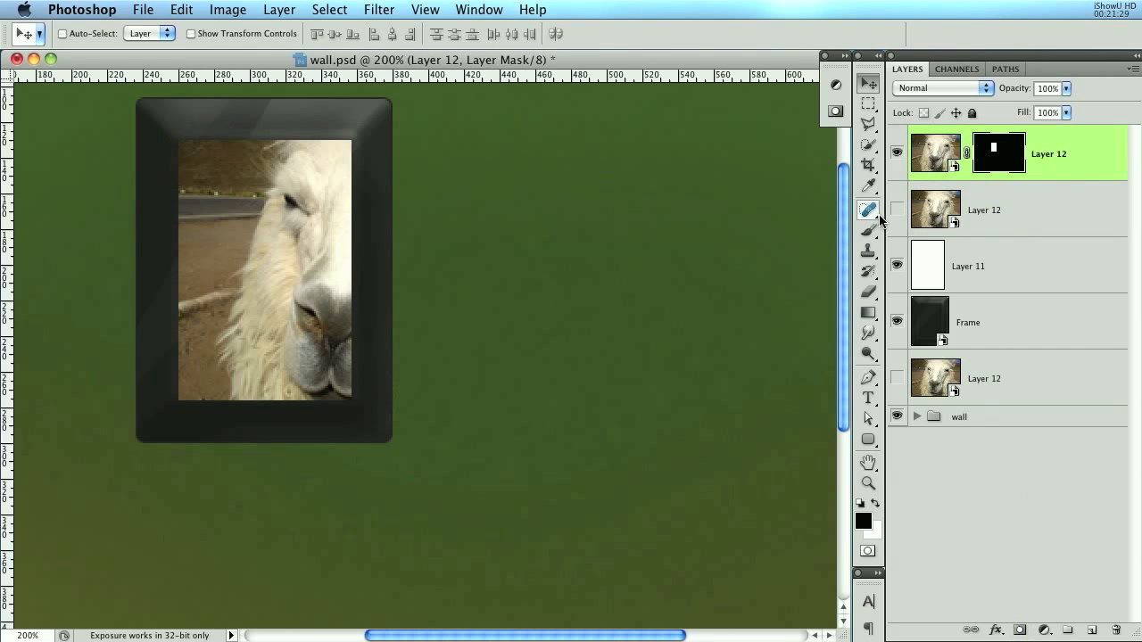
# - Show the second Layer 12 and mask it to the top mask's rectangle, shifted across to the other half of the llama's face
pyautogui.keyDown('super'); pyautogui.click(992, 156); pyautogui.keyUp('super')
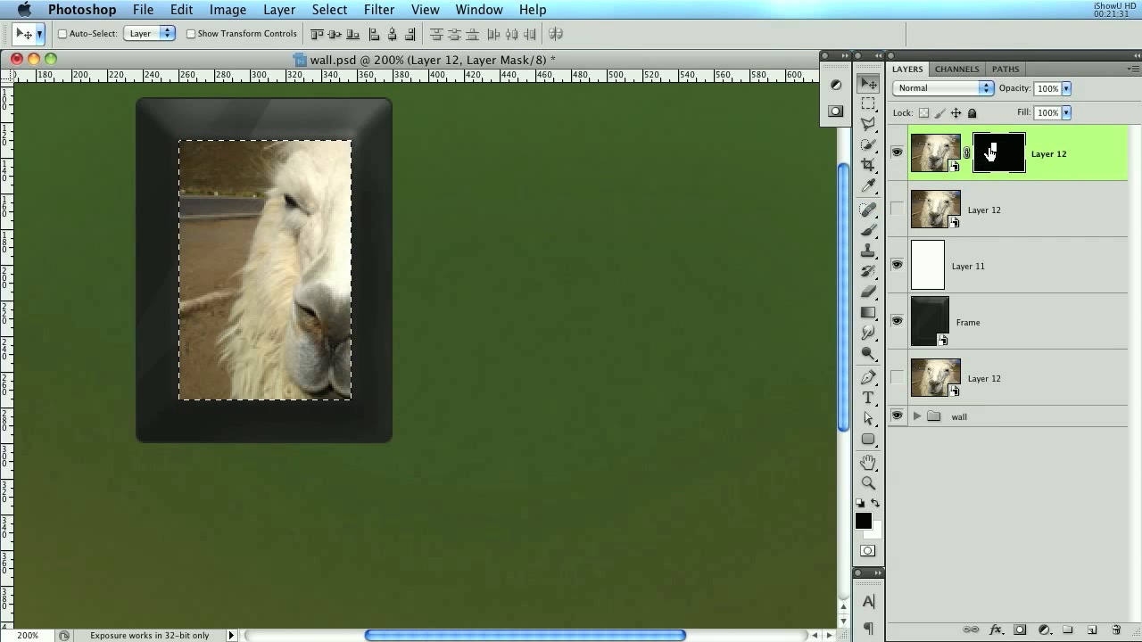
pyautogui.press('super+d')
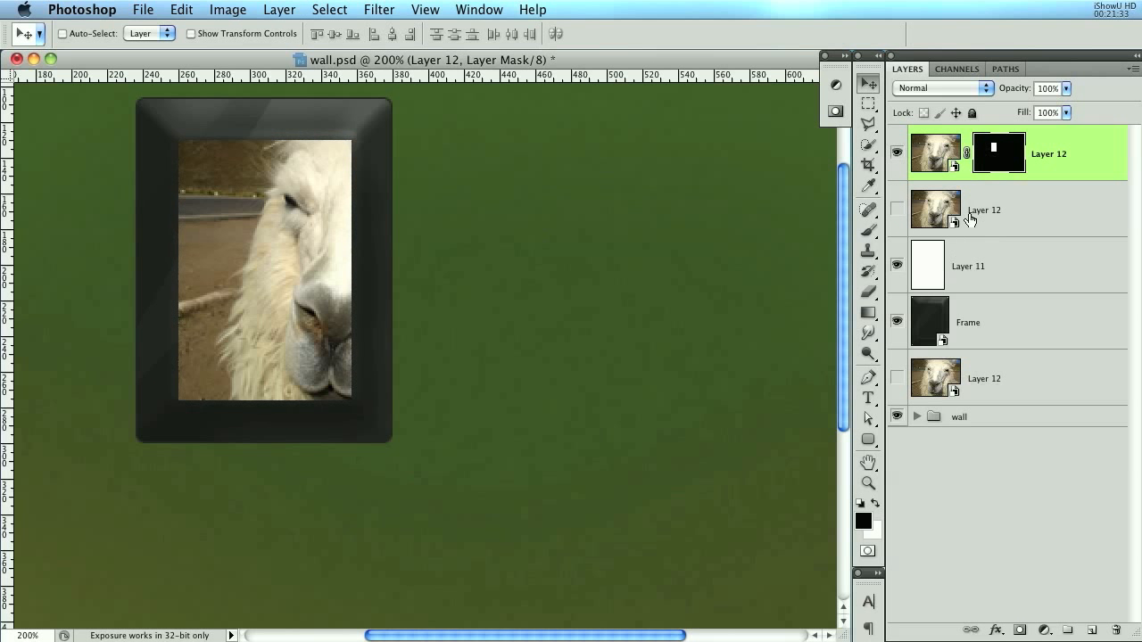
pyautogui.click(894, 212)
pyautogui.click(1074, 214)
pyautogui.press('x')
pyautogui.keyDown('super'); pyautogui.click(992, 156); pyautogui.keyUp('super')
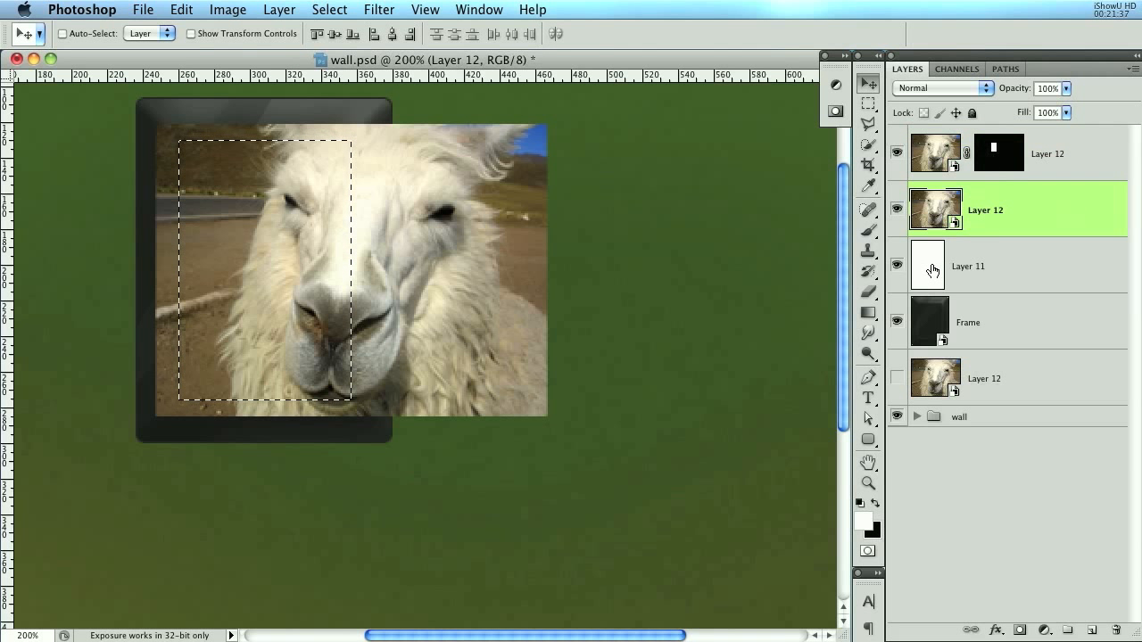
pyautogui.press('m')
pyautogui.moveTo(255, 272); pyautogui.dragTo(408, 289)
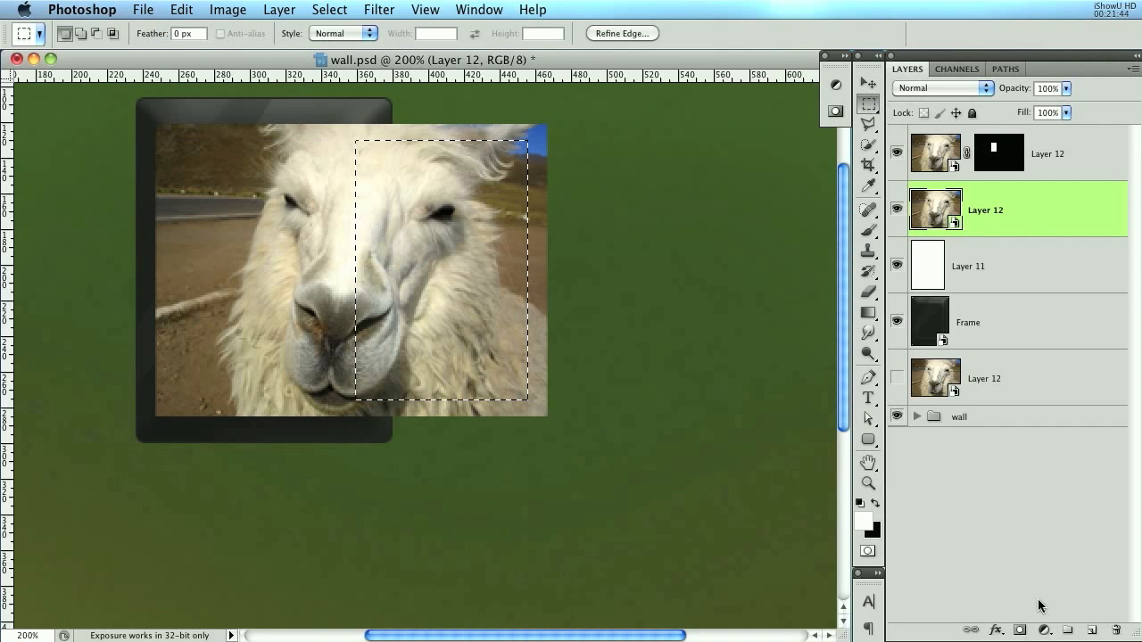
pyautogui.click(1020, 630)
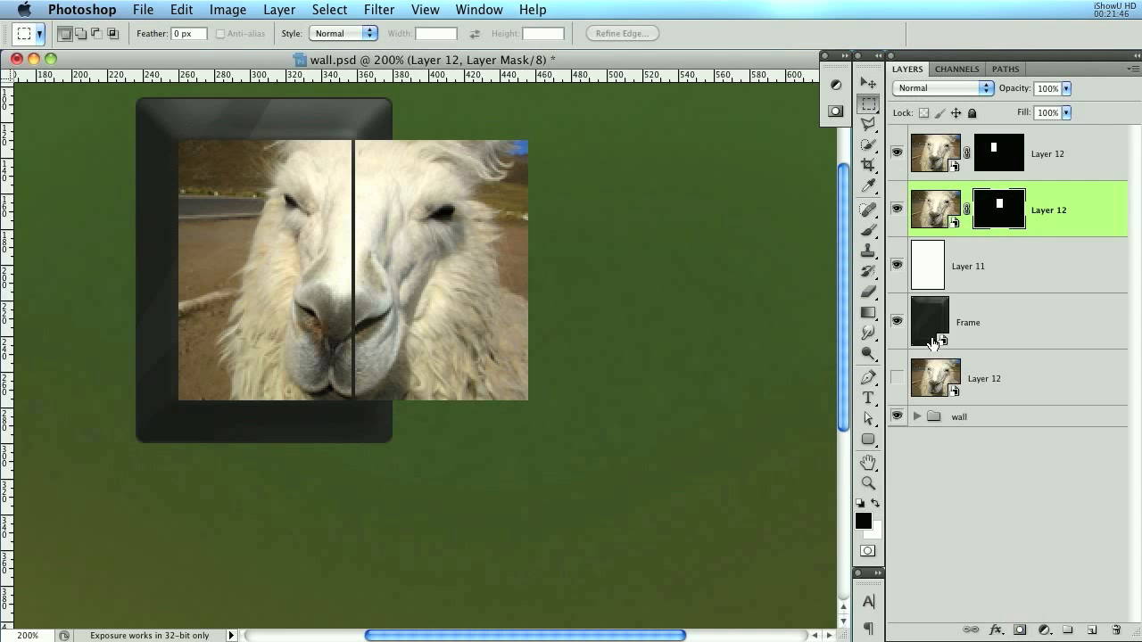
# - Duplicate Frame above Layer 11 and move the topmost Layer 12 directly above the original Frame
pyautogui.click(1058, 317)
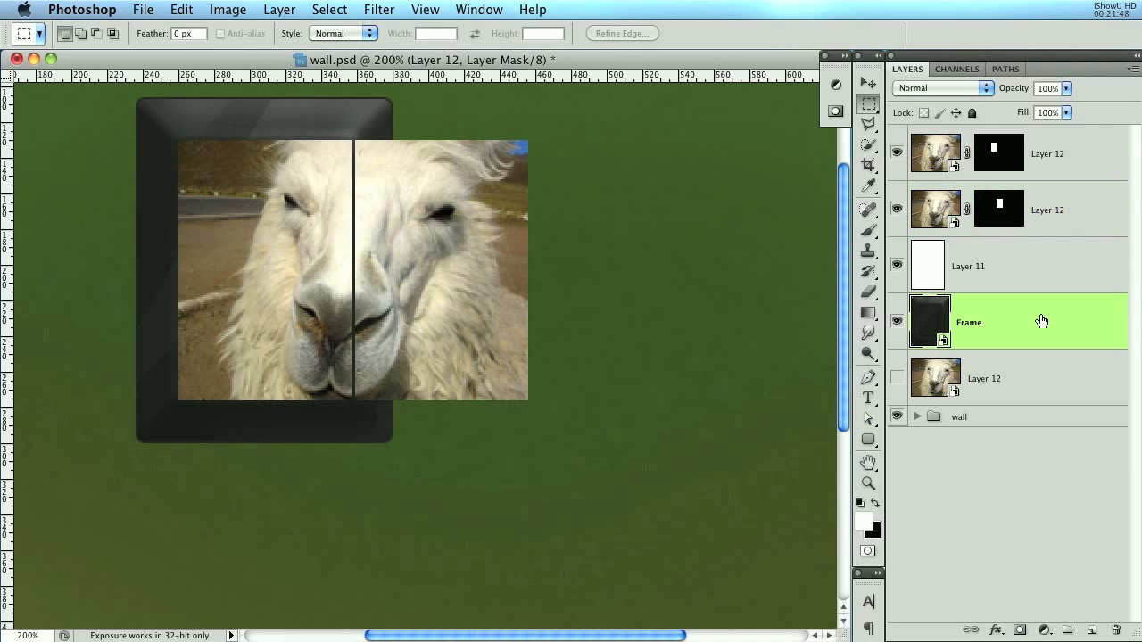
pyautogui.moveTo(1065, 342); pyautogui.dragTo(999, 249)
pyautogui.moveTo(1087, 150); pyautogui.dragTo(1060, 319)
# - Align the horizontal centers of the Frame copy and the topmost Layer 12, then shift the llama half to fit the frame's opening
pyautogui.click(1061, 187)
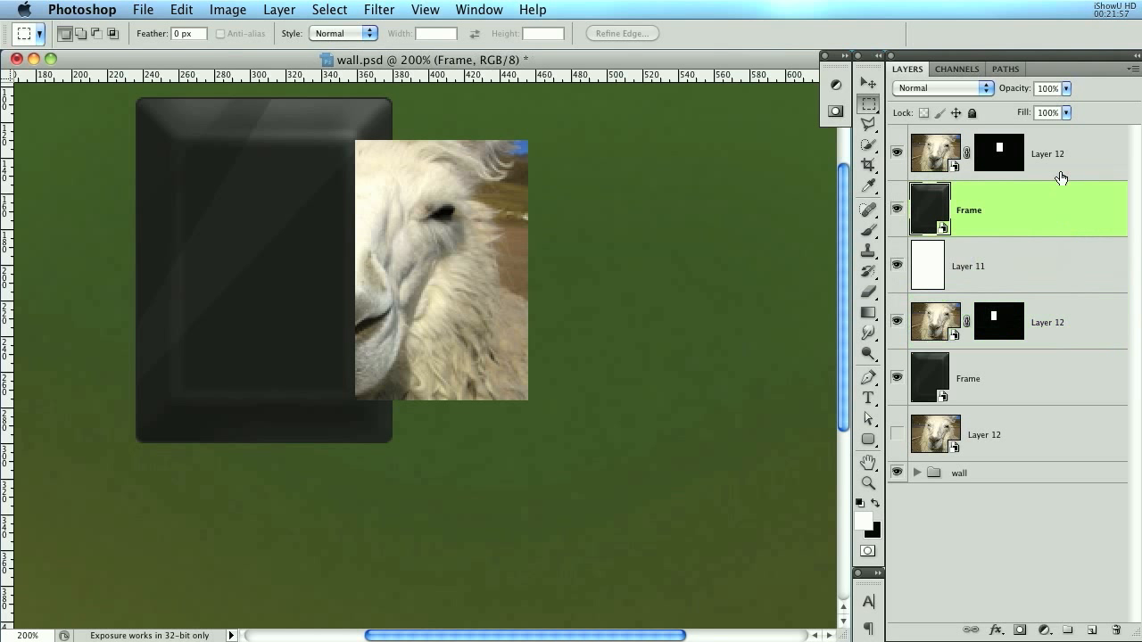
pyautogui.keyDown('shift'); pyautogui.click(1084, 160); pyautogui.keyUp('shift')
pyautogui.click(869, 83)
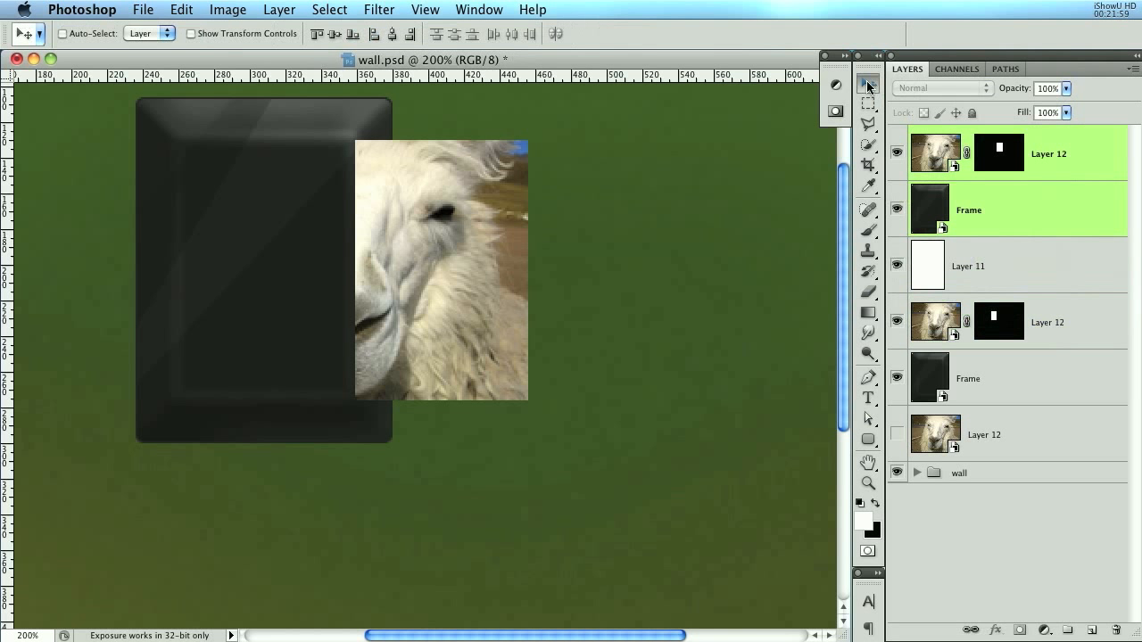
pyautogui.click(391, 34)
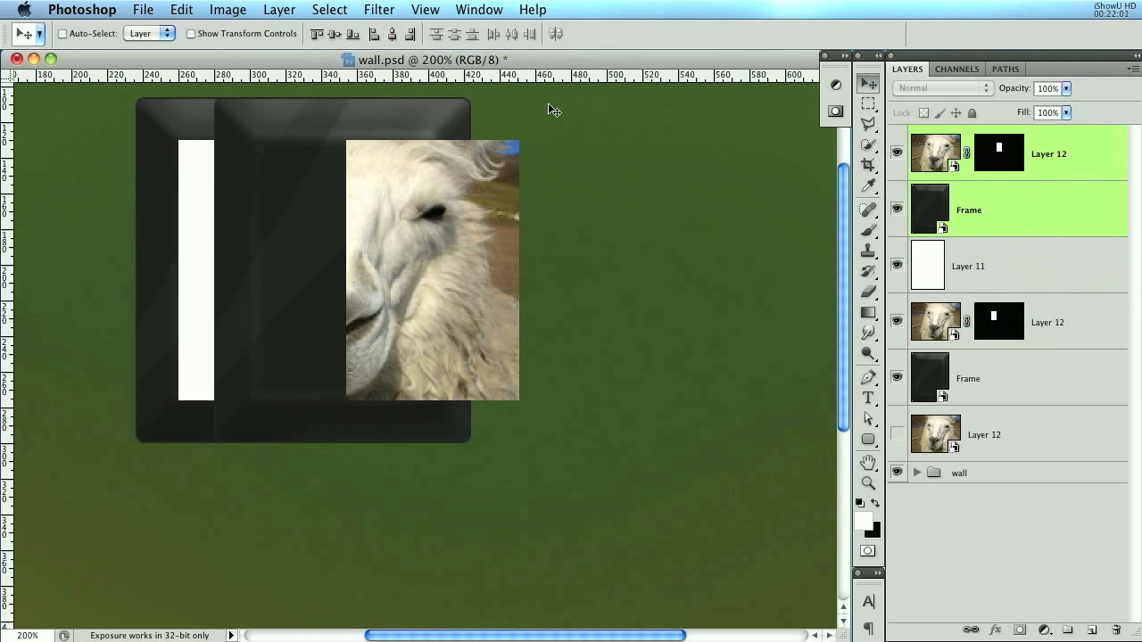
pyautogui.click(1088, 156)
pyautogui.moveTo(551, 261); pyautogui.dragTo(470, 262)
# - Move the Frame copy with its llama picture beside the first frame, leaving a narrow gap, and hide Layer 11
pyautogui.keyDown('shift'); pyautogui.click(1018, 212); pyautogui.keyUp('shift')
pyautogui.moveTo(246, 261); pyautogui.dragTo(812, 268)
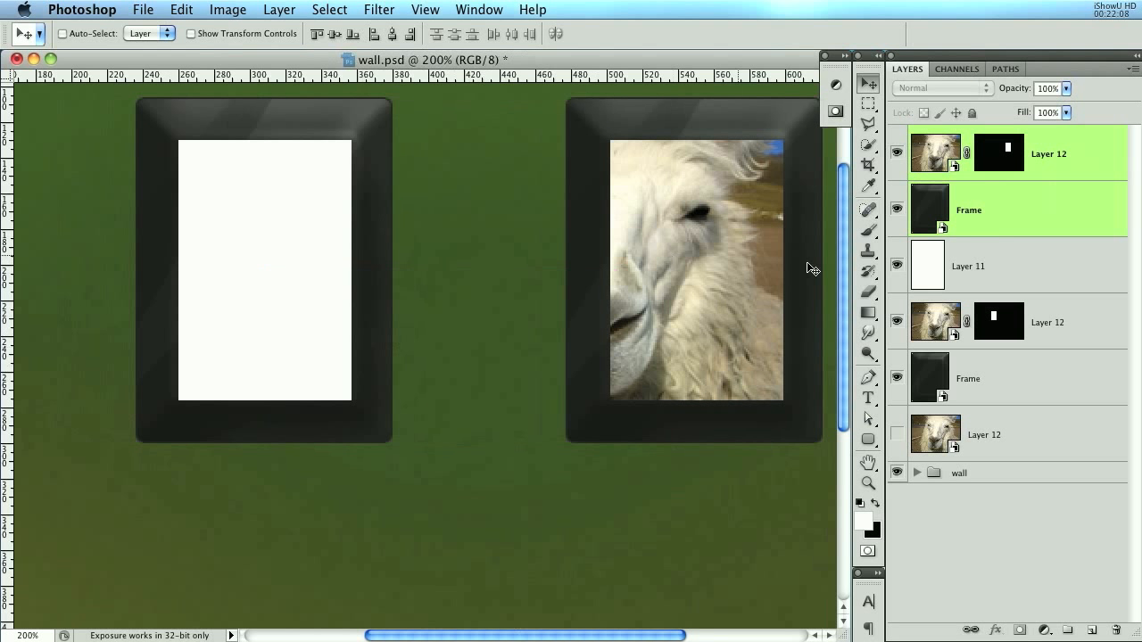
pyautogui.click(894, 265)
pyautogui.moveTo(707, 273); pyautogui.dragTo(577, 274)
pyautogui.press('super+0')
pyautogui.press('super+alt+0')
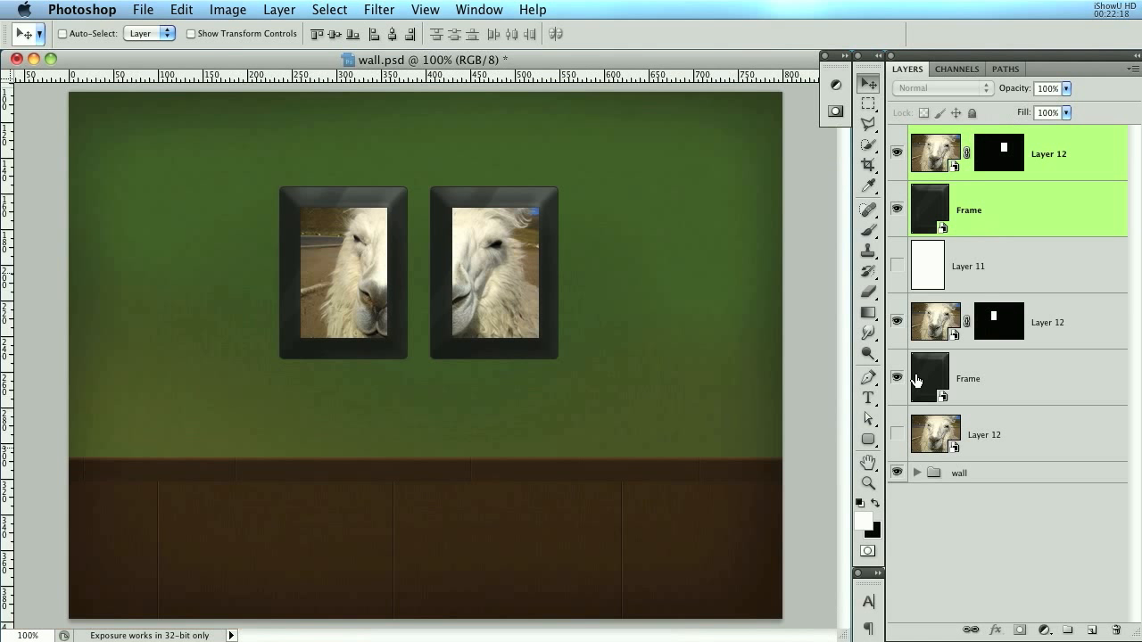
pyautogui.click(1026, 436)
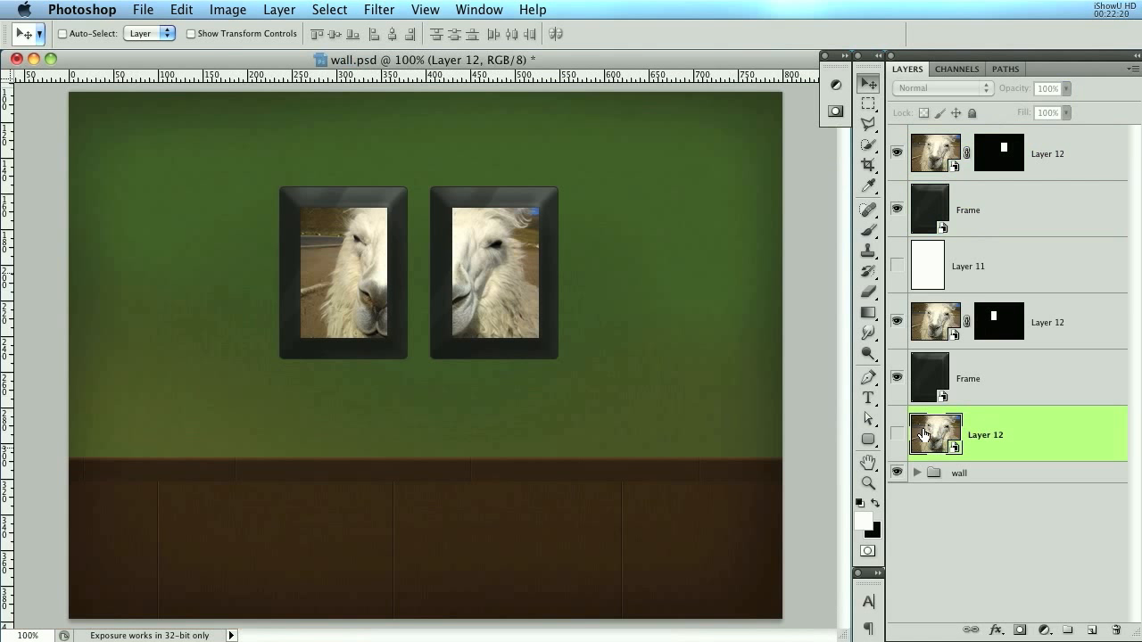
pyautogui.doubleClick(926, 435)
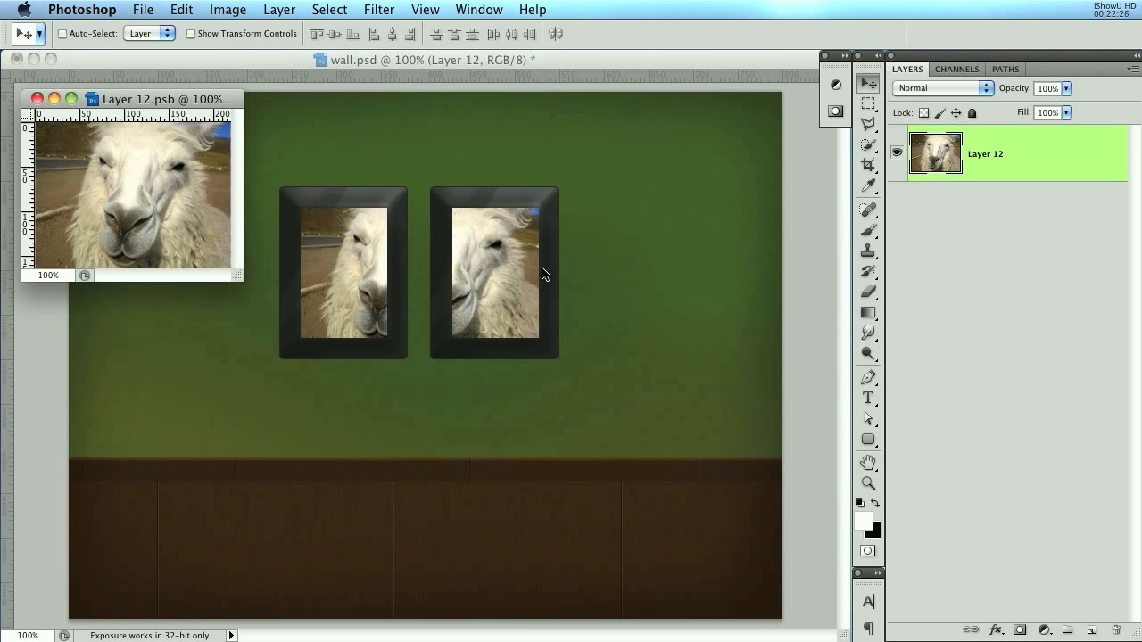
pyautogui.moveTo(170, 98); pyautogui.dragTo(649, 217)
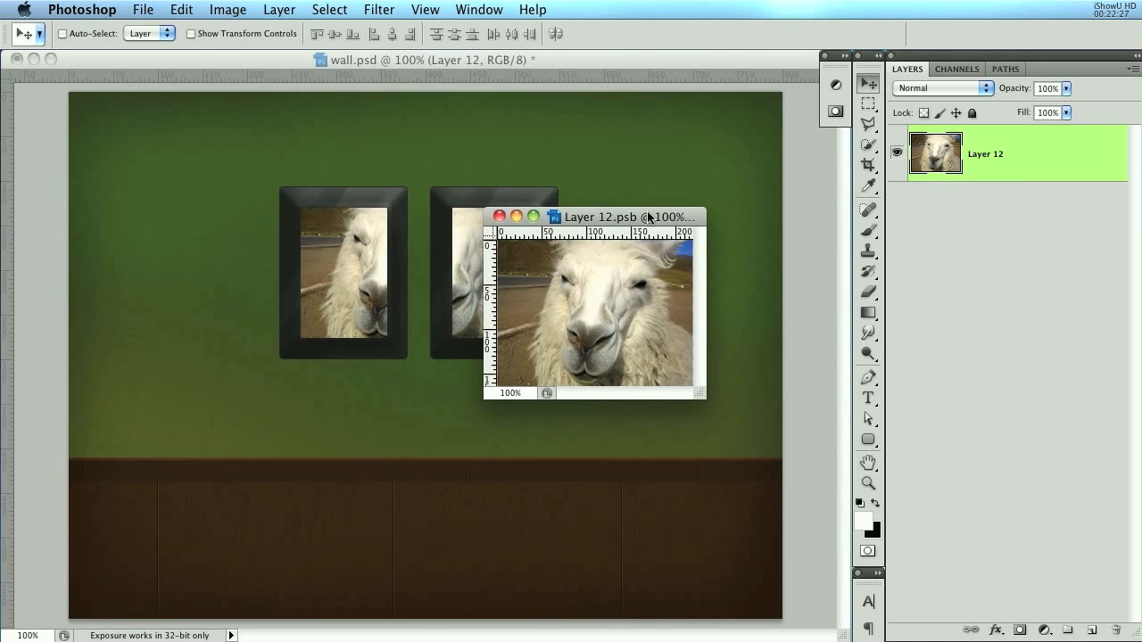
pyautogui.click(500, 217)
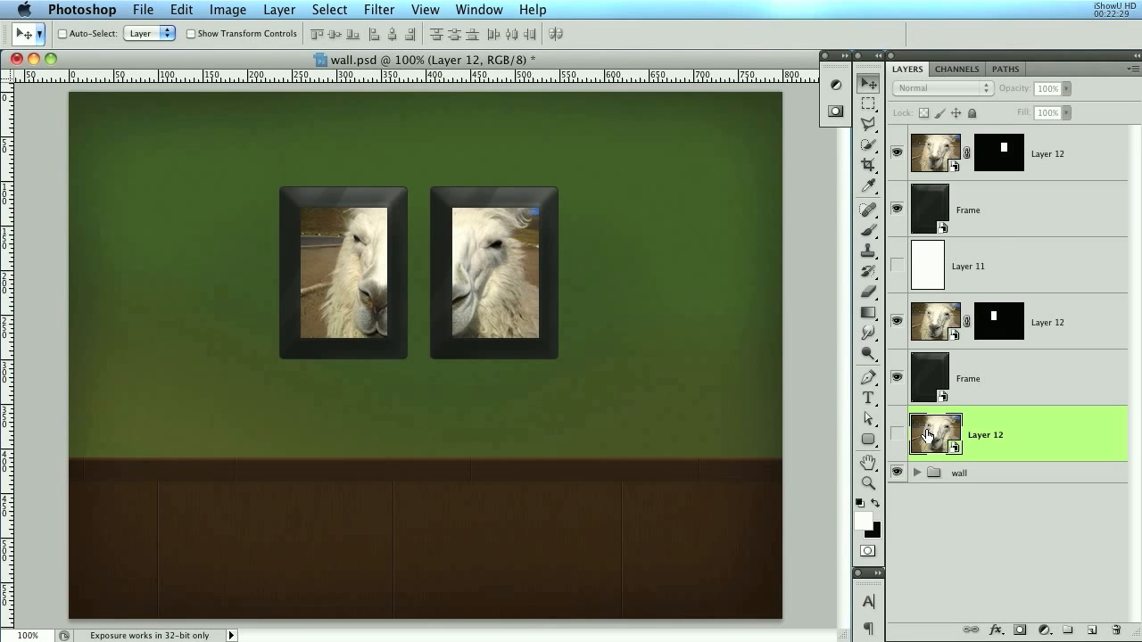
# - Open the hidden Layer 12's smart object and add a Curves adjustment with an S-shaped contrast curve, darkening input 81 to output 51
pyautogui.doubleClick(925, 435)
pyautogui.moveTo(219, 97); pyautogui.dragTo(583, 149)
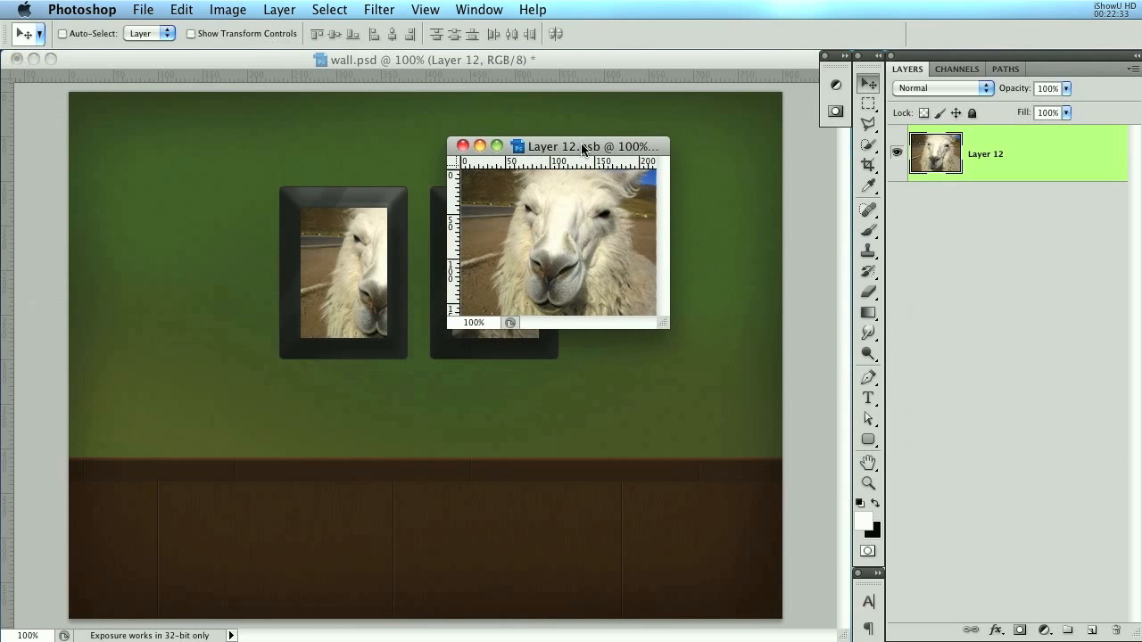
pyautogui.click(297, 11)
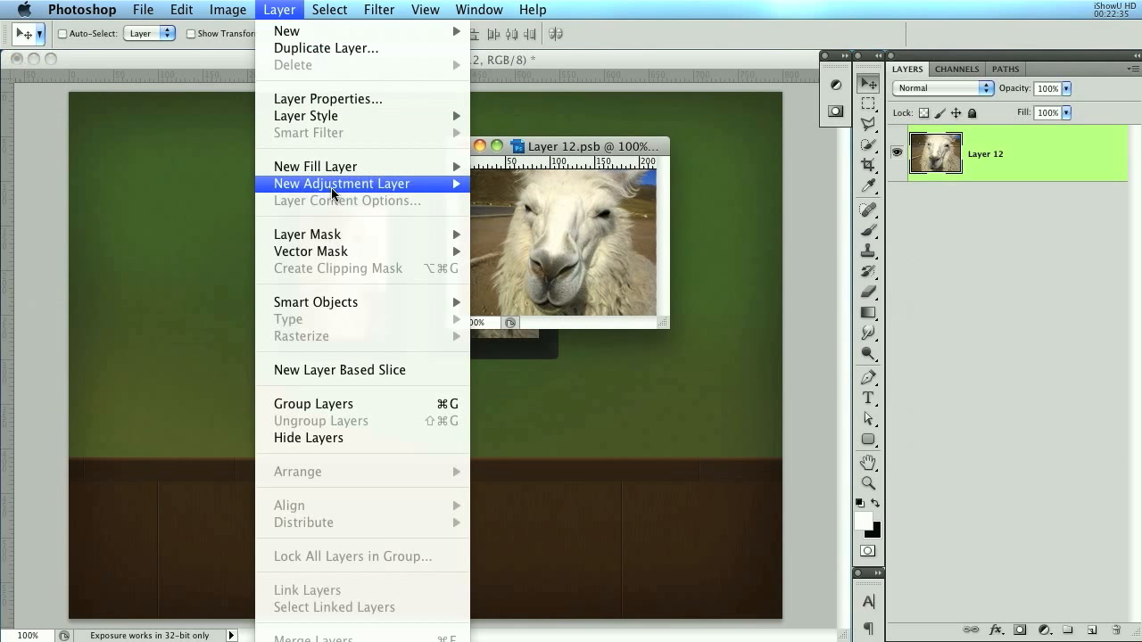
pyautogui.moveTo(331, 188)
pyautogui.click(513, 217)
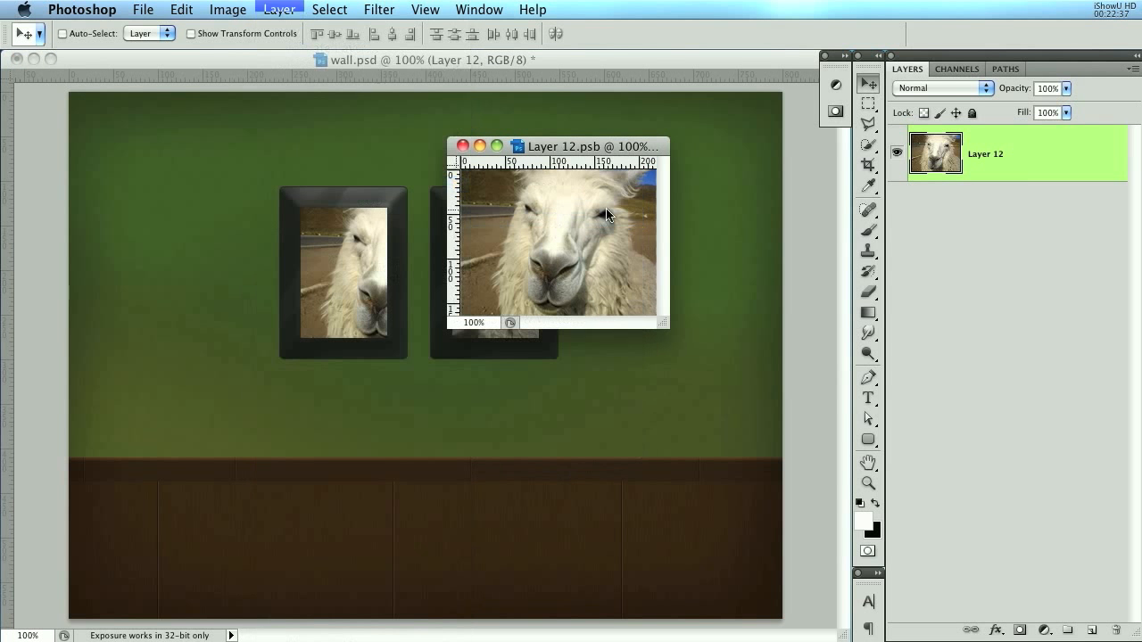
pyautogui.click(896, 396)
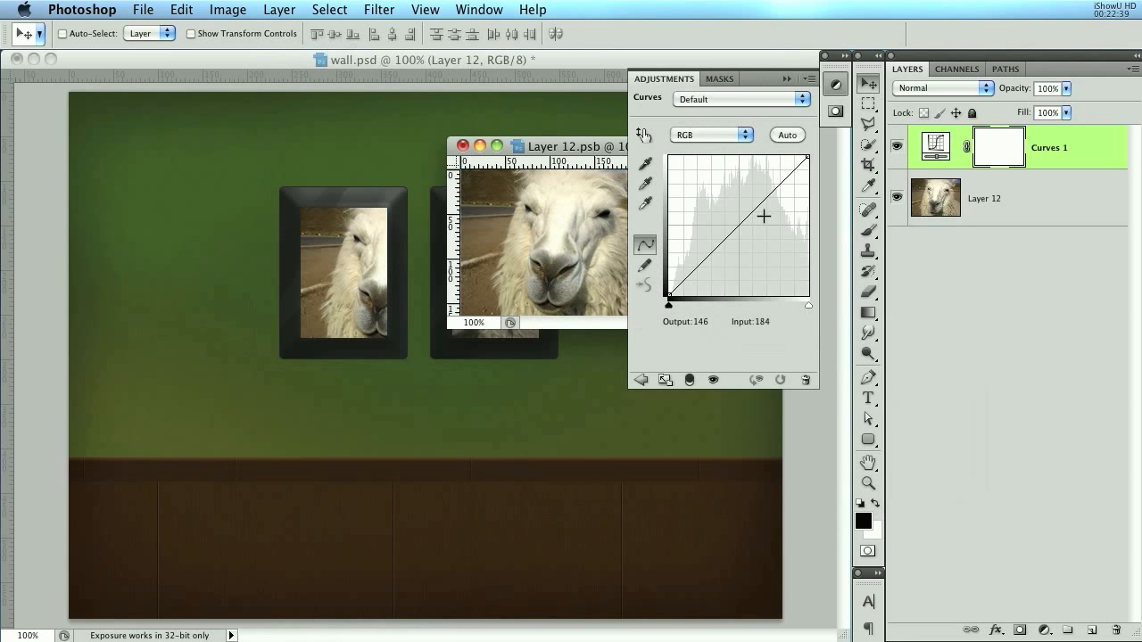
pyautogui.moveTo(771, 193); pyautogui.dragTo(770, 184)
pyautogui.moveTo(710, 246); pyautogui.dragTo(712, 267)
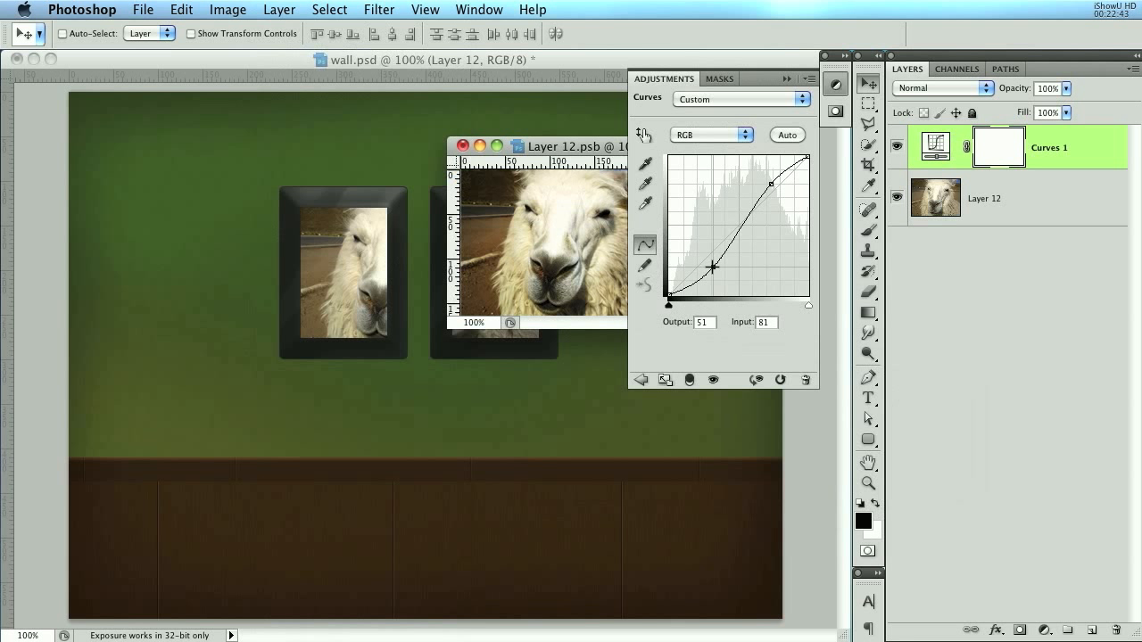
# - In the Curves adjustment's Blue channel, lower the white point to output 232 and raise the black point slightly
pyautogui.click(731, 135)
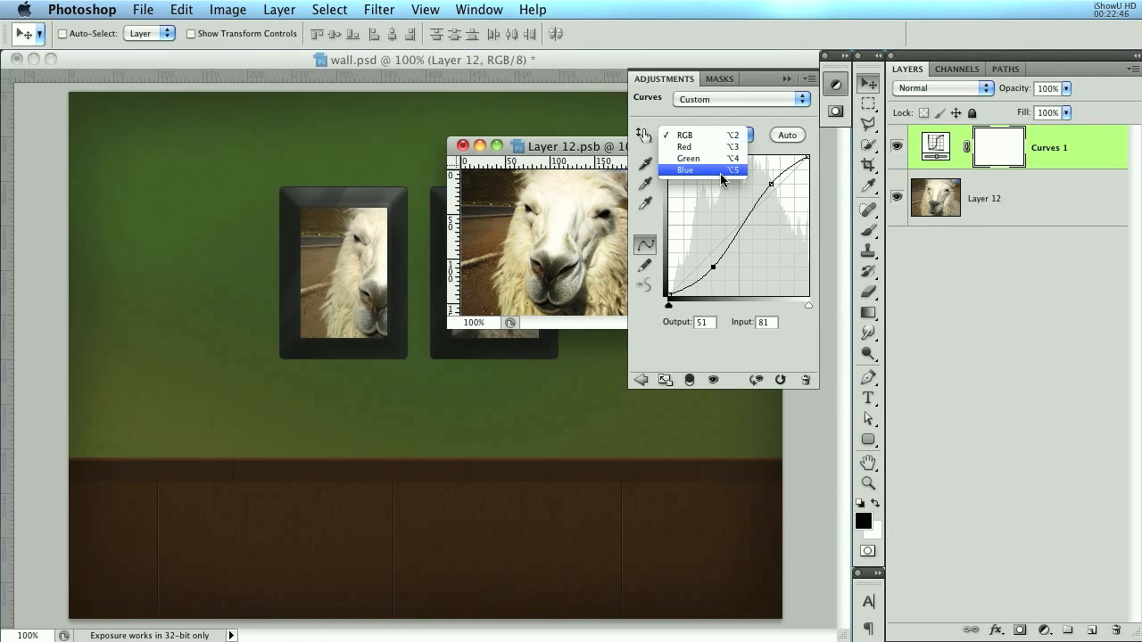
pyautogui.click(720, 170)
pyautogui.moveTo(808, 158)
pyautogui.mouseDown()
pyautogui.moveTo(807, 180)
pyautogui.moveTo(810, 168)
pyautogui.mouseUp()
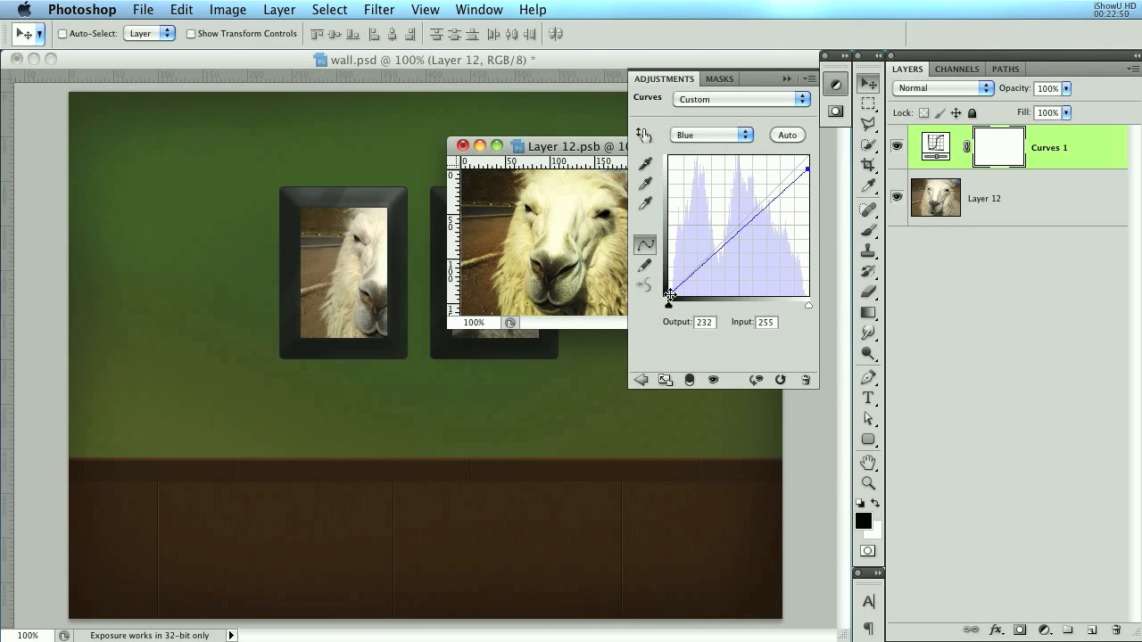
pyautogui.moveTo(670, 293); pyautogui.dragTo(671, 281)
pyautogui.click(786, 78)
# - Save the llama smart object and close it to update the framed pictures
pyautogui.moveTo(637, 155); pyautogui.dragTo(695, 161)
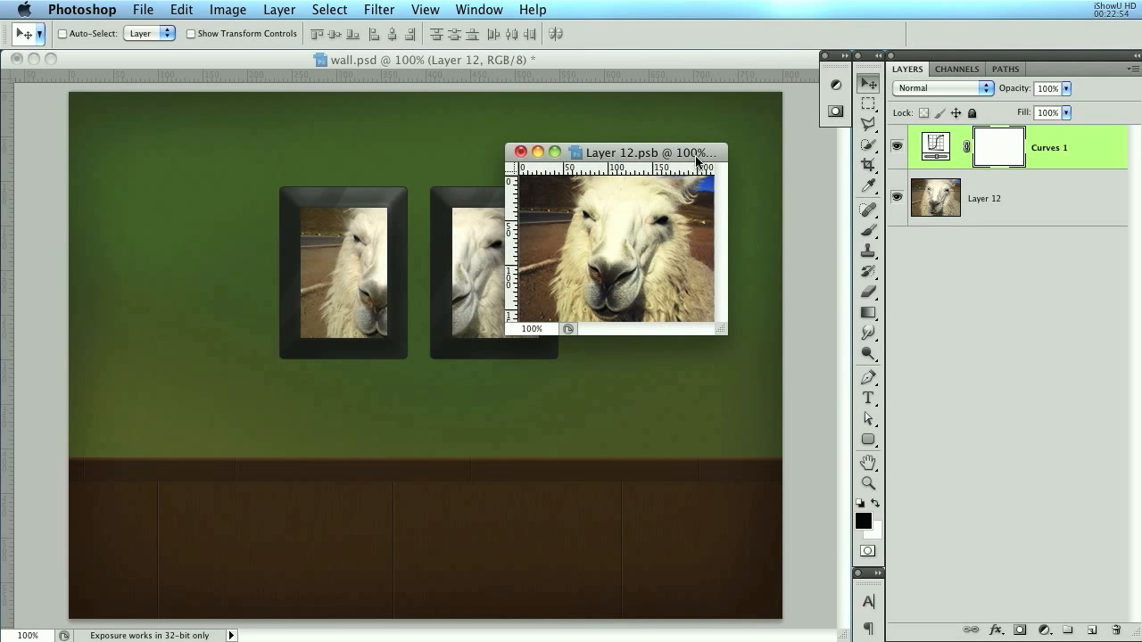
pyautogui.press('super+s')
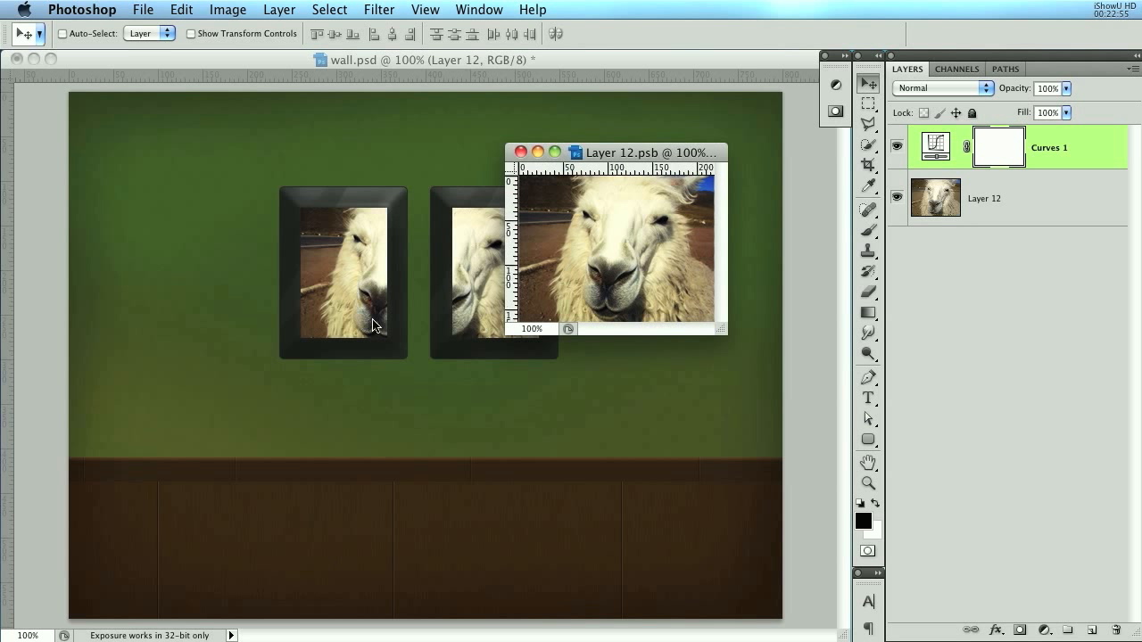
pyautogui.click(522, 153)
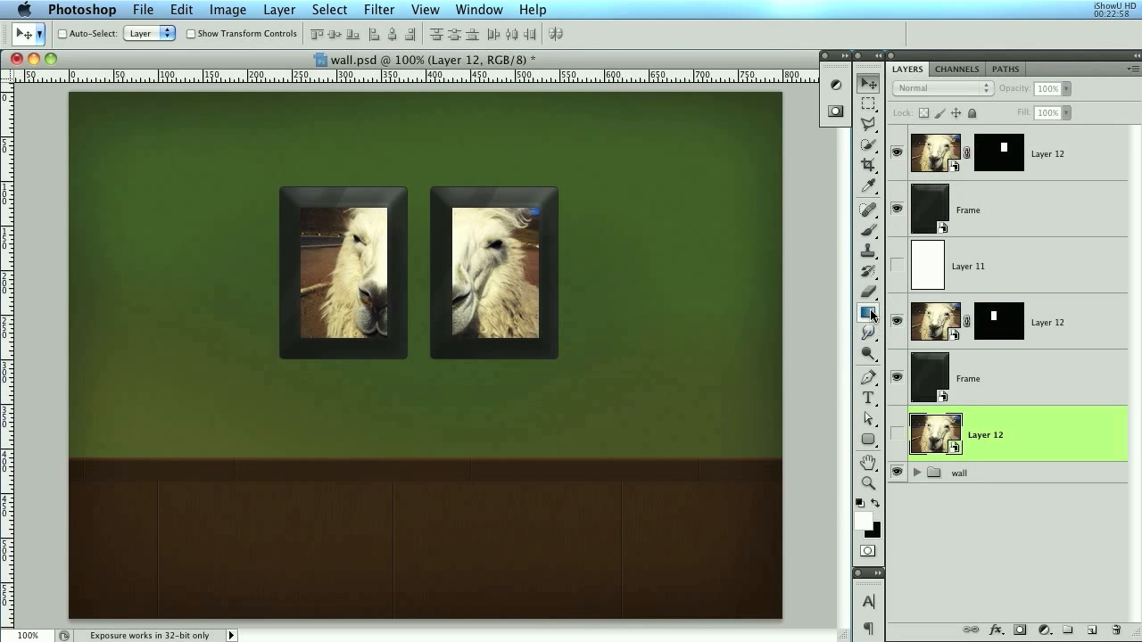
# - Delete Layer 11 and move both frames with their llama pictures slightly to the right on the wall
pyautogui.moveTo(1026, 273); pyautogui.dragTo(1116, 630)
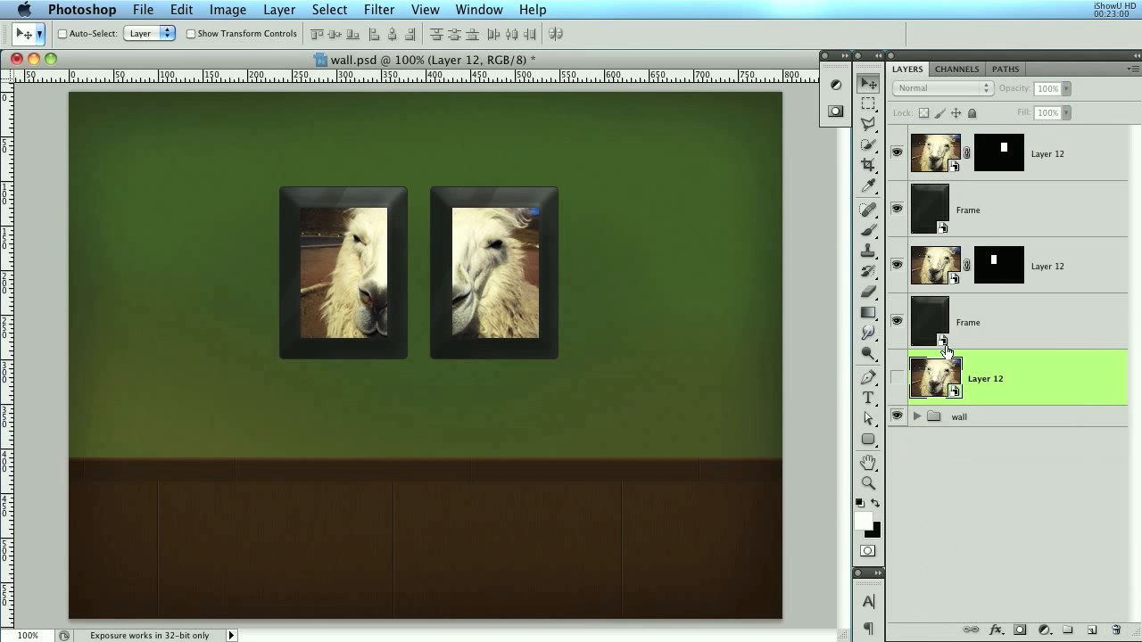
pyautogui.click(1018, 339)
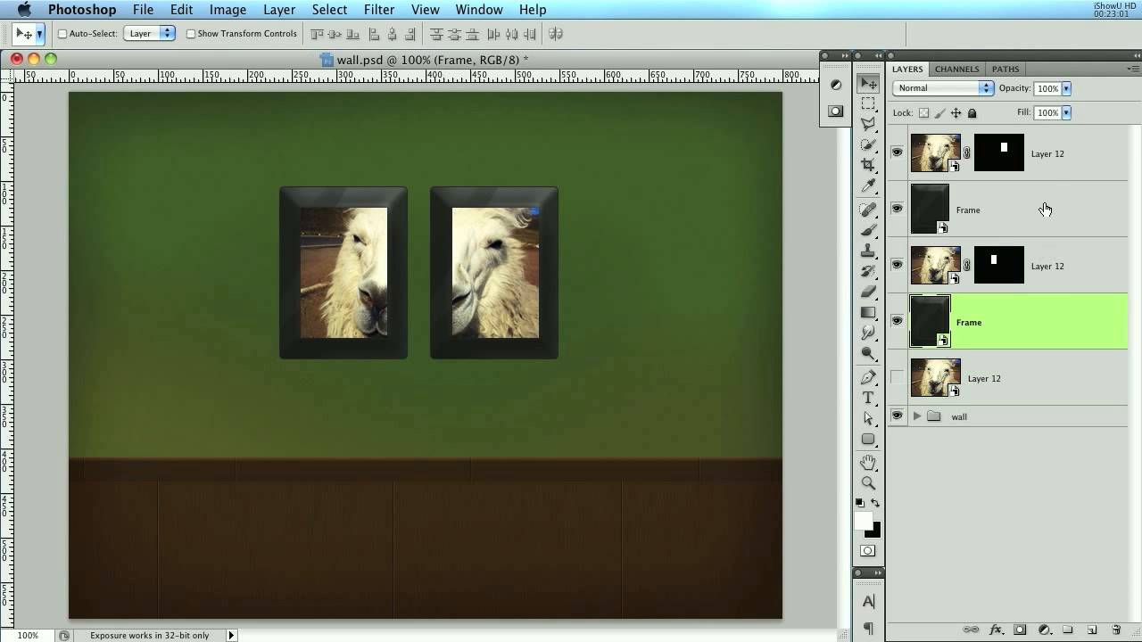
pyautogui.keyDown('shift'); pyautogui.click(1053, 162); pyautogui.keyUp('shift')
pyautogui.moveTo(367, 295); pyautogui.dragTo(383, 293)
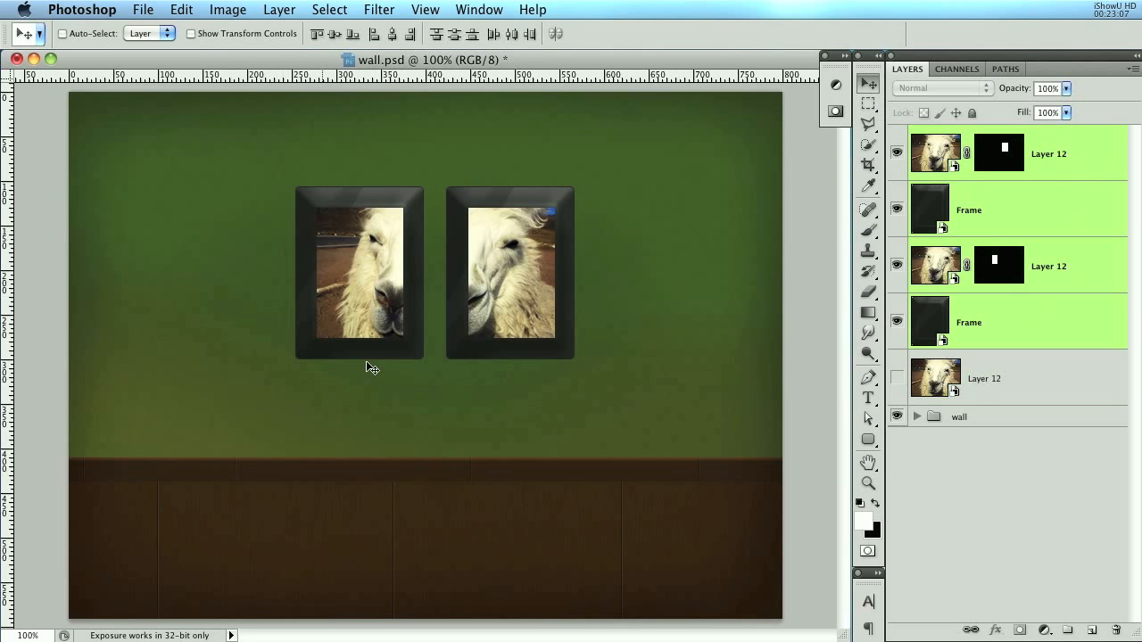
# - Add a new empty layer directly above Layer 10 inside the wall group
pyautogui.click(1025, 381)
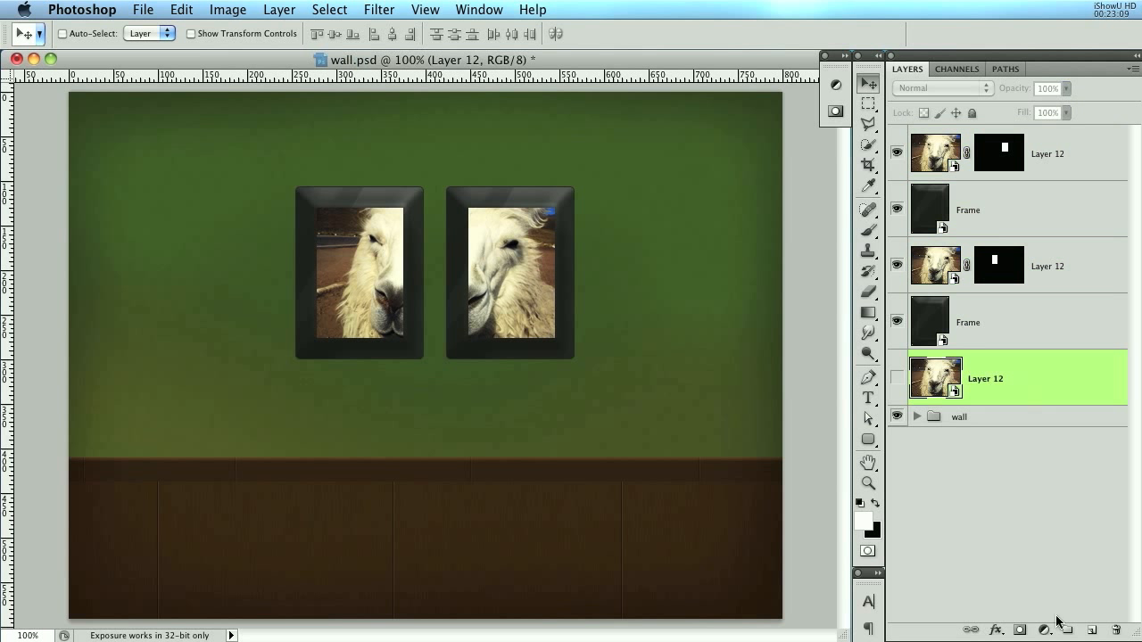
pyautogui.click(916, 418)
pyautogui.click(1059, 468)
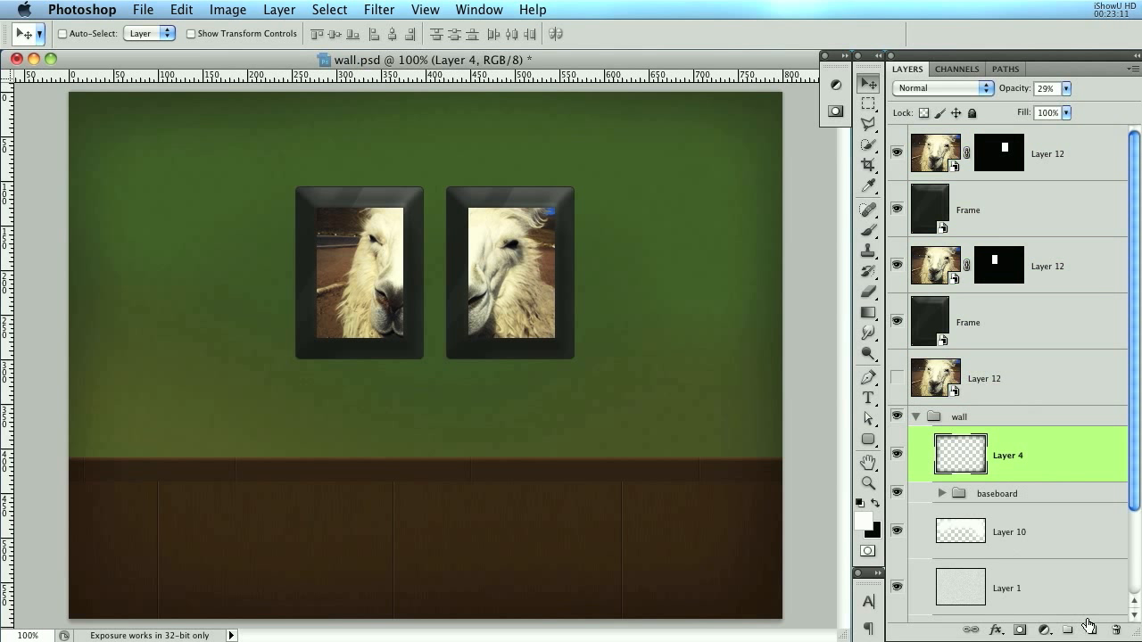
pyautogui.click(1065, 530)
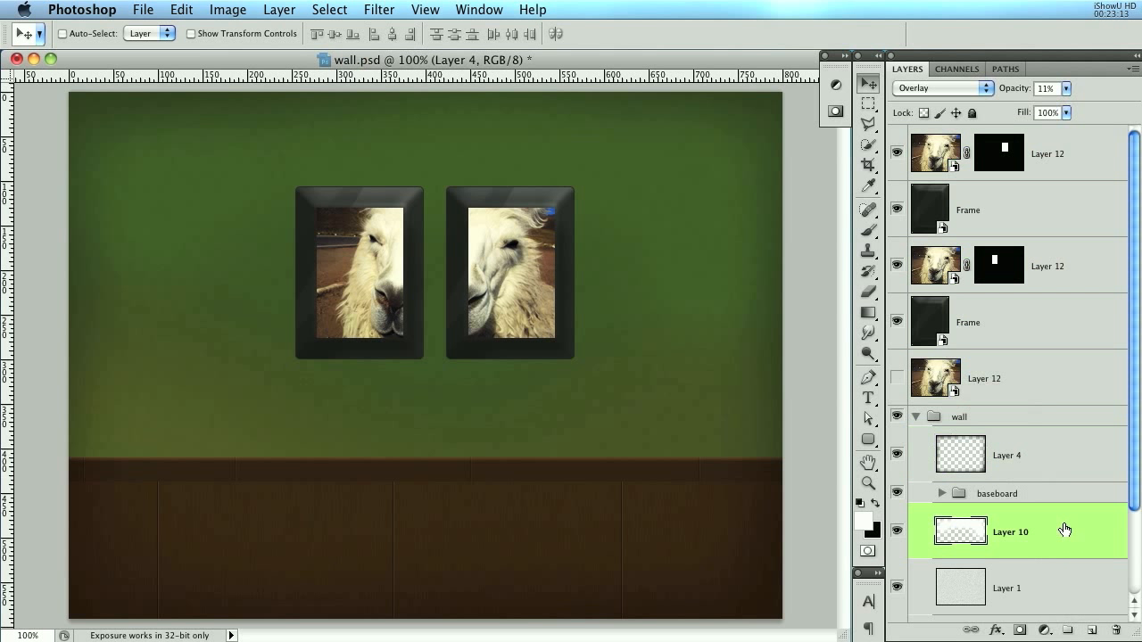
pyautogui.click(1088, 631)
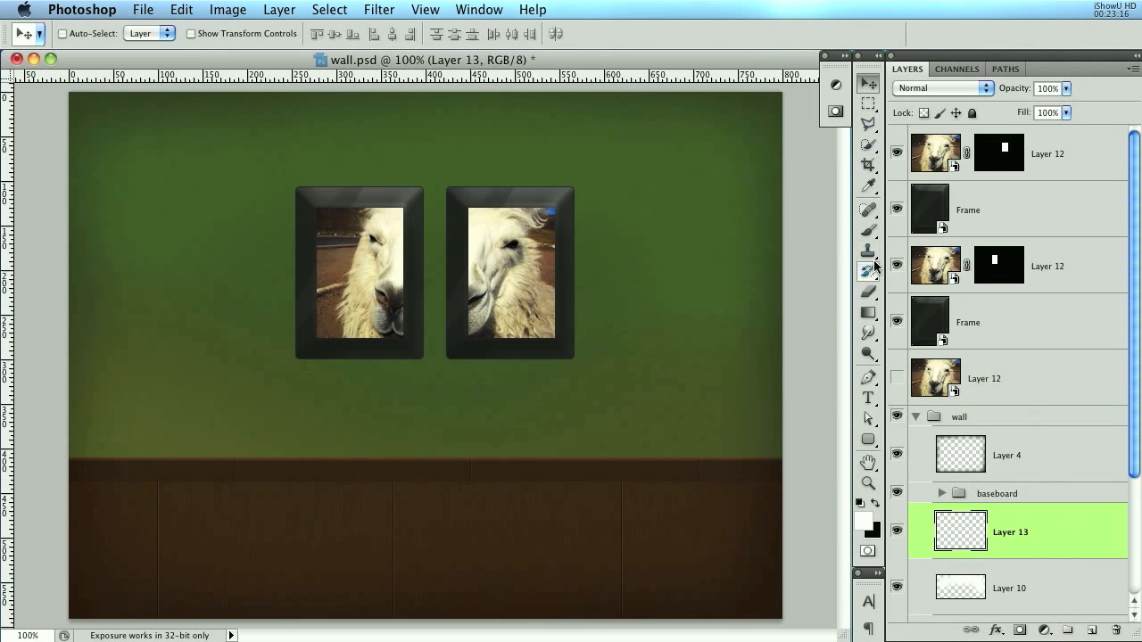
# - Paint a soft white glow with an 800 px brush at the wall's lower center, behind the baseboard, on the new layer
pyautogui.click(867, 229)
pyautogui.press(']')
pyautogui.press(']')
pyautogui.press(']')
pyautogui.press(']')
pyautogui.press(']')
pyautogui.press(']')
pyautogui.press(']')
pyautogui.press(']')
pyautogui.press(']')
pyautogui.press(']')
pyautogui.press(']')
pyautogui.press(']')
pyautogui.press(']')
pyautogui.press(']')
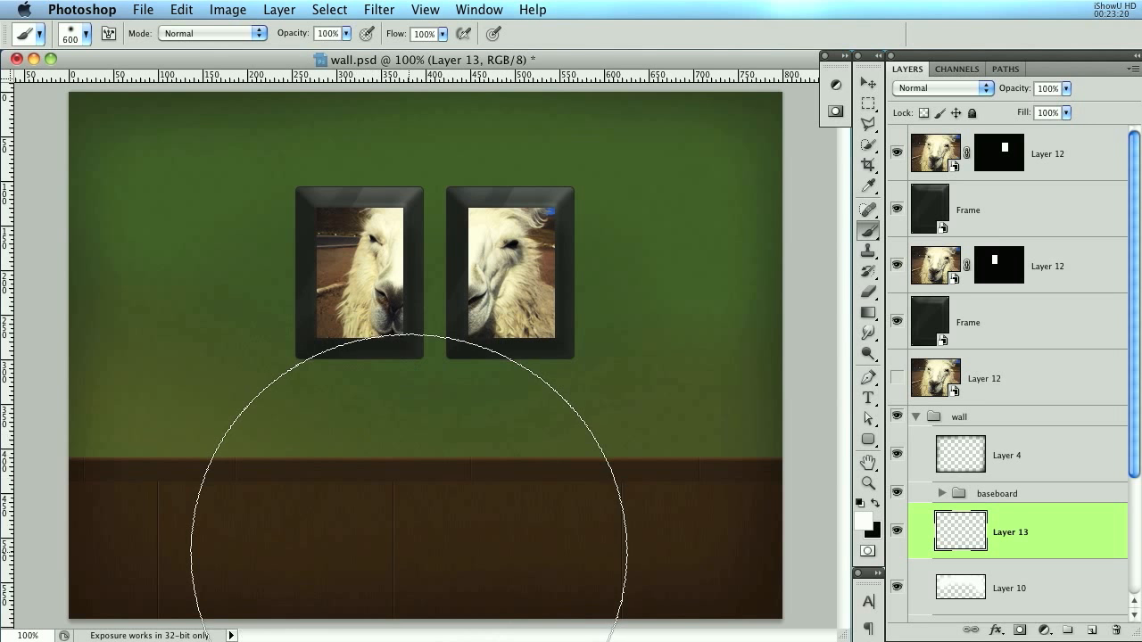
pyautogui.press('super+minus')
pyautogui.press('super+minus')
pyautogui.press(']')
pyautogui.press(']')
pyautogui.click(423, 519)
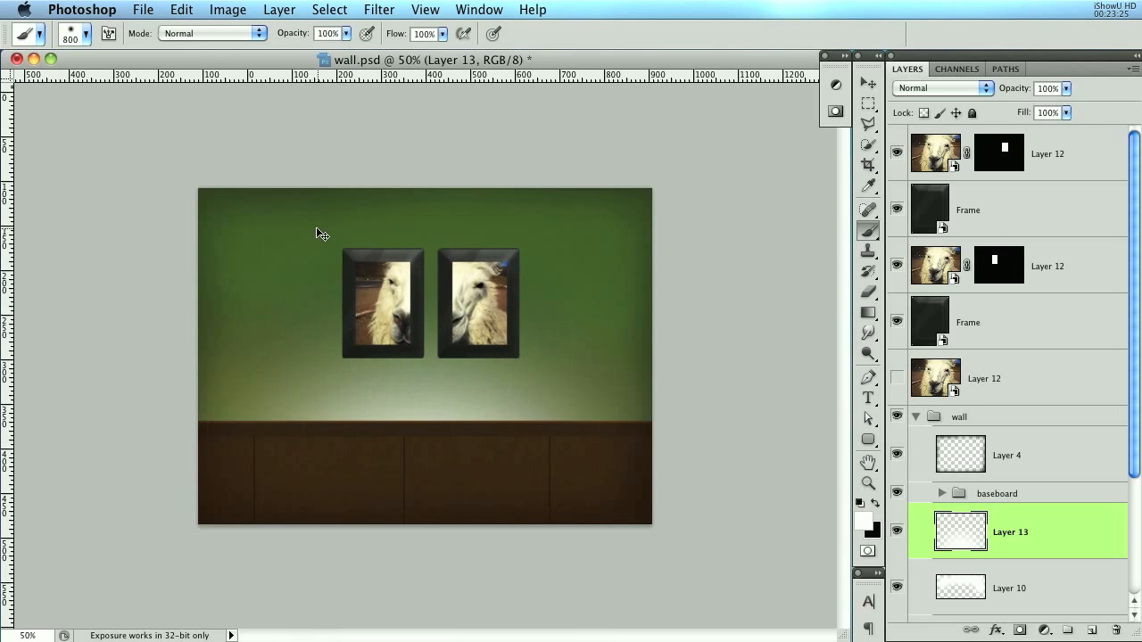
pyautogui.press('super+plus')
pyautogui.press('super+plus')
pyautogui.press('super+plus')
pyautogui.press('super+minus')
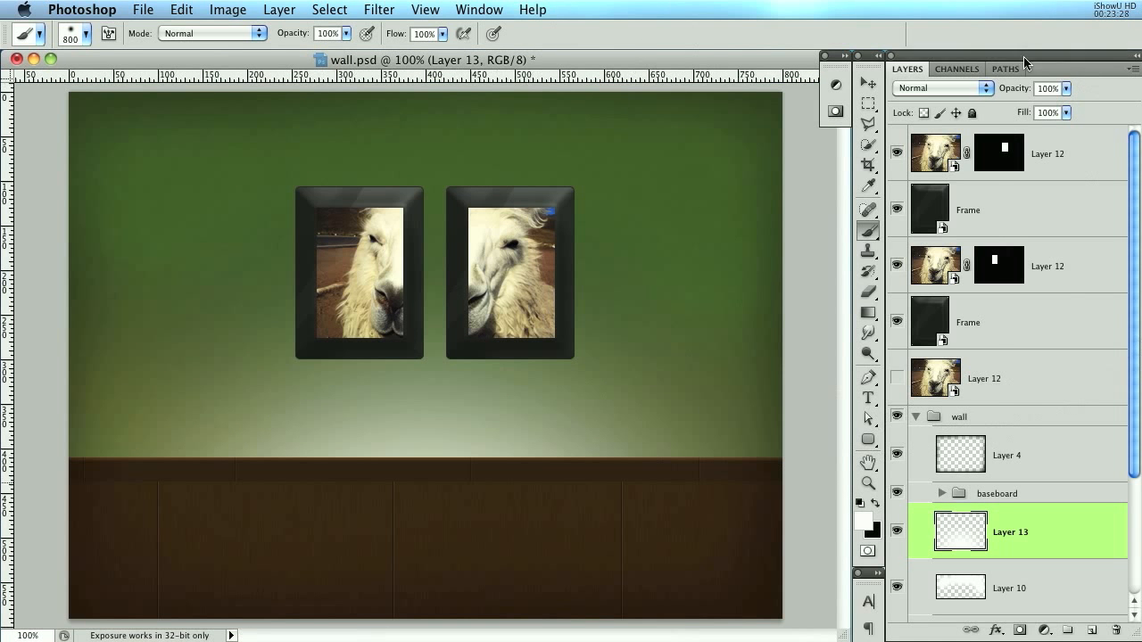
# - Set the white glow layer's blending mode to Overlay and lower its opacity to 41%
pyautogui.click(942, 87)
pyautogui.click(937, 256)
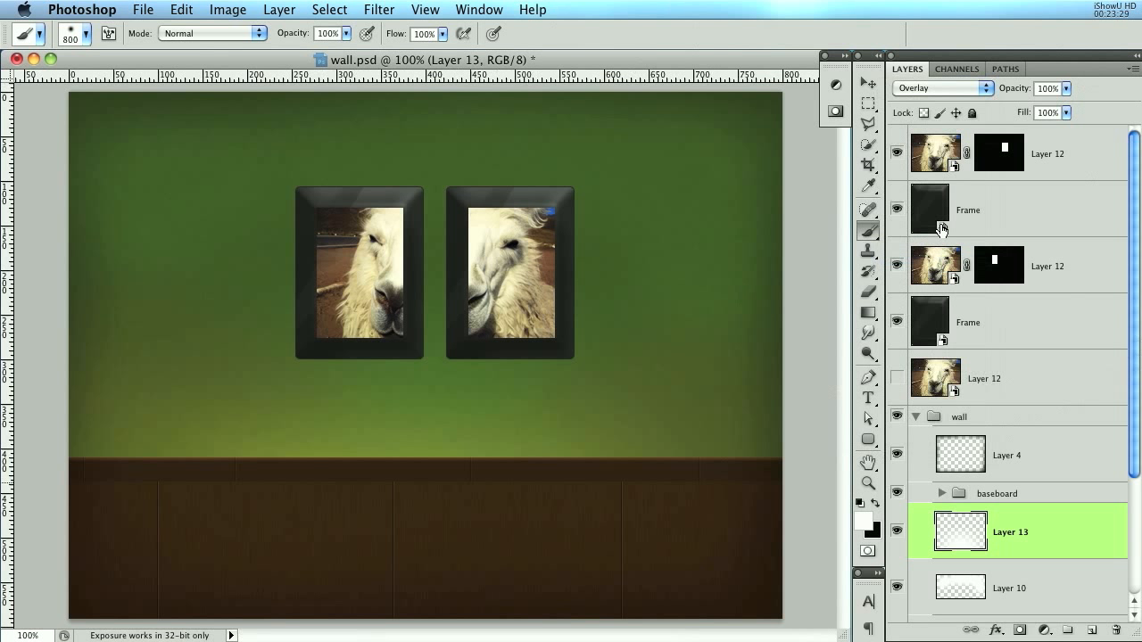
pyautogui.moveTo(1011, 94); pyautogui.dragTo(957, 100)
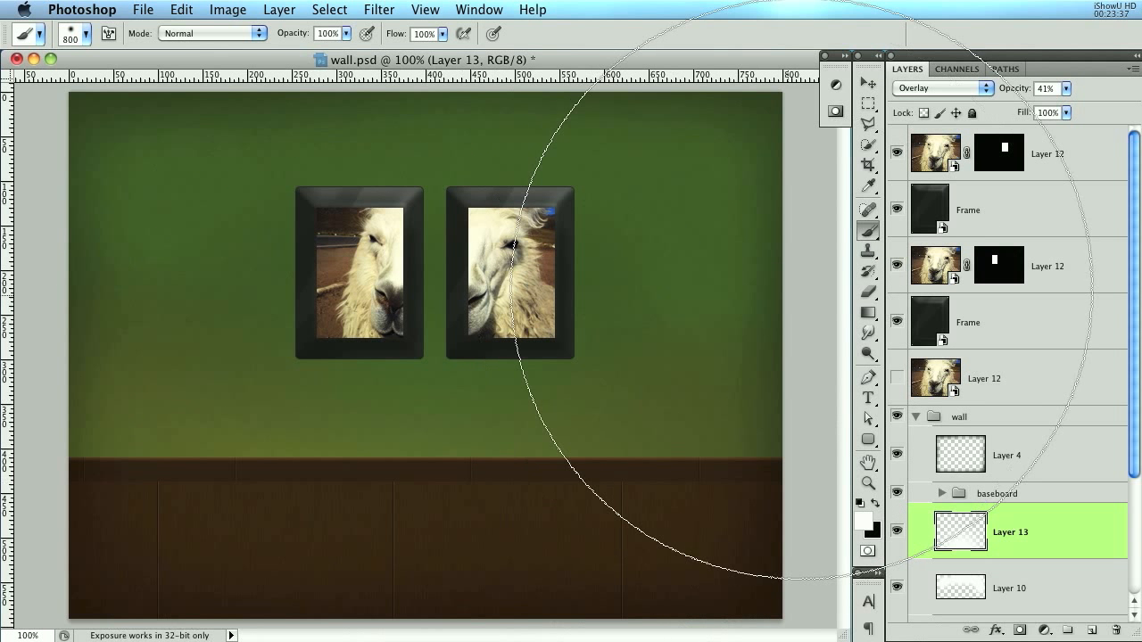
# - Fill the left frame's outline with black on a new layer beneath the frames, deselect, and shift the shape straight down the wall
pyautogui.keyDown('super'); pyautogui.click(911, 325); pyautogui.keyUp('super')
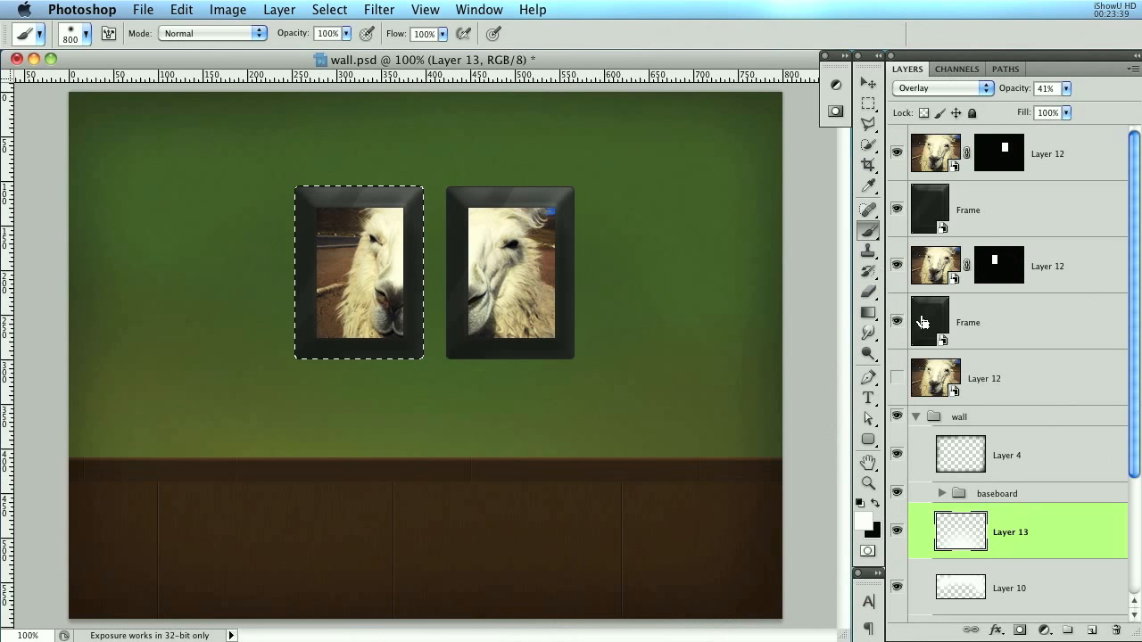
pyautogui.click(1096, 393)
pyautogui.click(1091, 630)
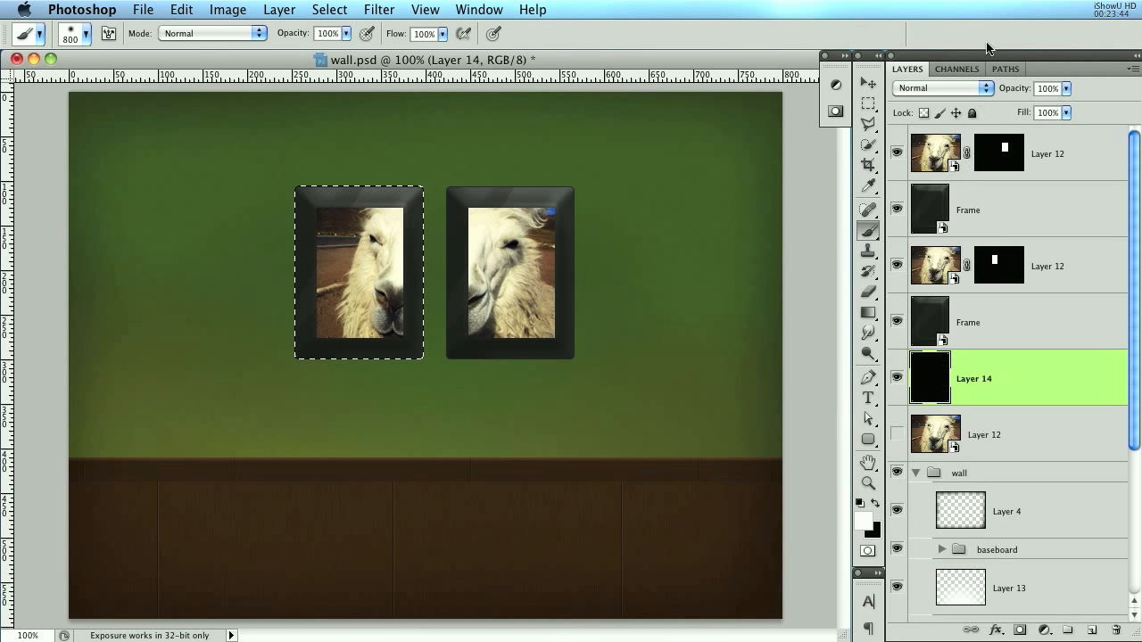
pyautogui.hotkey('ctrl', 'd')
pyautogui.press('v')
pyautogui.moveTo(364, 266); pyautogui.dragTo(364, 400)
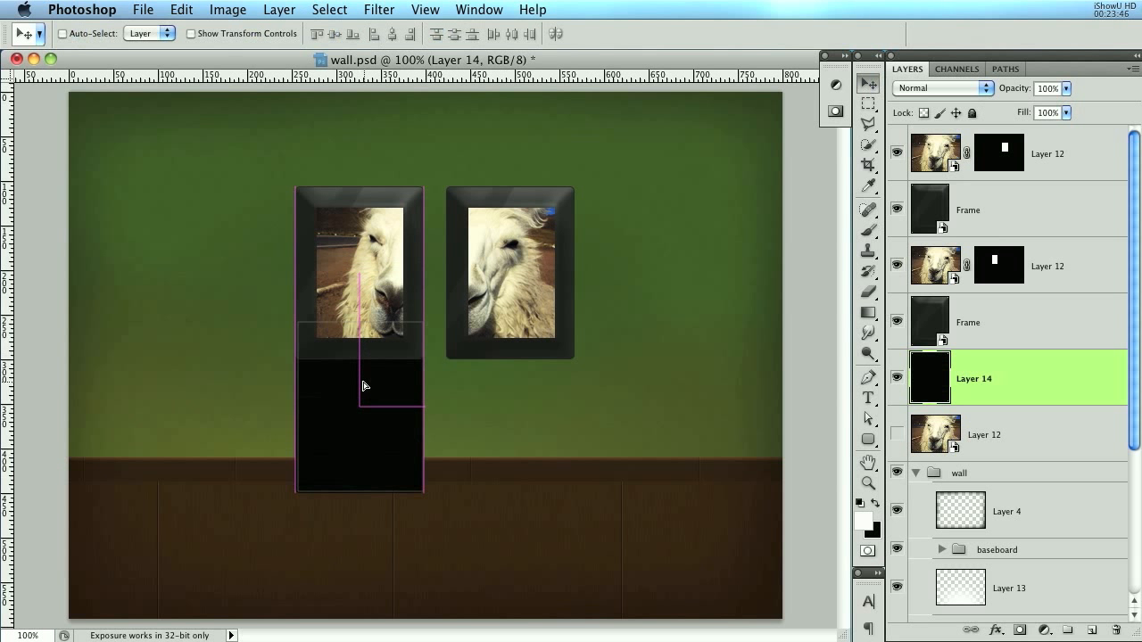
# - Apply a Gaussian Blur with a radius of 9.5 pixels to the black shadow shape
pyautogui.click(377, 9)
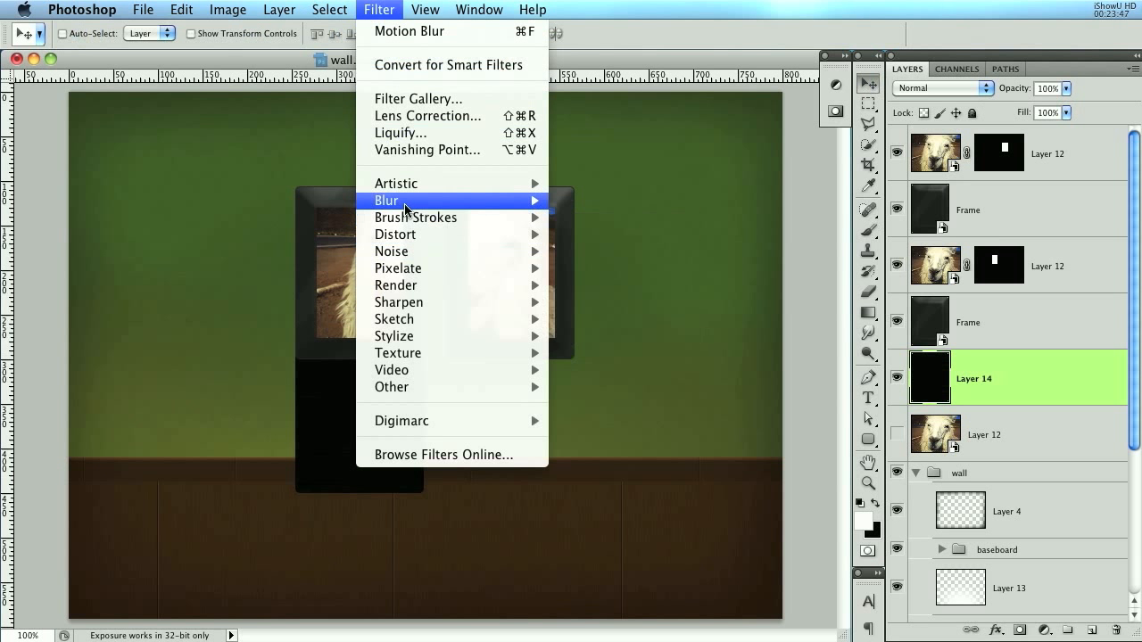
pyautogui.moveTo(404, 203)
pyautogui.click(629, 275)
pyautogui.moveTo(798, 472)
pyautogui.mouseDown()
pyautogui.moveTo(821, 473)
pyautogui.moveTo(795, 473)
pyautogui.mouseUp()
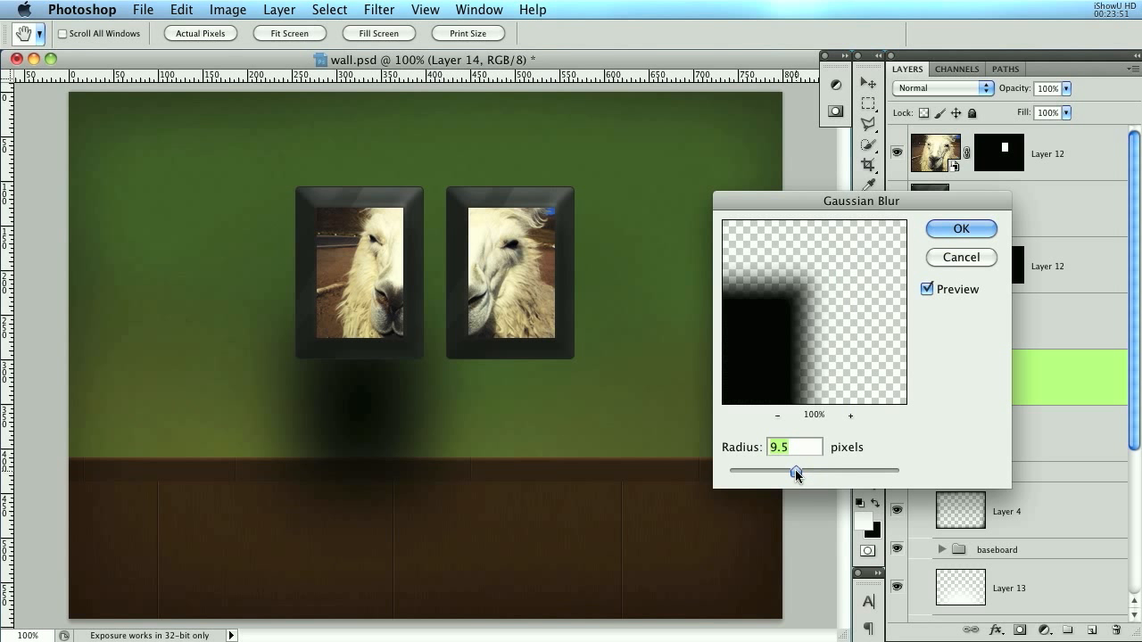
pyautogui.click(972, 228)
pyautogui.press('v')
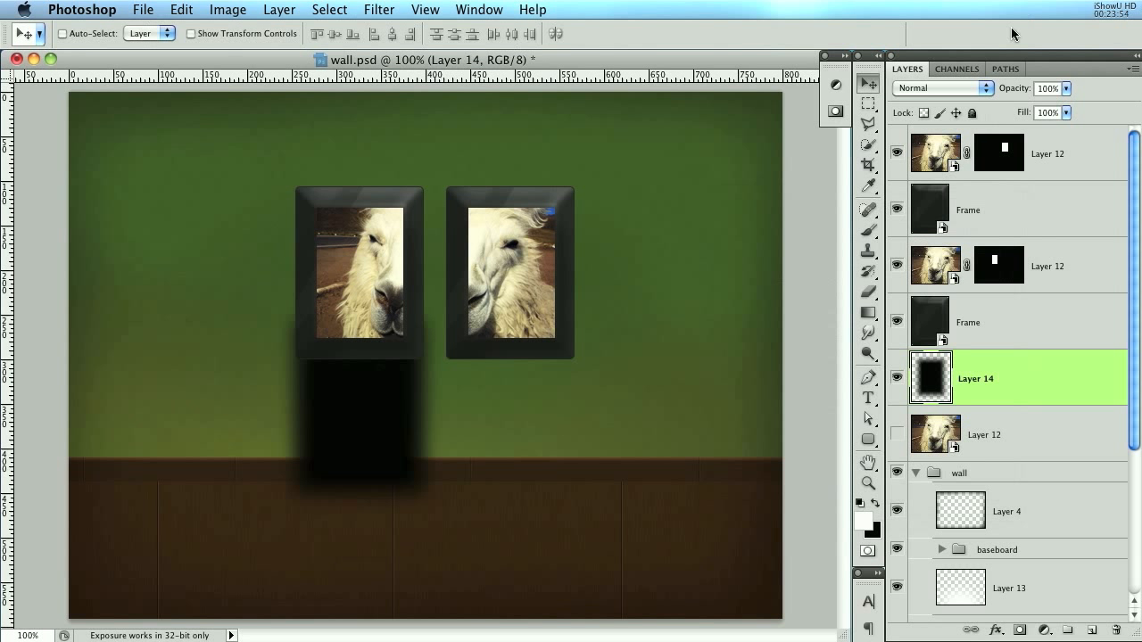
# - Lower the blurred shadow's opacity to 14% and move it up closer beneath the left frame
pyautogui.moveTo(1013, 88); pyautogui.dragTo(930, 89)
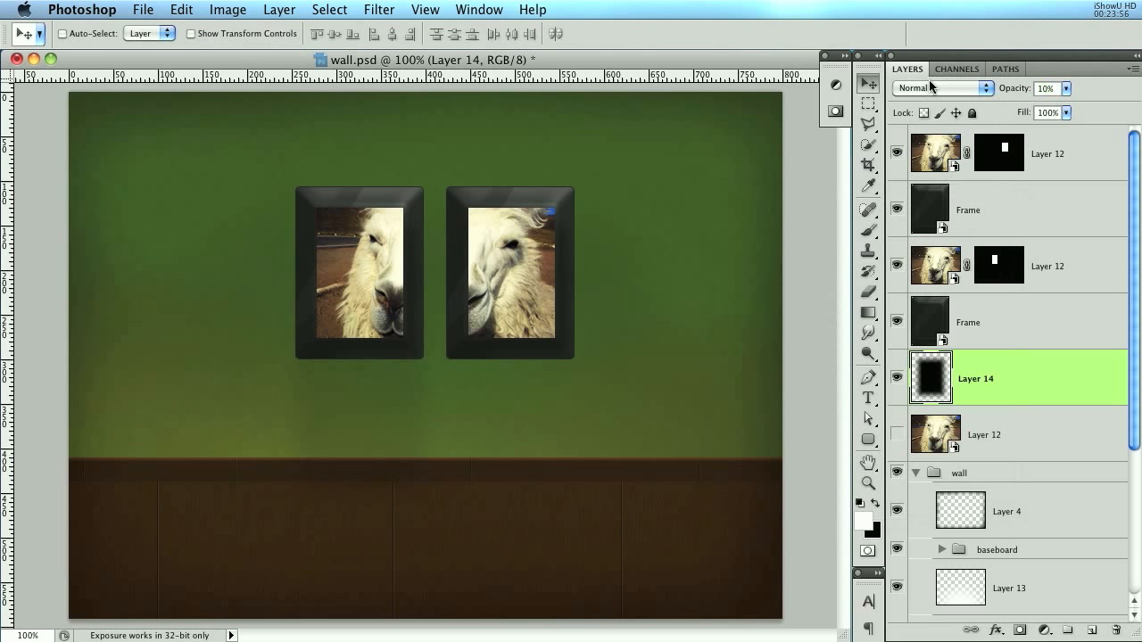
pyautogui.moveTo(298, 505); pyautogui.dragTo(306, 415)
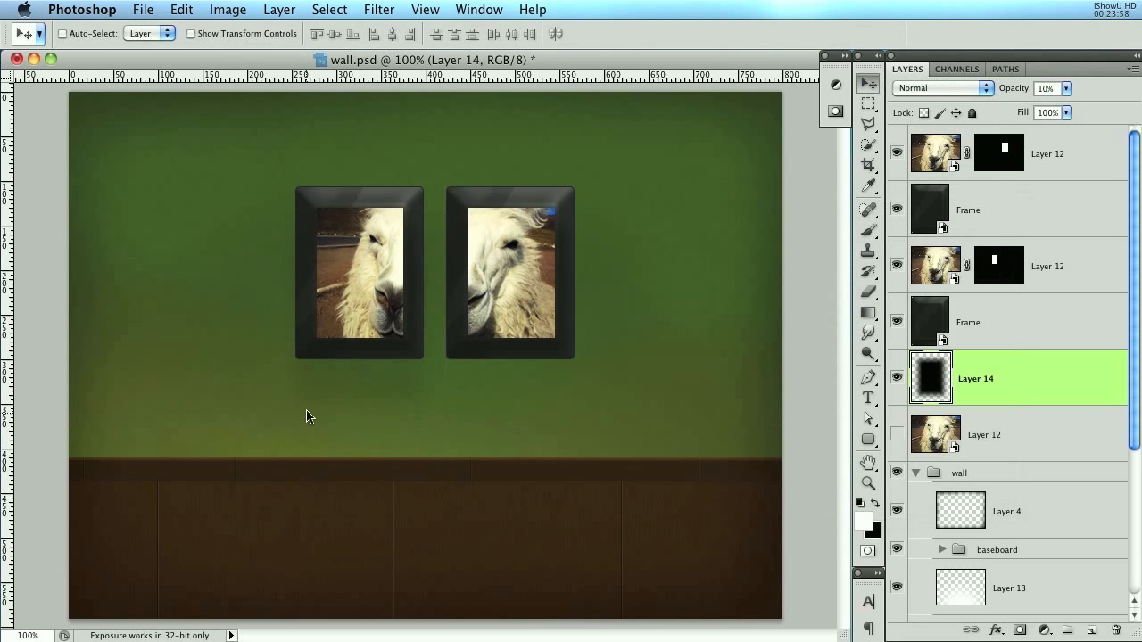
pyautogui.moveTo(1002, 91); pyautogui.dragTo(1009, 92)
# - Duplicate the shadow beneath the right frame and reduce the shadows' opacity to 10%
pyautogui.moveTo(422, 434); pyautogui.dragTo(566, 430)
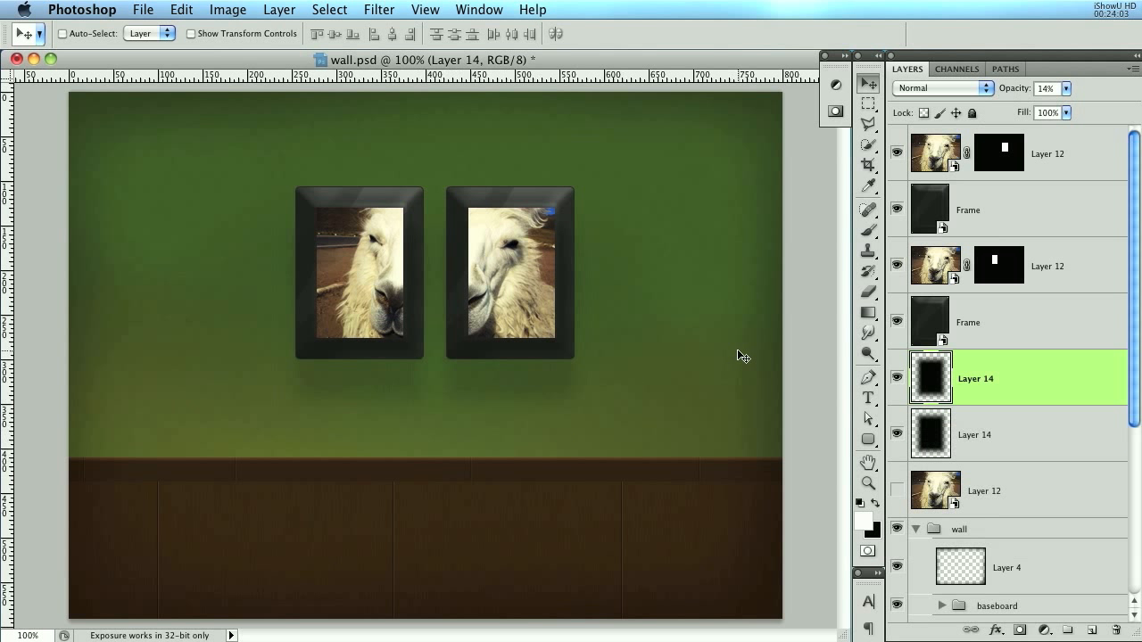
pyautogui.moveTo(1005, 93); pyautogui.dragTo(1003, 94)
pyautogui.click(1044, 428)
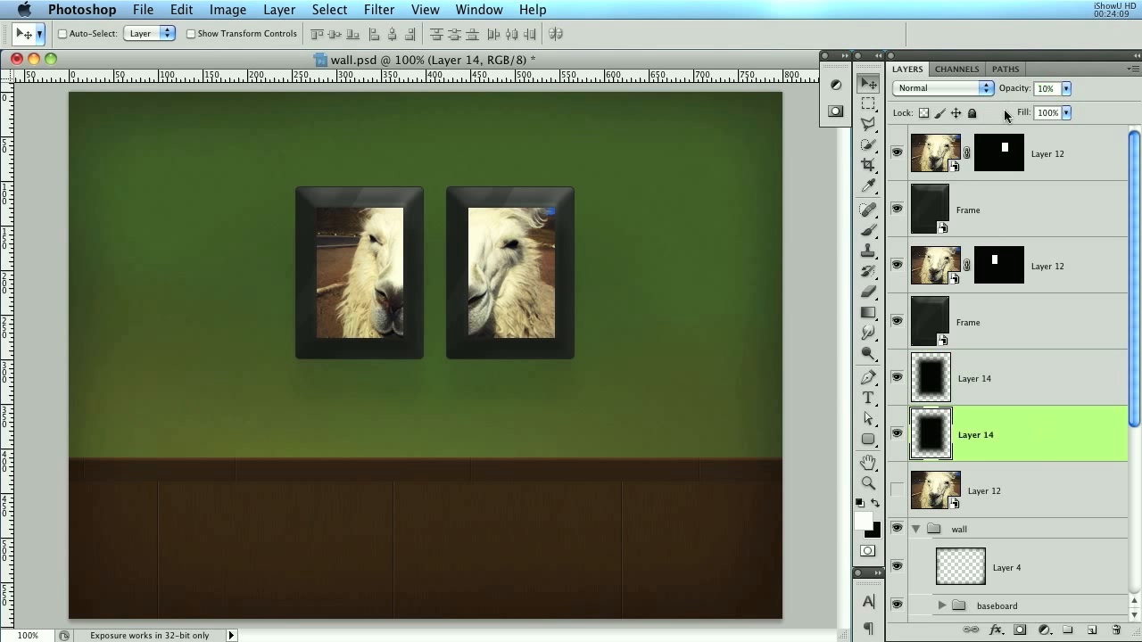
# - Add a new layer above both shadows and paint a soft black 60 px brush stroke along the lower edges of both frames
pyautogui.click(1012, 382)
pyautogui.click(1091, 632)
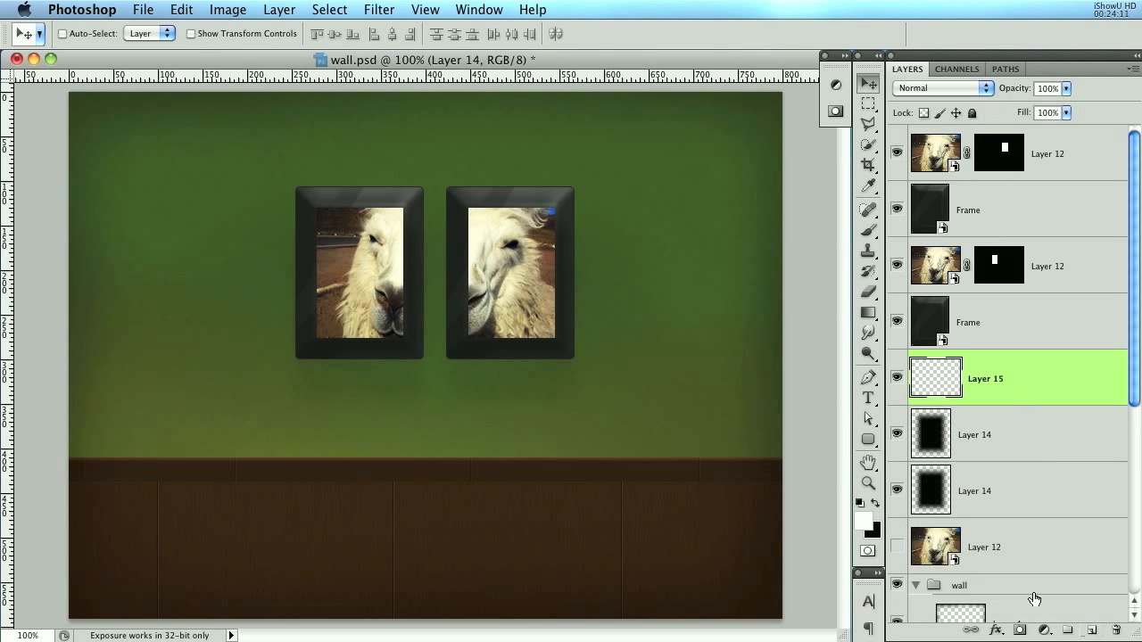
pyautogui.press('super+equal')
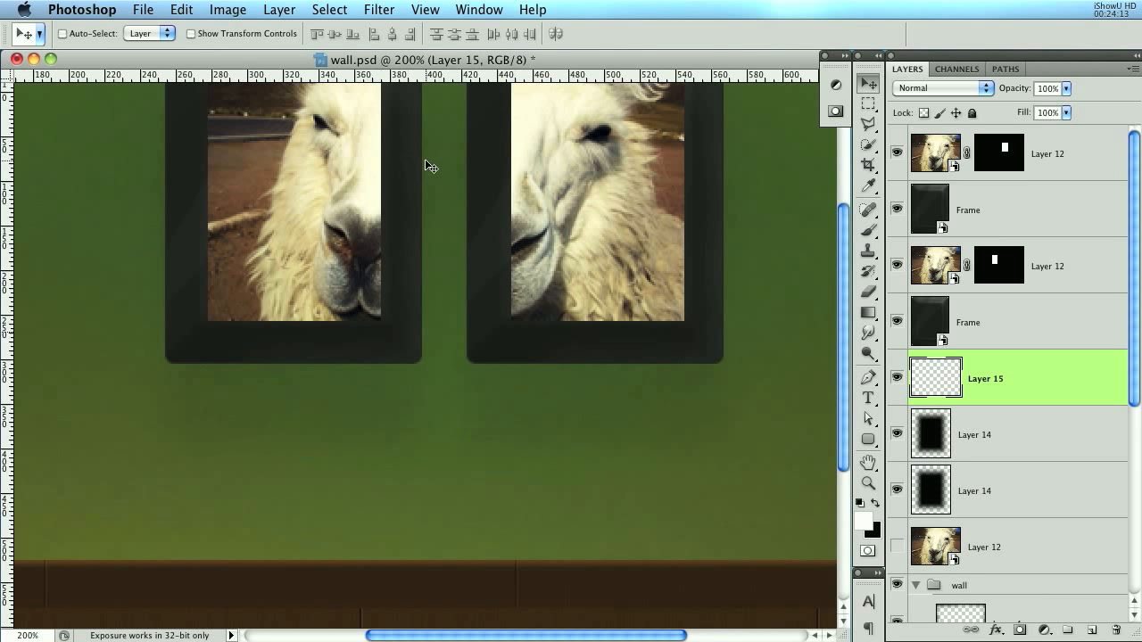
pyautogui.click(869, 231)
pyautogui.press('x')
pyautogui.rightClick(234, 416)
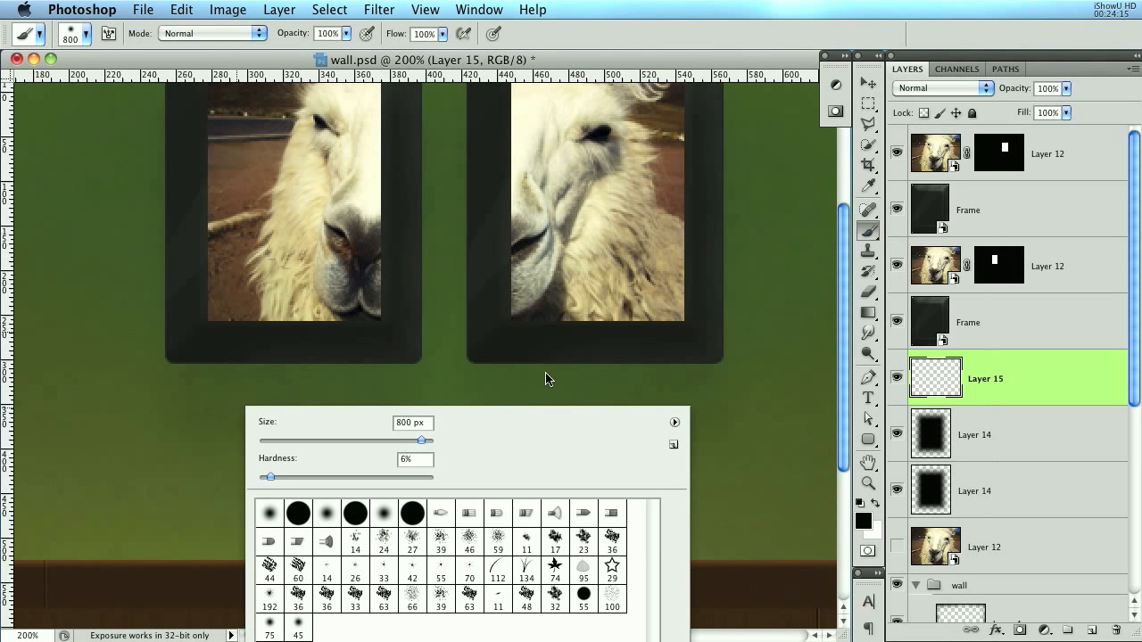
pyautogui.moveTo(375, 440); pyautogui.dragTo(312, 440)
pyautogui.click(357, 64)
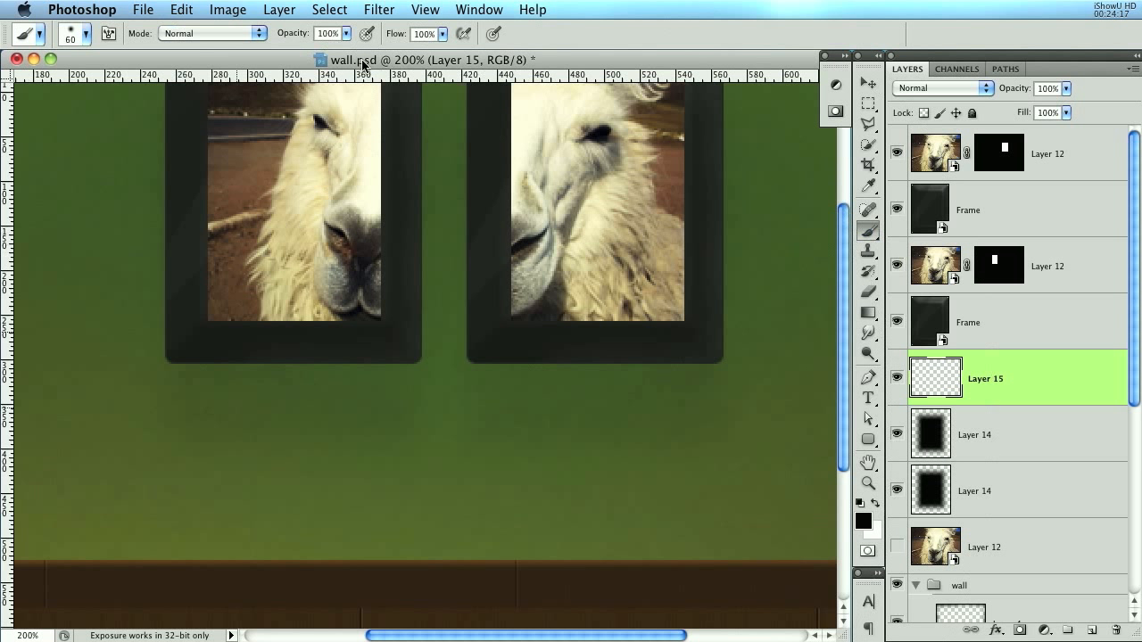
pyautogui.moveTo(173, 349); pyautogui.dragTo(724, 357)
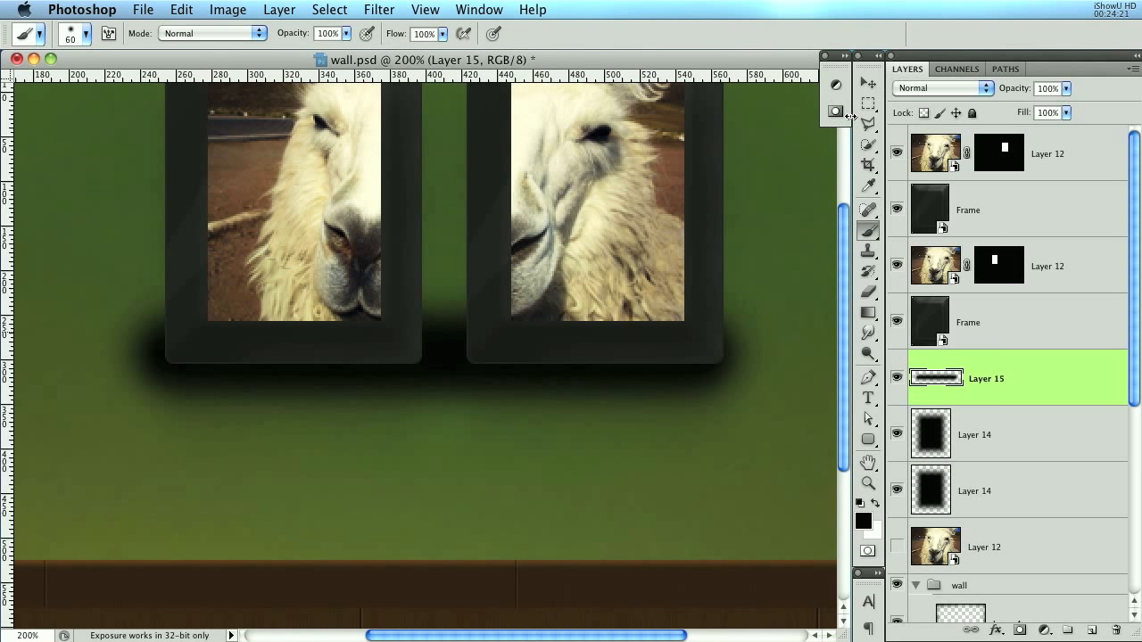
# - Erase the part of the black stroke in the gap between the frames with a soft 150 px eraser
pyautogui.click(867, 292)
pyautogui.press('[')
pyautogui.press('[')
pyautogui.press('[')
pyautogui.press('[')
pyautogui.press('[')
pyautogui.press('[')
pyautogui.press('[')
pyautogui.press('[')
pyautogui.press('[')
pyautogui.press('[')
pyautogui.press('[')
pyautogui.press('[')
pyautogui.press('[')
pyautogui.press('[')
pyautogui.press('[')
pyautogui.press('[')
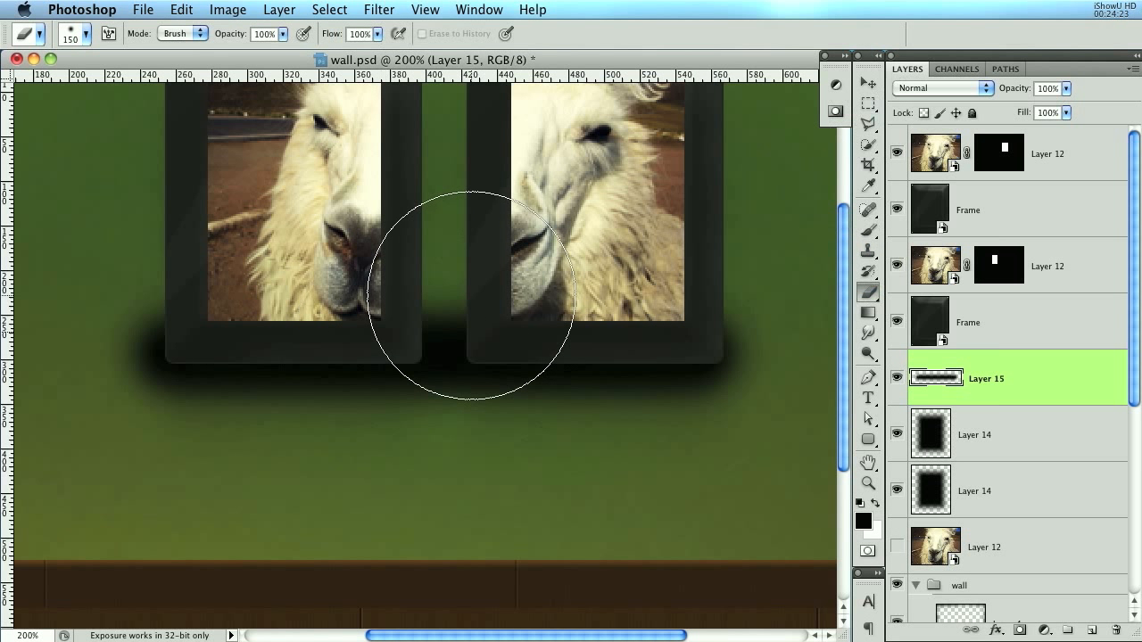
pyautogui.moveTo(438, 276)
pyautogui.mouseDown()
pyautogui.moveTo(438, 387)
pyautogui.moveTo(438, 370)
pyautogui.mouseUp()
# - Select the left half of the split shadow stroke, nudge it right to center it beneath the left frame, and deselect
pyautogui.click(867, 82)
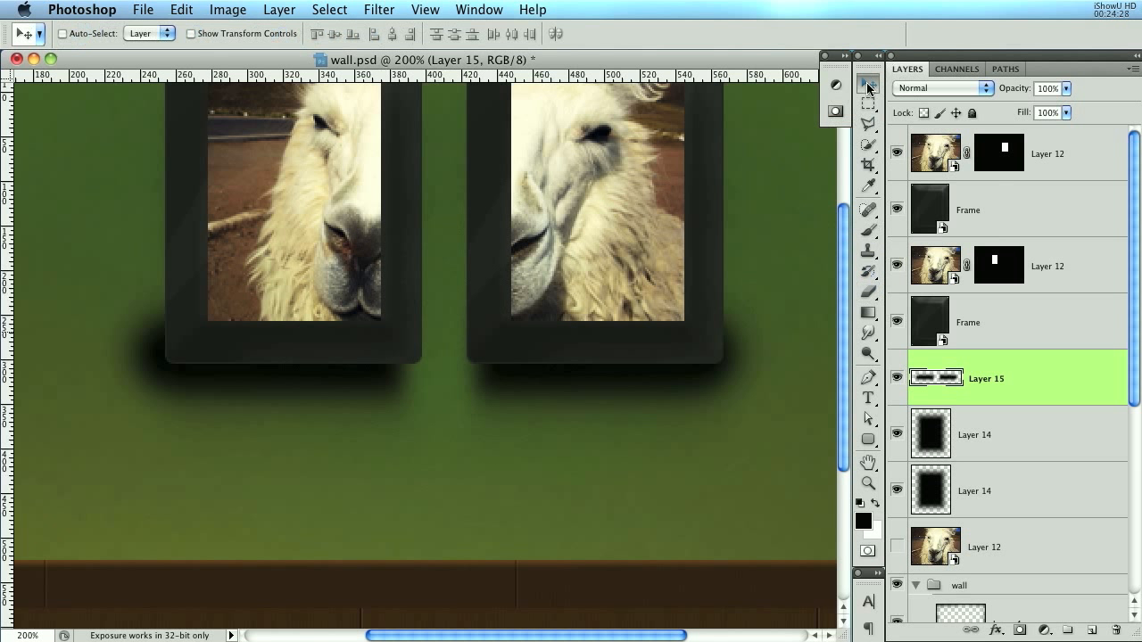
pyautogui.click(868, 106)
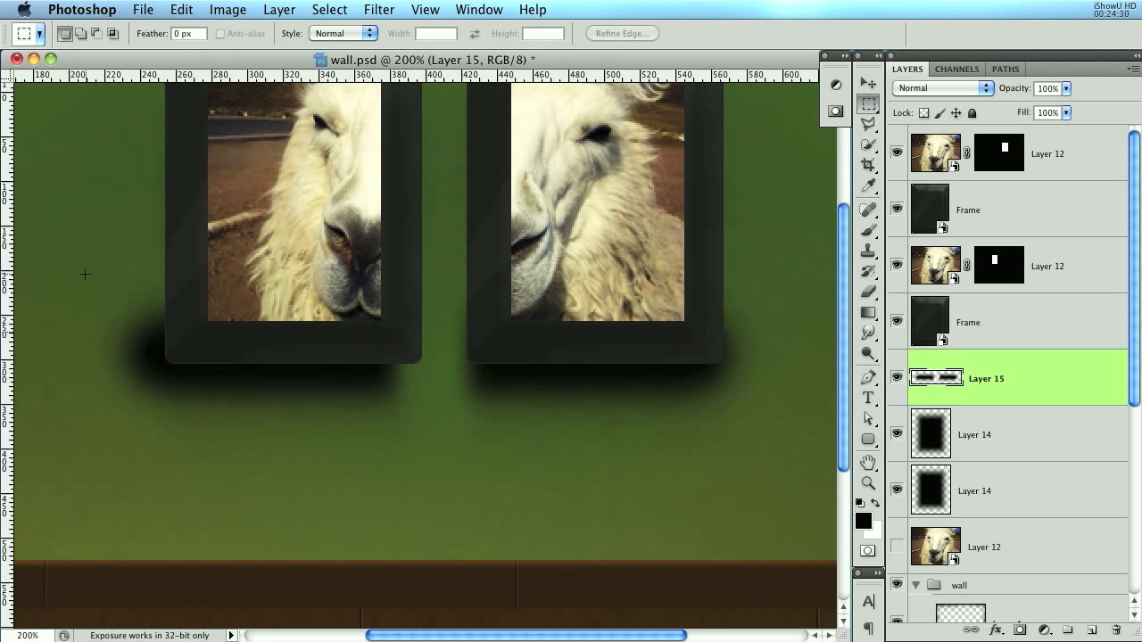
pyautogui.moveTo(378, 464); pyautogui.dragTo(436, 450)
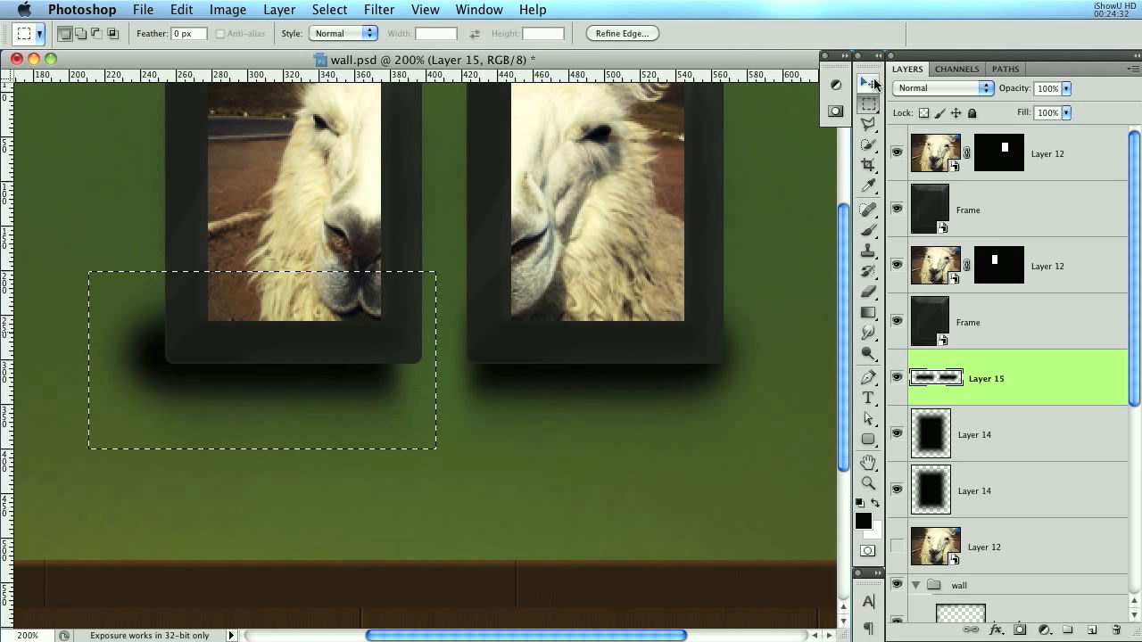
pyautogui.click(867, 84)
pyautogui.press('Right')
pyautogui.press('Right')
pyautogui.press('Right')
pyautogui.press('Right')
pyautogui.press('Right')
pyautogui.press('Right')
pyautogui.press('Right')
pyautogui.press('Right')
pyautogui.press('Right')
pyautogui.press('Right')
pyautogui.press('Right')
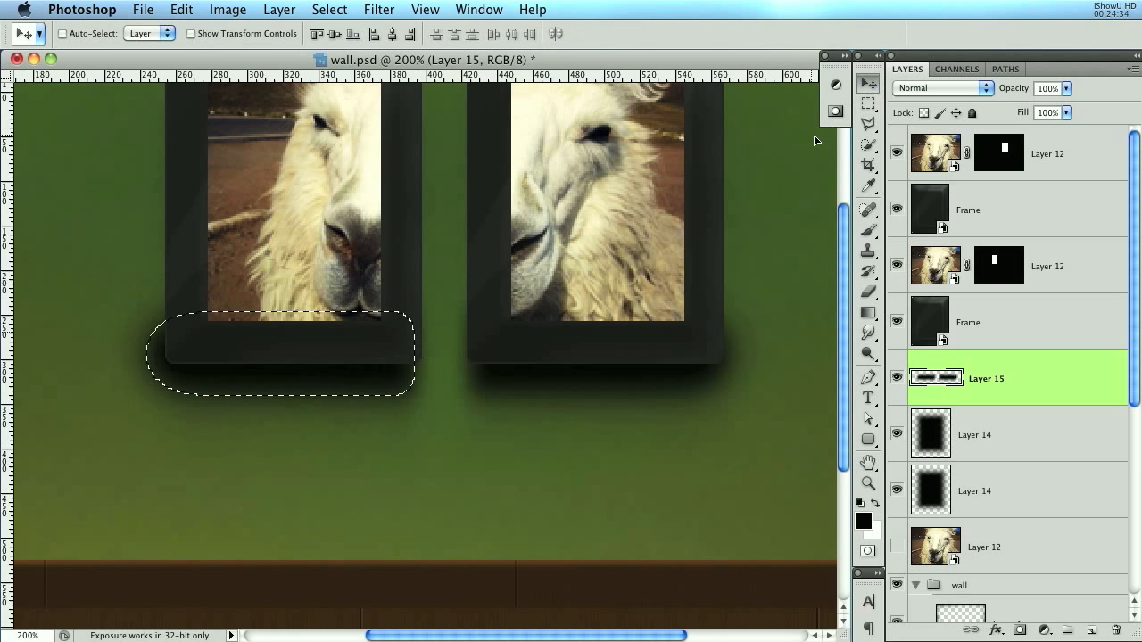
pyautogui.press('super+d')
# - Reduce the painted shadow layer's opacity to 15%
pyautogui.moveTo(1014, 91); pyautogui.dragTo(933, 90)
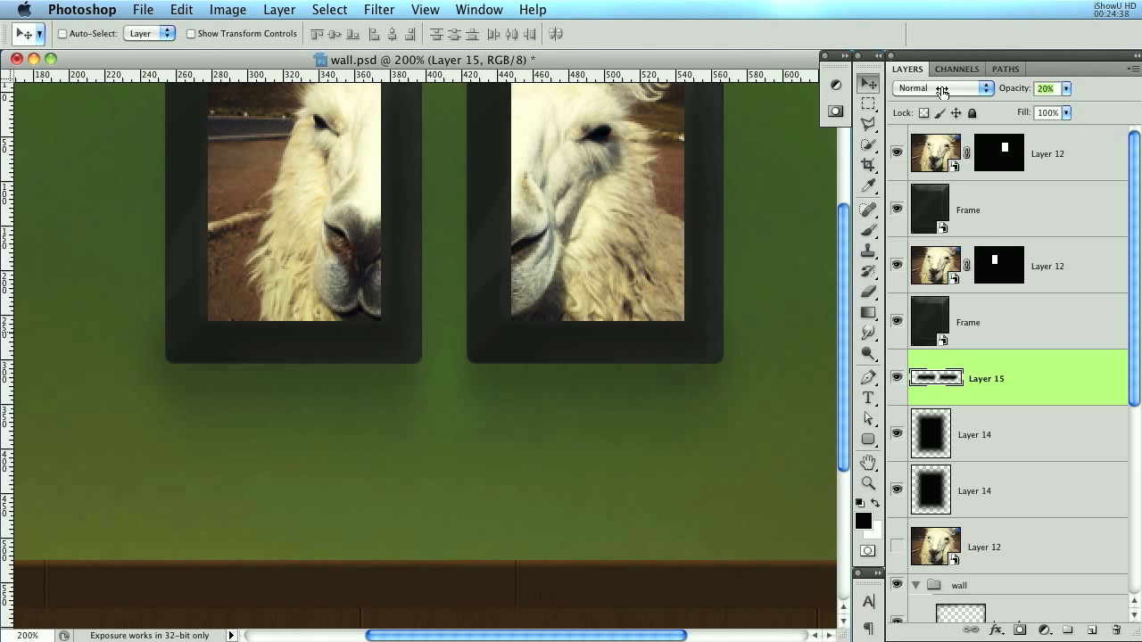
pyautogui.moveTo(949, 91); pyautogui.dragTo(953, 90)
pyautogui.press('super+minus')
pyautogui.press('super+minus')
pyautogui.press('super+plus')
pyautogui.moveTo(1016, 93); pyautogui.dragTo(1003, 96)
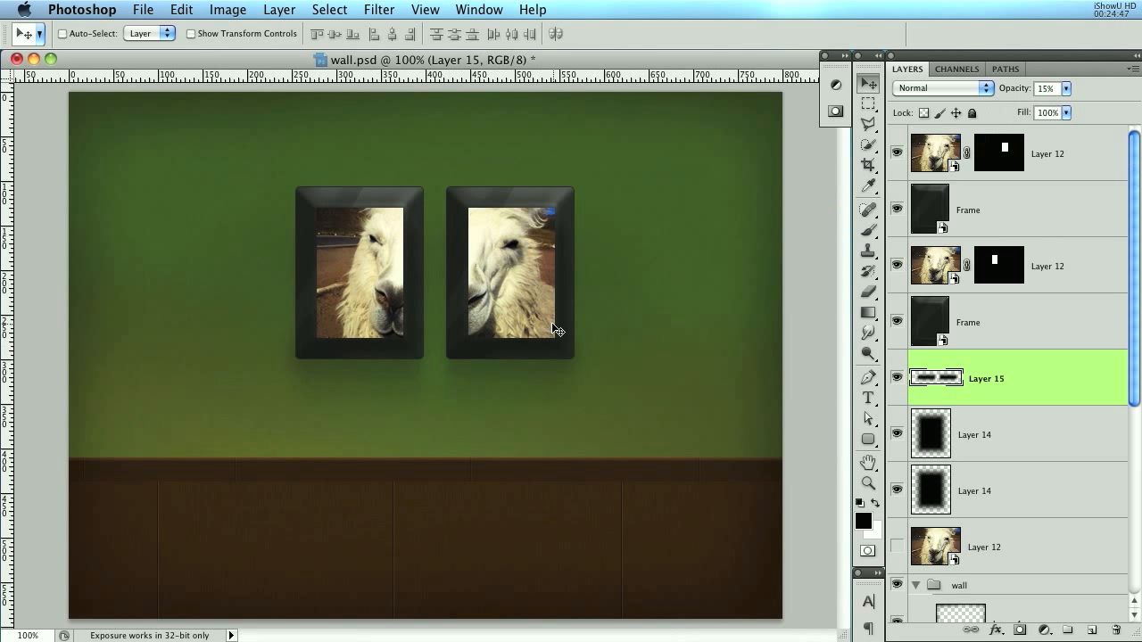
# - Add a new layer above all others and load the right llama picture's mask as a selection
pyautogui.click(1072, 169)
pyautogui.click(1092, 629)
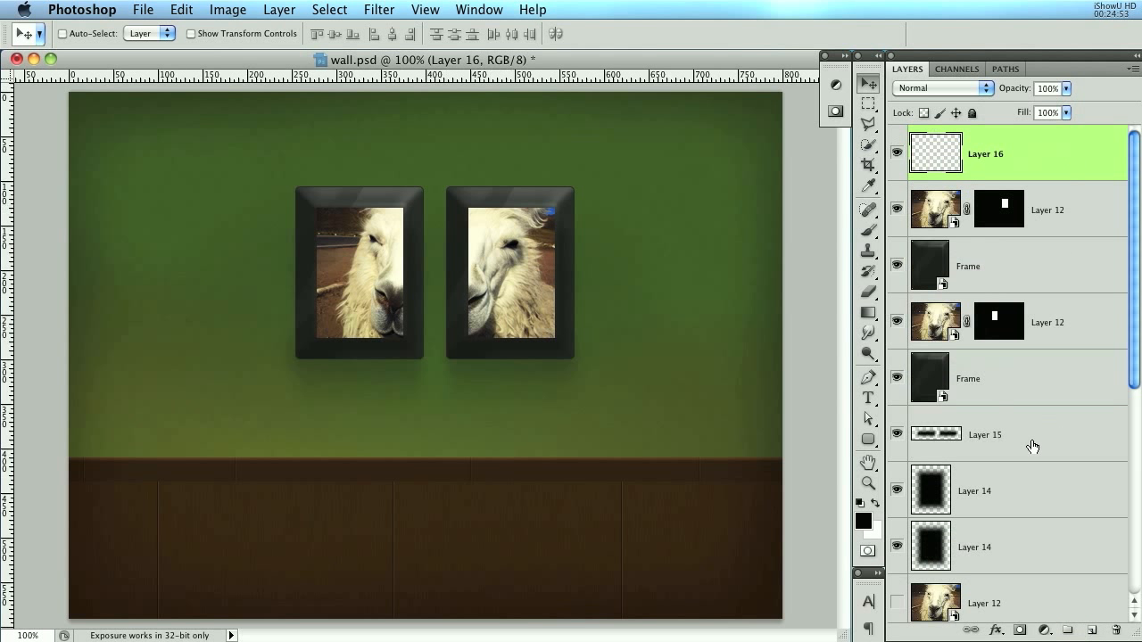
pyautogui.keyDown('super'); pyautogui.click(995, 208); pyautogui.keyUp('super')
pyautogui.press('super+plus')
pyautogui.press('super+plus')
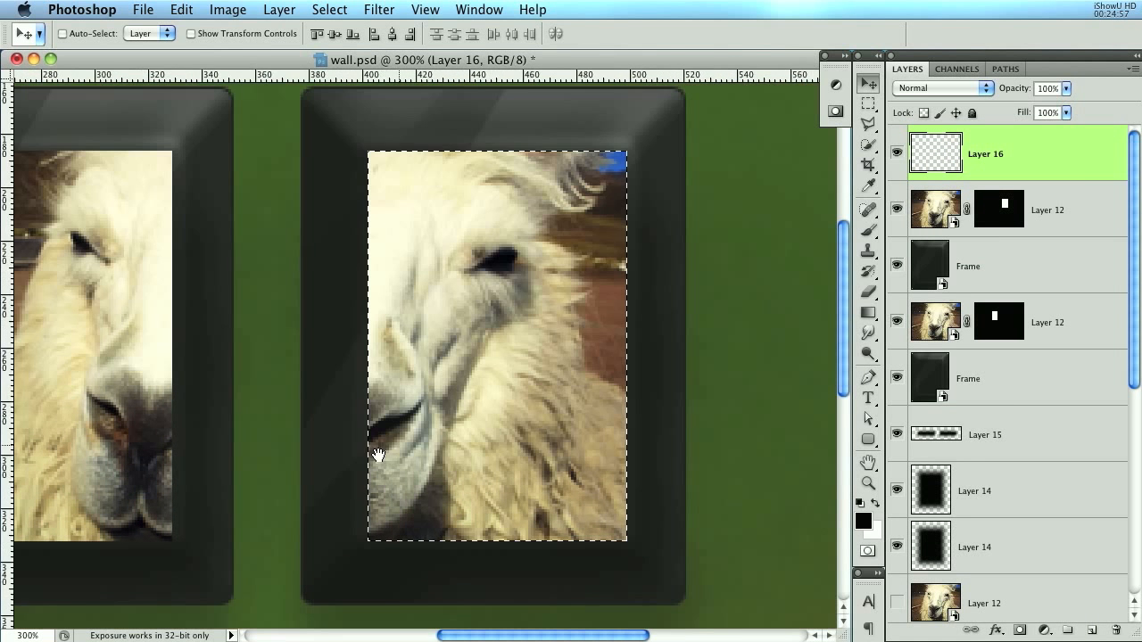
pyautogui.moveTo(378, 455); pyautogui.dragTo(372, 461)
# - Outline a diagonal band across the right picture with the Polygonal Lasso, fill it with black on the new layer, and deselect
pyautogui.click(868, 125)
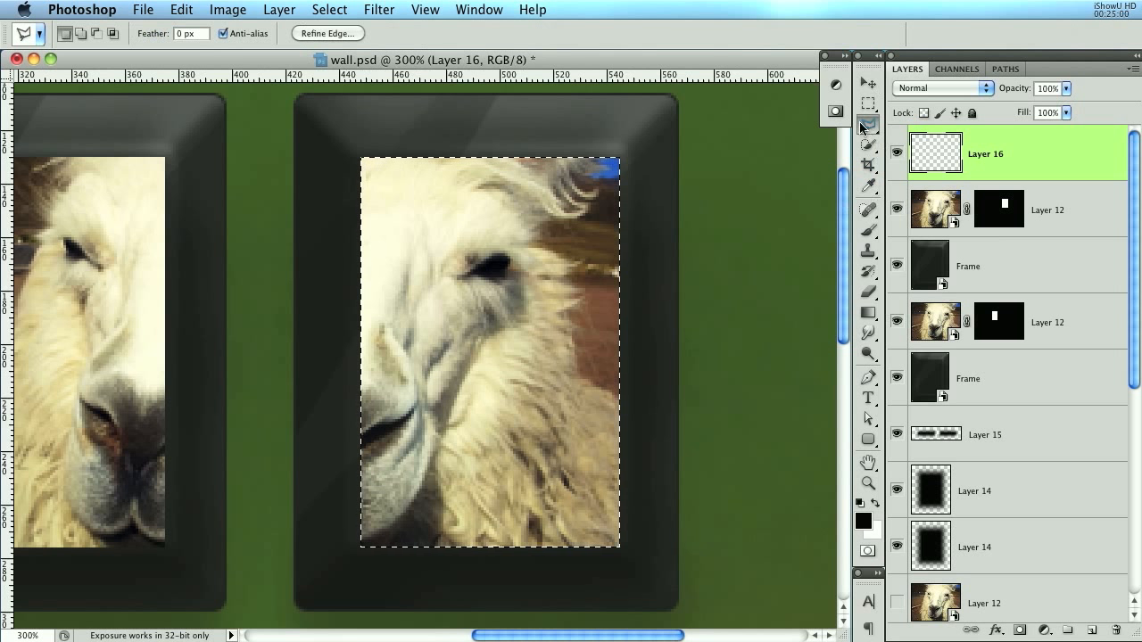
pyautogui.click(335, 438)
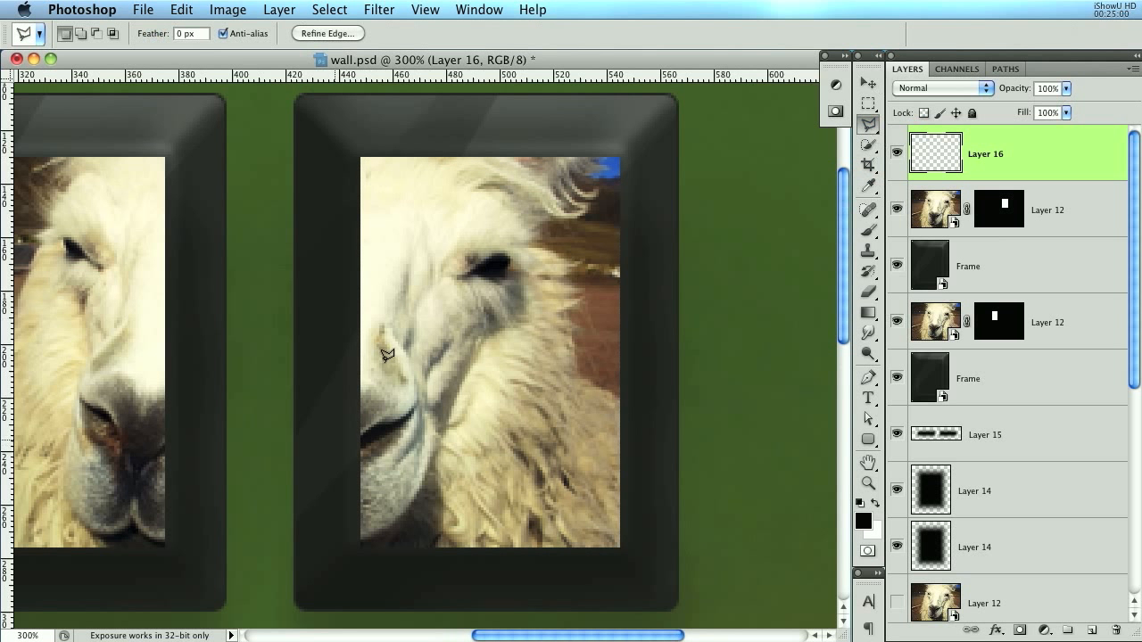
pyautogui.click(501, 140)
pyautogui.click(656, 146)
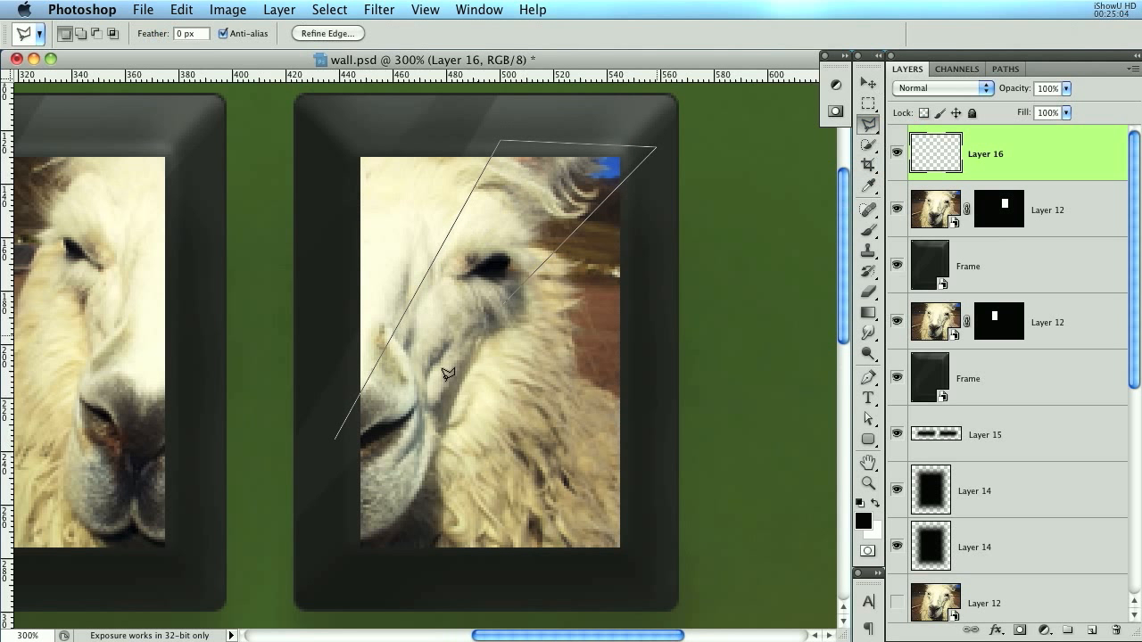
pyautogui.click(337, 437)
pyautogui.hotkey('alt', 'BackSpace')
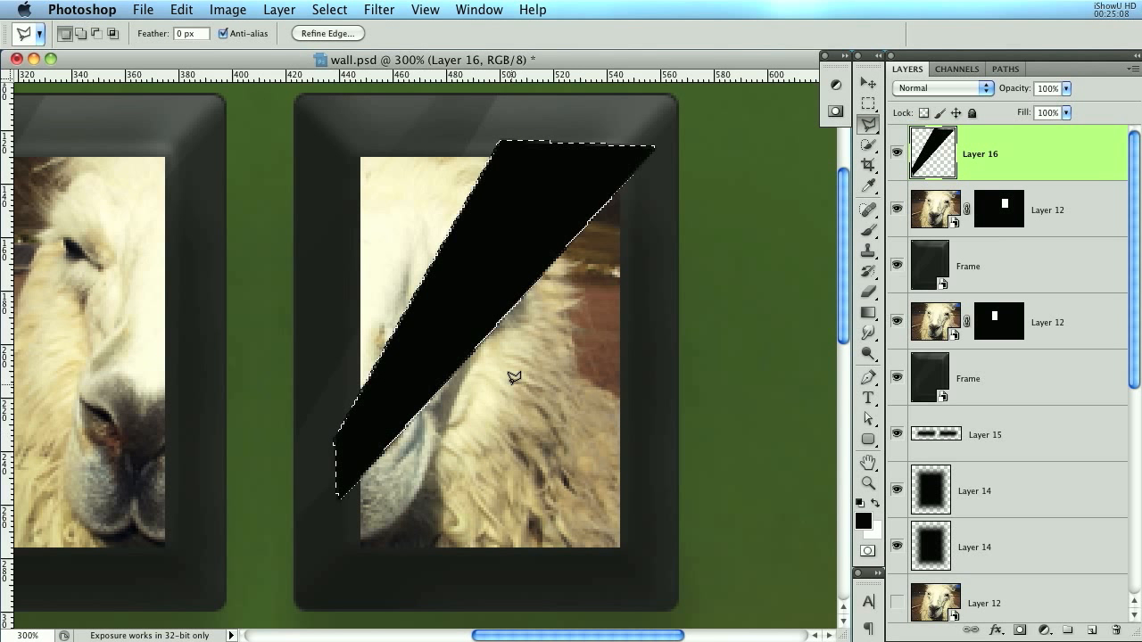
pyautogui.press('super+d')
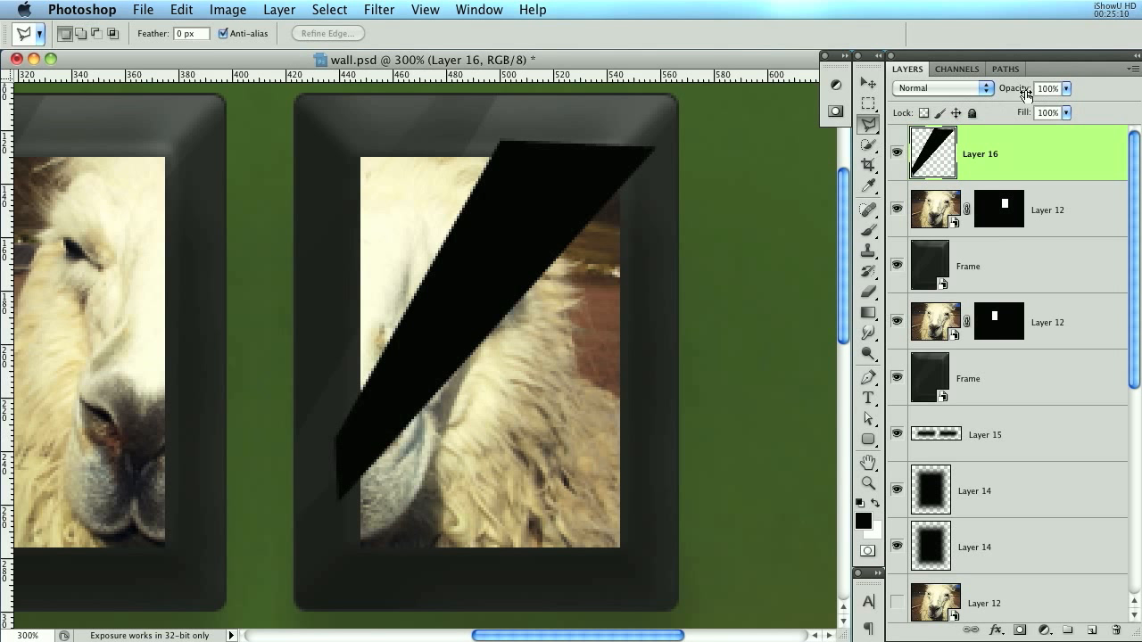
# - Set the diagonal band layer's blending mode to Overlay and its opacity to 36%
pyautogui.click(959, 88)
pyautogui.click(943, 260)
pyautogui.moveTo(1006, 90); pyautogui.dragTo(953, 90)
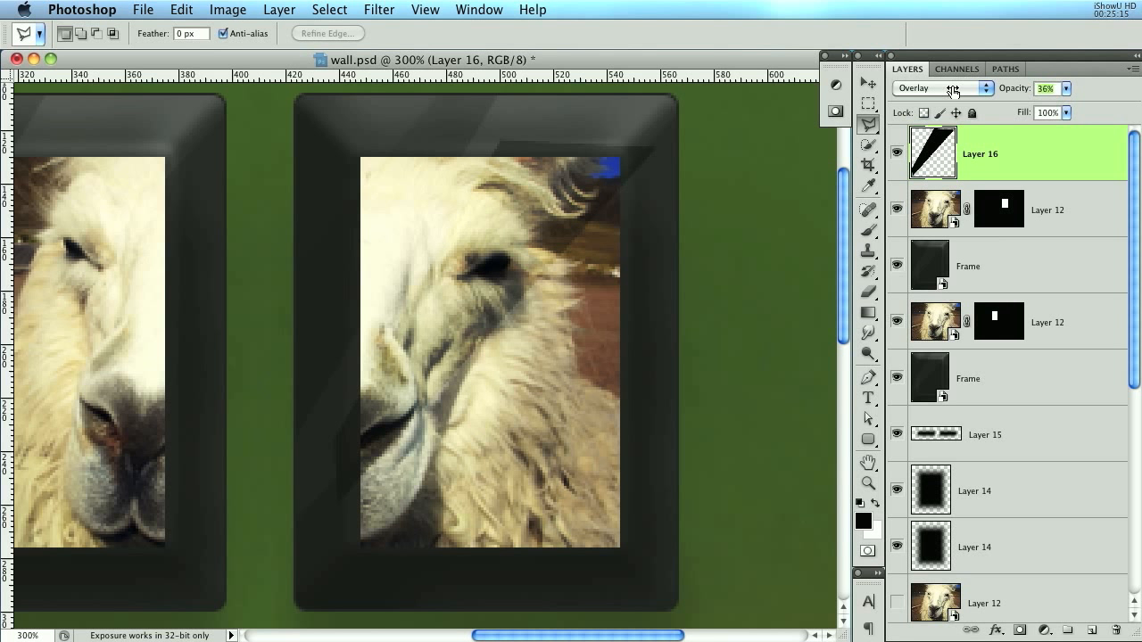
# - Delete the parts of the diagonal band outside the right picture using its inverted mask selection, and deselect
pyautogui.keyDown('super'); pyautogui.click(945, 193); pyautogui.keyUp('super')
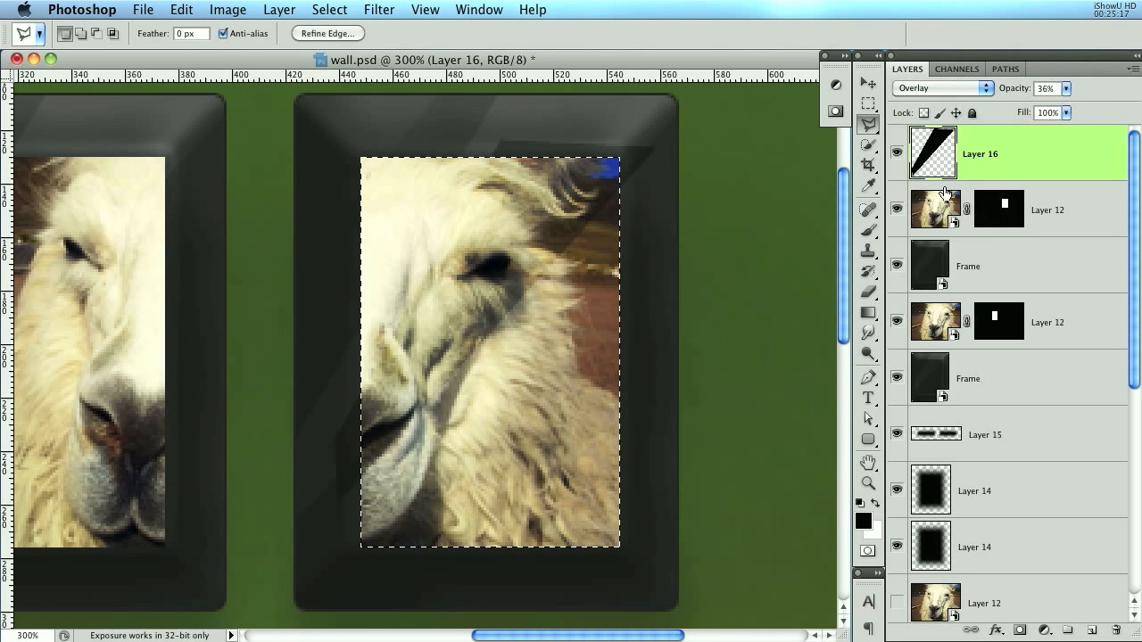
pyautogui.click(329, 10)
pyautogui.click(347, 83)
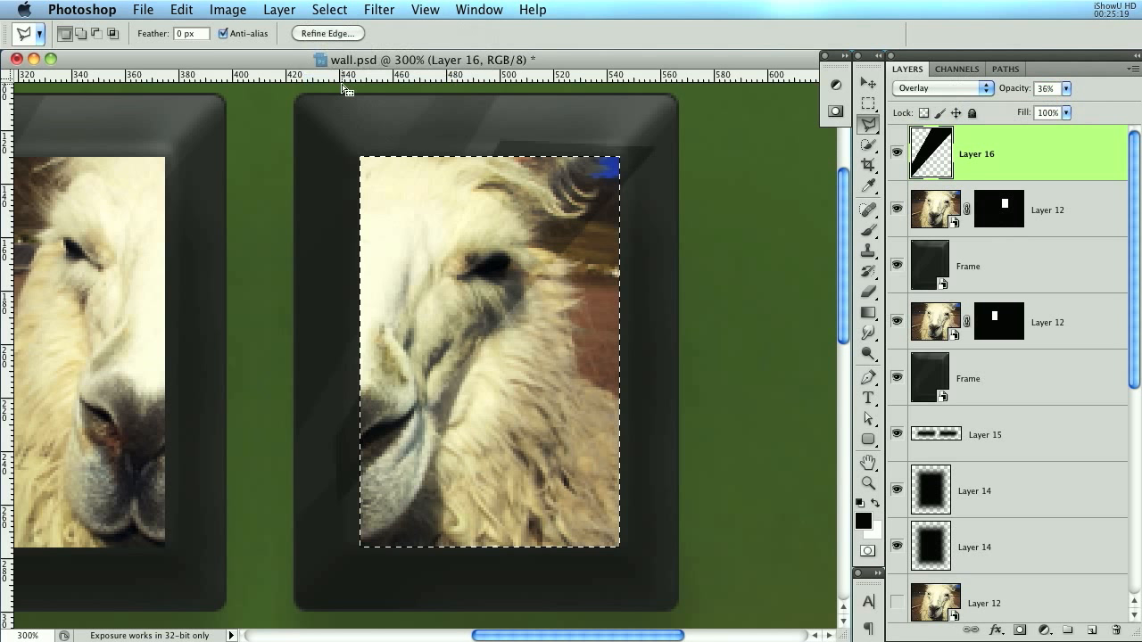
pyautogui.press('Delete')
pyautogui.press('super+d')
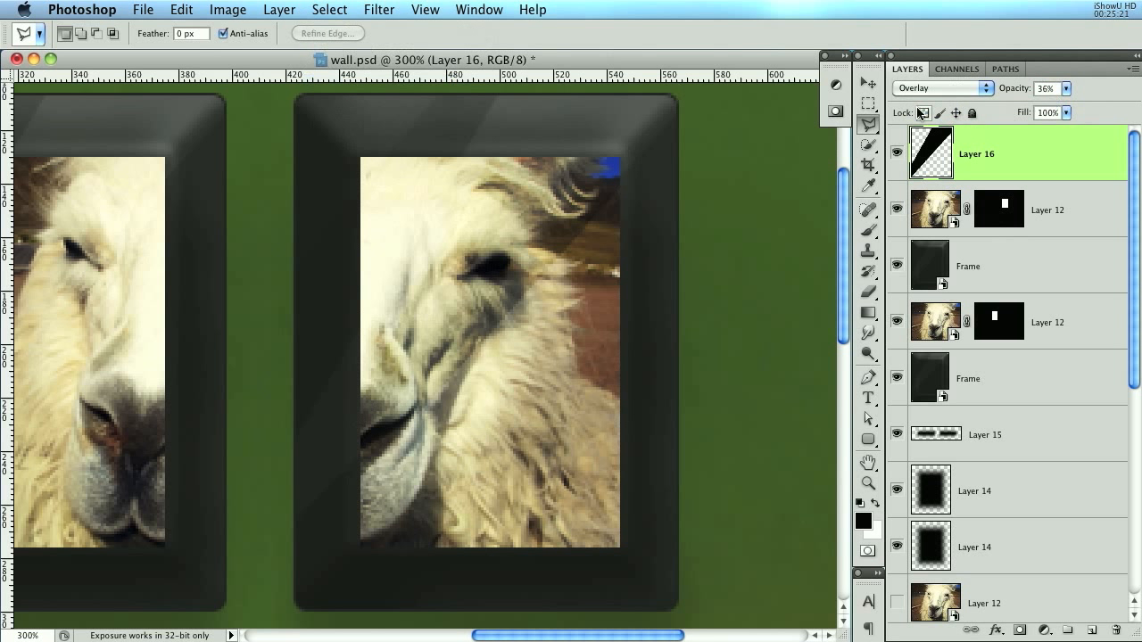
# - Duplicate the diagonal band at an offset across the right picture, and delete the copy's parts outside it using the inverted mask selection
pyautogui.press('v')
pyautogui.moveTo(495, 367); pyautogui.dragTo(1033, 192)
pyautogui.keyDown('super'); pyautogui.click(1001, 268); pyautogui.keyUp('super')
pyautogui.click(329, 9)
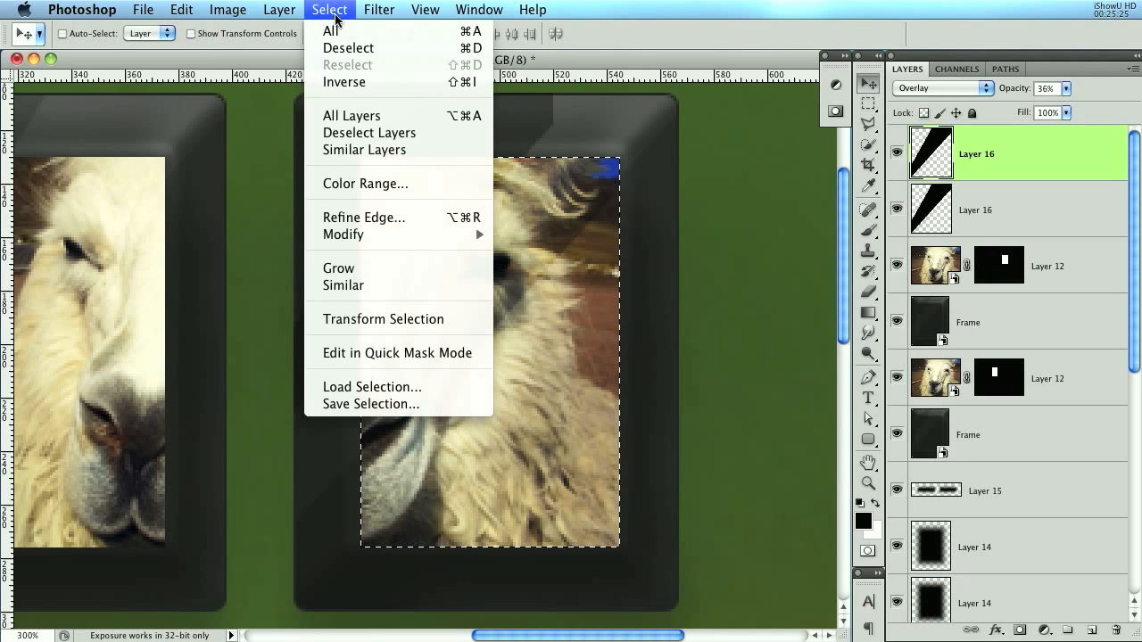
pyautogui.click(353, 78)
pyautogui.press('super+d')
pyautogui.press('super+minus')
pyautogui.press('super+minus')
pyautogui.press('super+minus')
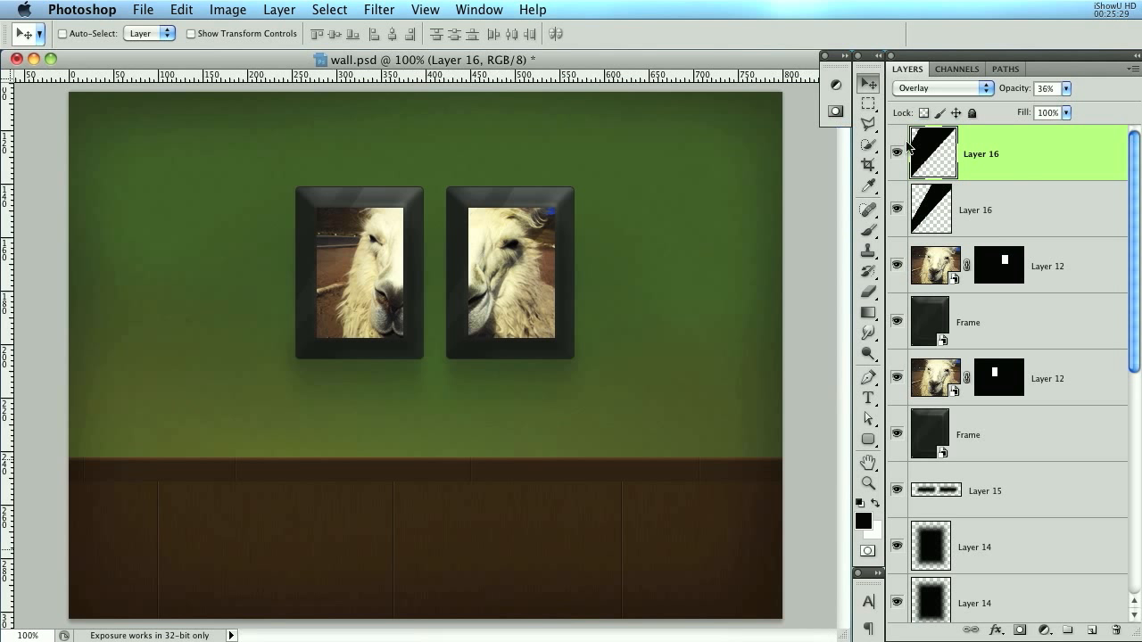
# - Raise the upper diagonal band's opacity, then invert the lower band to white and fine-tune its opacity
pyautogui.moveTo(1021, 93); pyautogui.dragTo(1053, 95)
pyautogui.click(1020, 214)
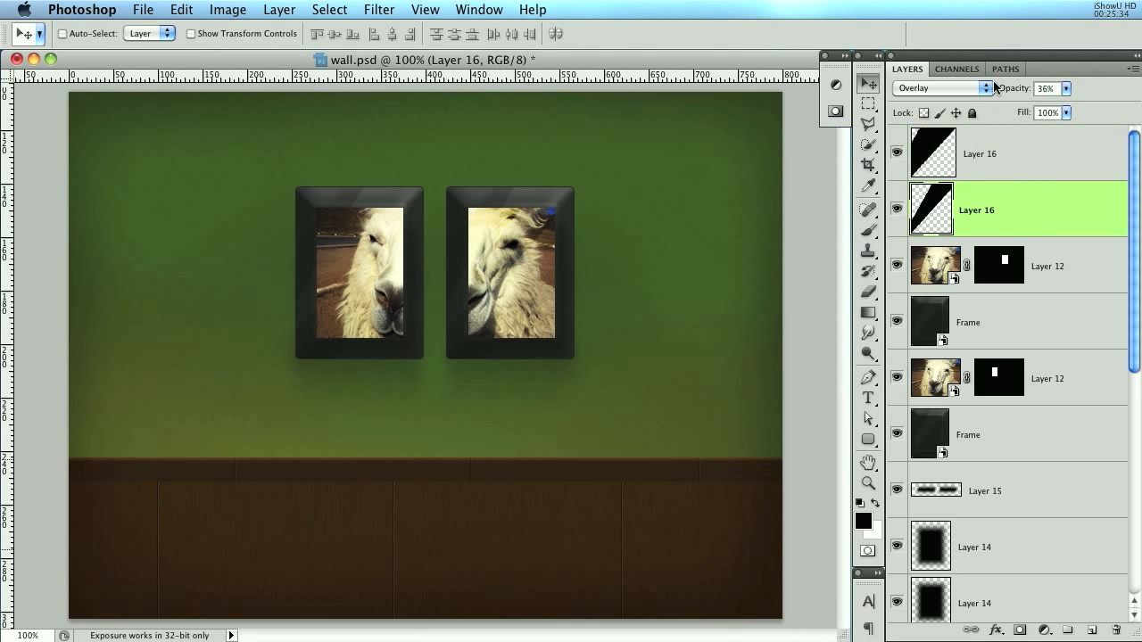
pyautogui.moveTo(1024, 93)
pyautogui.mouseDown()
pyautogui.moveTo(1044, 90)
pyautogui.moveTo(1016, 93)
pyautogui.mouseUp()
pyautogui.press('super+i')
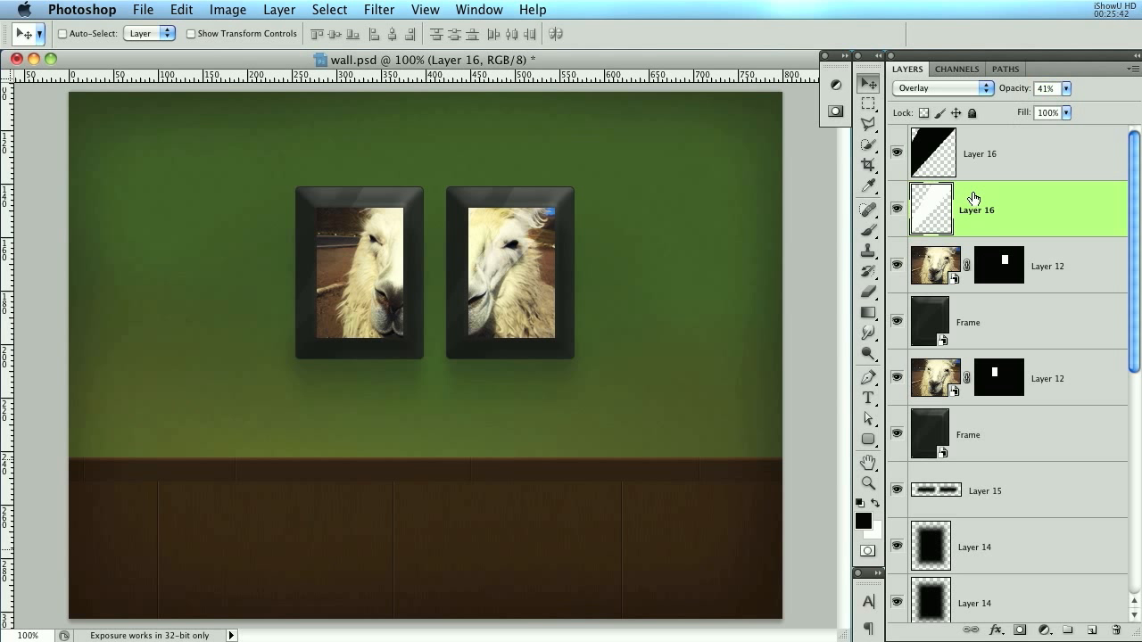
pyautogui.moveTo(1013, 92); pyautogui.dragTo(1006, 89)
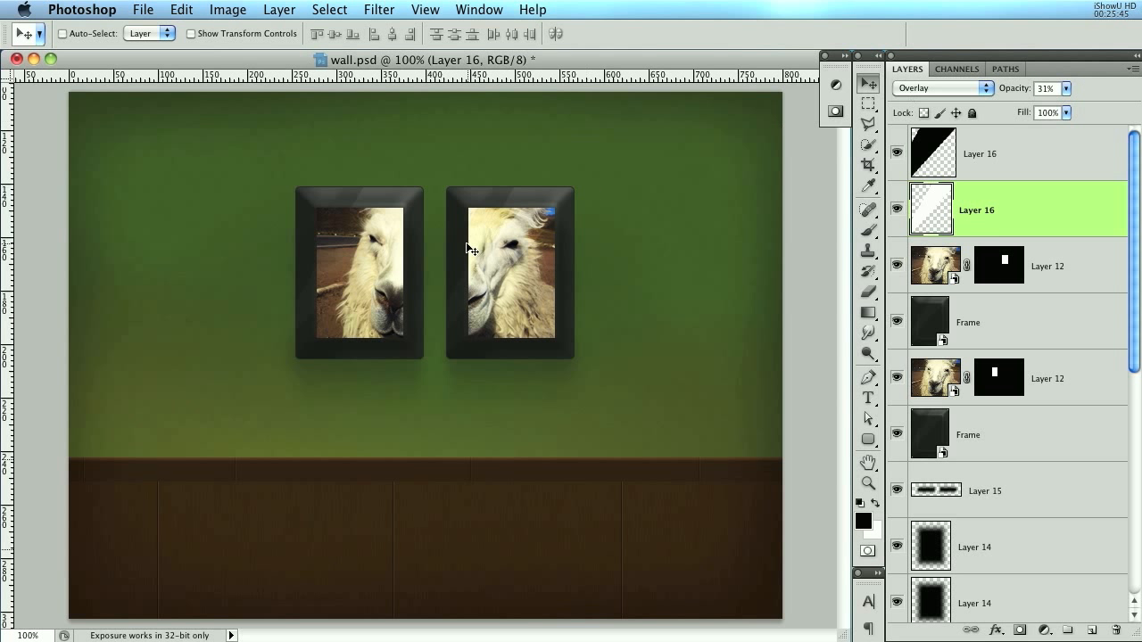
pyautogui.moveTo(1014, 89); pyautogui.dragTo(1020, 89)
# - Apply the default Inner Shadow (Multiply, 75%, 5 px distance and size) to the right llama picture, and move a copy of the effect onto the left picture
pyautogui.doubleClick(1097, 278)
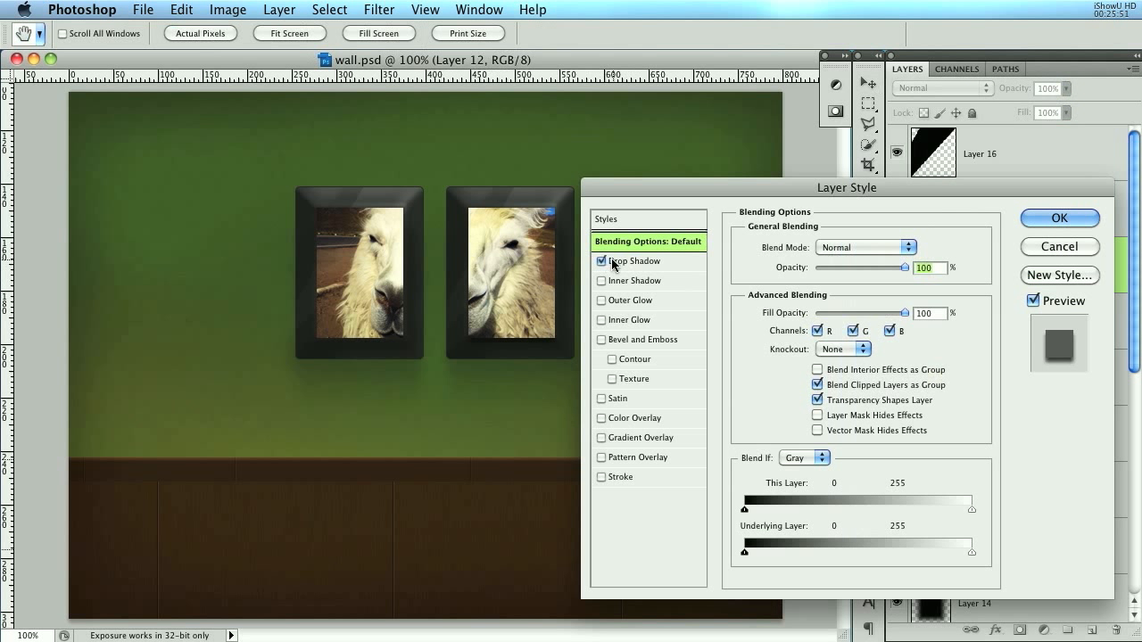
pyautogui.click(601, 280)
pyautogui.click(635, 281)
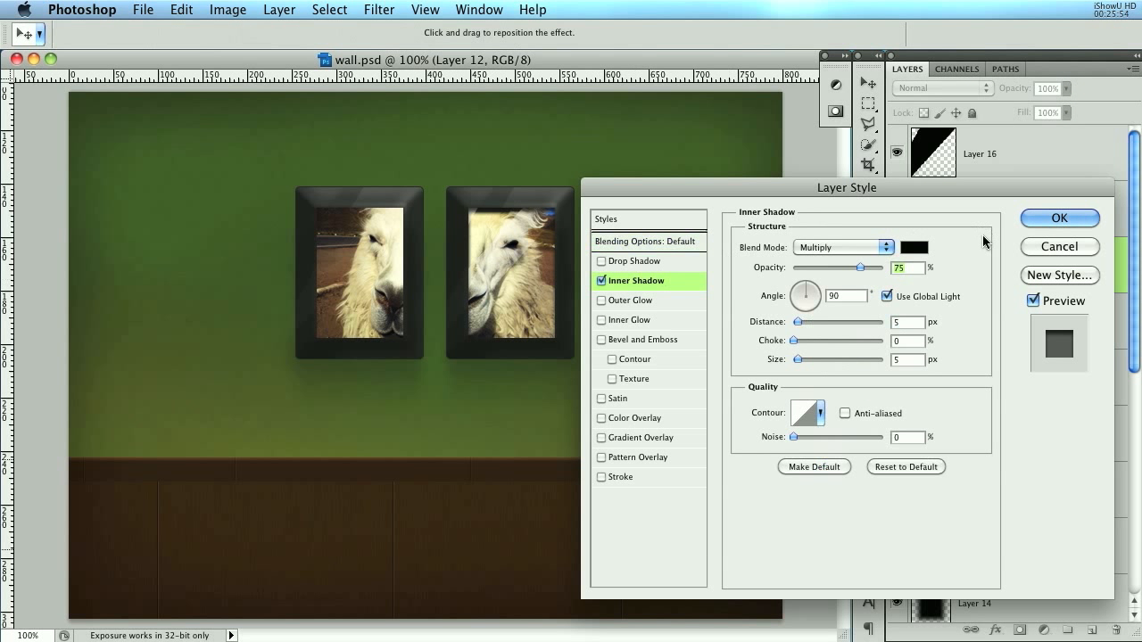
pyautogui.click(1060, 218)
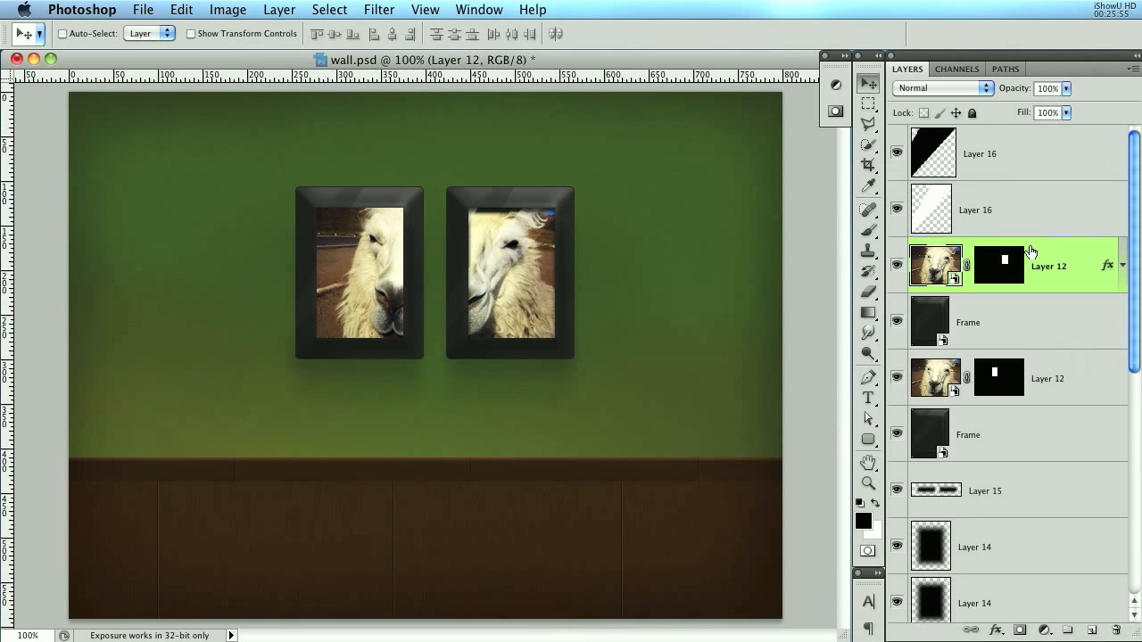
pyautogui.moveTo(1108, 266); pyautogui.dragTo(1084, 393)
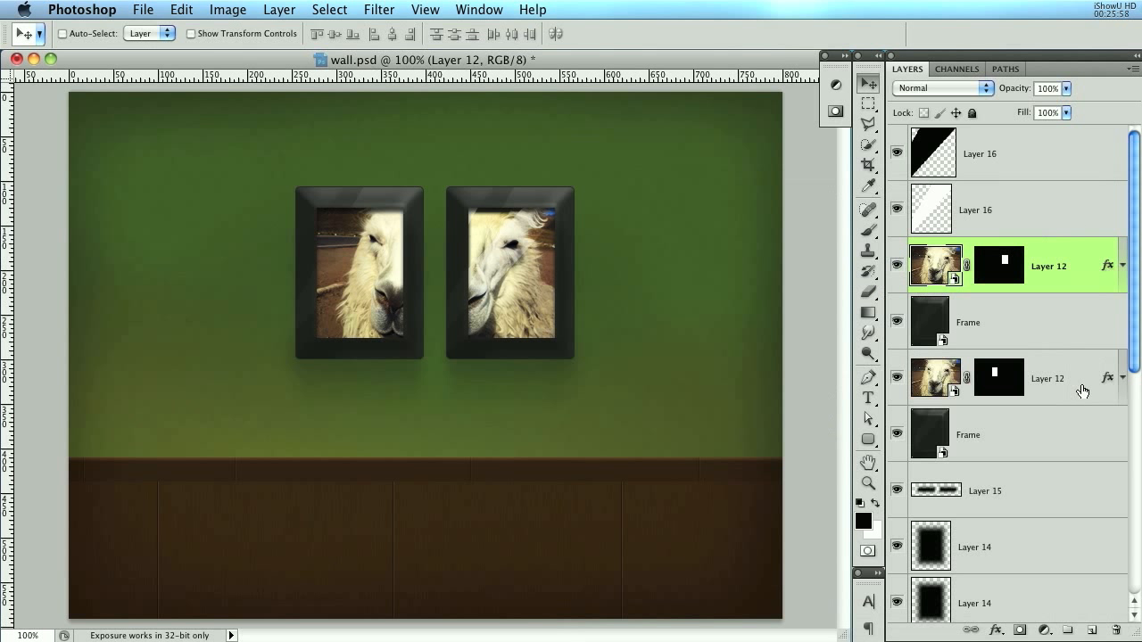
# - Duplicate both diagonal band layers together and position the copies over the left llama picture
pyautogui.click(1050, 230)
pyautogui.keyDown('shift'); pyautogui.click(1049, 158); pyautogui.keyUp('shift')
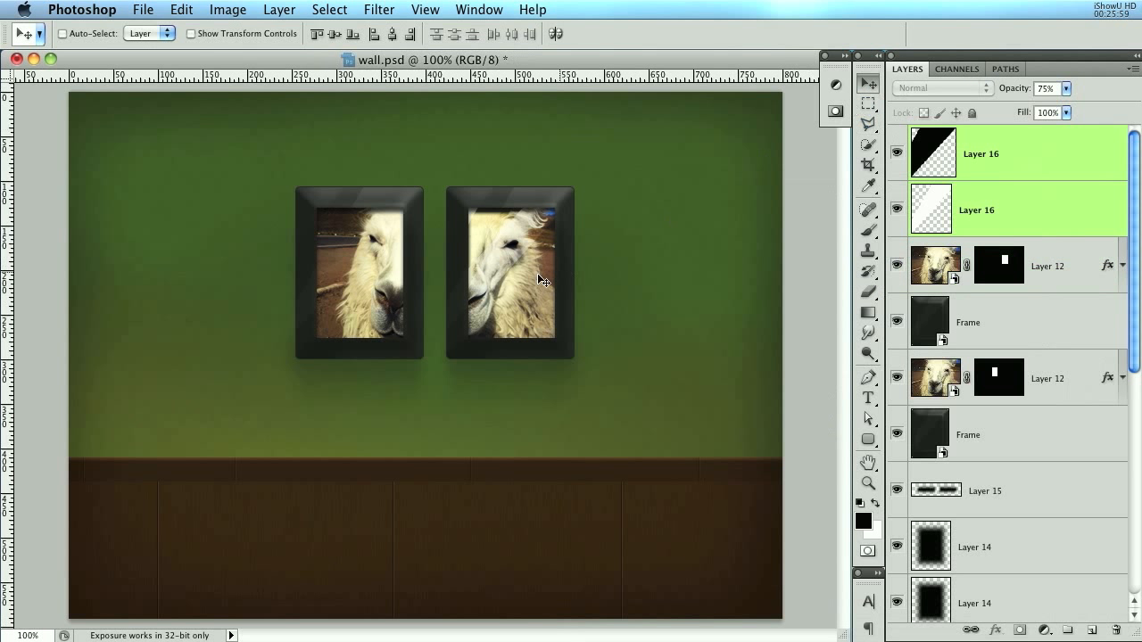
pyautogui.press('super+plus')
pyautogui.moveTo(545, 281); pyautogui.dragTo(278, 274)
pyautogui.press('space')
pyautogui.moveTo(419, 264); pyautogui.dragTo(409, 363)
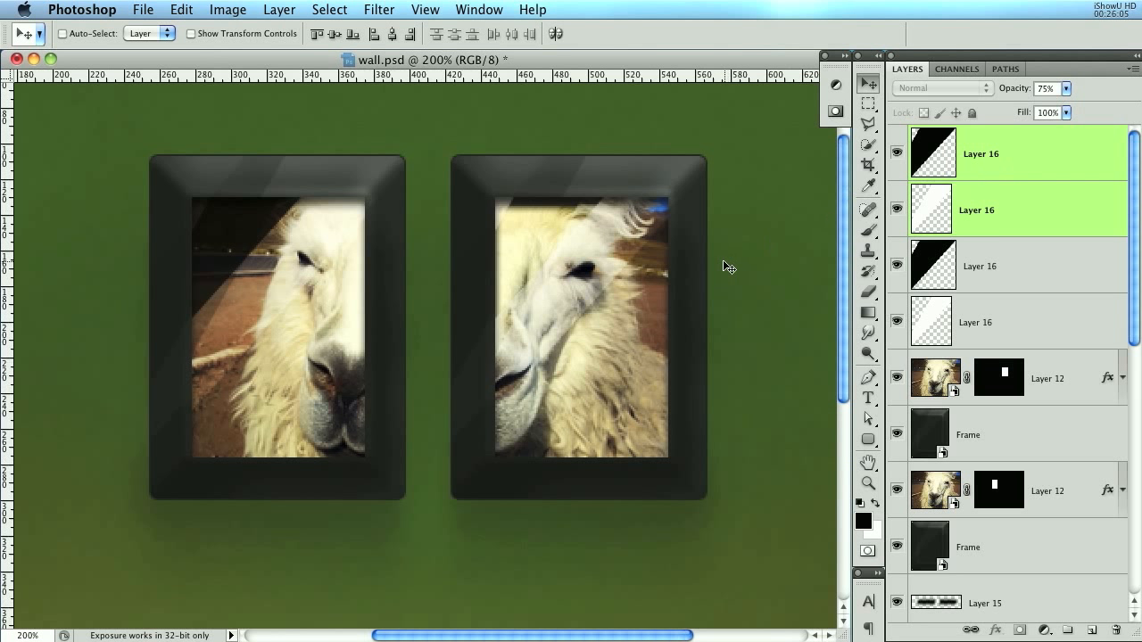
# - Set the black diagonal band on the left picture to 17% opacity, and save the document
pyautogui.click(1033, 141)
pyautogui.moveTo(1016, 90); pyautogui.dragTo(962, 89)
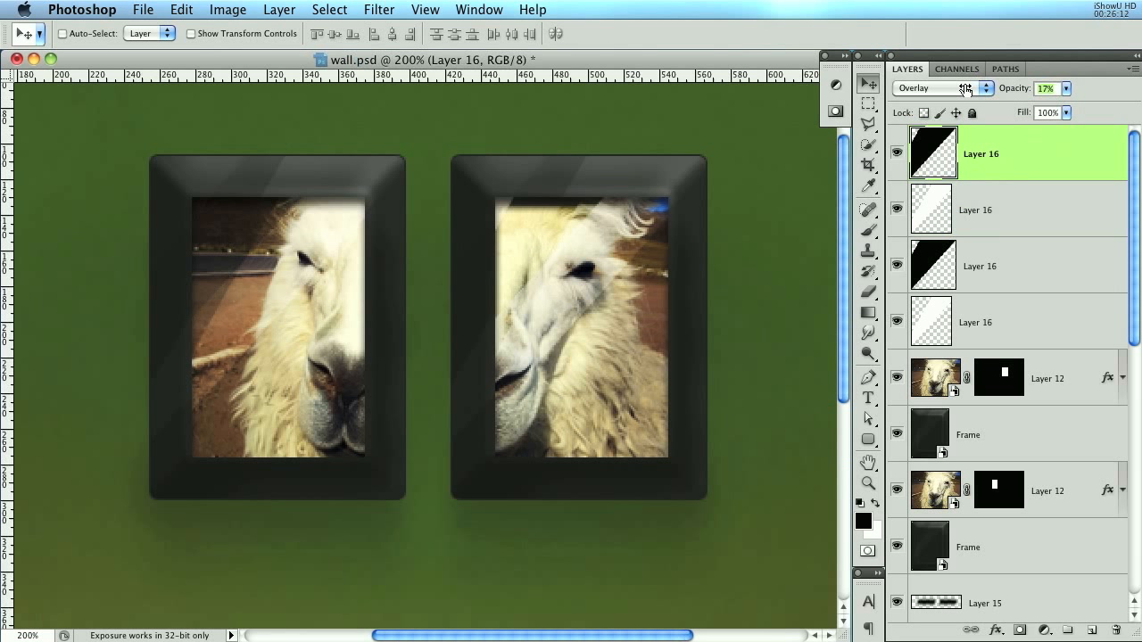
pyautogui.scroll(-1, 452, 348)
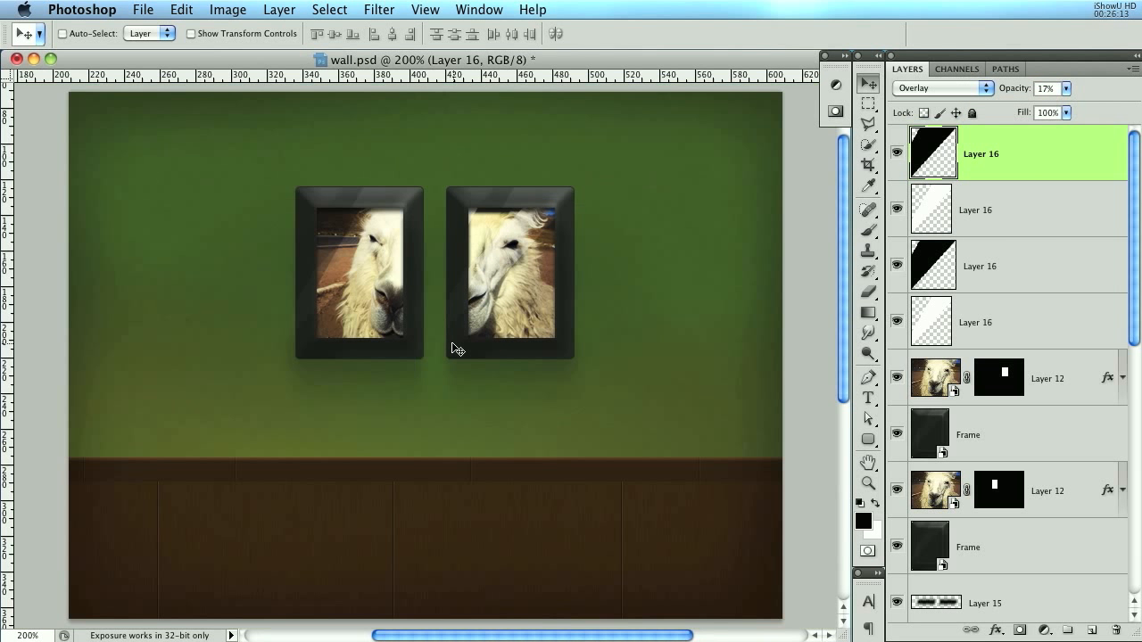
pyautogui.scroll(-1, 452, 348)
pyautogui.scroll(1, 453, 348)
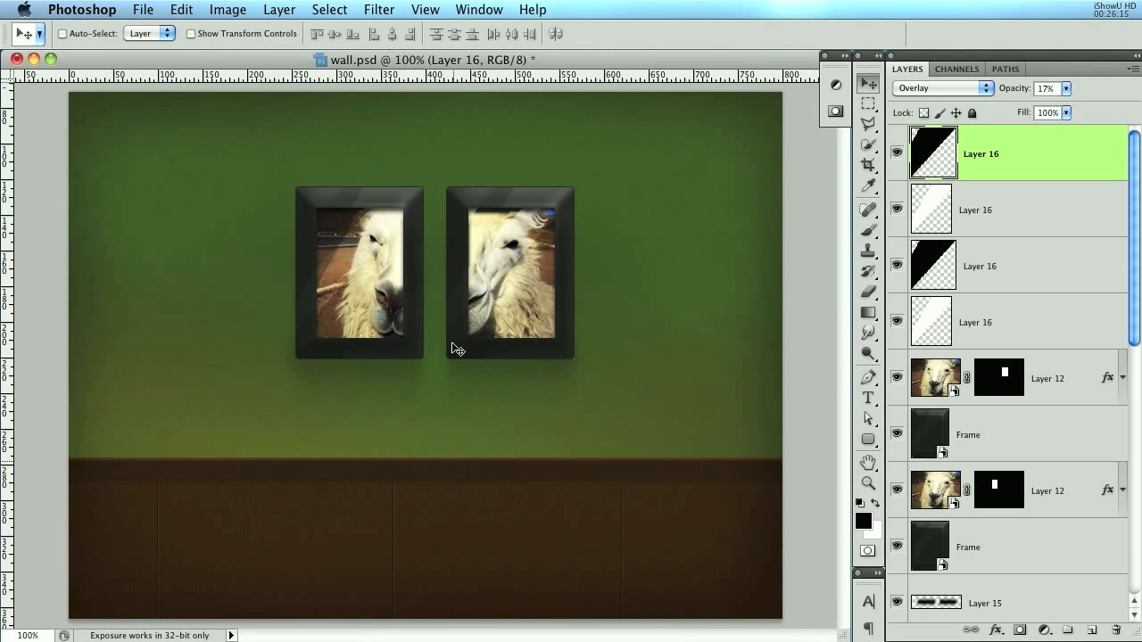
pyautogui.press('super+s')
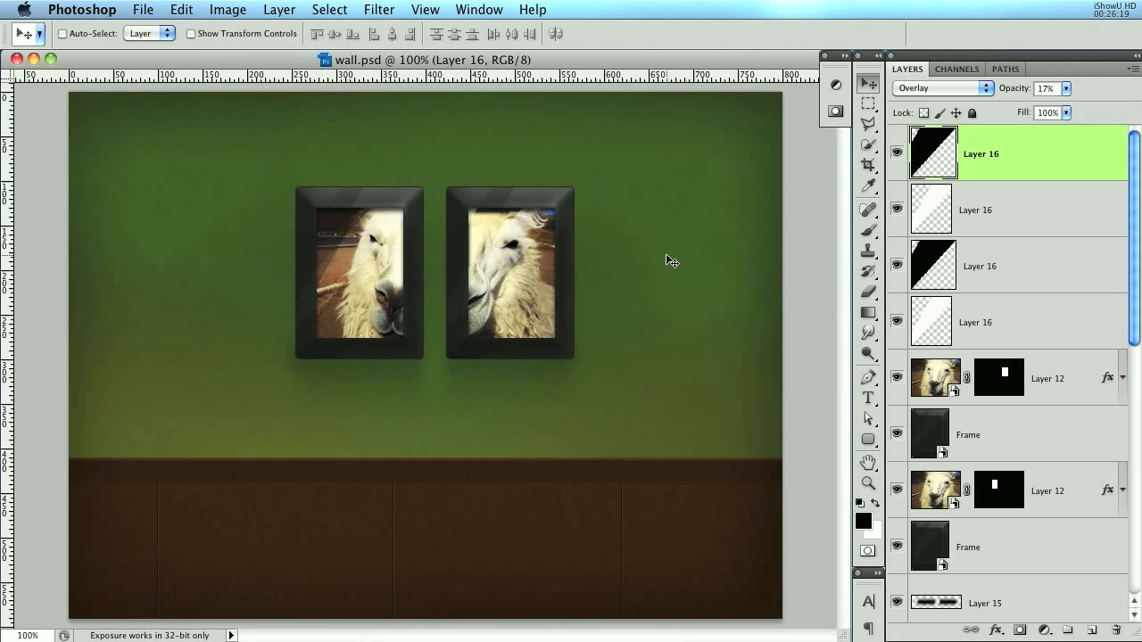
# - Add a new layer on top and enter the text "PixelForLife" in Arial Bold 18 px on the wall below the right frame
pyautogui.click(1092, 631)
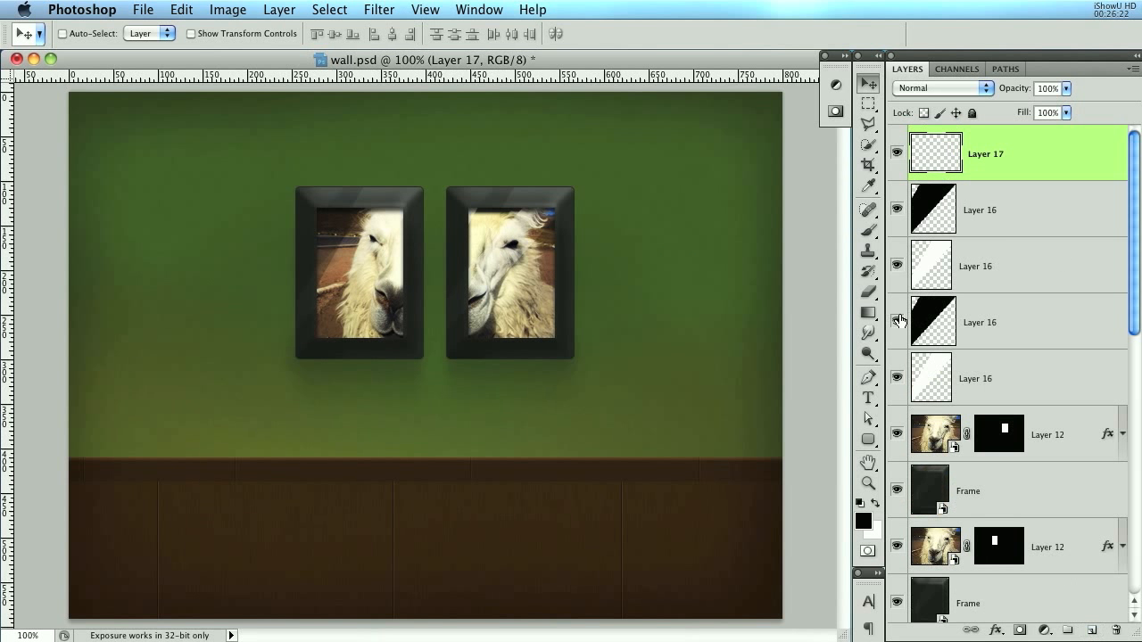
pyautogui.press('r')
pyautogui.press('x')
pyautogui.click(864, 399)
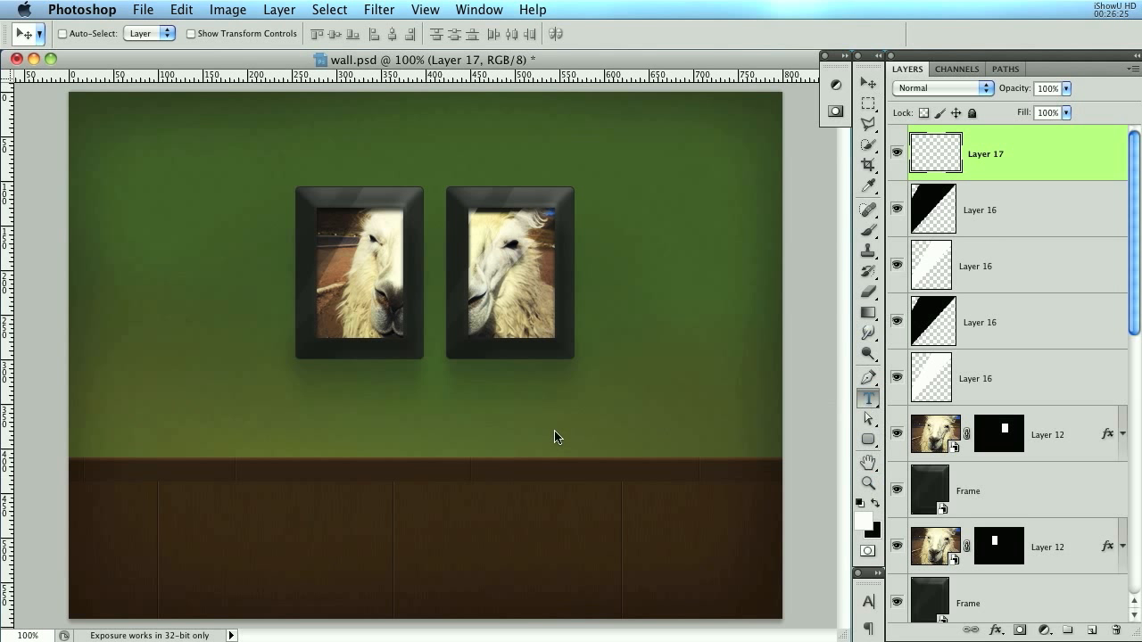
pyautogui.click(504, 435)
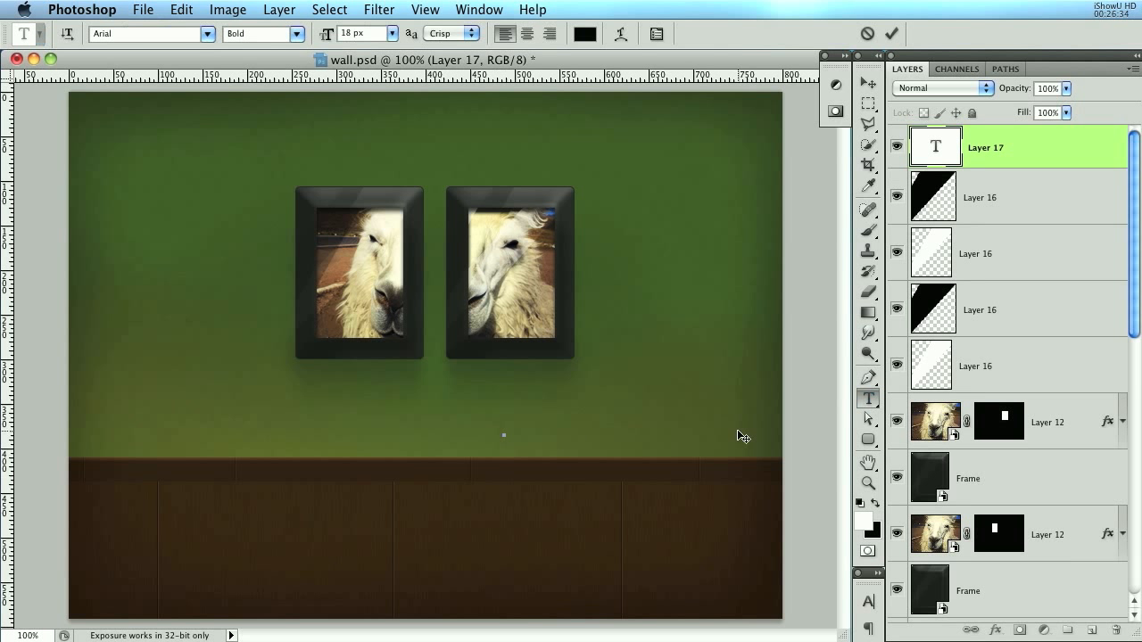
pyautogui.write('PixelForLife')
# - Change the colour of the whole "PixelForLife" text to white (ffffff) and commit it
pyautogui.press('super+a')
pyautogui.click(585, 34)
pyautogui.moveTo(742, 349); pyautogui.dragTo(531, 89)
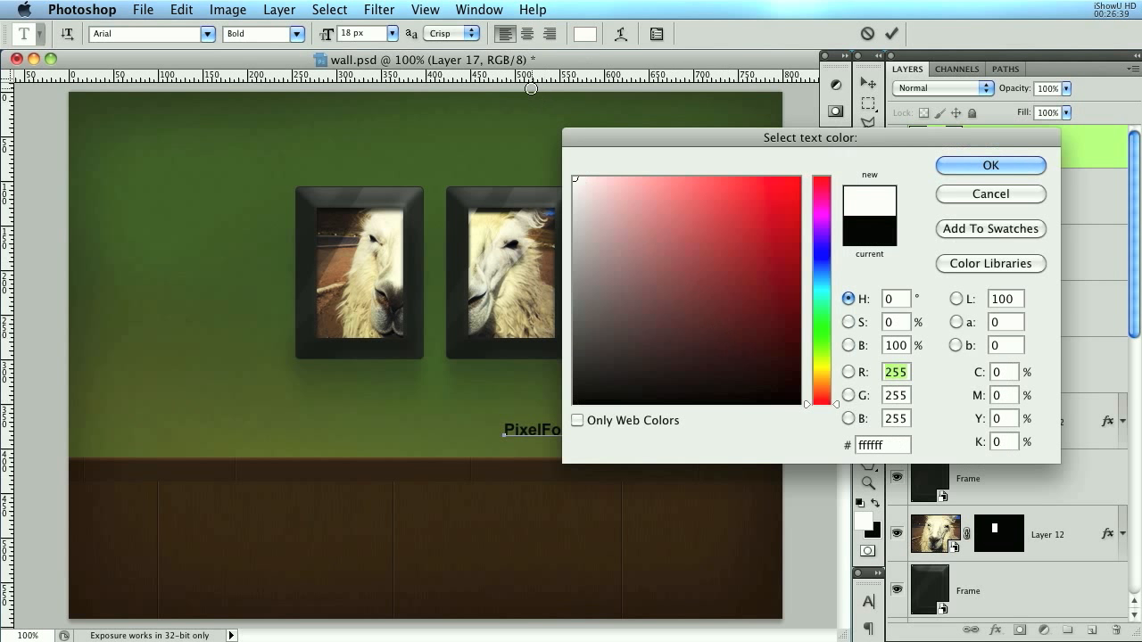
pyautogui.press('Return')
pyautogui.press('super+Return')
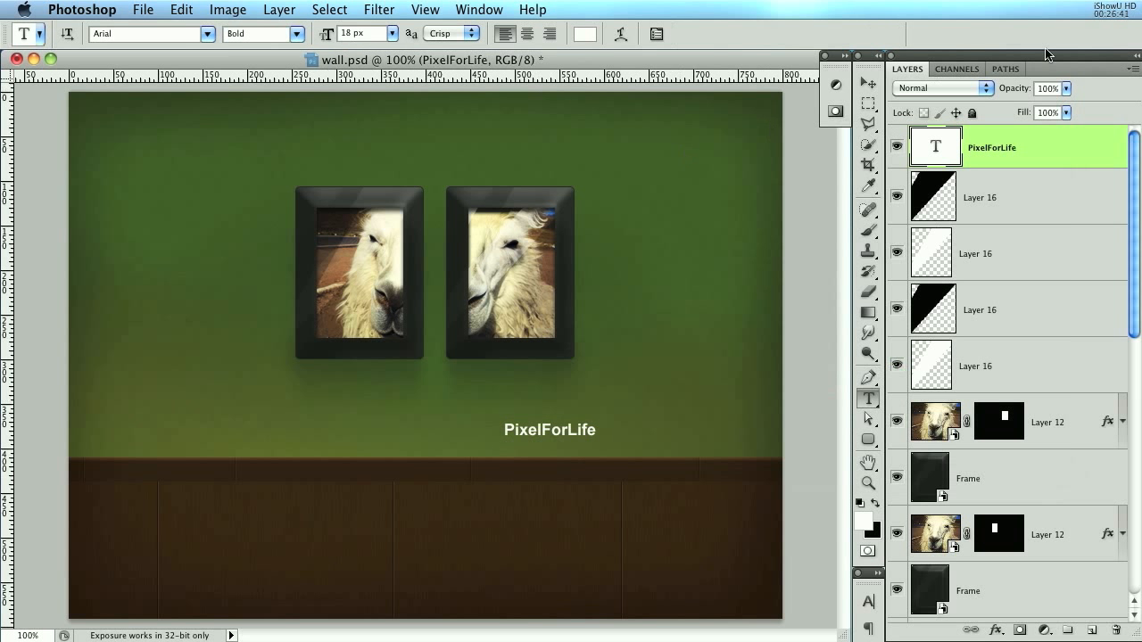
# - Set the "PixelForLife" text layer's blending mode to Overlay and its opacity to 25%
pyautogui.click(937, 88)
pyautogui.click(928, 258)
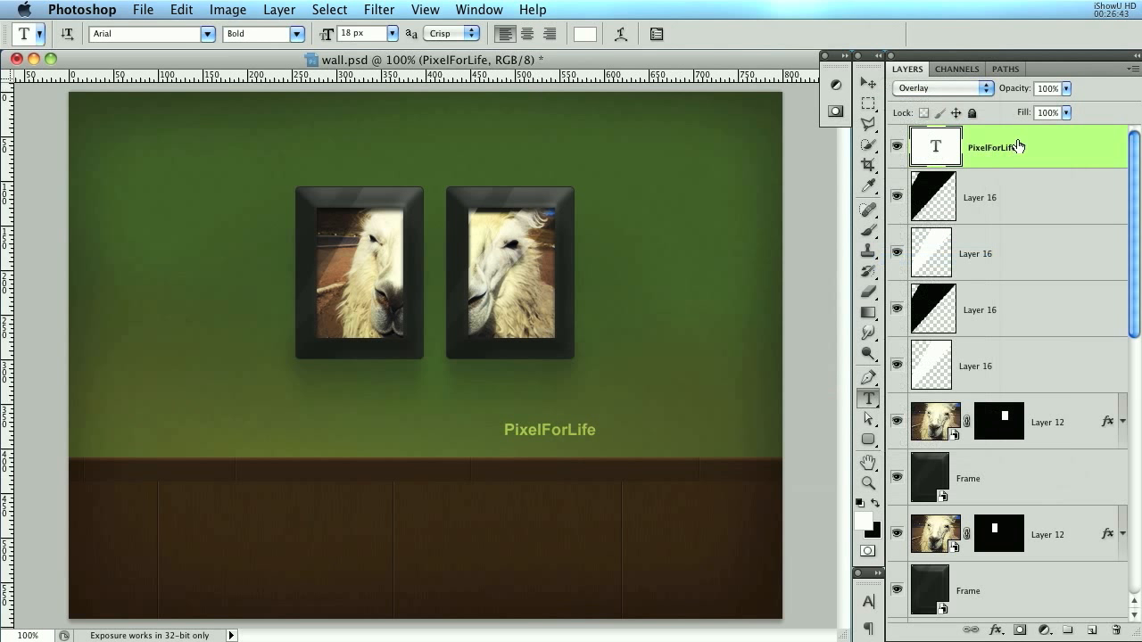
pyautogui.moveTo(1023, 94); pyautogui.dragTo(961, 87)
# - Move the "PixelForLife" text to the wall's lower right corner just above the baseboard, and bring wall.psd in Photoshop back to the front
pyautogui.click(868, 82)
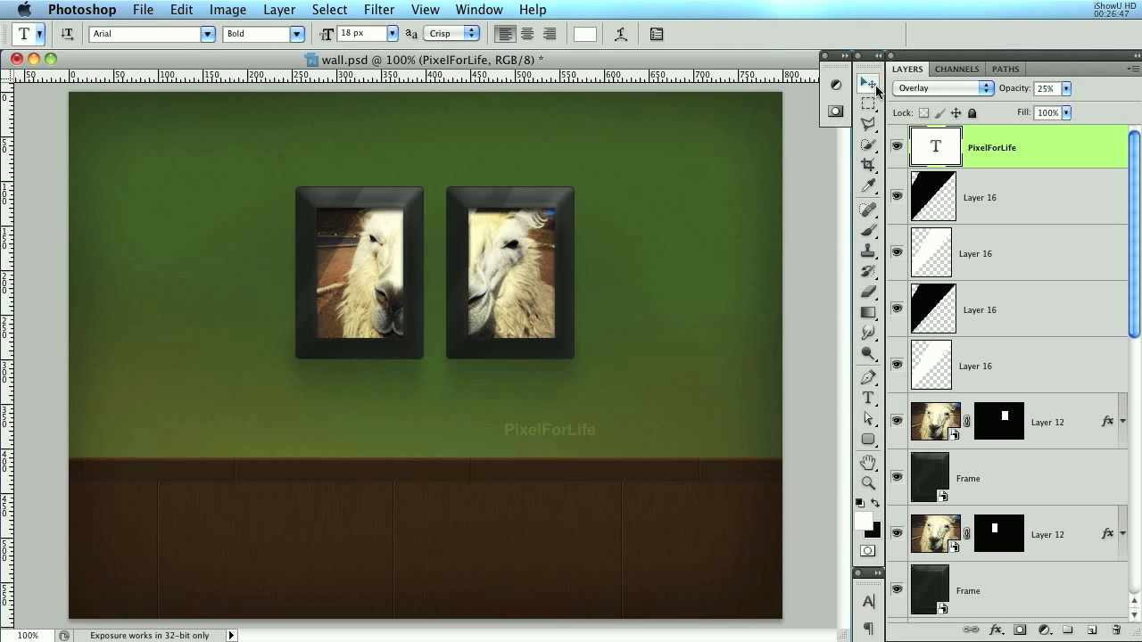
pyautogui.moveTo(622, 415); pyautogui.dragTo(747, 428)
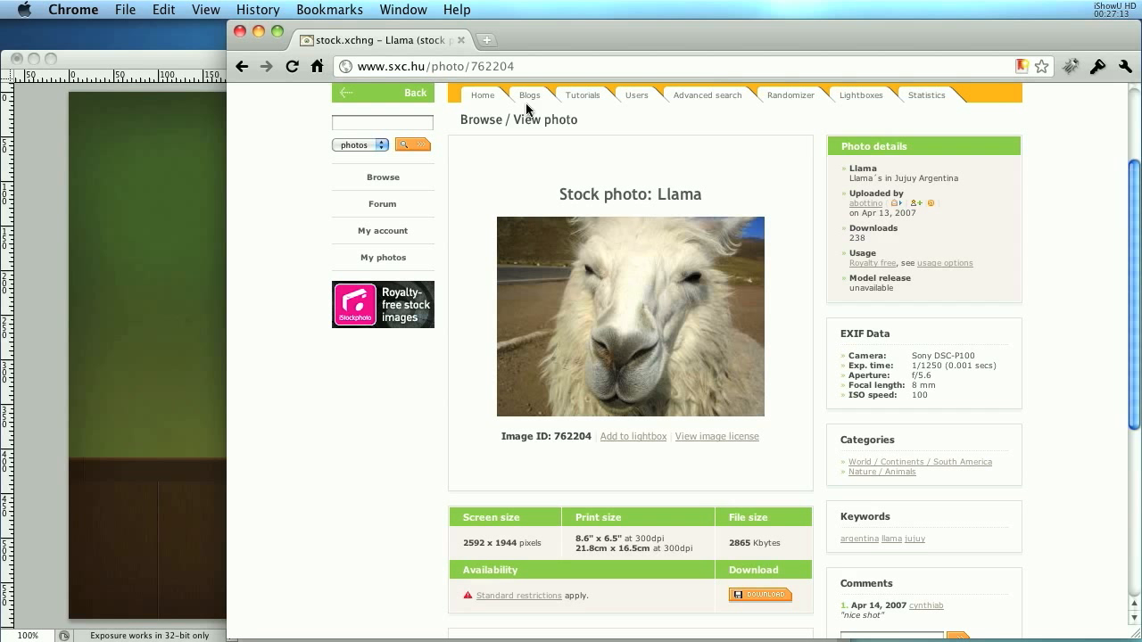
pyautogui.click(185, 58)
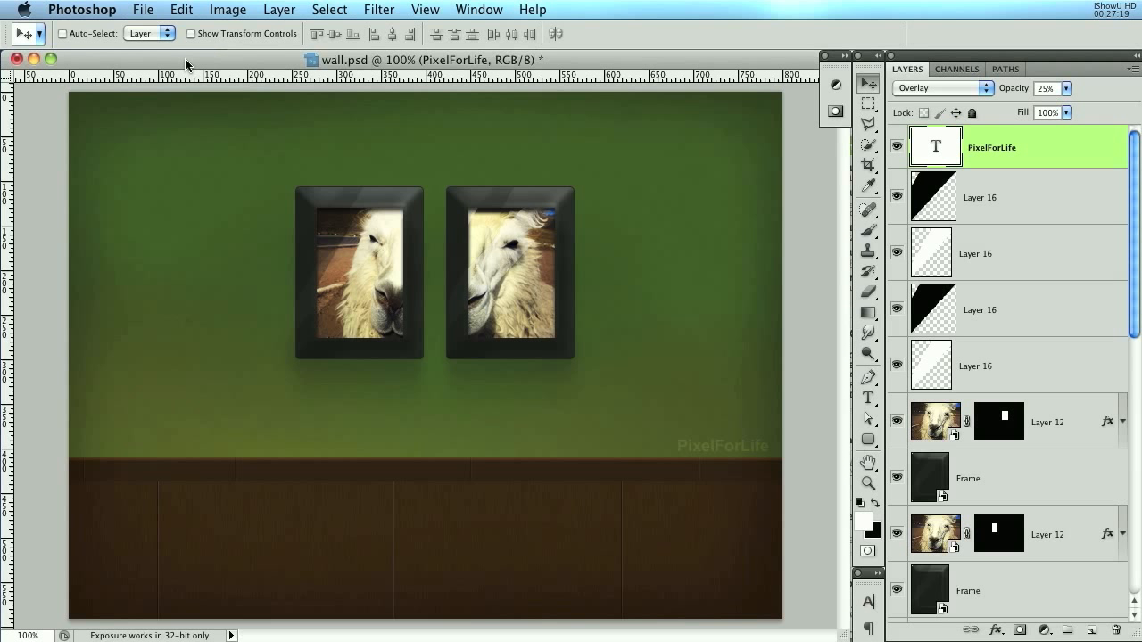